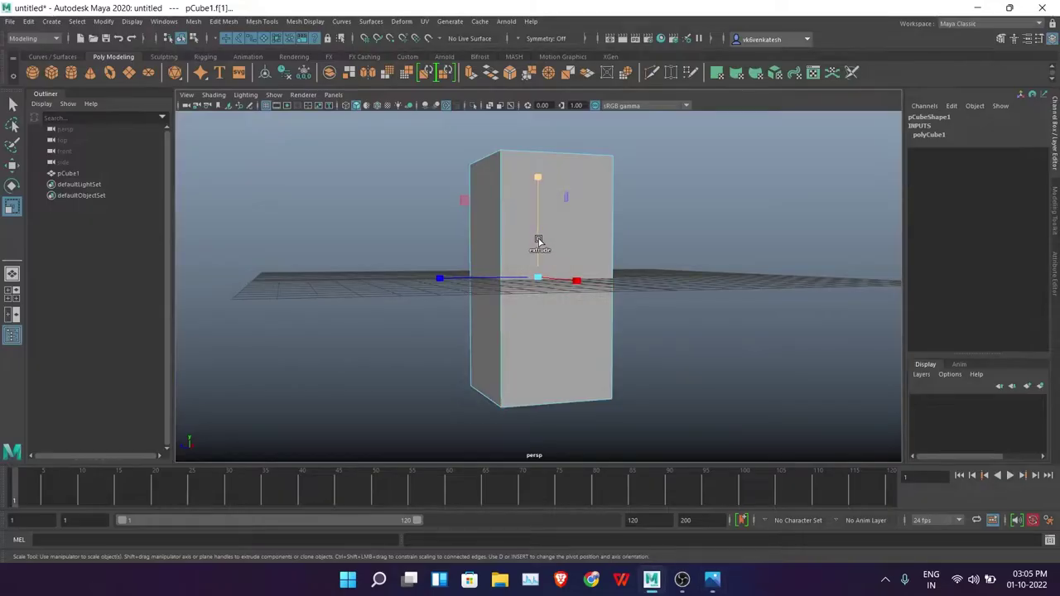
# Step: Extrude the box's end faces twice to form rims at the top and base
pyautogui.hotkey('ctrl', 'e')
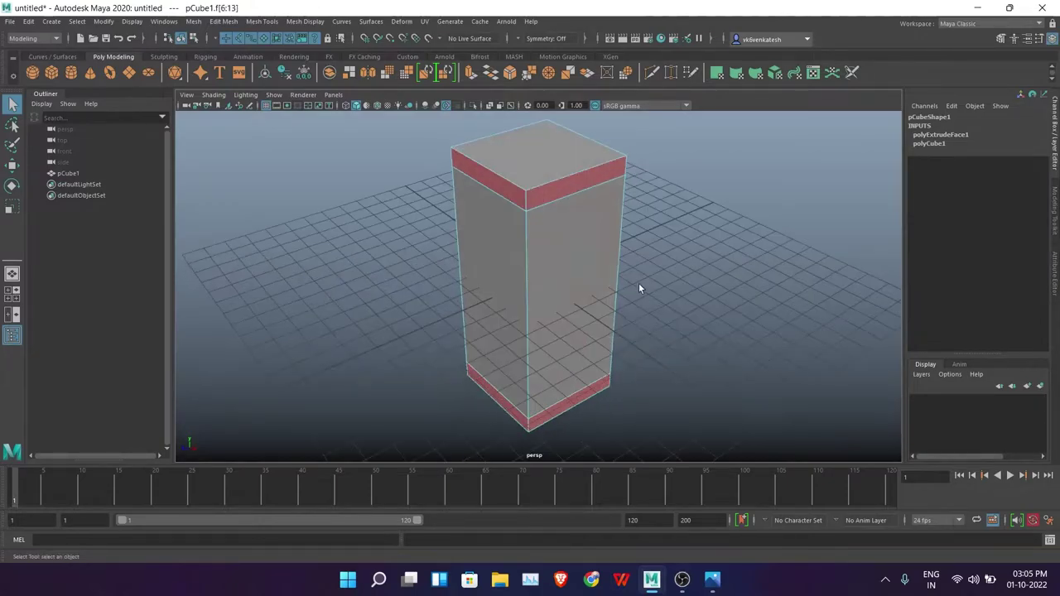
pyautogui.hotkey('ctrl', 'e')
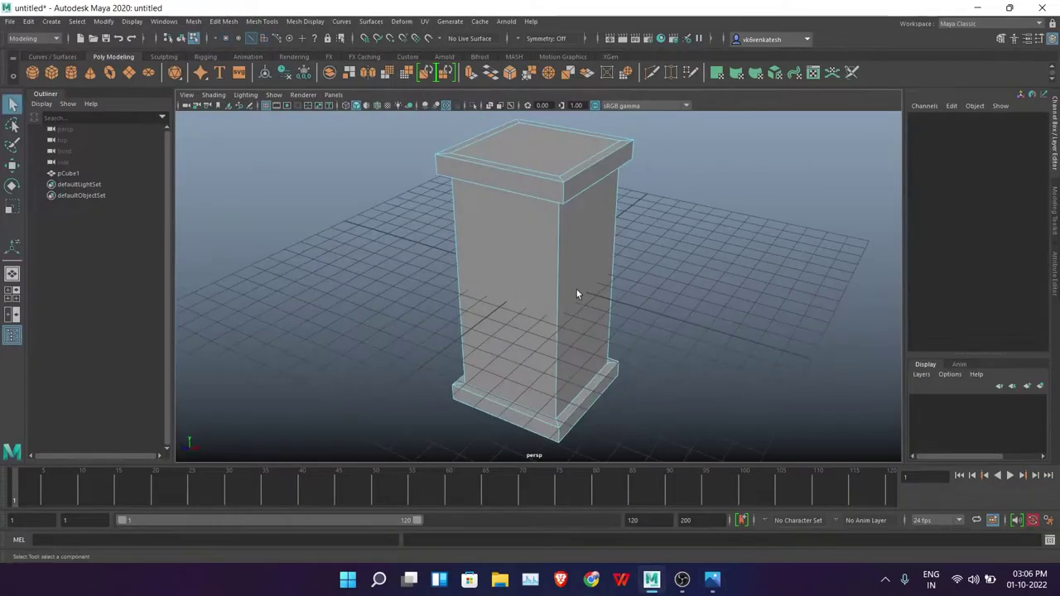
pyautogui.moveTo(717, 348)
pyautogui.keyDown('alt'); pyautogui.mouseDown()
pyautogui.moveTo(625, 298)
pyautogui.moveTo(624, 318)
pyautogui.mouseUp(); pyautogui.keyUp('alt')
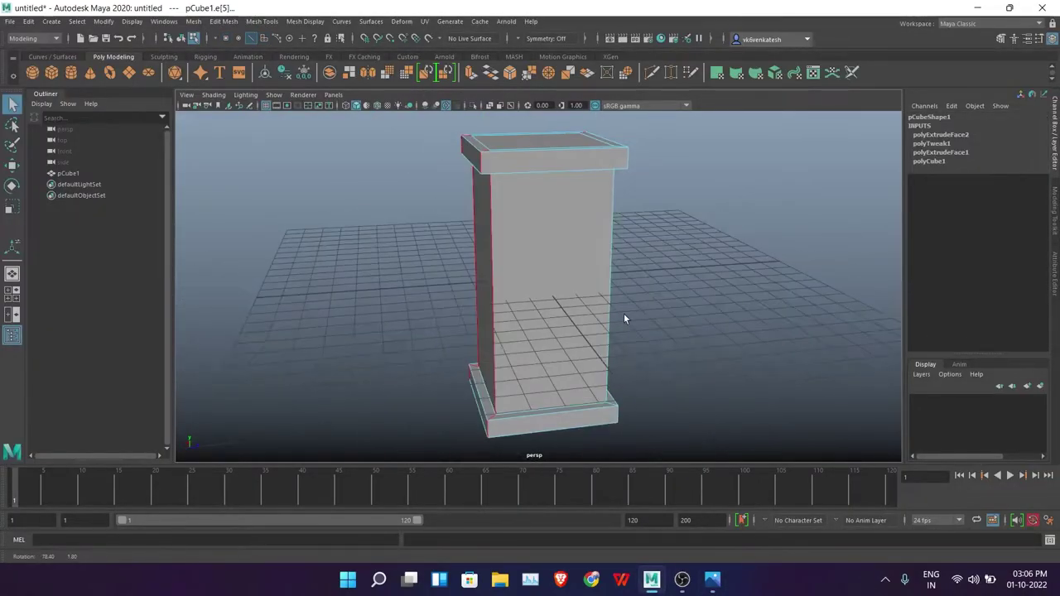
# Step: Bevel the column's vertical corner edges twice
pyautogui.click(491, 66)
pyautogui.keyDown('alt'); pyautogui.moveTo(688, 389); pyautogui.dragTo(636, 364); pyautogui.keyUp('alt')
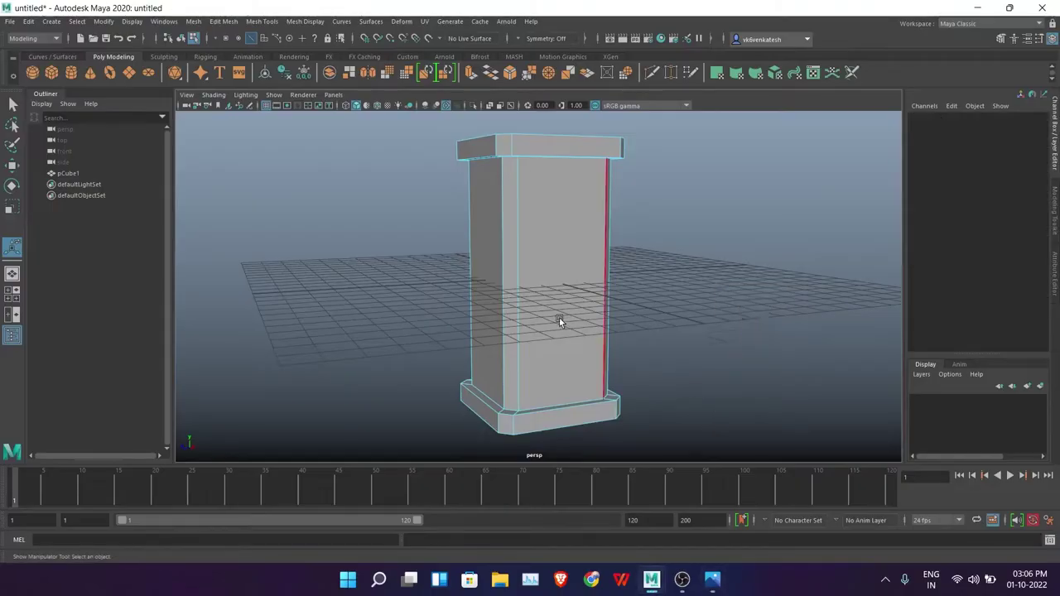
pyautogui.keyDown('alt'); pyautogui.moveTo(559, 321); pyautogui.dragTo(594, 373); pyautogui.keyUp('alt')
pyautogui.click(521, 331)
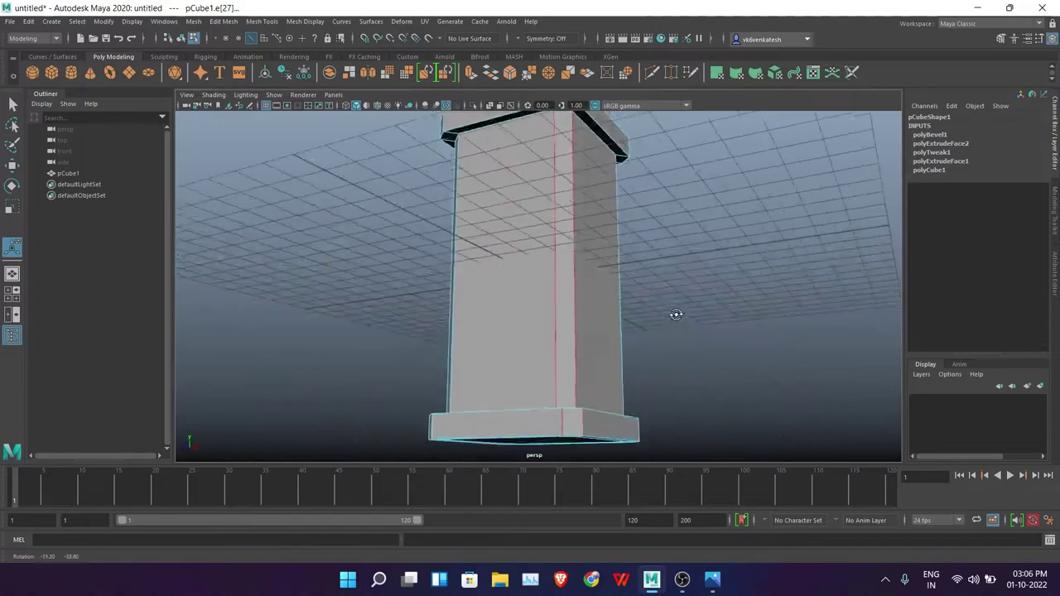
pyautogui.moveTo(520, 331)
pyautogui.keyDown('alt'); pyautogui.mouseDown()
pyautogui.moveTo(528, 290)
pyautogui.moveTo(555, 341)
pyautogui.moveTo(483, 357)
pyautogui.moveTo(485, 347)
pyautogui.mouseUp(); pyautogui.keyUp('alt')
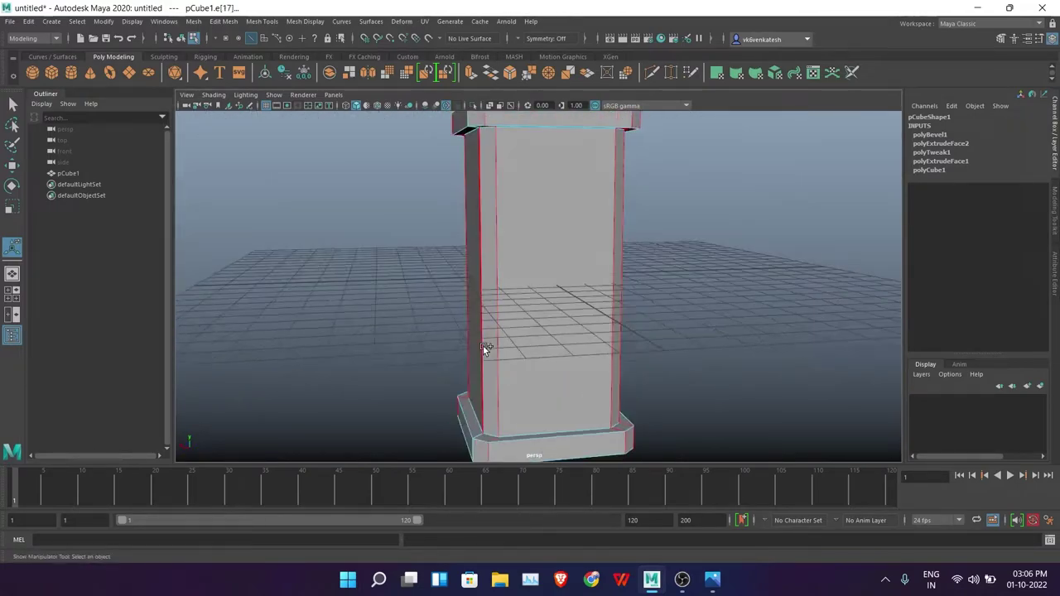
pyautogui.click(510, 73)
pyautogui.keyDown('alt'); pyautogui.moveTo(646, 314); pyautogui.dragTo(667, 361); pyautogui.keyUp('alt')
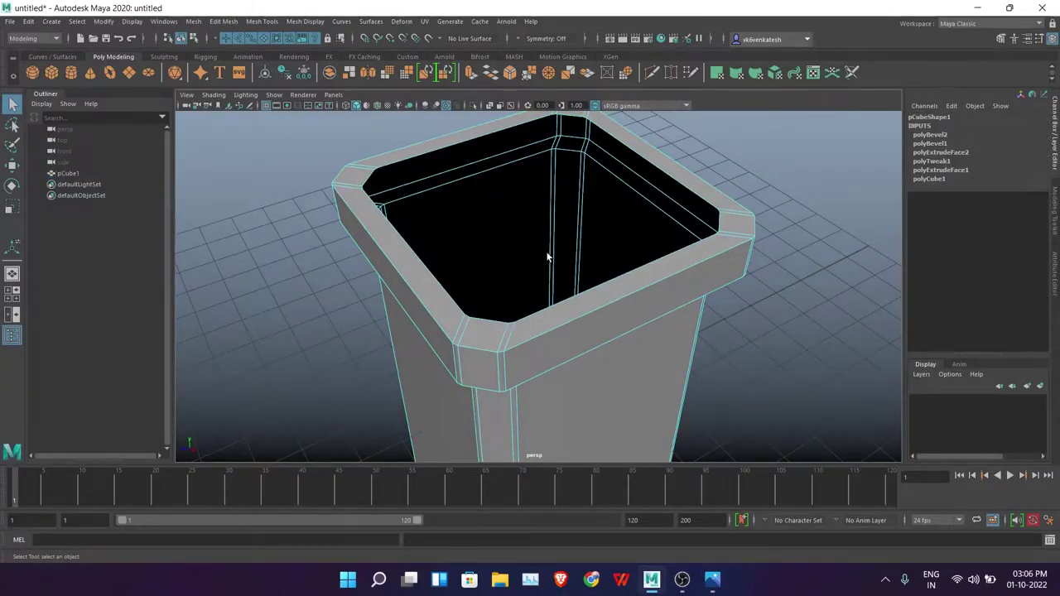
# Step: Delete the box's end face and extrude the opening's border edge loop inward
pyautogui.moveTo(547, 258)
pyautogui.keyDown('alt'); pyautogui.mouseDown()
pyautogui.moveTo(568, 182)
pyautogui.moveTo(582, 264)
pyautogui.mouseUp(); pyautogui.keyUp('alt')
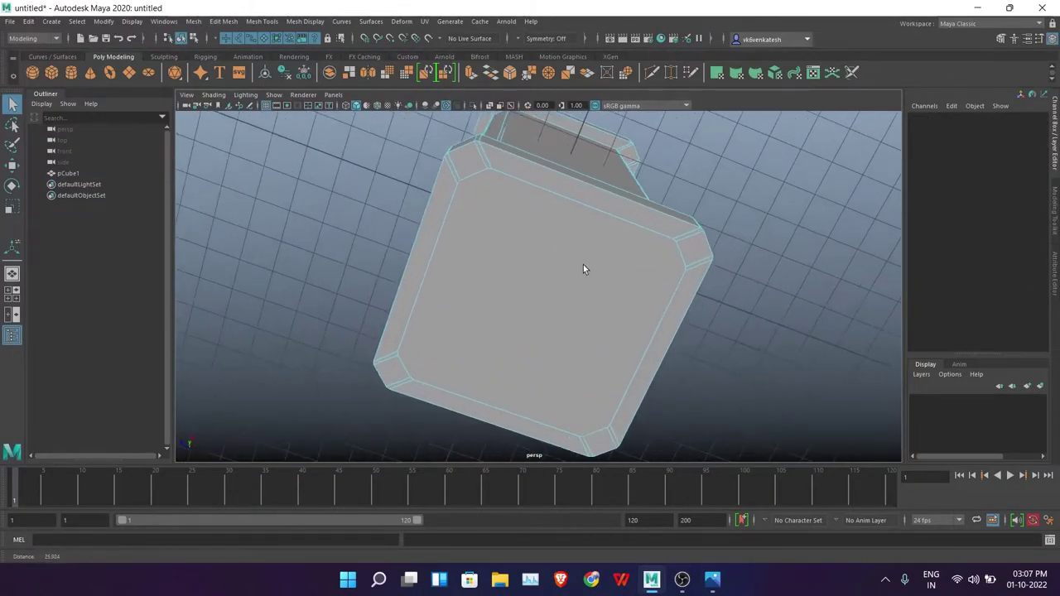
pyautogui.click(574, 282)
pyautogui.press('Delete')
pyautogui.rightClick(847, 262)
pyautogui.click(848, 228)
pyautogui.doubleClick(572, 196)
pyautogui.hotkey('ctrl', 'e')
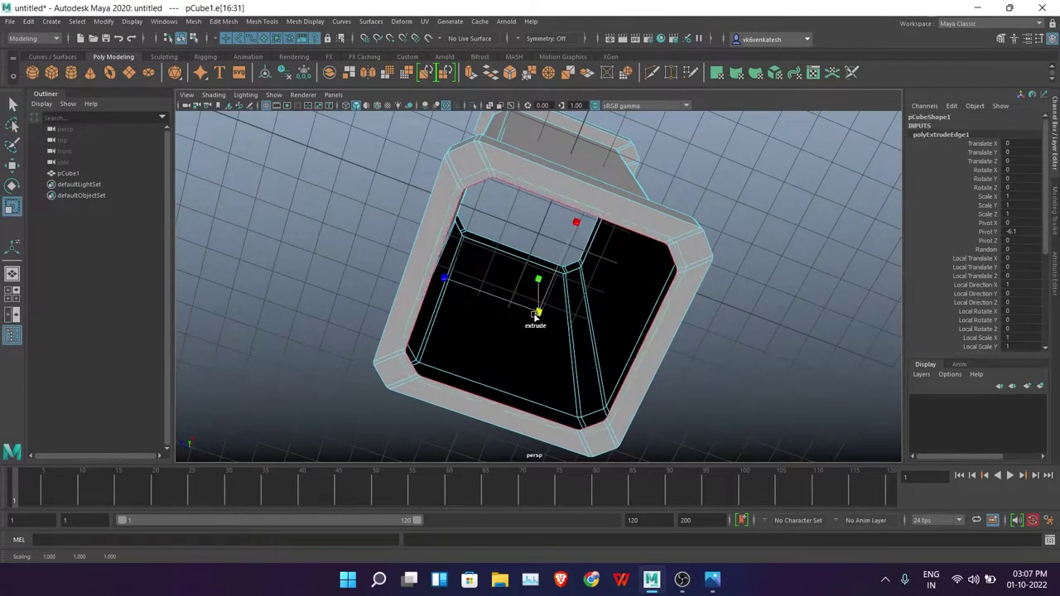
# Step: Convert the border loop to vertices and merge them to the centre
pyautogui.click(103, 20)
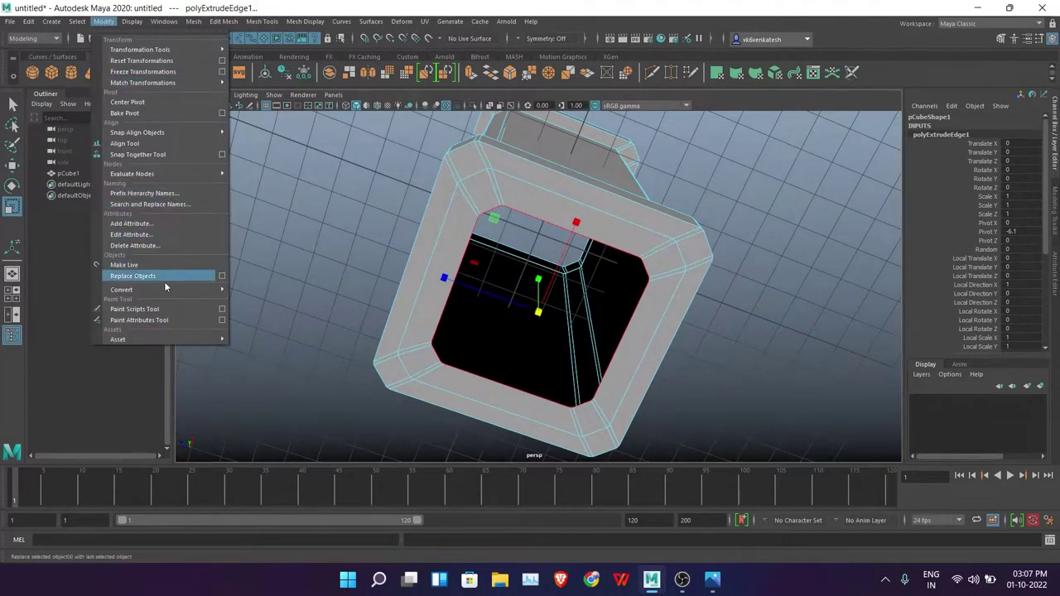
pyautogui.click(77, 21)
pyautogui.moveTo(104, 315)
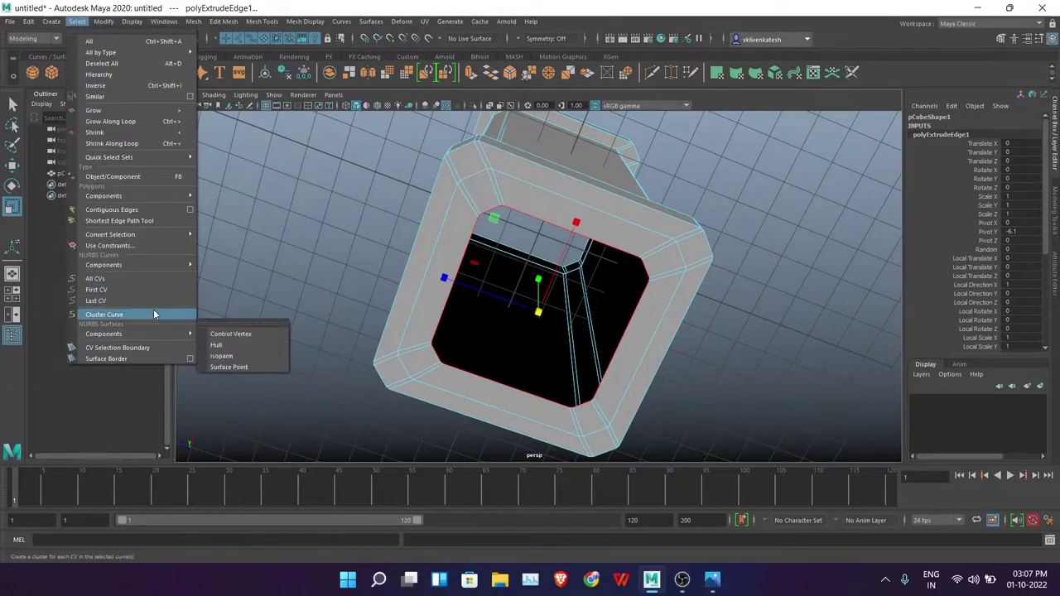
pyautogui.click(220, 236)
pyautogui.keyDown('shift'); pyautogui.rightClick(769, 251); pyautogui.keyUp('shift')
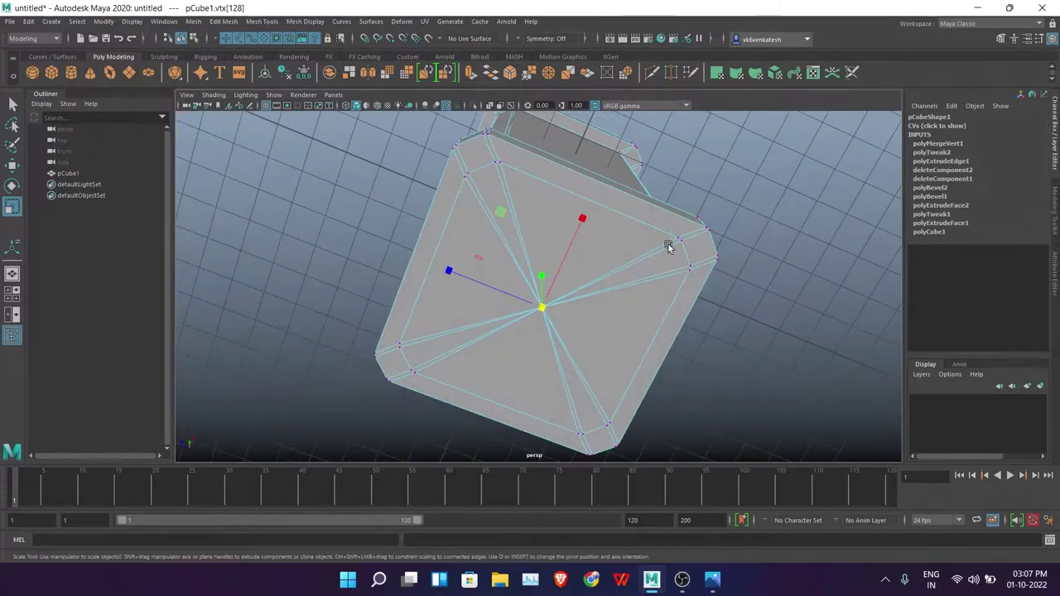
pyautogui.press('F8')
# Step: Reposition the top rim and base rim vertices in the front view
pyautogui.moveTo(667, 244)
pyautogui.keyDown('alt'); pyautogui.mouseDown()
pyautogui.moveTo(814, 182)
pyautogui.moveTo(726, 251)
pyautogui.moveTo(578, 318)
pyautogui.mouseUp(); pyautogui.keyUp('alt')
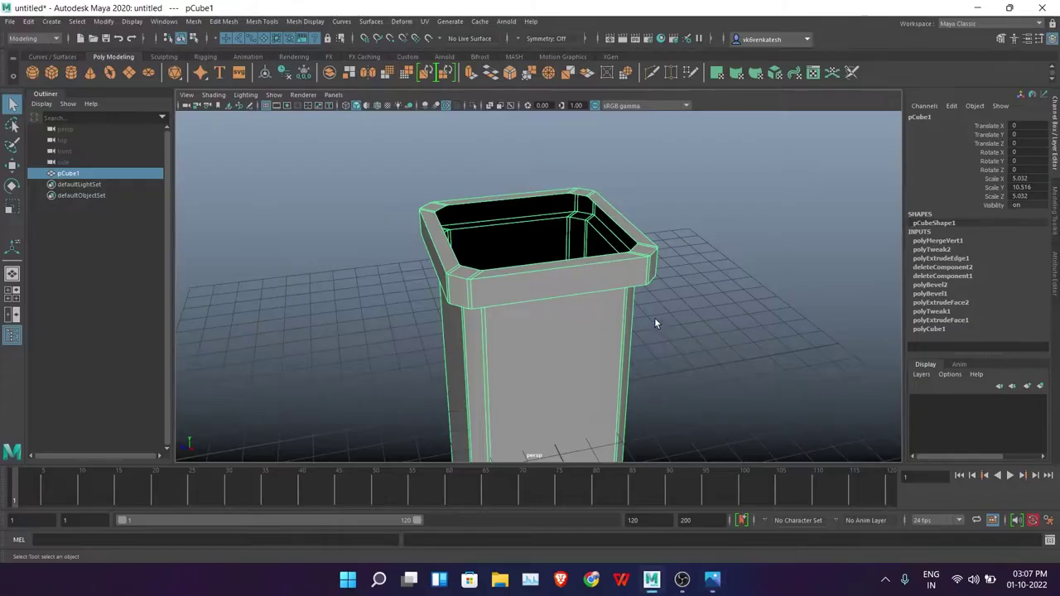
pyautogui.press('space')
pyautogui.moveTo(670, 224); pyautogui.dragTo(670, 265)
pyautogui.moveTo(669, 225); pyautogui.dragTo(666, 196, button='right')
pyautogui.moveTo(368, 157); pyautogui.dragTo(669, 206)
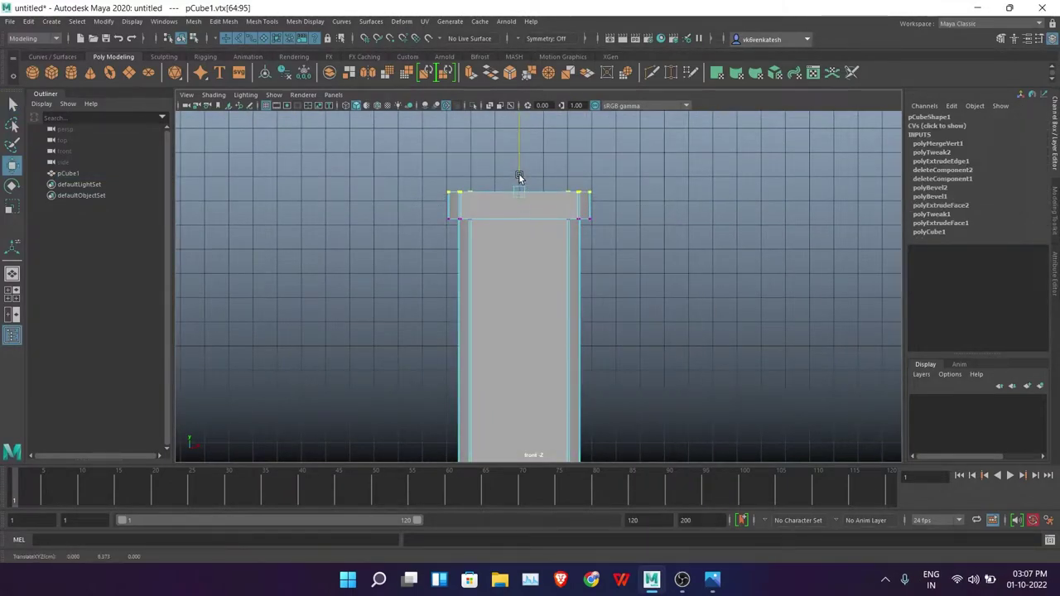
pyautogui.keyDown('alt'); pyautogui.moveTo(519, 176); pyautogui.dragTo(605, 184, button='middle'); pyautogui.keyUp('alt')
pyautogui.moveTo(629, 302); pyautogui.dragTo(402, 342)
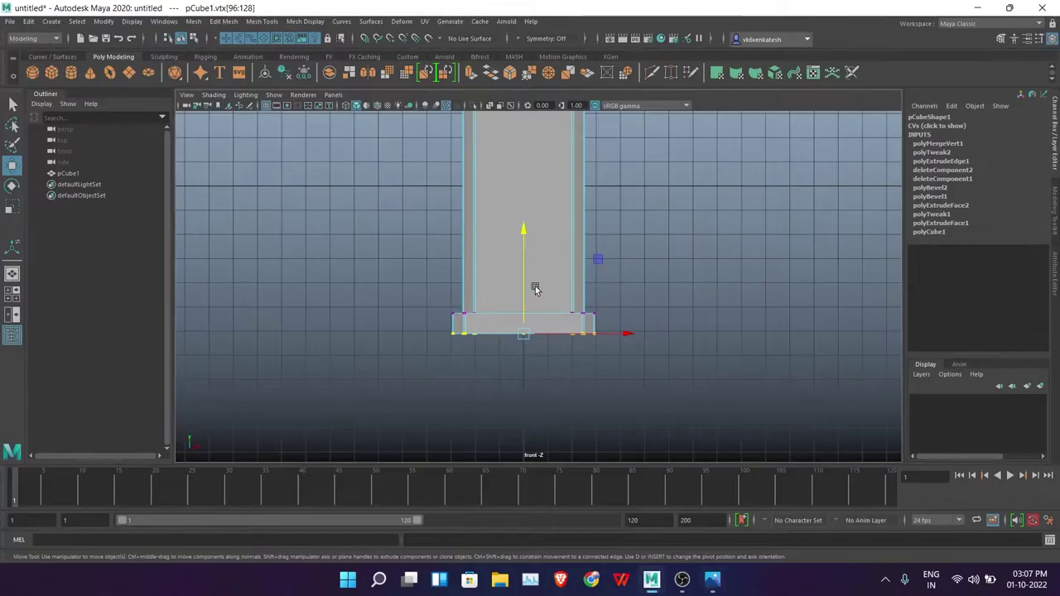
pyautogui.scroll(-3, 580, 248)
pyautogui.press('space')
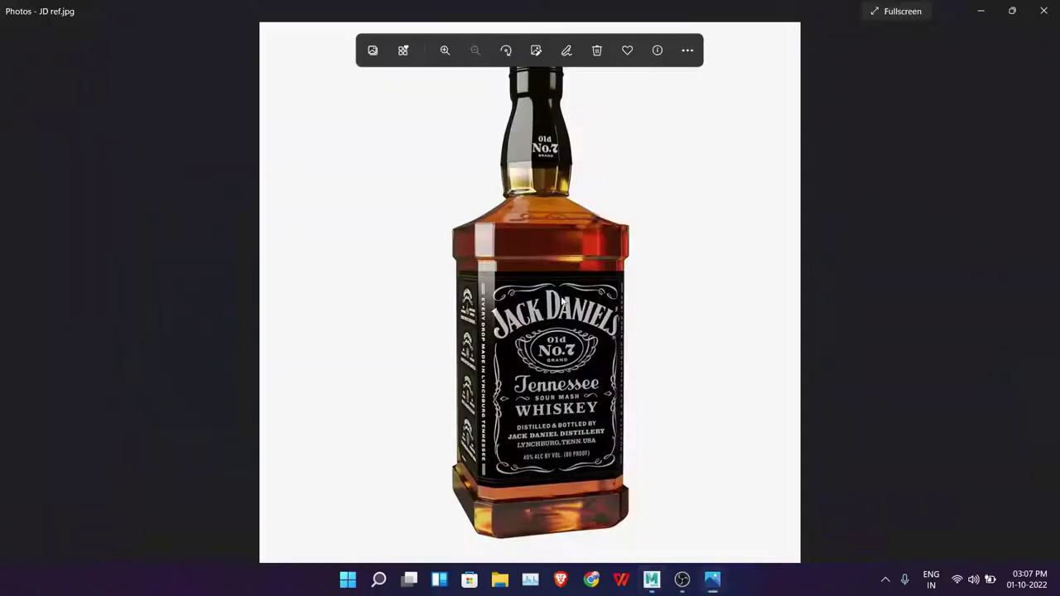
# Step: Scale the whole body evenly to widen it to 6.138 in X and Z
pyautogui.press('F8')
pyautogui.press('r')
pyautogui.moveTo(631, 283)
pyautogui.keyDown('alt'); pyautogui.mouseDown()
pyautogui.moveTo(520, 240)
pyautogui.moveTo(653, 322)
pyautogui.moveTo(594, 260)
pyautogui.mouseUp(); pyautogui.keyUp('alt')
pyautogui.click(653, 322)
pyautogui.scroll(3, 593, 260)
pyautogui.click(579, 290)
# Step: Narrow the extruded top edge loop into a tapered shoulder in the front view
pyautogui.press('F10')
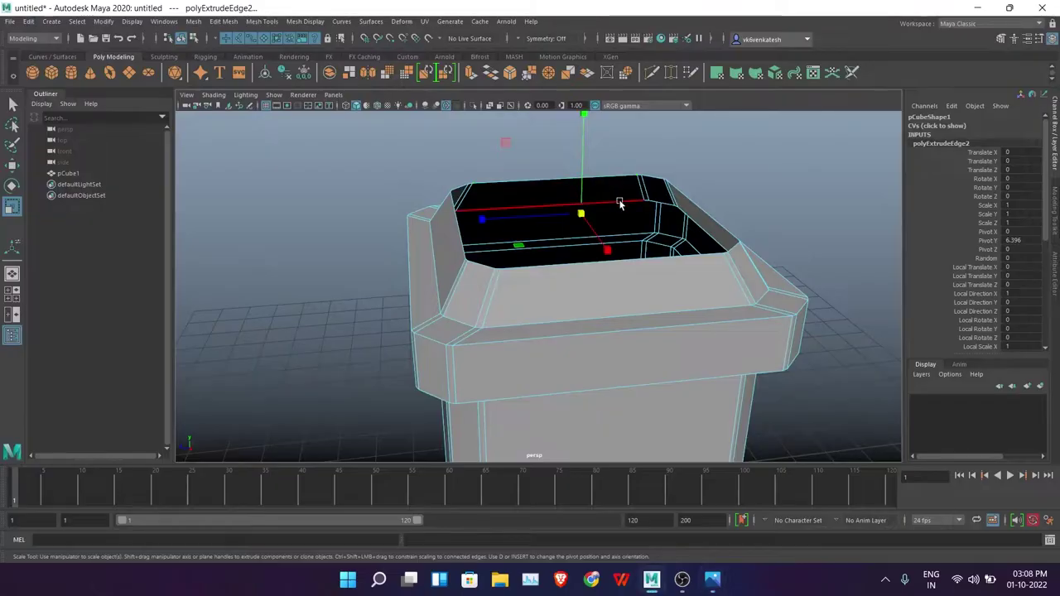
pyautogui.press('space')
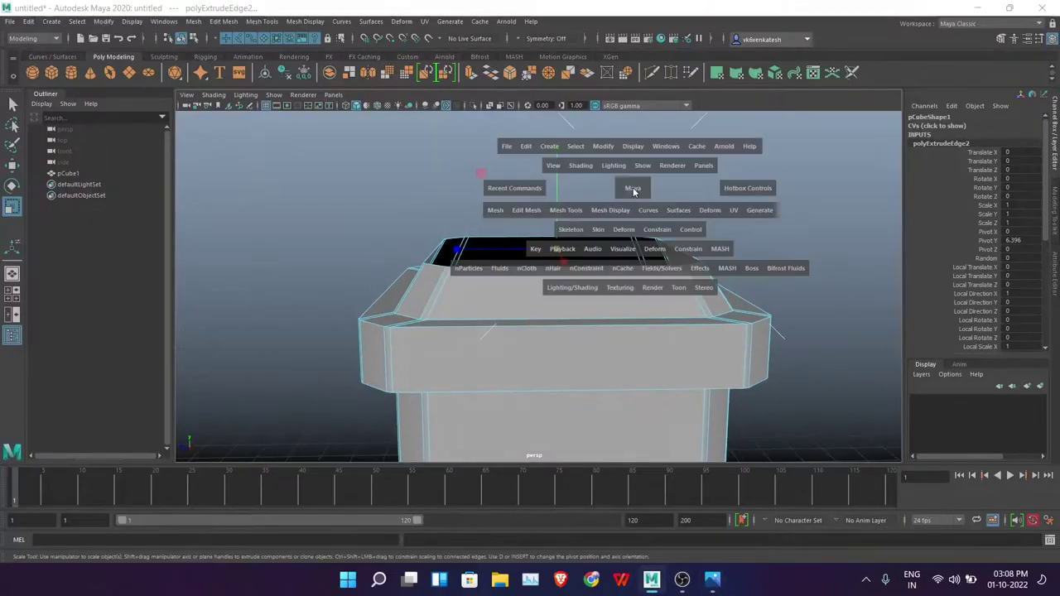
pyautogui.moveTo(633, 190); pyautogui.dragTo(580, 312)
pyautogui.press('w')
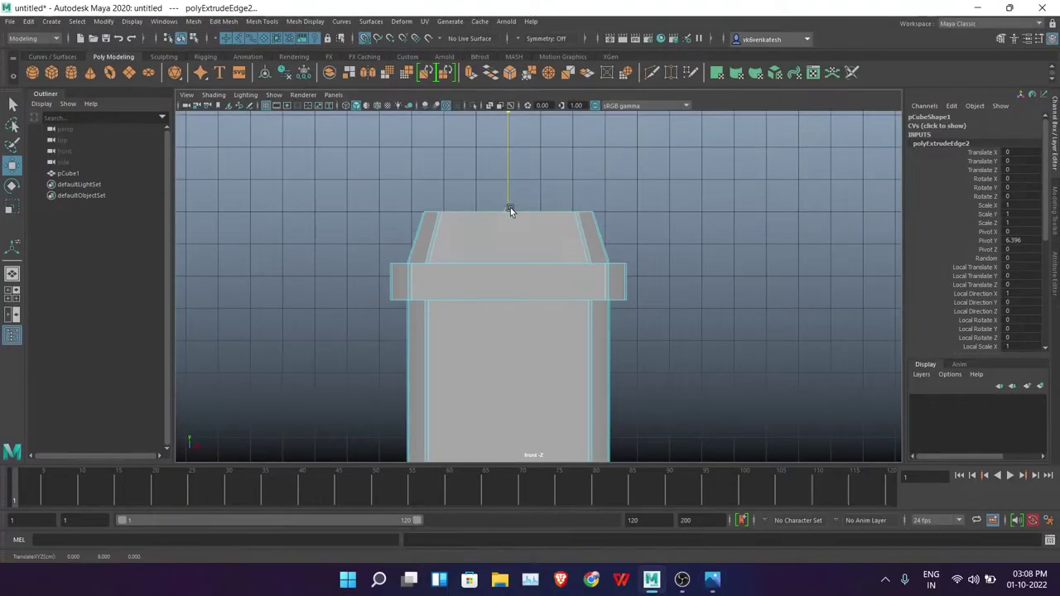
pyautogui.moveTo(471, 206); pyautogui.dragTo(507, 214, button='middle')
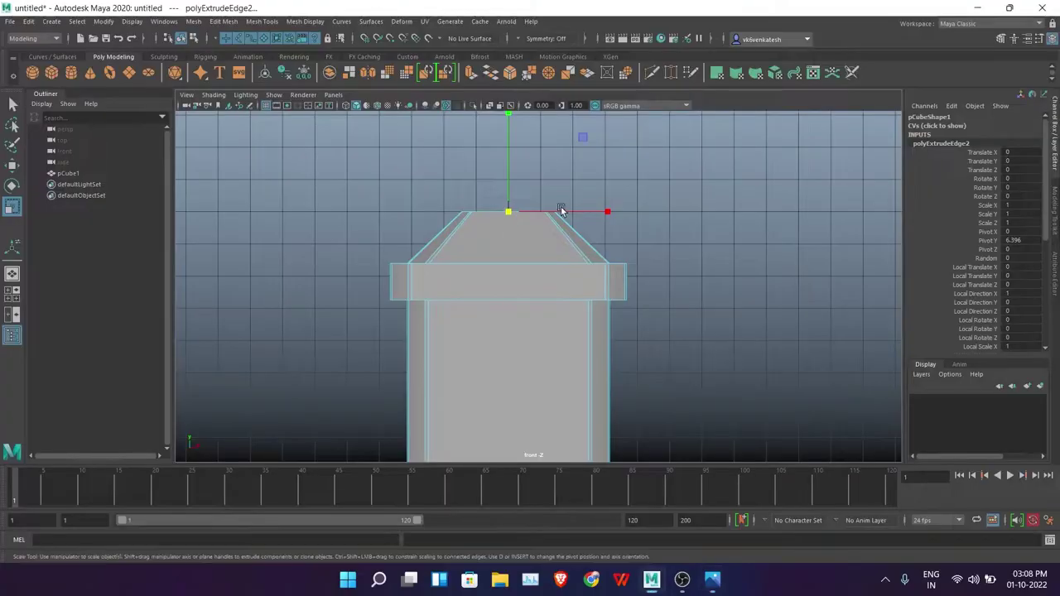
# Step: Insert an edge loop across the shoulder with Multi-Cut to curve it
pyautogui.scroll(2, 560, 210)
pyautogui.keyDown('shift'); pyautogui.moveTo(568, 220); pyautogui.dragTo(582, 237, button='right'); pyautogui.keyUp('shift')
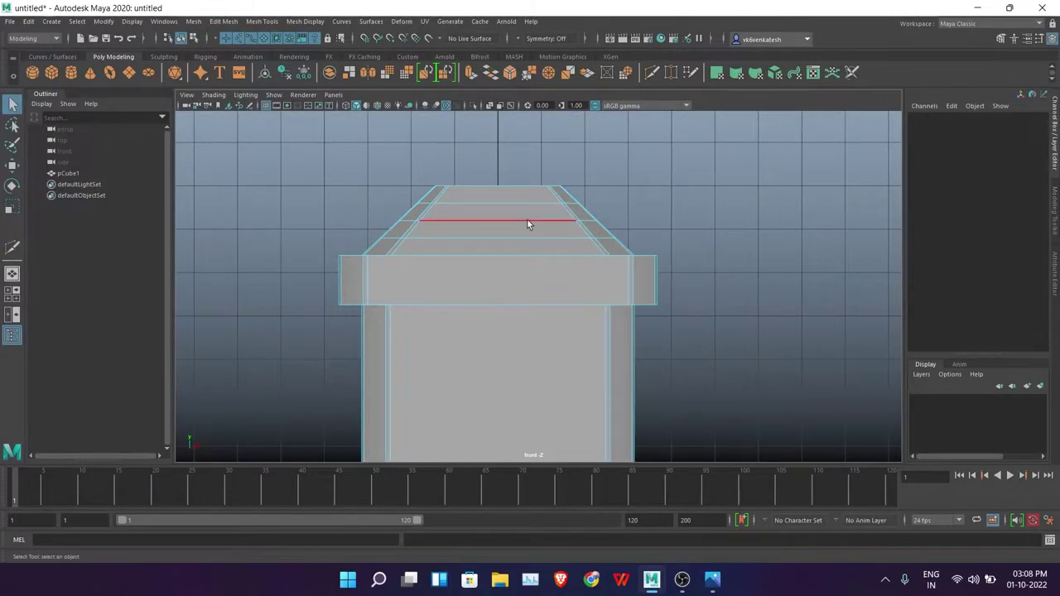
pyautogui.keyDown('ctrl'); pyautogui.click(526, 220); pyautogui.keyUp('ctrl')
pyautogui.press('q')
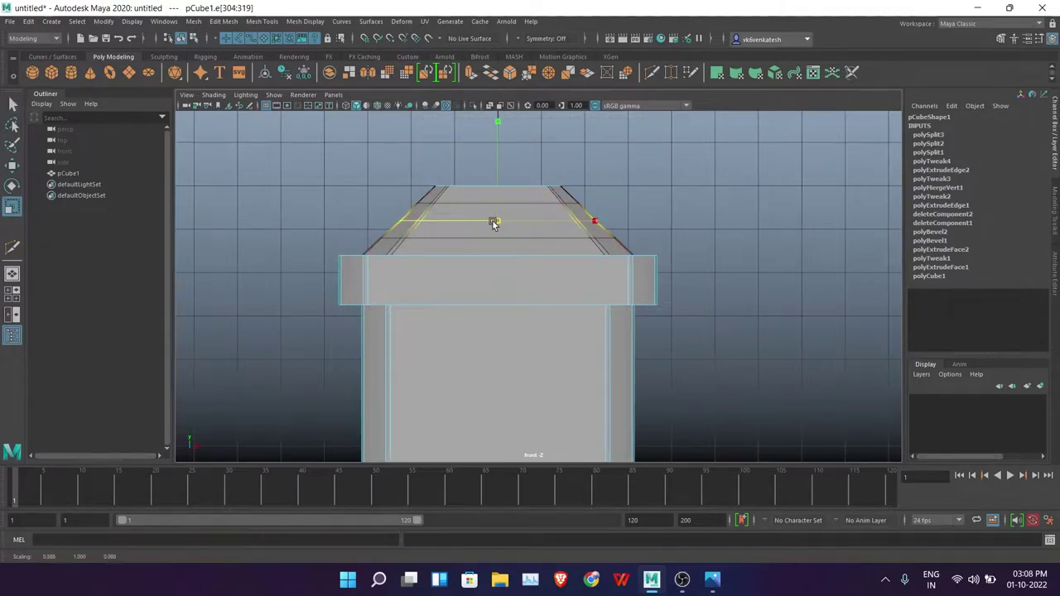
pyautogui.scroll(2, 487, 224)
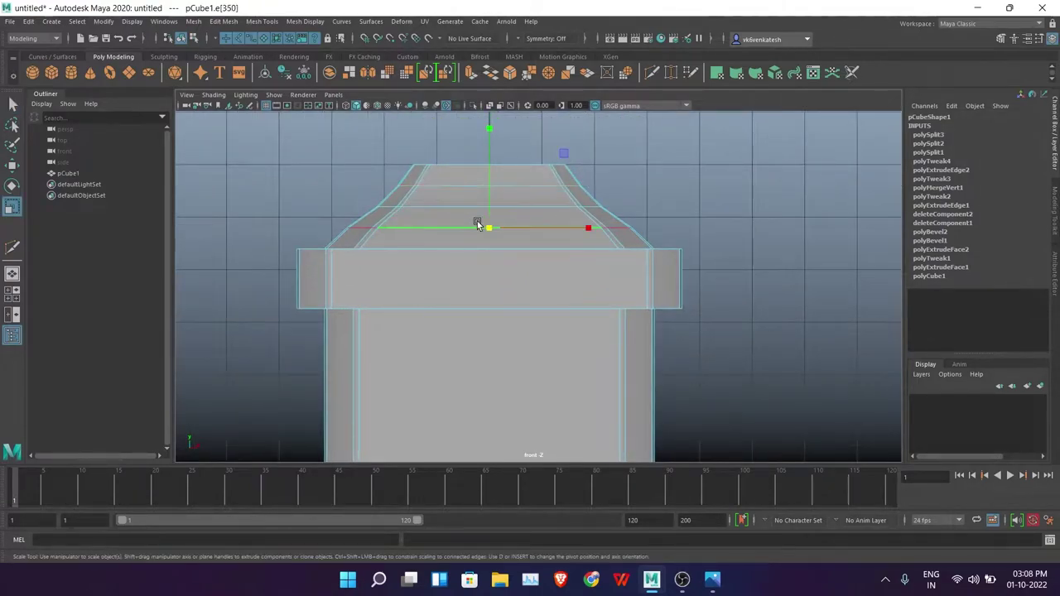
pyautogui.press('q')
# Step: Scale a cylinder flat to about 1.868 wide over the bottle's top opening
pyautogui.press('space')
pyautogui.keyDown('alt'); pyautogui.moveTo(639, 181); pyautogui.dragTo(662, 283, button='right'); pyautogui.keyUp('alt')
pyautogui.keyDown('alt'); pyautogui.moveTo(662, 284); pyautogui.dragTo(596, 224); pyautogui.keyUp('alt')
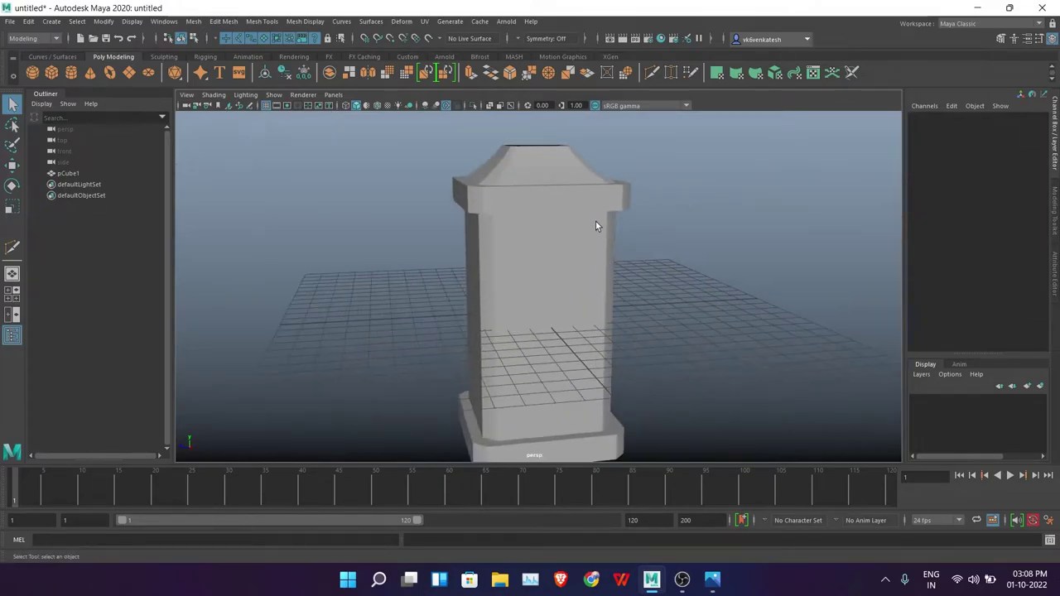
pyautogui.click(574, 303)
pyautogui.moveTo(575, 303)
pyautogui.keyDown('alt'); pyautogui.mouseDown()
pyautogui.moveTo(644, 260)
pyautogui.moveTo(612, 281)
pyautogui.mouseUp(); pyautogui.keyUp('alt')
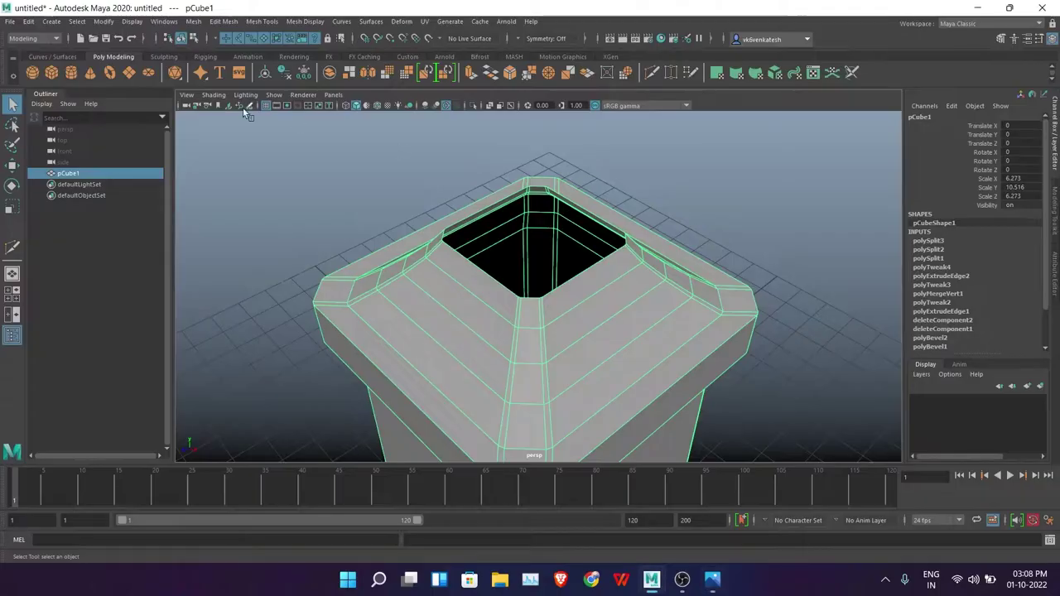
pyautogui.press('r')
pyautogui.moveTo(614, 230)
pyautogui.keyDown('alt'); pyautogui.mouseDown(button='right')
pyautogui.moveTo(530, 342)
pyautogui.moveTo(525, 204)
pyautogui.moveTo(545, 269)
pyautogui.mouseUp(button='right'); pyautogui.keyUp('alt')
pyautogui.moveTo(568, 130)
pyautogui.mouseDown()
pyautogui.moveTo(568, 166)
pyautogui.moveTo(625, 232)
pyautogui.mouseUp()
pyautogui.press('w')
pyautogui.keyDown('alt'); pyautogui.moveTo(625, 231); pyautogui.dragTo(658, 338, button='right'); pyautogui.keyUp('alt')
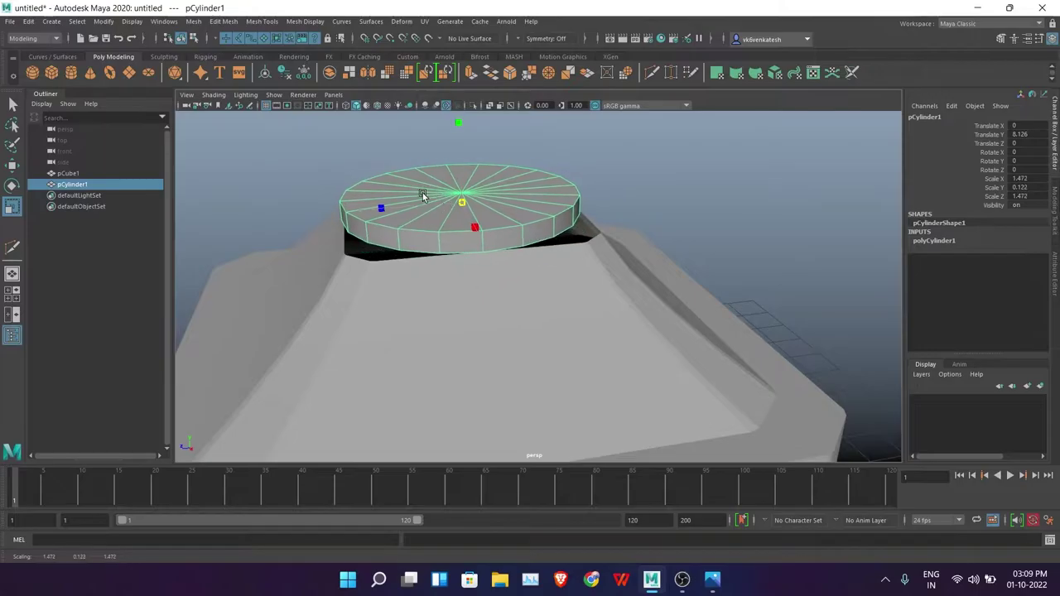
pyautogui.hotkey('alt', 'Tab')
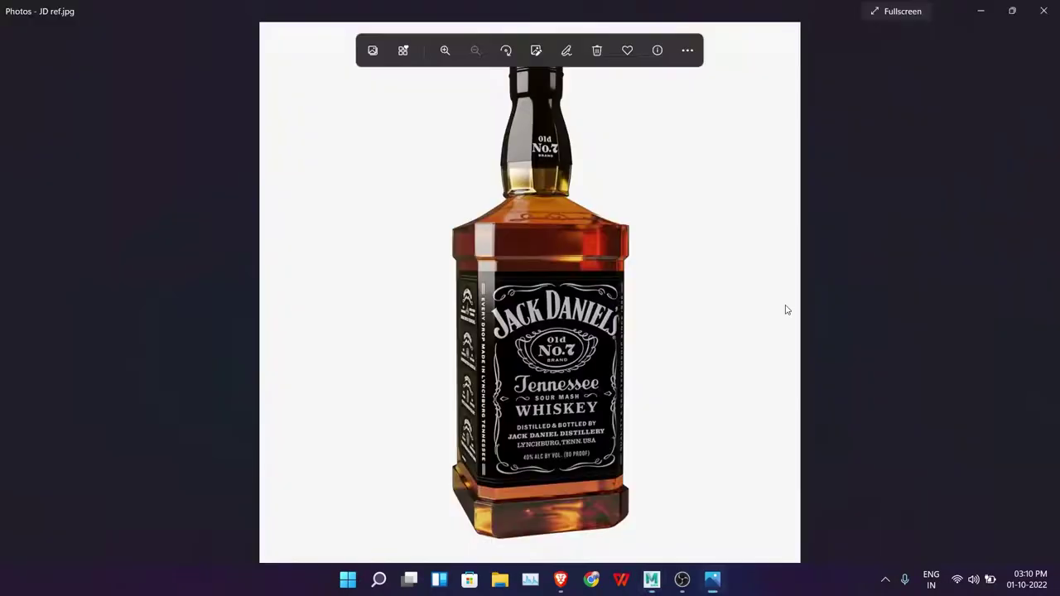
# Step: Raise the opening's edge loop into a rim and make it circular
pyautogui.hotkey('alt', 'Tab')
pyautogui.moveTo(710, 232); pyautogui.dragTo(713, 199, button='right')
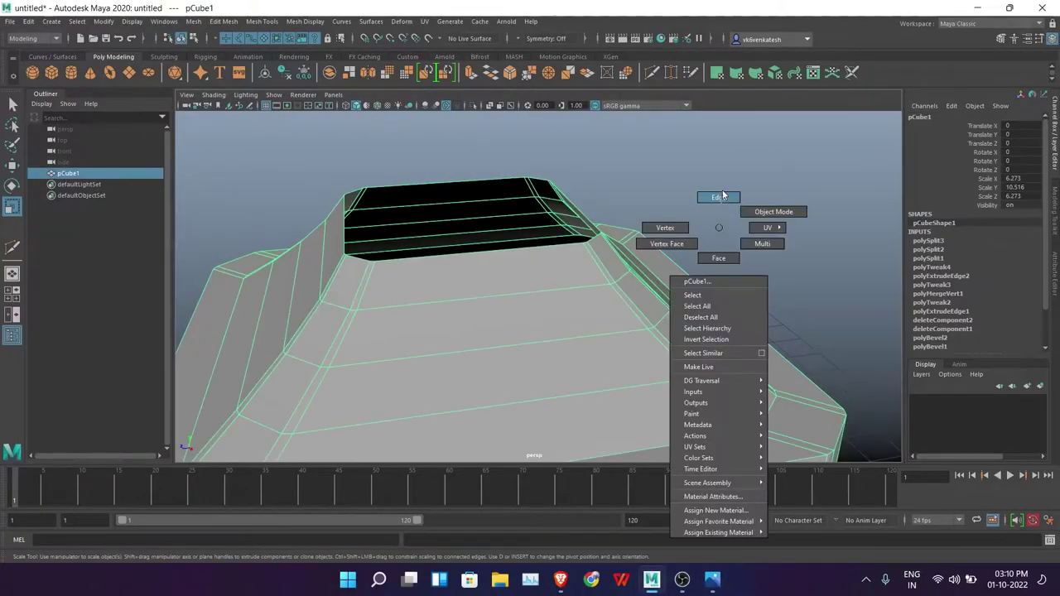
pyautogui.doubleClick(645, 220)
pyautogui.keyDown('shift'); pyautogui.moveTo(476, 213); pyautogui.dragTo(489, 87); pyautogui.keyUp('shift')
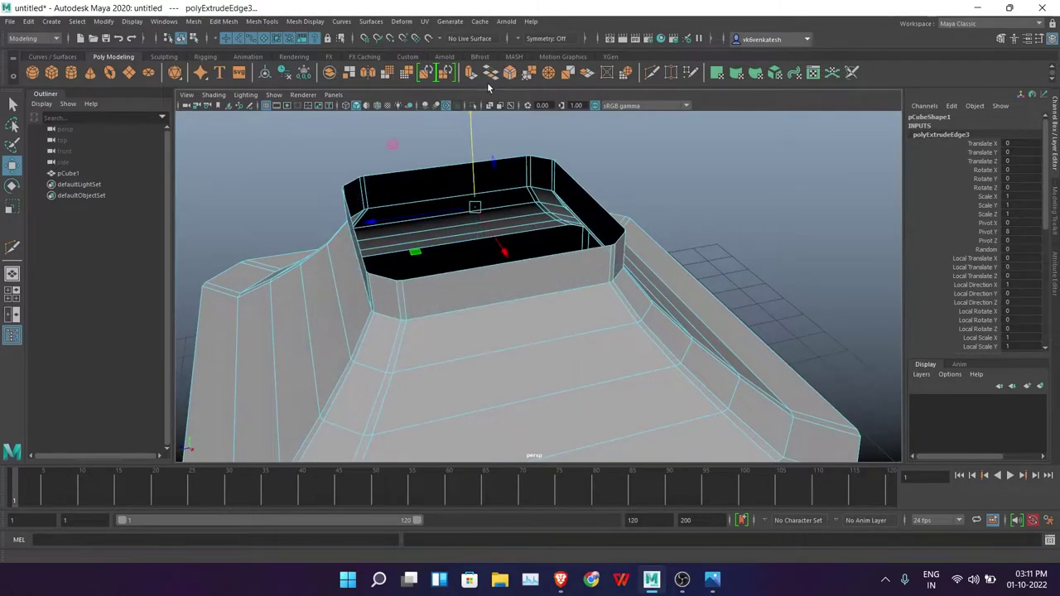
pyautogui.click(625, 72)
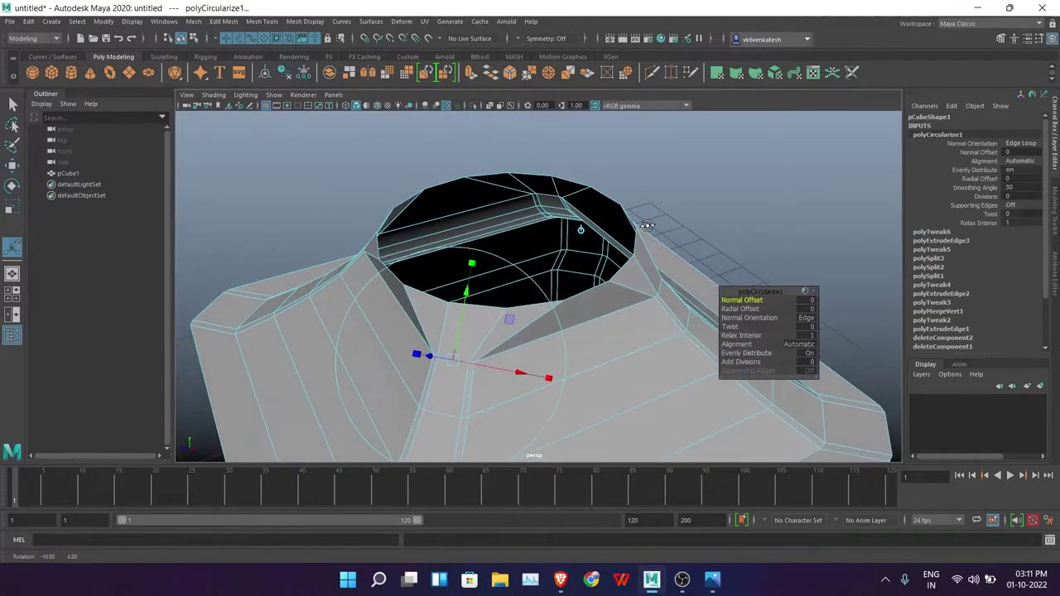
pyautogui.keyDown('alt'); pyautogui.moveTo(513, 248); pyautogui.dragTo(474, 263); pyautogui.keyUp('alt')
pyautogui.moveTo(412, 206)
pyautogui.keyDown('alt'); pyautogui.mouseDown()
pyautogui.moveTo(549, 272)
pyautogui.moveTo(492, 156)
pyautogui.moveTo(491, 189)
pyautogui.moveTo(527, 243)
pyautogui.moveTo(496, 174)
pyautogui.moveTo(470, 192)
pyautogui.moveTo(515, 203)
pyautogui.moveTo(584, 282)
pyautogui.mouseUp(); pyautogui.keyUp('alt')
pyautogui.press('w')
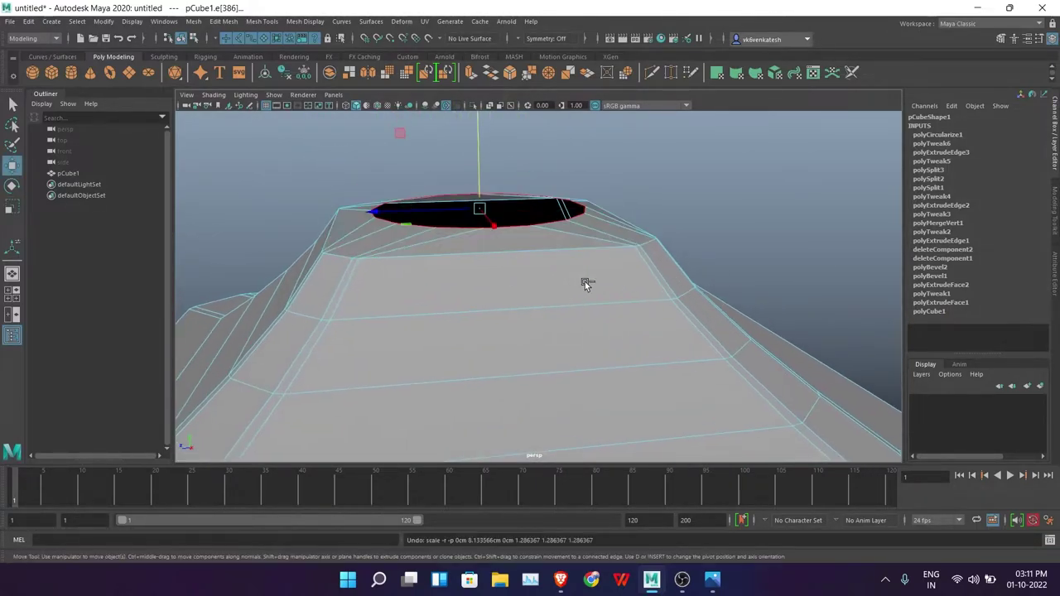
# Step: Extrude the circular top edge loop three times to build the stepped collar
pyautogui.hotkey('ctrl', 'e')
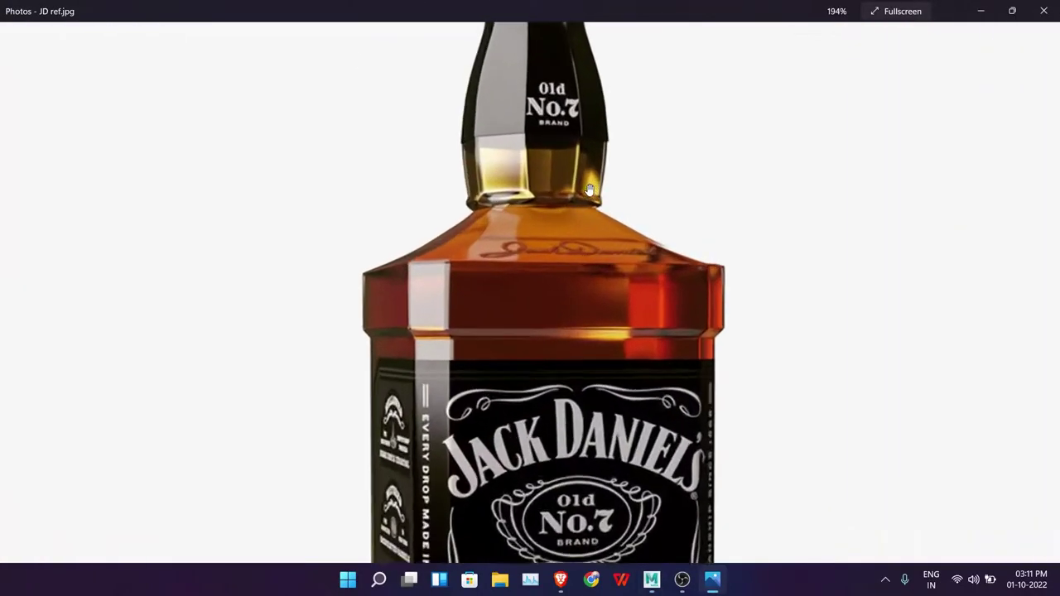
pyautogui.moveTo(704, 262)
pyautogui.keyDown('alt'); pyautogui.mouseDown()
pyautogui.moveTo(601, 326)
pyautogui.moveTo(512, 364)
pyautogui.moveTo(501, 213)
pyautogui.moveTo(538, 263)
pyautogui.moveTo(558, 270)
pyautogui.moveTo(539, 261)
pyautogui.mouseUp(); pyautogui.keyUp('alt')
pyautogui.hotkey('ctrl', 'e')
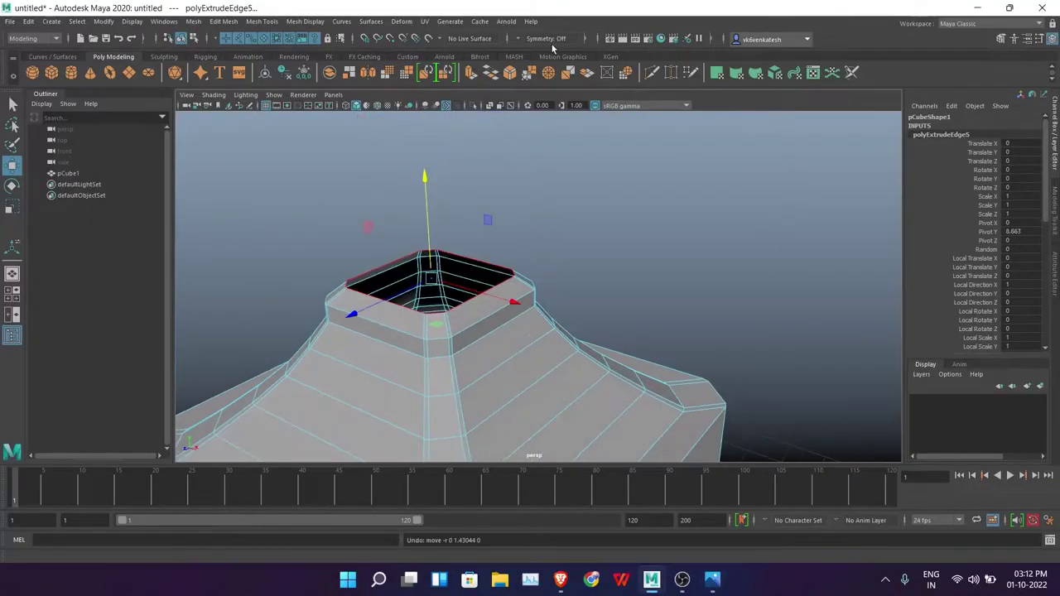
pyautogui.press('w')
pyautogui.moveTo(583, 249)
pyautogui.keyDown('alt'); pyautogui.mouseDown()
pyautogui.moveTo(486, 261)
pyautogui.moveTo(520, 255)
pyautogui.moveTo(573, 287)
pyautogui.mouseUp(); pyautogui.keyUp('alt')
pyautogui.hotkey('ctrl', 'e')
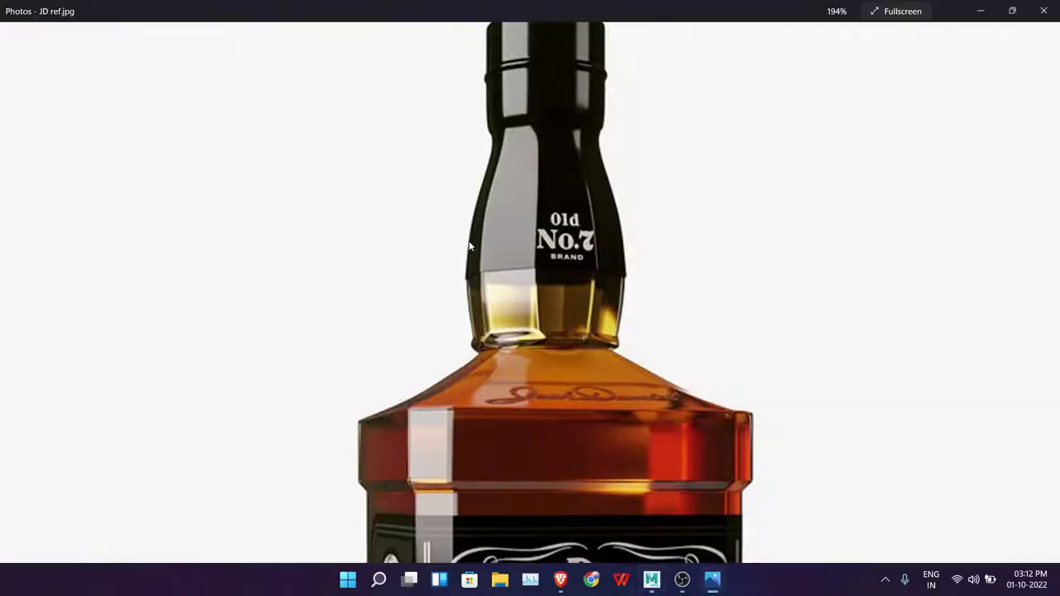
# Step: Extrude several more neck sections upward from the top edge loop
pyautogui.hotkey('alt', 'Tab')
pyautogui.hotkey('alt', 'Tab')
pyautogui.hotkey('alt', 'Tab')
pyautogui.hotkey('ctrl', 'e')
pyautogui.moveTo(476, 268); pyautogui.dragTo(472, 236)
pyautogui.keyDown('alt'); pyautogui.moveTo(465, 195); pyautogui.dragTo(470, 238, button='middle'); pyautogui.keyUp('alt')
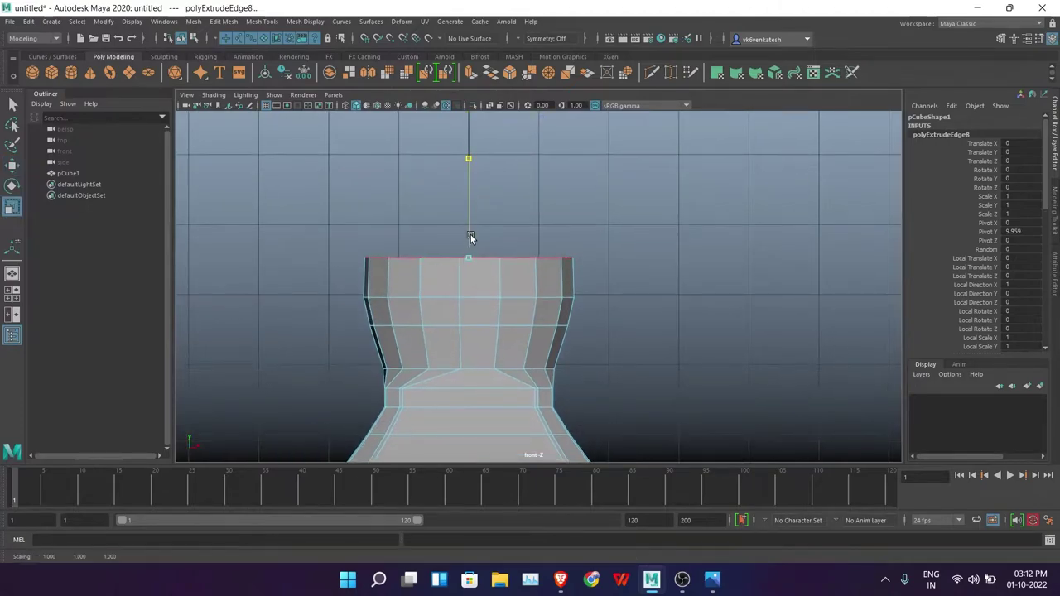
pyautogui.hotkey('alt', 'Tab')
pyautogui.hotkey('alt', 'Tab')
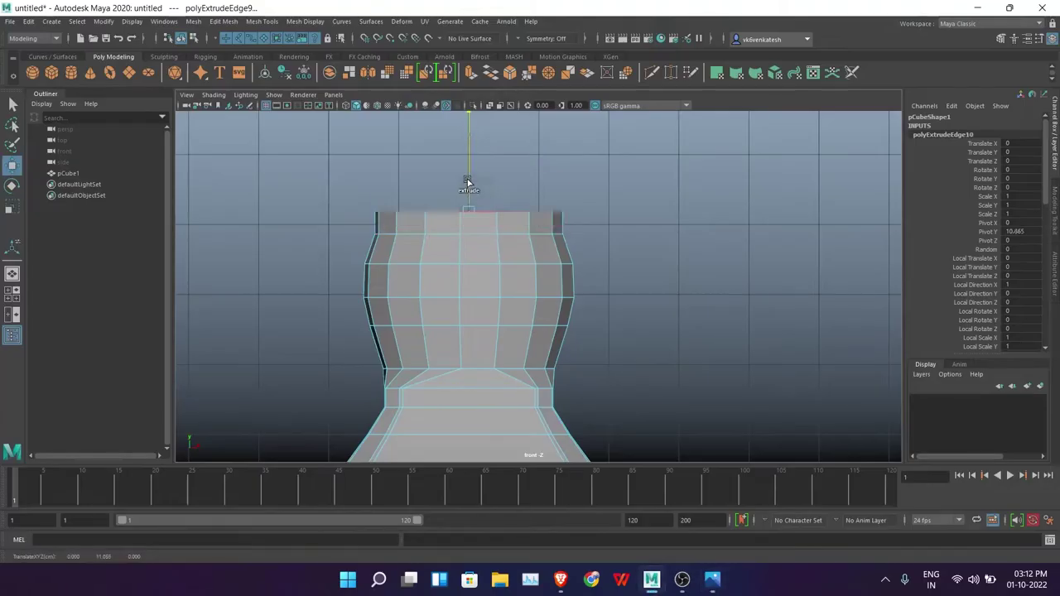
pyautogui.hotkey('alt', 'Tab')
pyautogui.hotkey('alt', 'Tab')
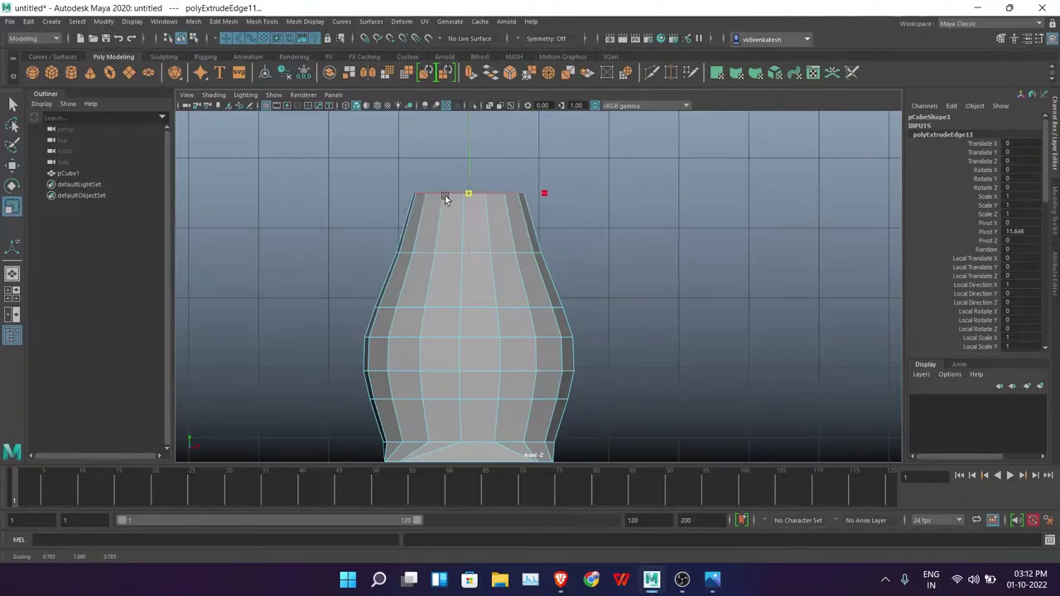
pyautogui.hotkey('alt', 'Tab')
pyautogui.hotkey('alt', 'Tab')
pyautogui.hotkey('alt', 'Tab')
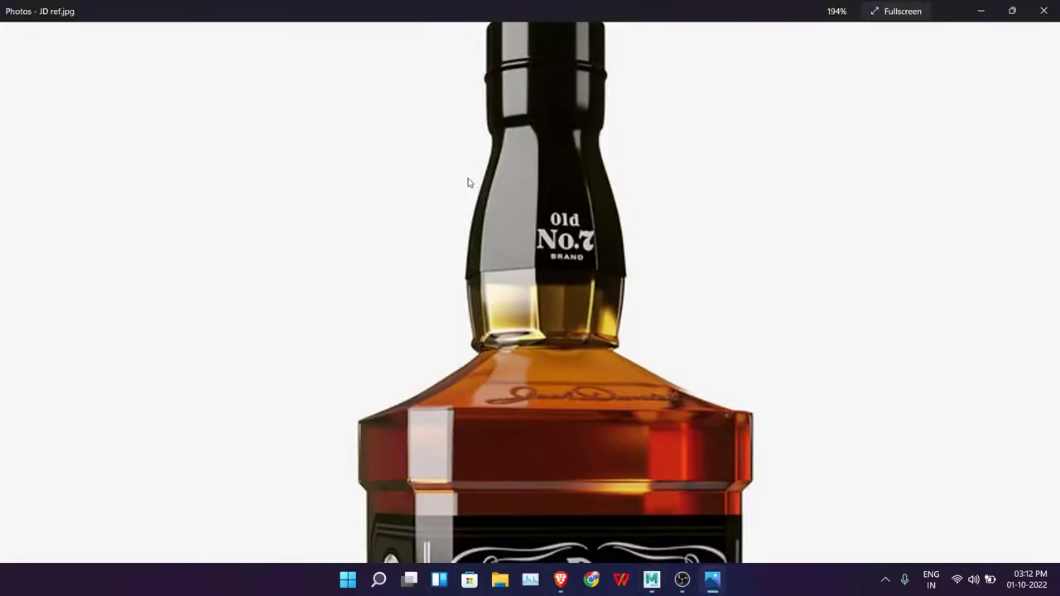
pyautogui.hotkey('alt', 'Tab')
pyautogui.hotkey('alt', 'Tab')
pyautogui.hotkey('alt', 'Tab')
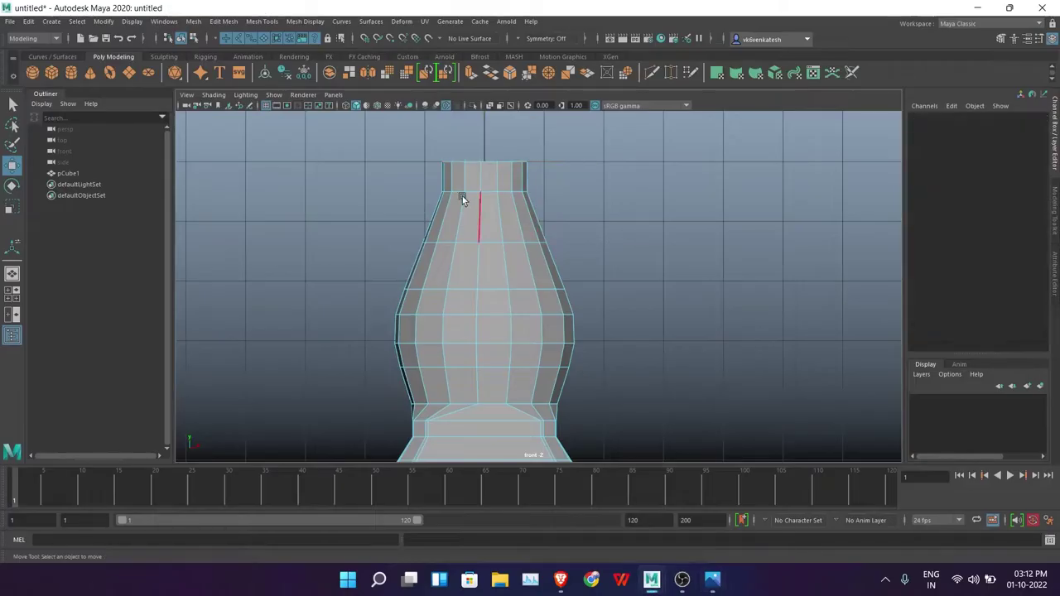
# Step: Scale a horizontal neck edge loop inward to match the reference photo
pyautogui.scroll(3, 461, 196)
pyautogui.doubleClick(500, 291)
pyautogui.press('r')
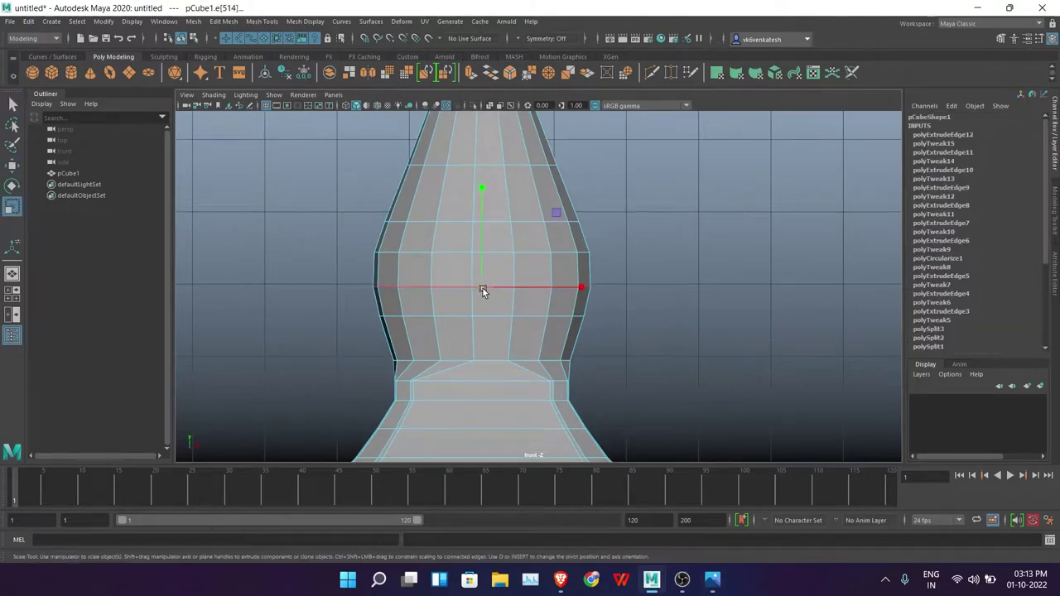
pyautogui.moveTo(483, 288); pyautogui.dragTo(501, 257)
pyautogui.hotkey('alt', 'Tab')
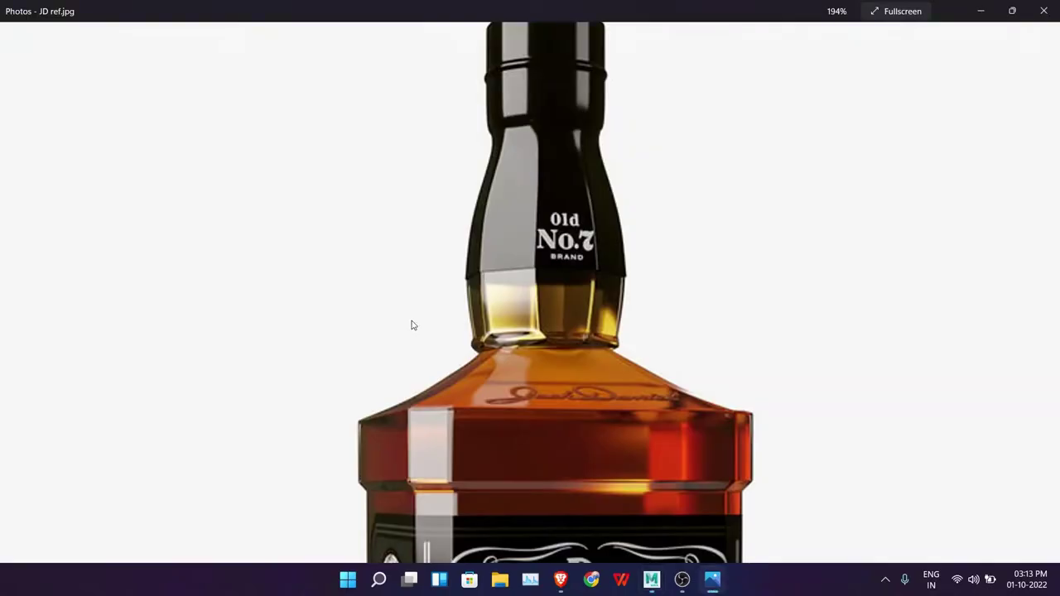
pyautogui.hotkey('alt', 'Tab')
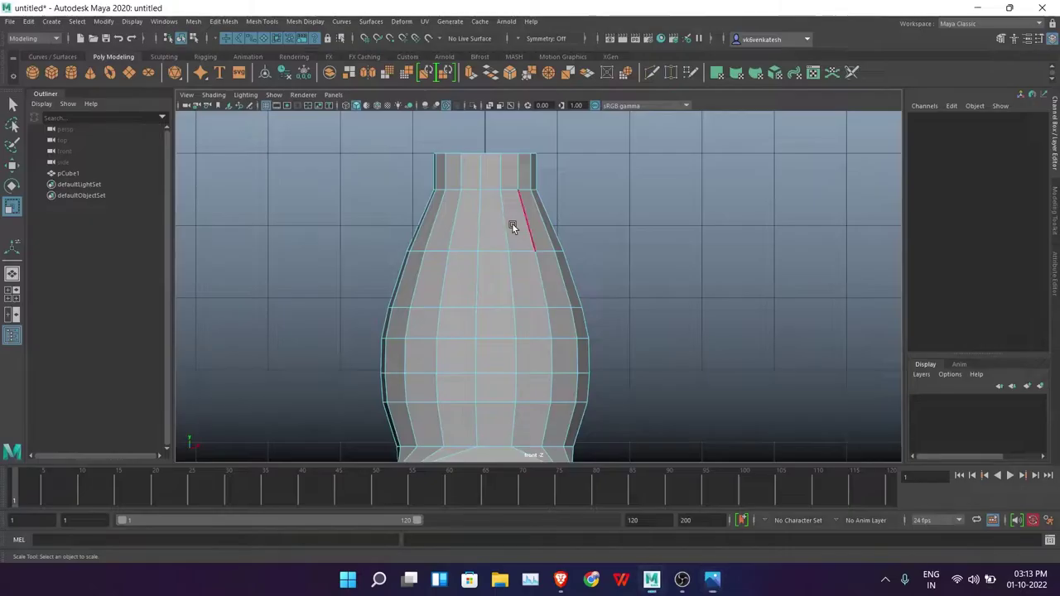
# Step: Extrude the top rim outward into a lip, then up into the cap wall
pyautogui.scroll(2, 511, 222)
pyautogui.doubleClick(474, 261)
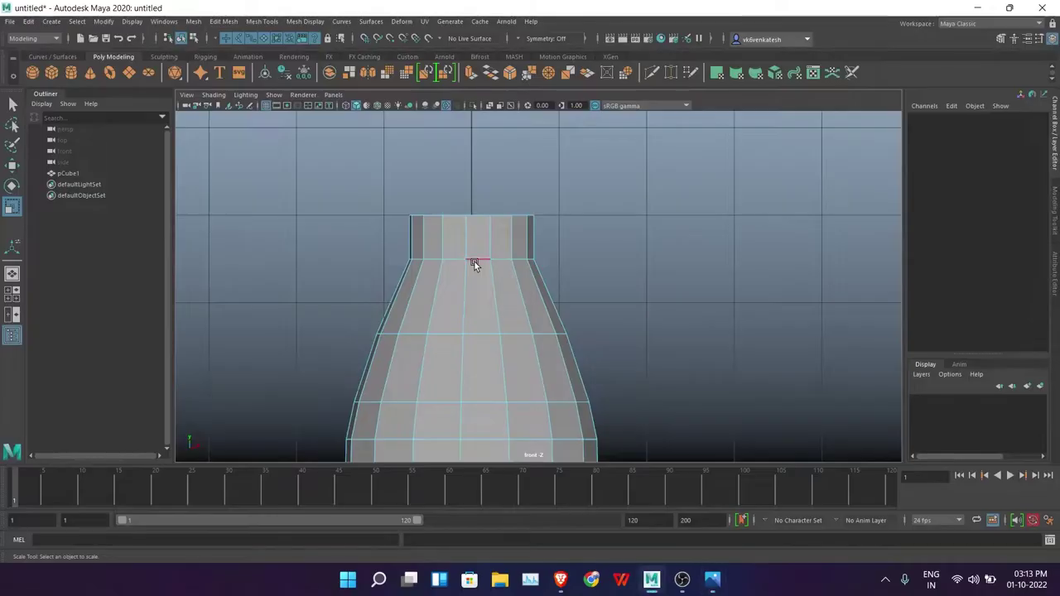
pyautogui.doubleClick(530, 218)
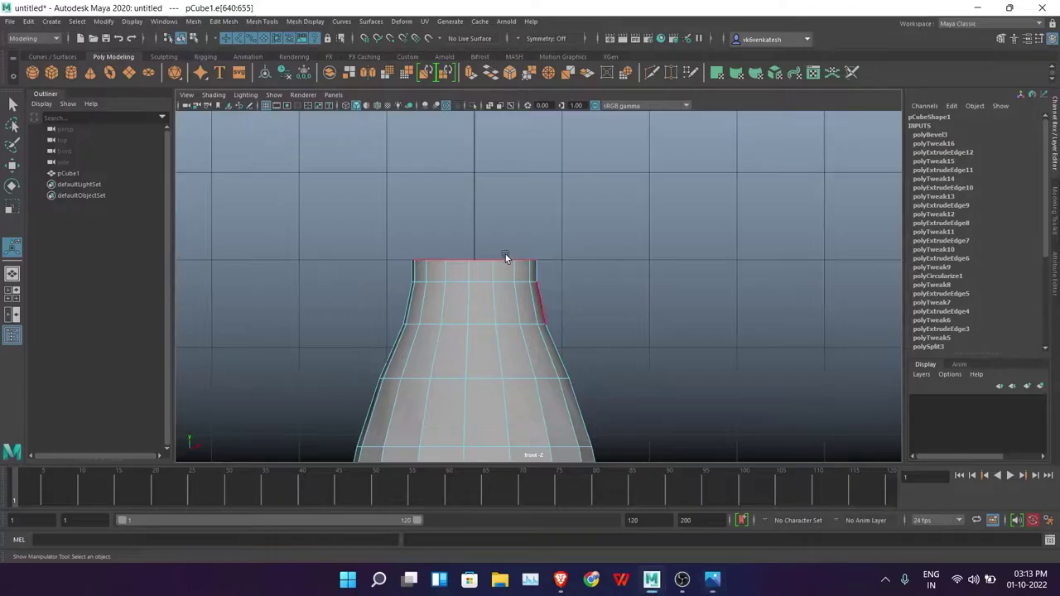
pyautogui.hotkey('alt', 'Tab')
pyautogui.hotkey('alt', 'Tab')
pyautogui.press('w')
pyautogui.keyDown('alt'); pyautogui.moveTo(478, 232); pyautogui.dragTo(477, 285, button='middle'); pyautogui.keyUp('alt')
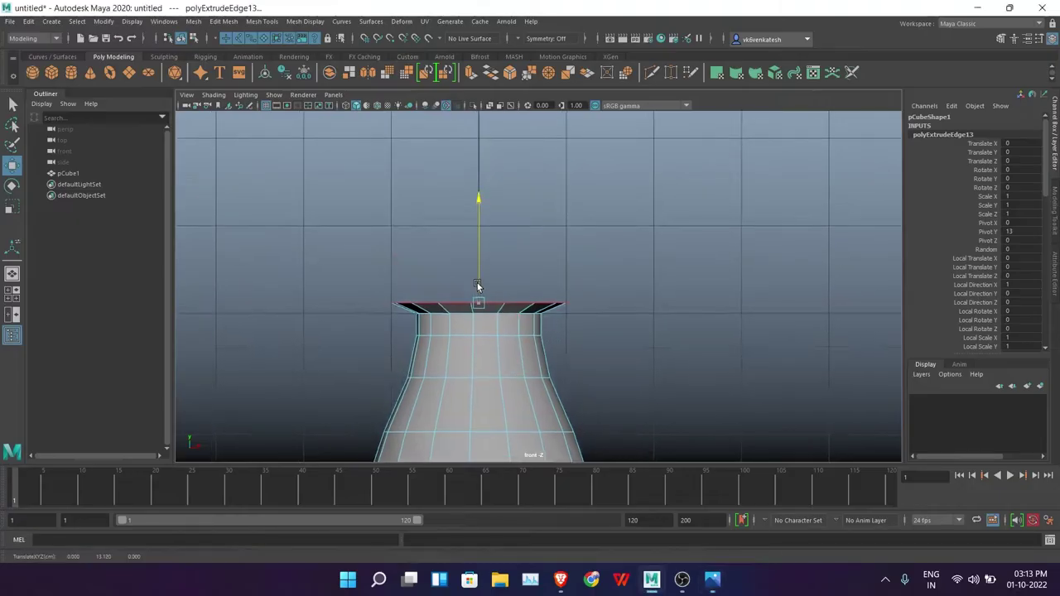
pyautogui.hotkey('ctrl', 'e')
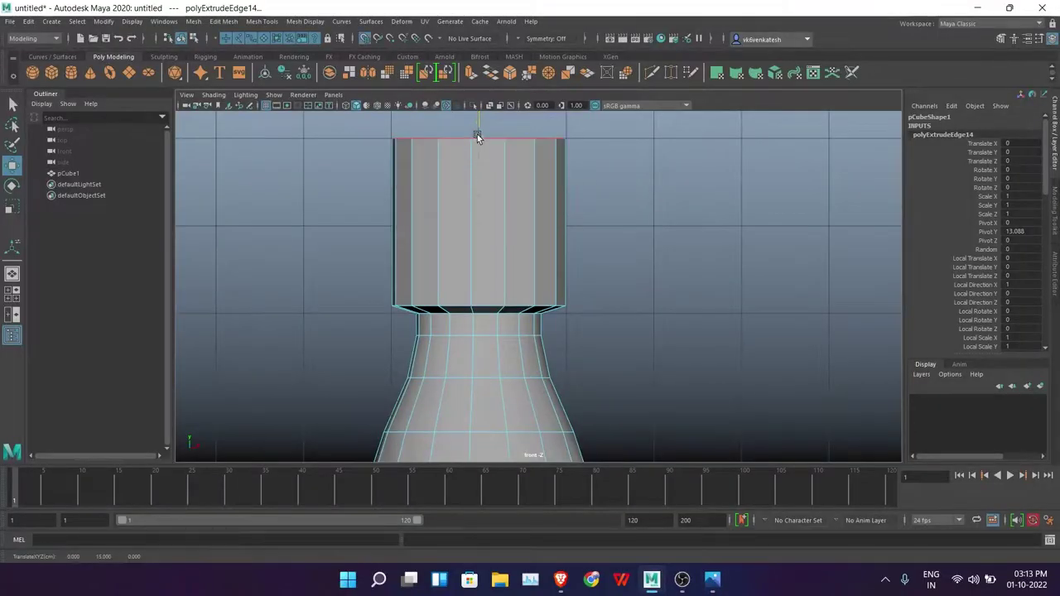
# Step: Extrude the cap's top rim inward to start closing the cap
pyautogui.scroll(-5, 595, 267)
pyautogui.scroll(5, 504, 211)
pyautogui.scroll(3, 486, 211)
pyautogui.scroll(1, 486, 211)
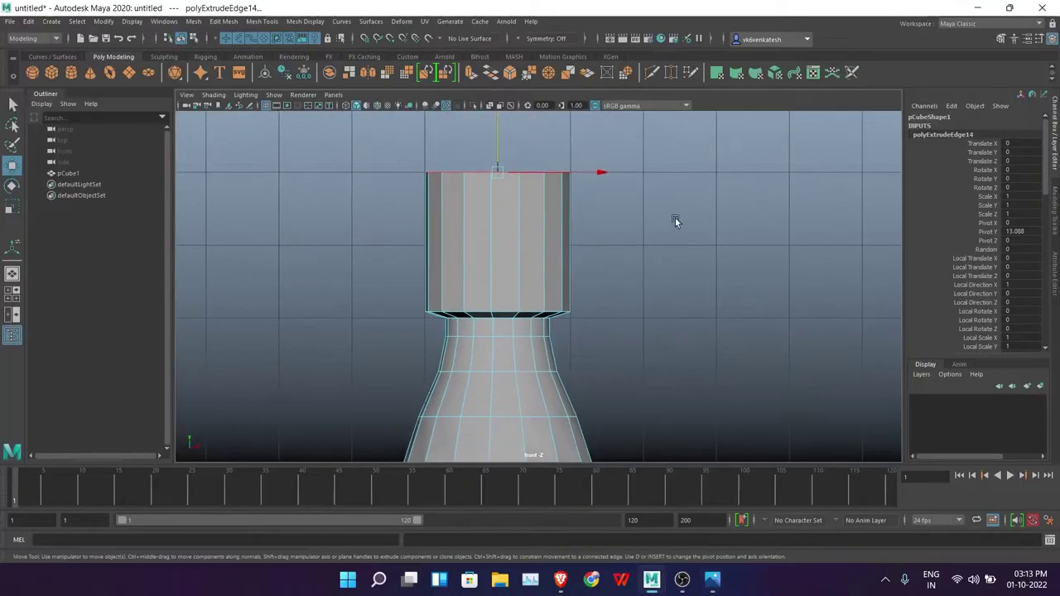
pyautogui.scroll(-5, 674, 221)
pyautogui.press('space')
pyautogui.scroll(5, 611, 204)
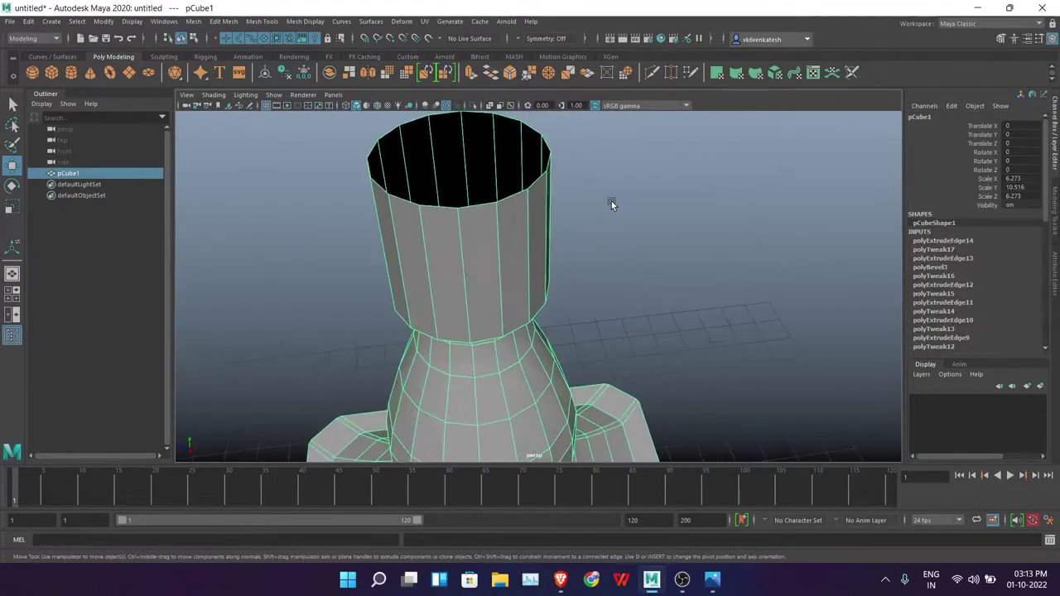
pyautogui.click(76, 21)
pyautogui.click(227, 235)
pyautogui.keyDown('alt'); pyautogui.moveTo(460, 216); pyautogui.dragTo(460, 259); pyautogui.keyUp('alt')
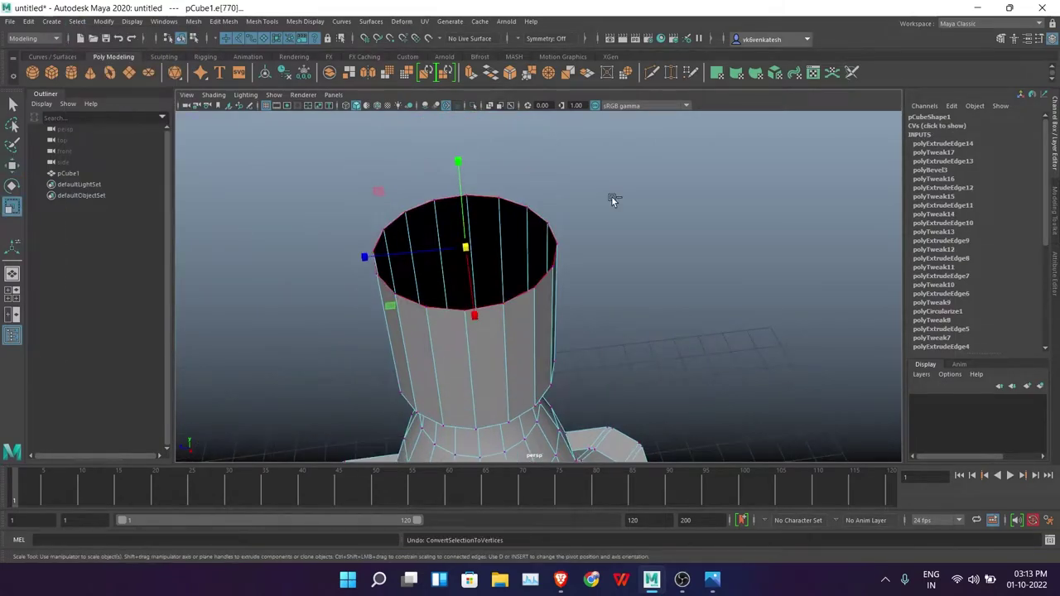
pyautogui.hotkey('ctrl', 'e')
# Step: Merge the inner rim vertices to the centre to close the cap top
pyautogui.click(76, 21)
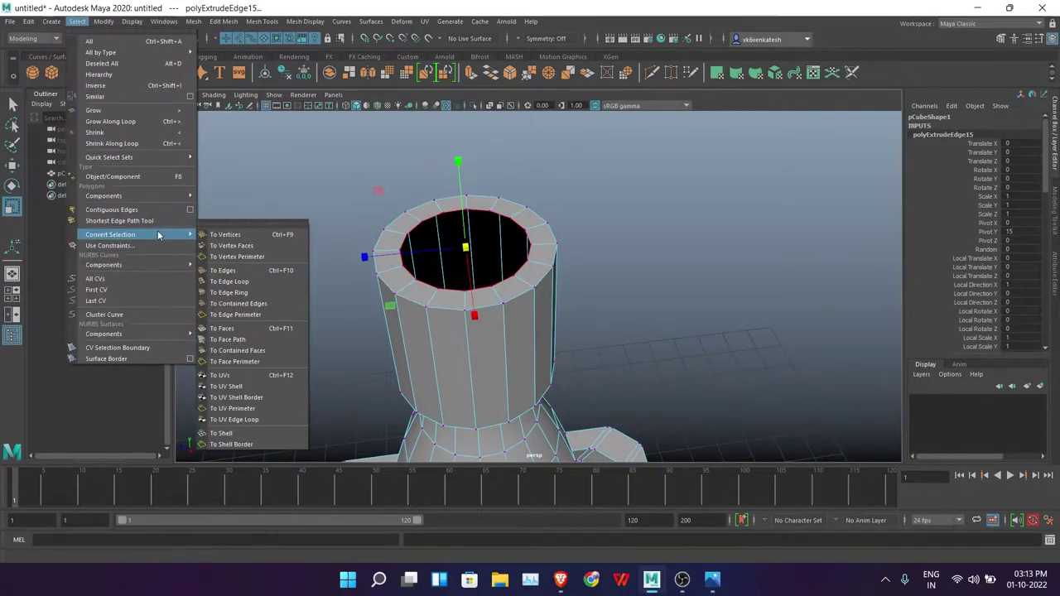
pyautogui.click(237, 232)
pyautogui.keyDown('shift'); pyautogui.moveTo(658, 171); pyautogui.dragTo(650, 164, button='right'); pyautogui.keyUp('shift')
pyautogui.click(516, 240)
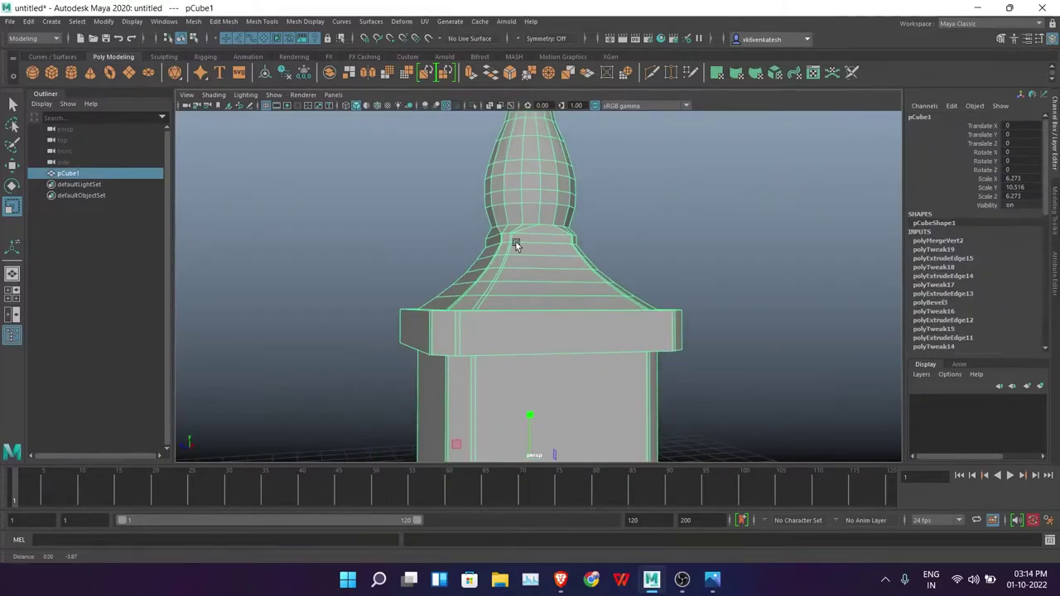
# Step: Soften the shading of the neck's edges with Soften Edge
pyautogui.scroll(5, 483, 256)
pyautogui.scroll(3, 556, 255)
pyautogui.scroll(-5, 557, 254)
pyautogui.click(583, 243)
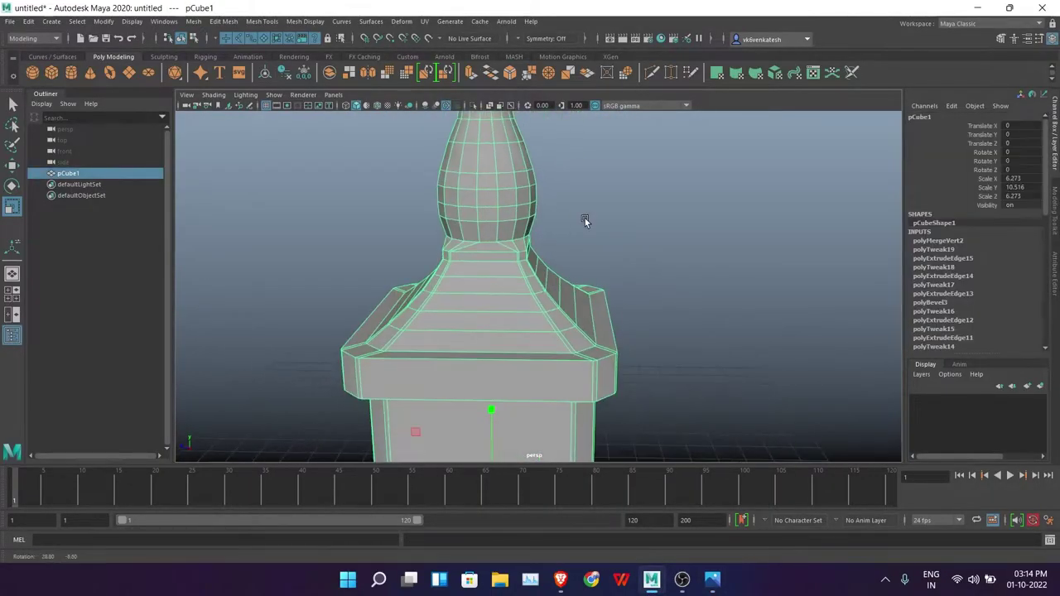
pyautogui.moveTo(586, 198); pyautogui.dragTo(587, 171, button='right')
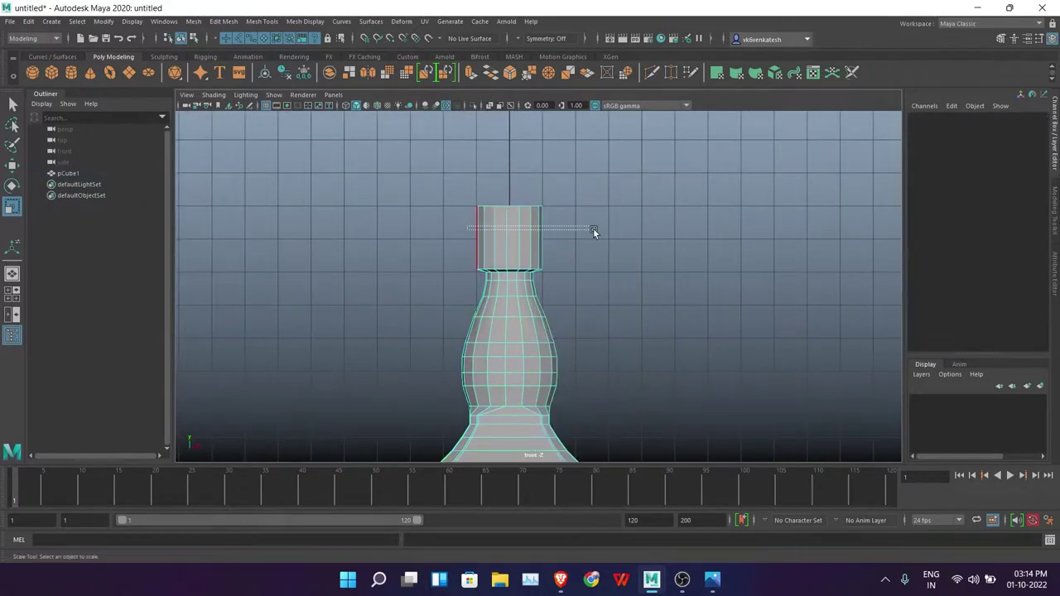
pyautogui.keyDown('shift'); pyautogui.rightClick(625, 165); pyautogui.keyUp('shift')
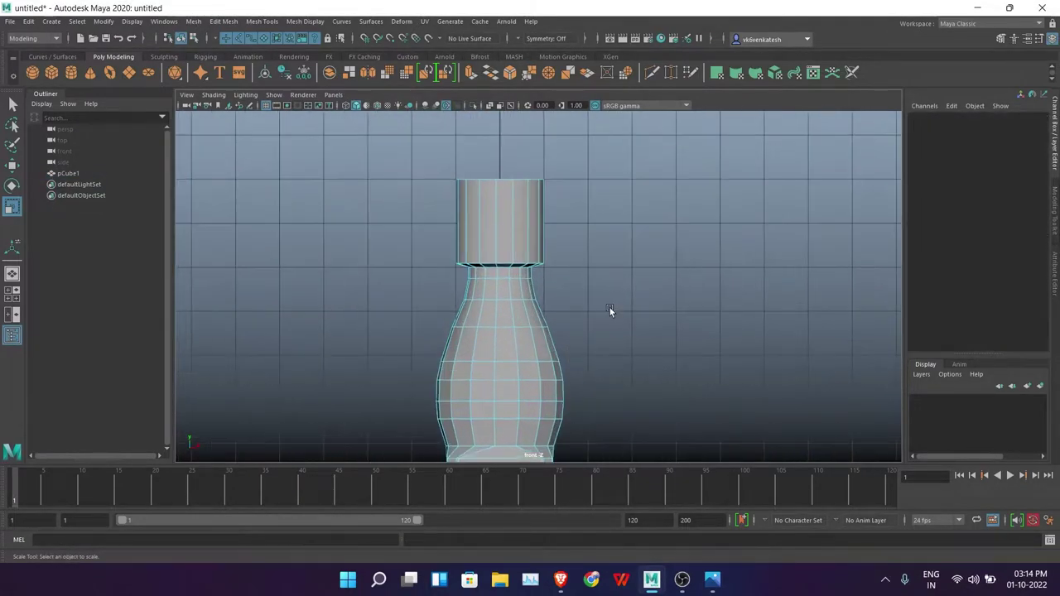
pyautogui.moveTo(628, 333); pyautogui.dragTo(631, 264, button='right')
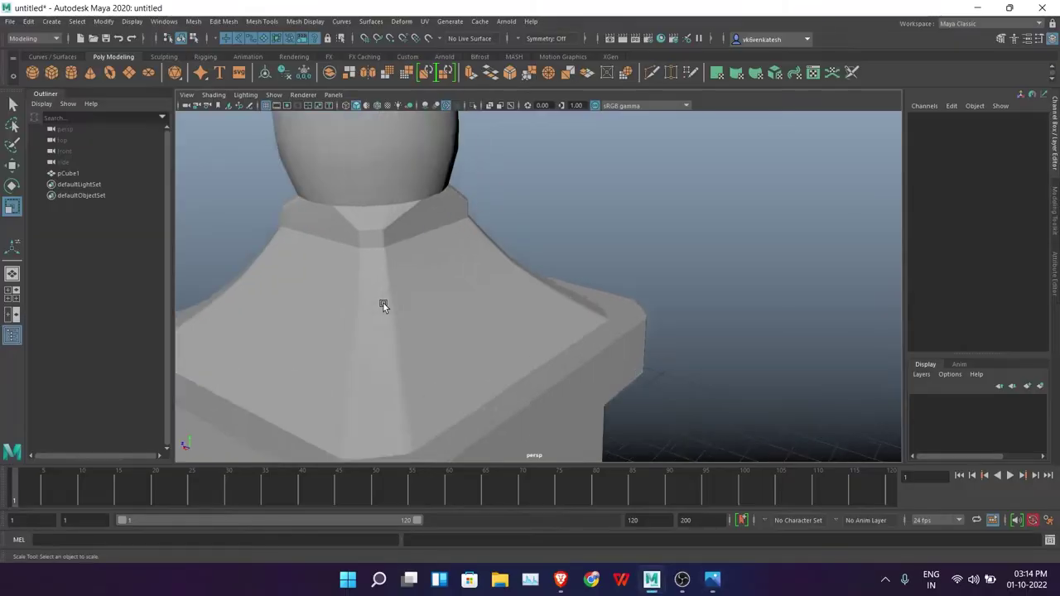
pyautogui.click(384, 303)
# Step: Switch to edge mode and orbit around the neck to inspect it
pyautogui.scroll(-3, 604, 304)
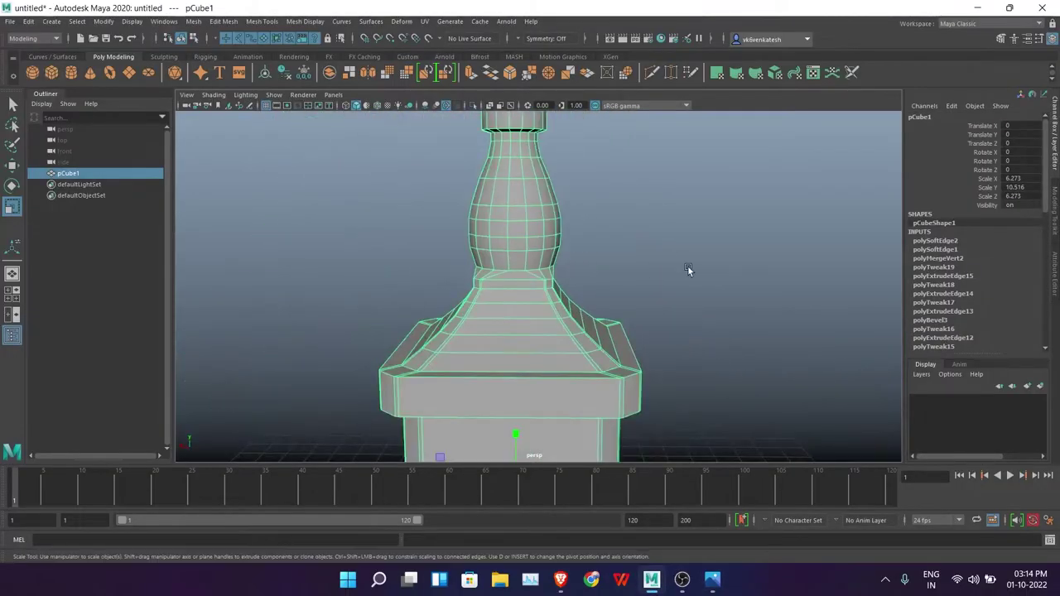
pyautogui.scroll(-5, 688, 265)
pyautogui.scroll(5, 653, 281)
pyautogui.scroll(3, 596, 290)
pyautogui.moveTo(739, 180); pyautogui.dragTo(740, 153, button='right')
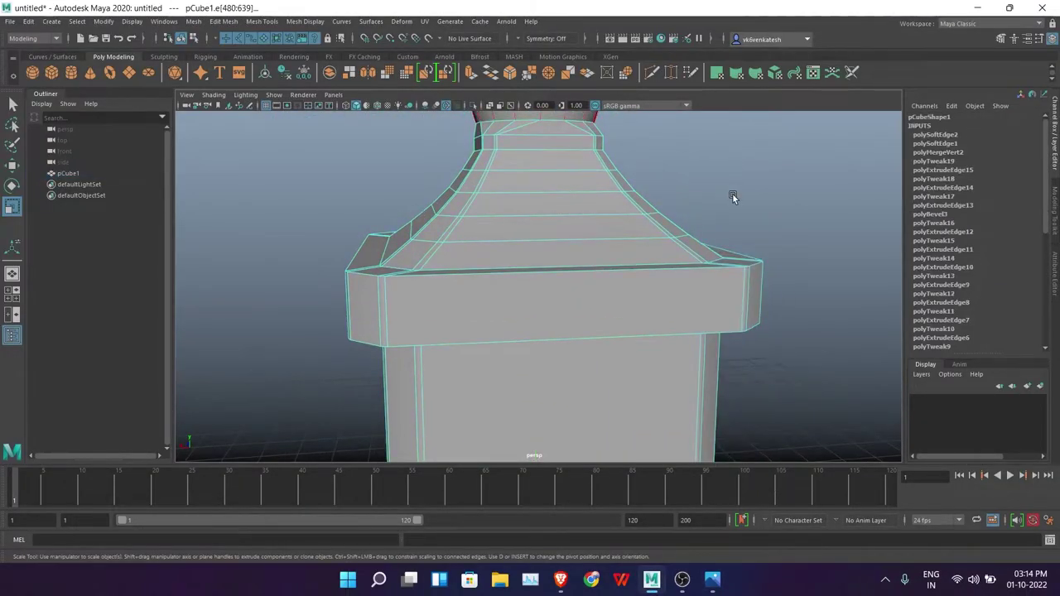
pyautogui.moveTo(732, 193)
pyautogui.keyDown('alt'); pyautogui.mouseDown()
pyautogui.moveTo(480, 329)
pyautogui.moveTo(593, 329)
pyautogui.mouseUp(); pyautogui.keyUp('alt')
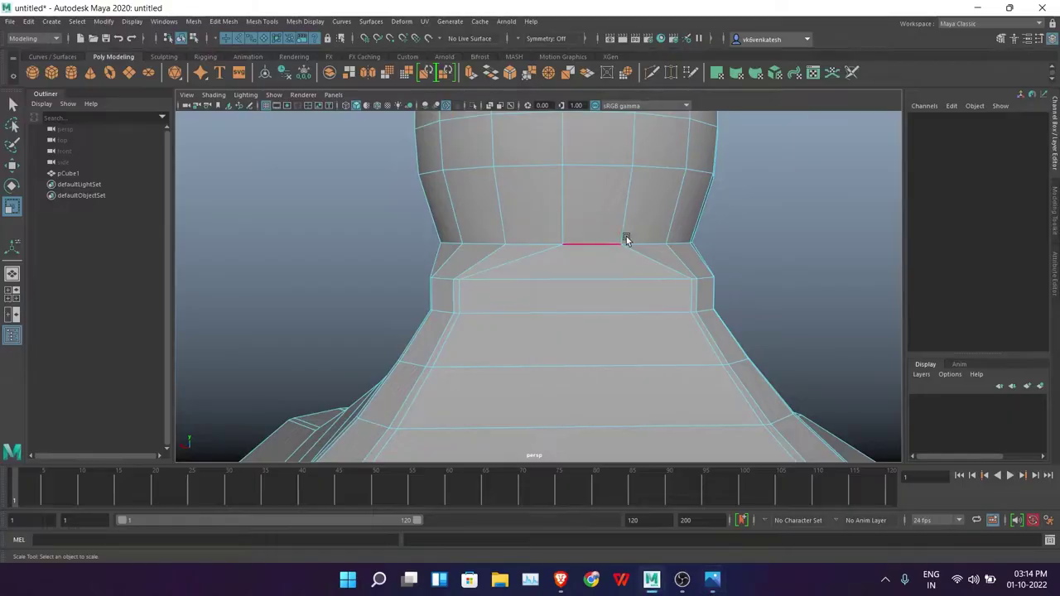
pyautogui.moveTo(625, 232); pyautogui.dragTo(615, 308, button='right')
# Step: Extrude the ring of collar faces below the neck outward into a raised square band
pyautogui.click(615, 308)
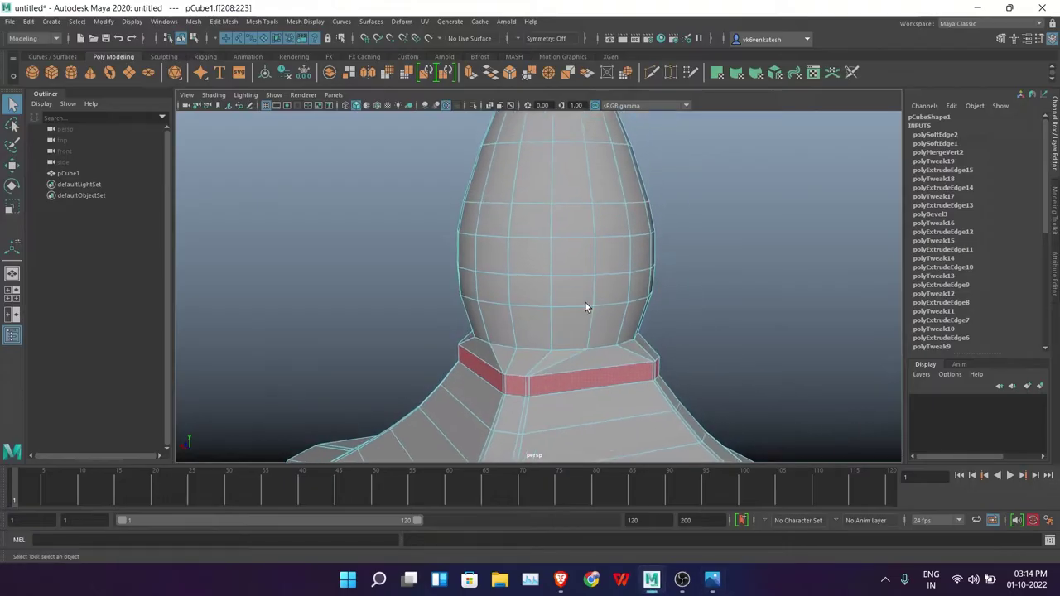
pyautogui.moveTo(694, 198)
pyautogui.keyDown('alt'); pyautogui.mouseDown()
pyautogui.moveTo(645, 268)
pyautogui.moveTo(501, 290)
pyautogui.mouseUp(); pyautogui.keyUp('alt')
pyautogui.hotkey('ctrl', 'e')
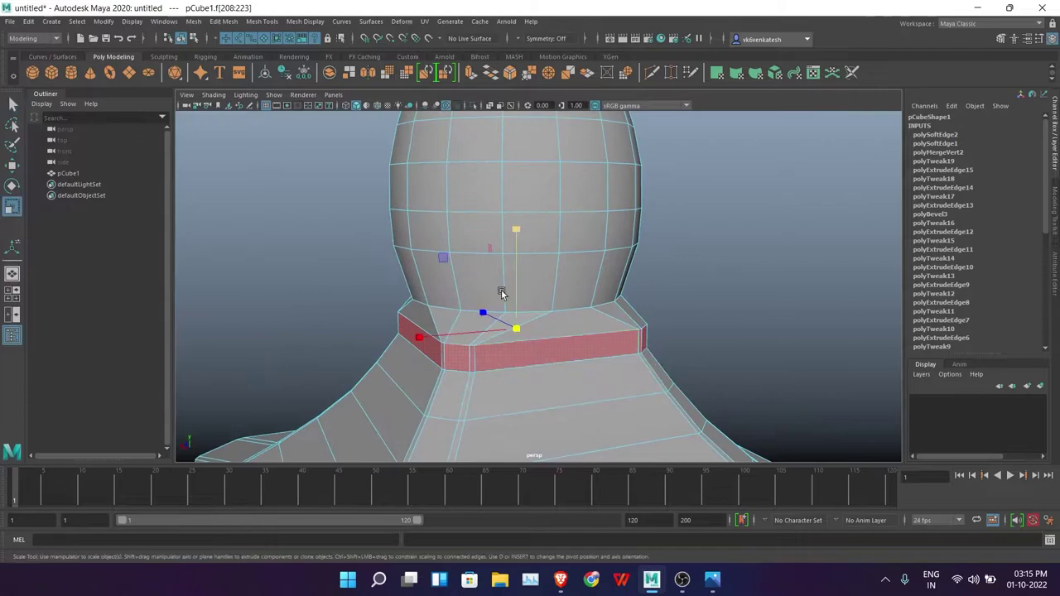
pyautogui.moveTo(516, 329); pyautogui.dragTo(534, 332)
pyautogui.moveTo(520, 252)
pyautogui.keyDown('alt'); pyautogui.mouseDown()
pyautogui.moveTo(638, 264)
pyautogui.moveTo(490, 262)
pyautogui.moveTo(615, 244)
pyautogui.moveTo(610, 253)
pyautogui.moveTo(607, 220)
pyautogui.moveTo(583, 236)
pyautogui.moveTo(599, 270)
pyautogui.mouseUp(); pyautogui.keyUp('alt')
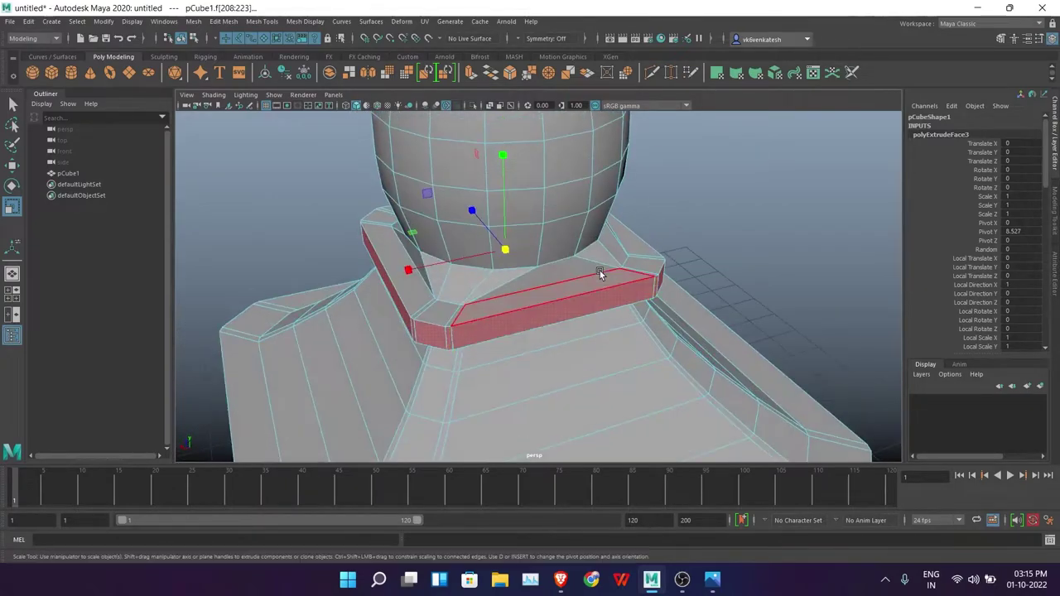
# Step: Delete the selected neck faces, leaving the neck as an open hole
pyautogui.press('Delete')
pyautogui.keyDown('alt'); pyautogui.moveTo(517, 280); pyautogui.dragTo(559, 83); pyautogui.keyUp('alt')
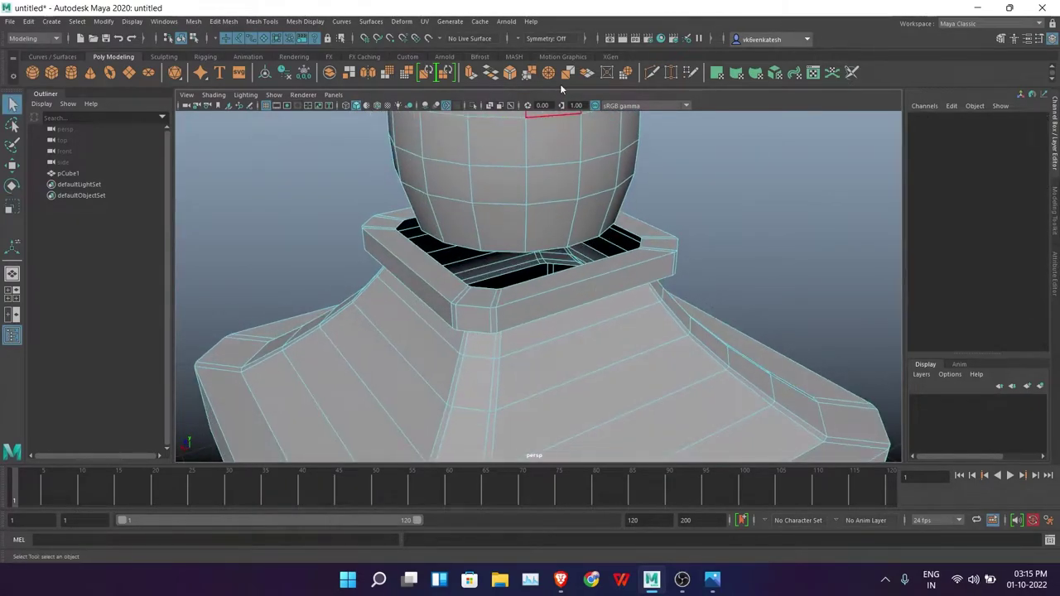
pyautogui.moveTo(425, 259)
pyautogui.keyDown('alt'); pyautogui.mouseDown()
pyautogui.moveTo(698, 253)
pyautogui.moveTo(643, 356)
pyautogui.moveTo(618, 224)
pyautogui.mouseUp(); pyautogui.keyUp('alt')
# Step: Delete the body's bottom faces, marquee-selected in Left view
pyautogui.click(411, 326)
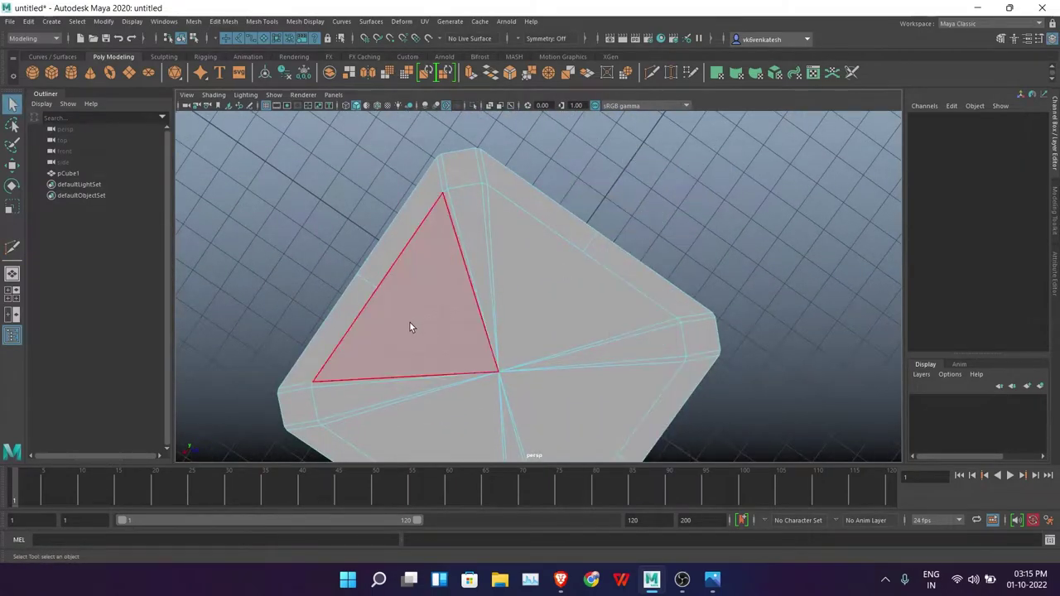
pyautogui.press('space')
pyautogui.click(596, 190)
pyautogui.press('space')
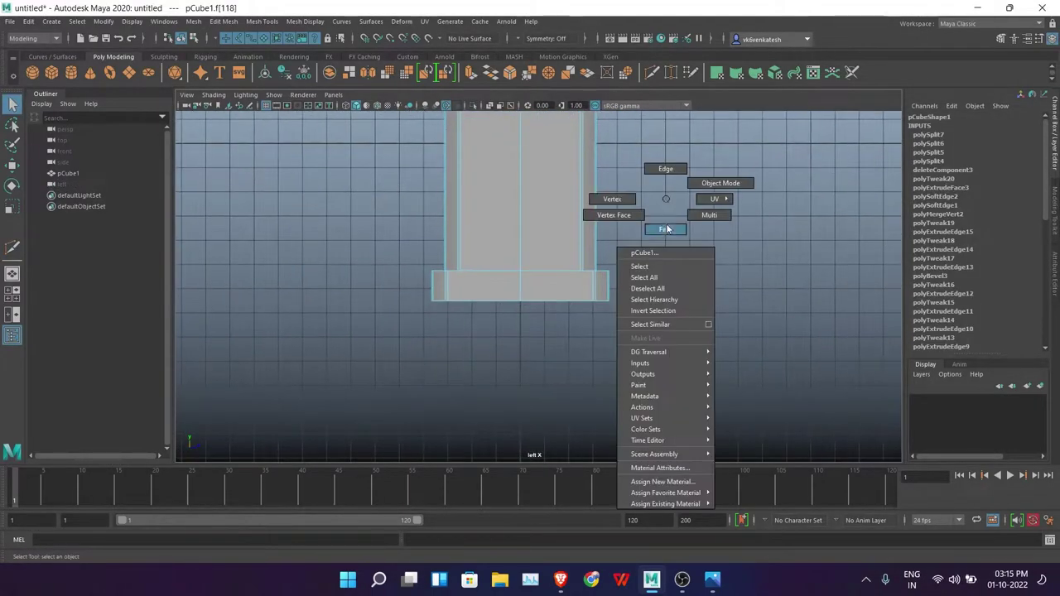
pyautogui.moveTo(705, 357); pyautogui.dragTo(354, 303)
pyautogui.moveTo(707, 276)
pyautogui.mouseDown()
pyautogui.moveTo(688, 304)
pyautogui.moveTo(549, 246)
pyautogui.mouseUp()
pyautogui.press('Delete')
# Step: Bevel an edge loop running down the body at the shoulder
pyautogui.moveTo(548, 245); pyautogui.dragTo(589, 288, button='right')
pyautogui.doubleClick(502, 294)
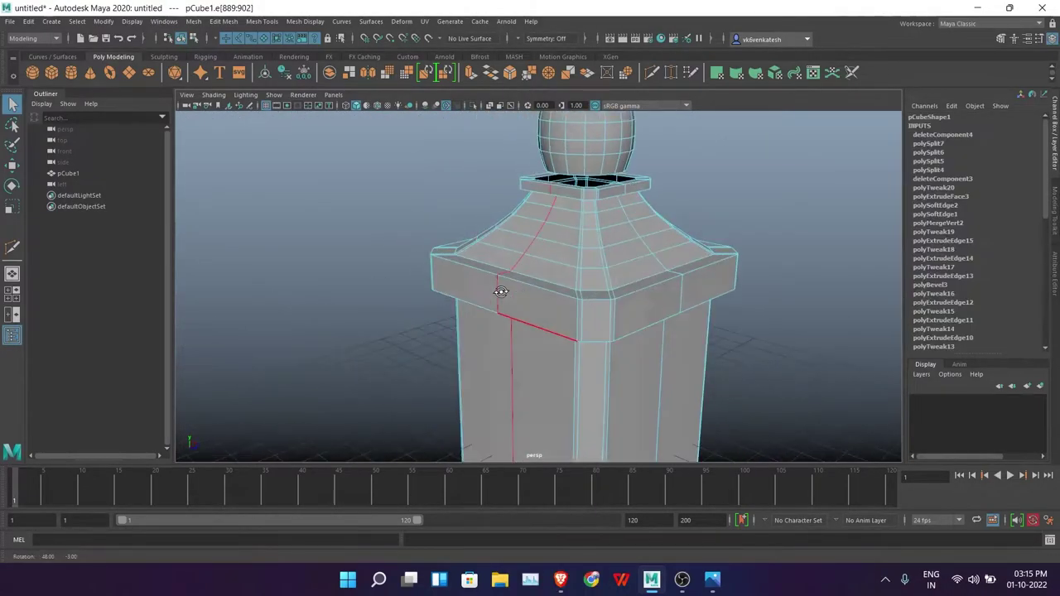
pyautogui.moveTo(502, 294)
pyautogui.keyDown('alt'); pyautogui.mouseDown()
pyautogui.moveTo(604, 317)
pyautogui.moveTo(555, 330)
pyautogui.moveTo(558, 228)
pyautogui.moveTo(722, 300)
pyautogui.mouseUp(); pyautogui.keyUp('alt')
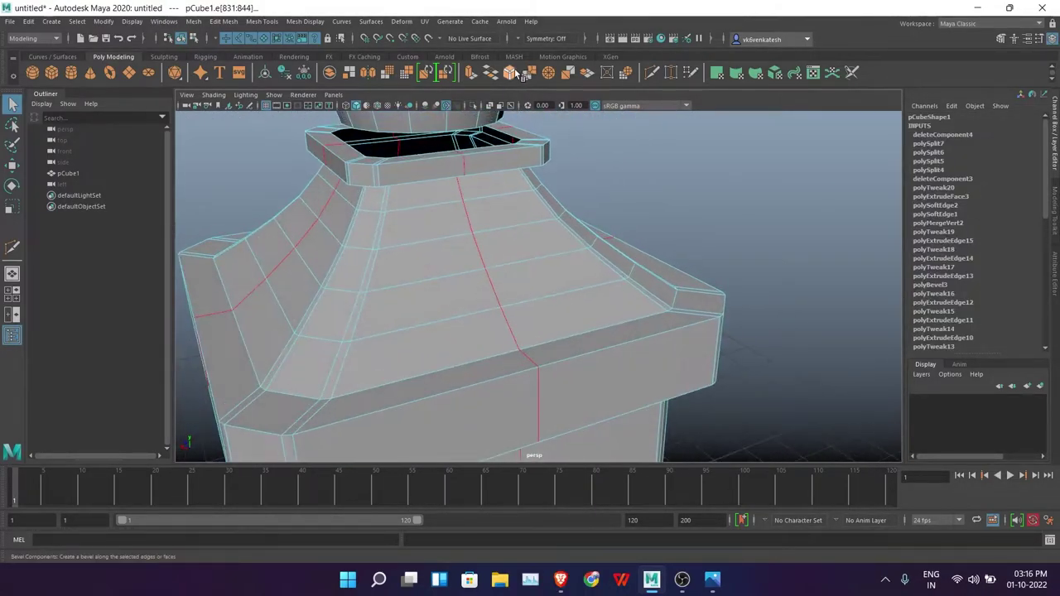
pyautogui.hotkey('ctrl', 'b')
# Step: Circularize the neck collar's top edge loop with Mesh Tools > Circularize
pyautogui.moveTo(657, 213); pyautogui.dragTo(672, 168, button='right')
pyautogui.keyDown('alt'); pyautogui.moveTo(672, 167); pyautogui.dragTo(431, 173); pyautogui.keyUp('alt')
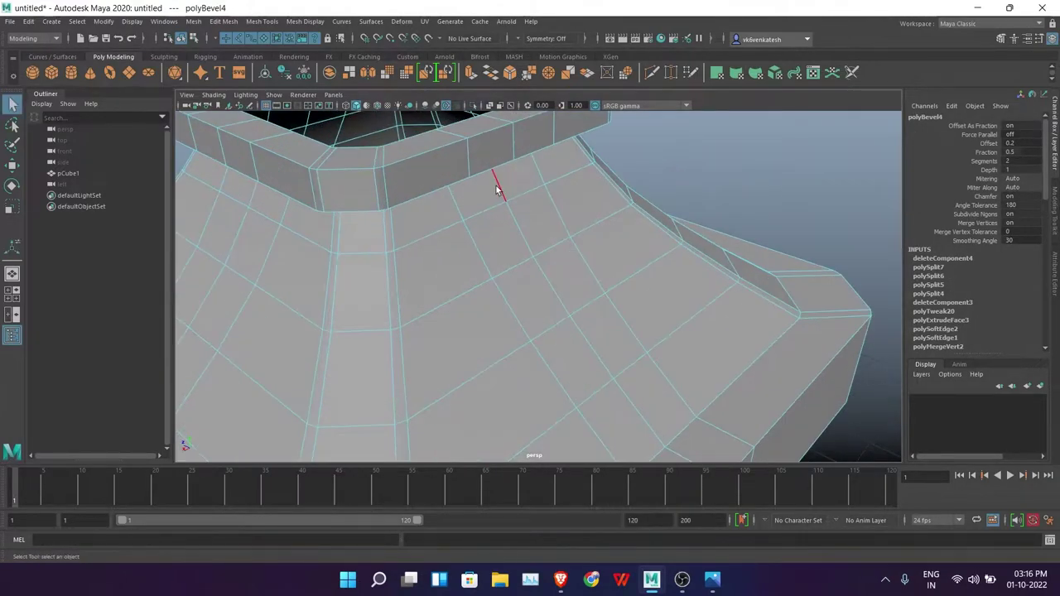
pyautogui.click(431, 173)
pyautogui.click(626, 73)
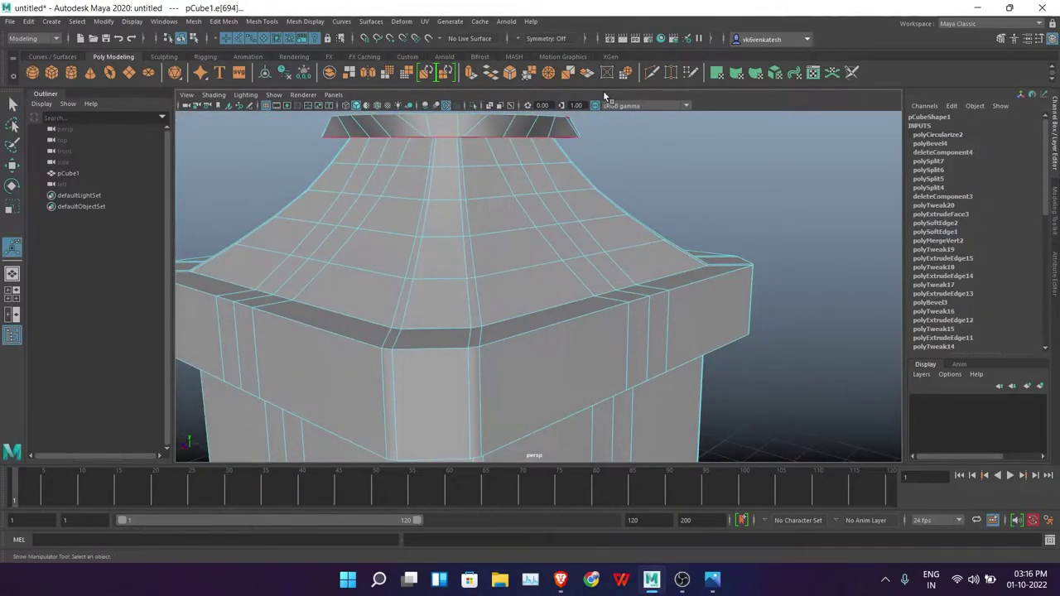
# Step: Undo the earlier circularize and reapply Circularize to the collar's lower edge loop
pyautogui.moveTo(582, 279)
pyautogui.keyDown('alt'); pyautogui.mouseDown()
pyautogui.moveTo(471, 278)
pyautogui.moveTo(502, 307)
pyautogui.mouseUp(); pyautogui.keyUp('alt')
pyautogui.scroll(3, 486, 272)
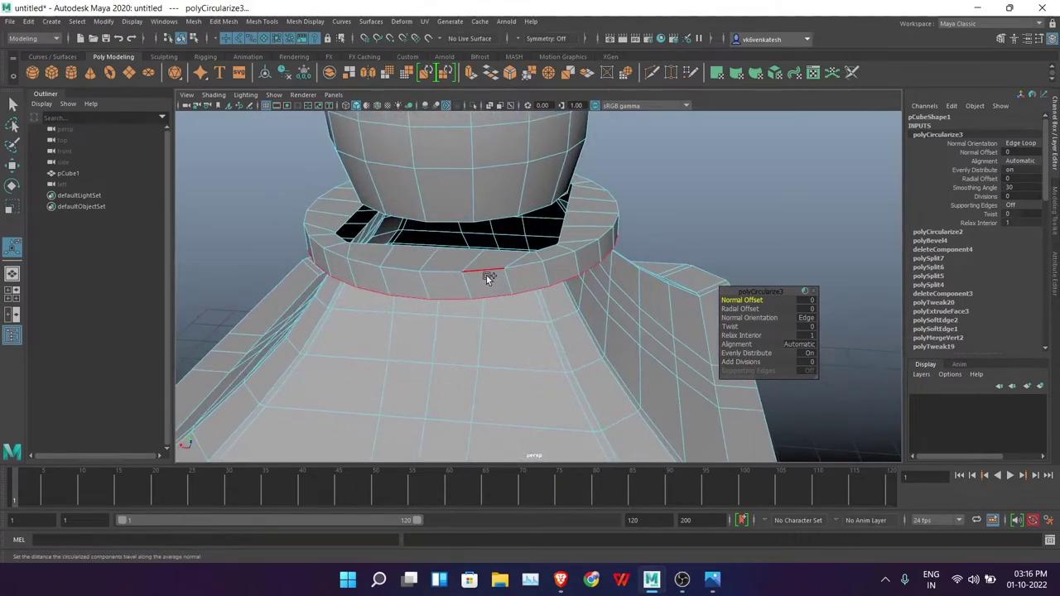
pyautogui.press('e')
pyautogui.hotkey('ctrl', 'z')
pyautogui.keyDown('alt'); pyautogui.moveTo(688, 295); pyautogui.dragTo(706, 259); pyautogui.keyUp('alt')
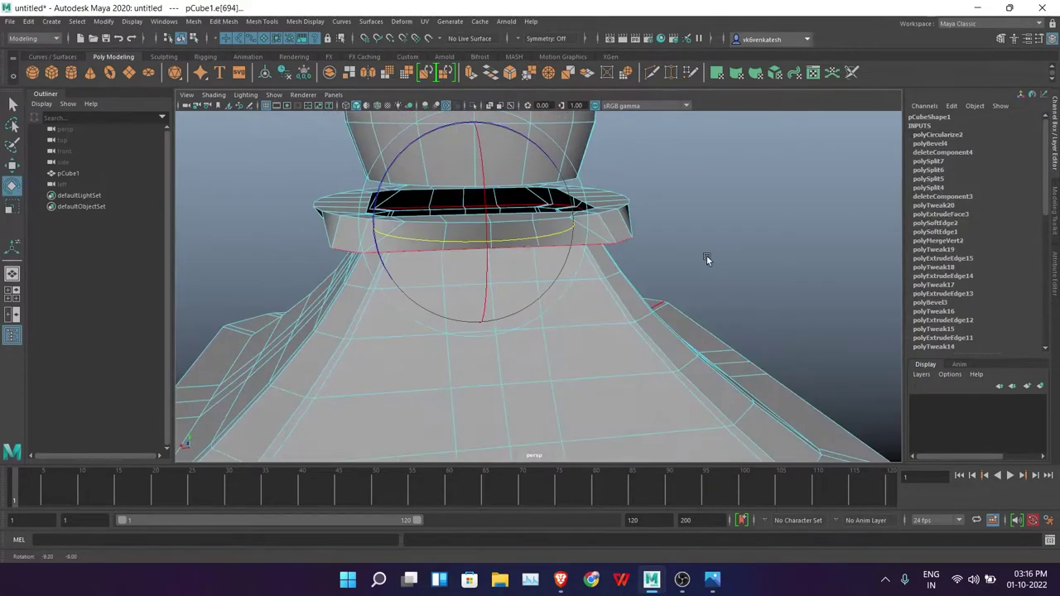
pyautogui.click(626, 73)
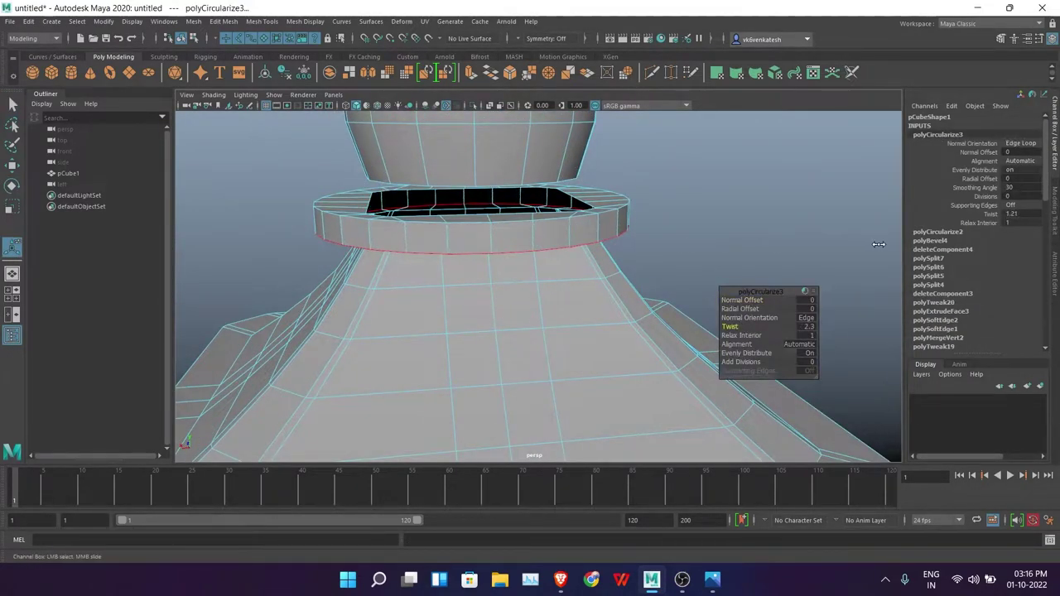
# Step: Inspect the rounded collar ring from a low side angle
pyautogui.moveTo(765, 243)
pyautogui.keyDown('alt'); pyautogui.mouseDown()
pyautogui.moveTo(706, 207)
pyautogui.moveTo(645, 274)
pyautogui.moveTo(705, 307)
pyautogui.moveTo(665, 308)
pyautogui.moveTo(545, 263)
pyautogui.mouseUp(); pyautogui.keyUp('alt')
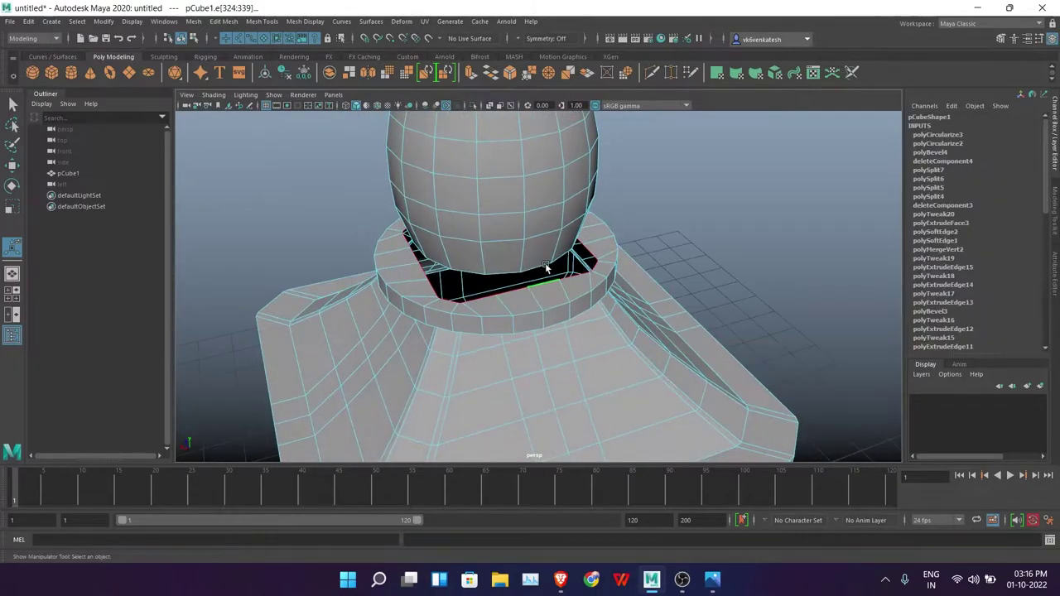
pyautogui.keyDown('alt'); pyautogui.moveTo(627, 116); pyautogui.dragTo(660, 163); pyautogui.keyUp('alt')
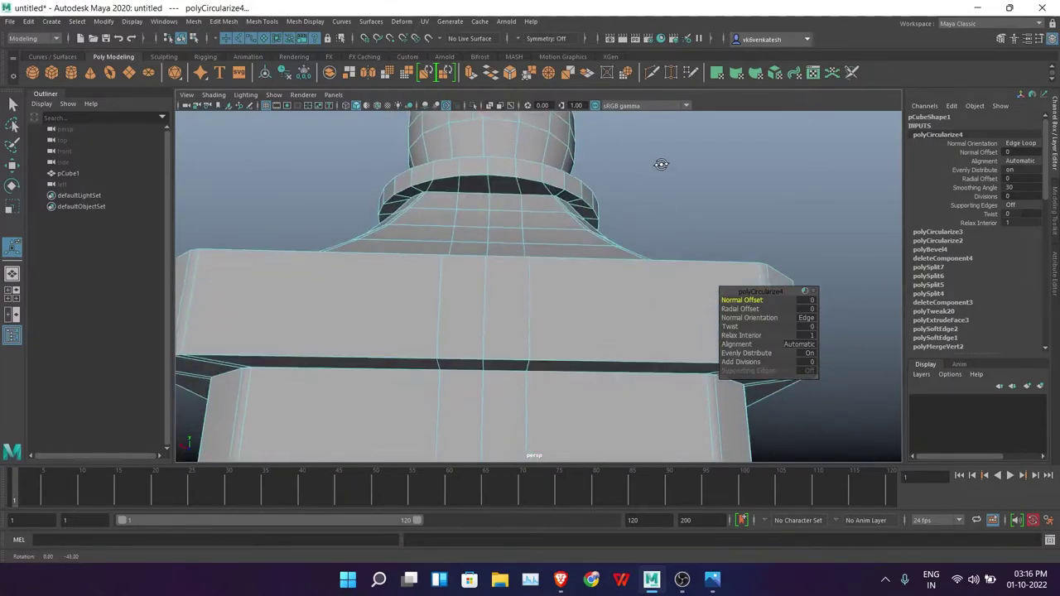
pyautogui.moveTo(659, 164)
pyautogui.keyDown('alt'); pyautogui.mouseDown(button='right')
pyautogui.moveTo(654, 258)
pyautogui.moveTo(666, 277)
pyautogui.mouseUp(button='right'); pyautogui.keyUp('alt')
pyautogui.click(164, 21)
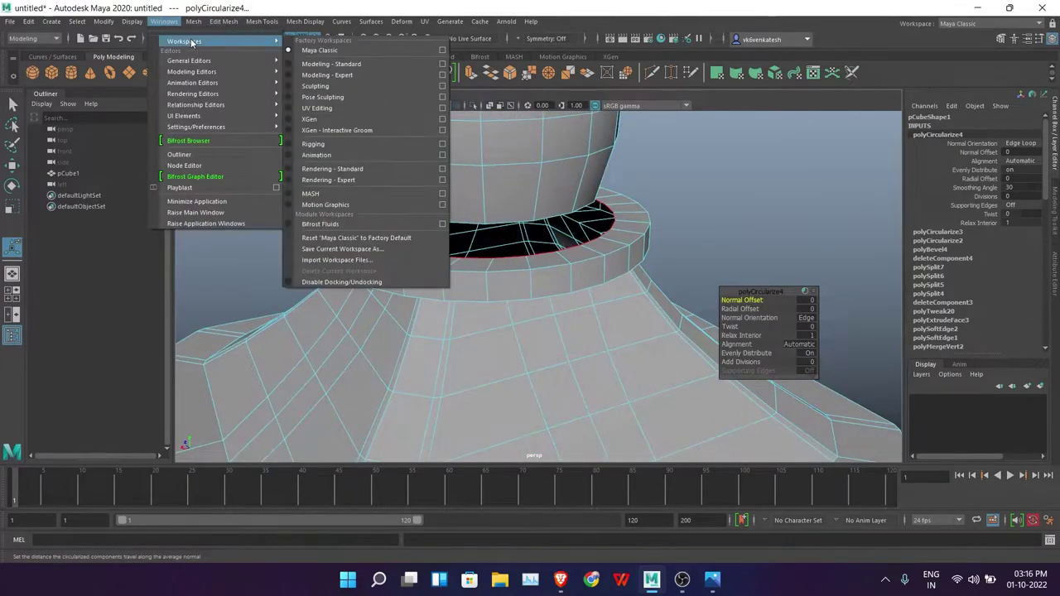
# Step: Turn on the Poly Count heads-up display, showing 597 verts, 1164 edges, 568 faces
pyautogui.click(27, 22)
pyautogui.moveTo(163, 22)
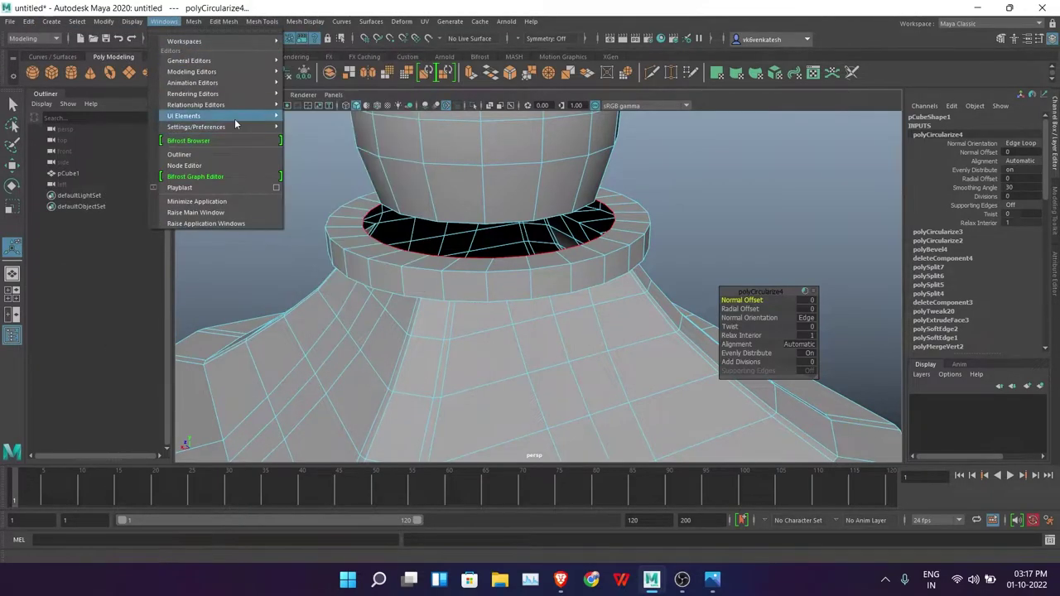
pyautogui.click(681, 578)
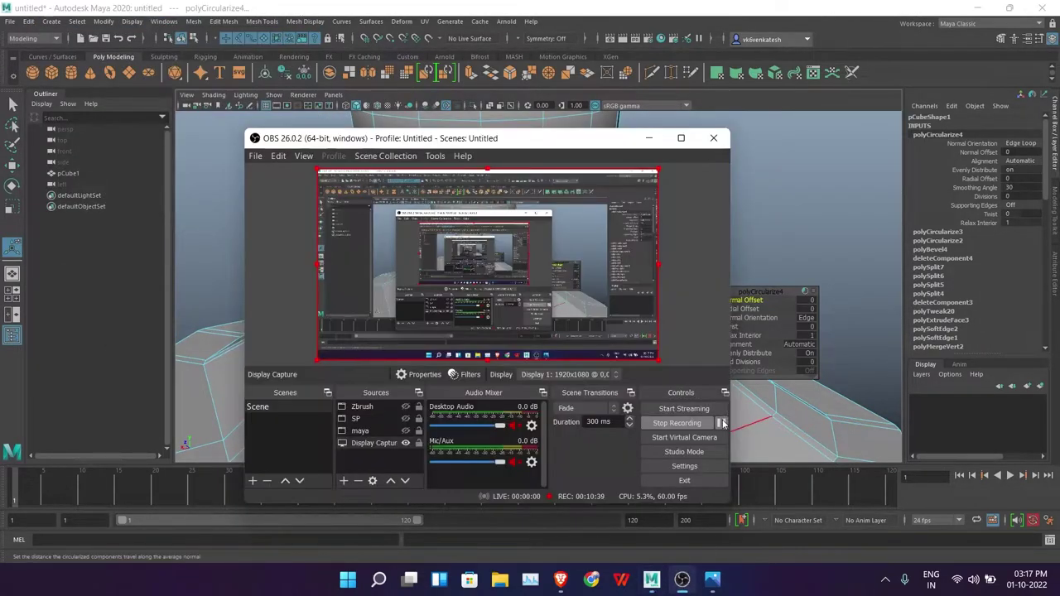
pyautogui.click(680, 579)
pyautogui.click(76, 21)
pyautogui.click(132, 21)
pyautogui.moveTo(153, 184)
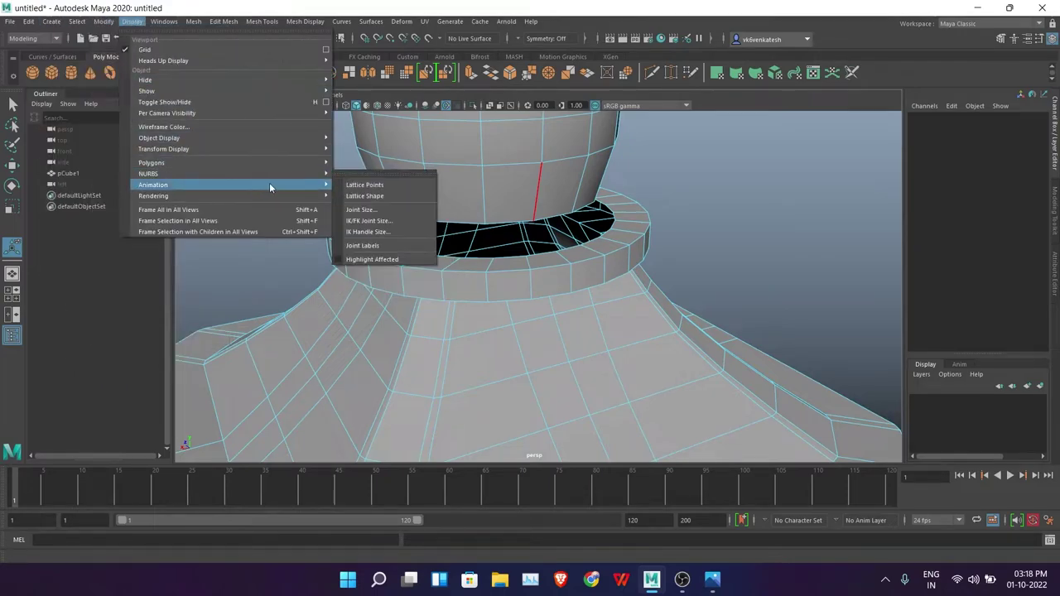
pyautogui.click(361, 214)
pyautogui.click(131, 20)
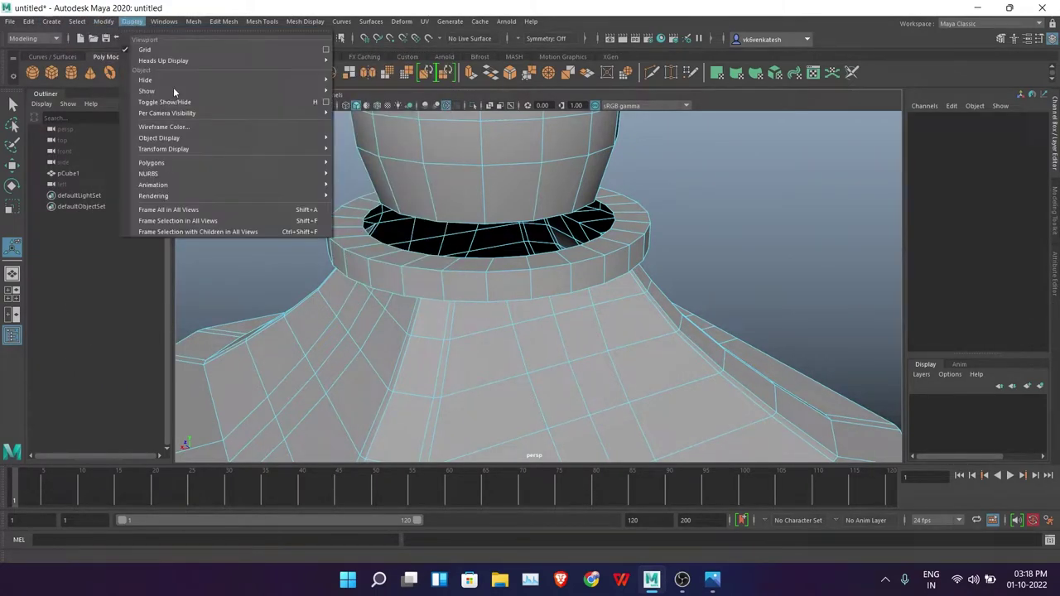
pyautogui.click(335, 146)
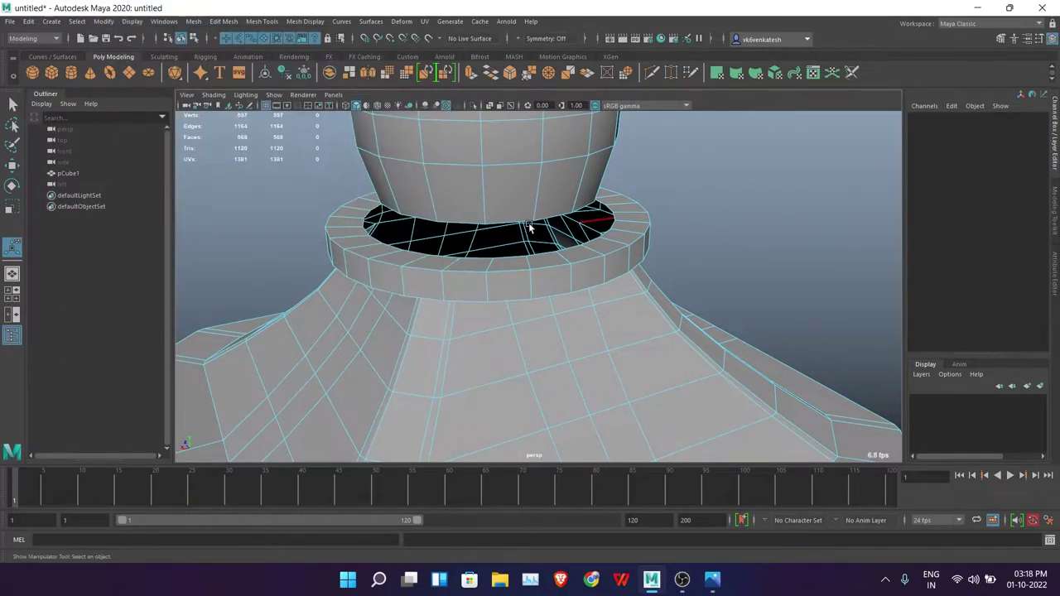
# Step: Select the inner edge loop of the collar opening
pyautogui.keyDown('alt'); pyautogui.moveTo(530, 227); pyautogui.dragTo(514, 287); pyautogui.keyUp('alt')
pyautogui.doubleClick(513, 286)
pyautogui.scroll(-5, 546, 240)
# Step: Delete the old upper neck faces above the collar
pyautogui.keyDown('alt'); pyautogui.moveTo(545, 240); pyautogui.dragTo(593, 232); pyautogui.keyUp('alt')
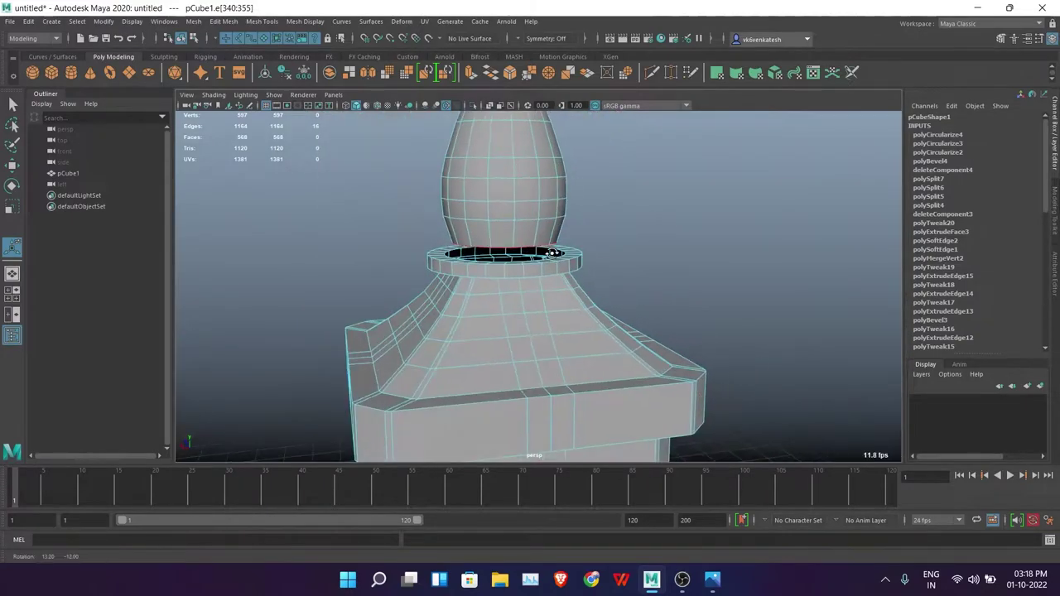
pyautogui.click(563, 257)
pyautogui.doubleClick(549, 260)
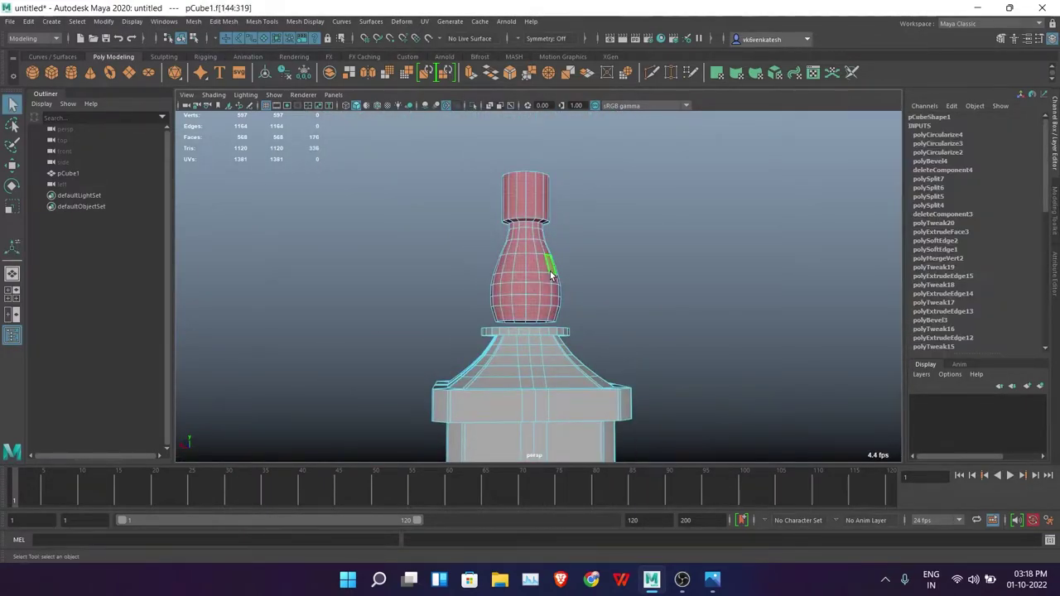
pyautogui.press('Delete')
# Step: Extrude the collar's inner rim edge loop upward into a neck wall
pyautogui.scroll(5, 573, 333)
pyautogui.moveTo(562, 266)
pyautogui.keyDown('alt'); pyautogui.mouseDown()
pyautogui.moveTo(573, 333)
pyautogui.moveTo(616, 394)
pyautogui.moveTo(693, 308)
pyautogui.mouseUp(); pyautogui.keyUp('alt')
pyautogui.doubleClick(582, 313)
pyautogui.hotkey('ctrl', 'e')
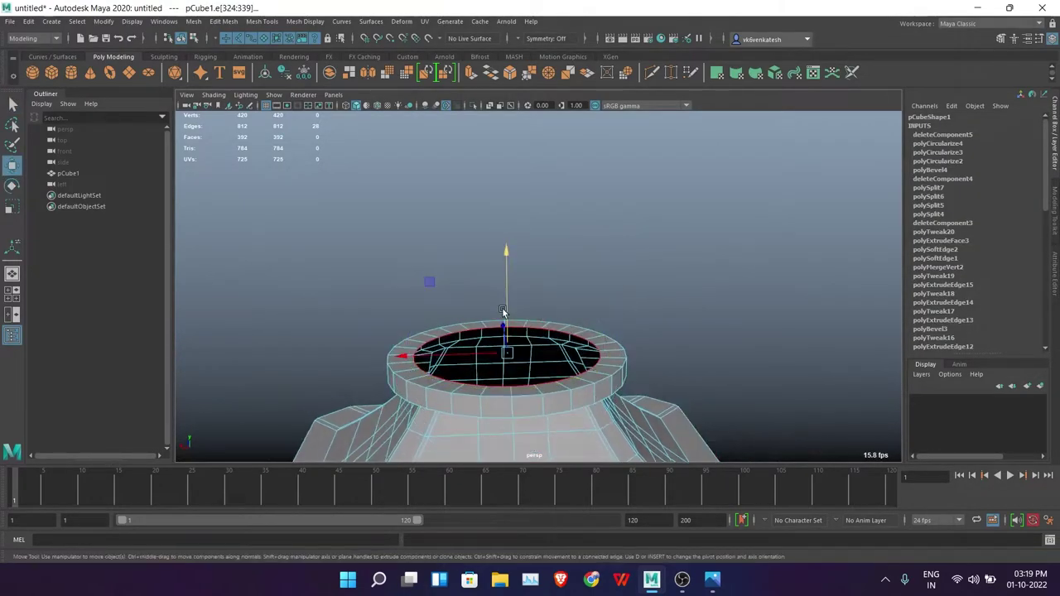
pyautogui.moveTo(672, 430); pyautogui.dragTo(671, 355, button='middle')
pyautogui.keyDown('alt'); pyautogui.keyDown('shift'); pyautogui.moveTo(671, 355); pyautogui.dragTo(667, 298); pyautogui.keyUp('shift'); pyautogui.keyUp('alt')
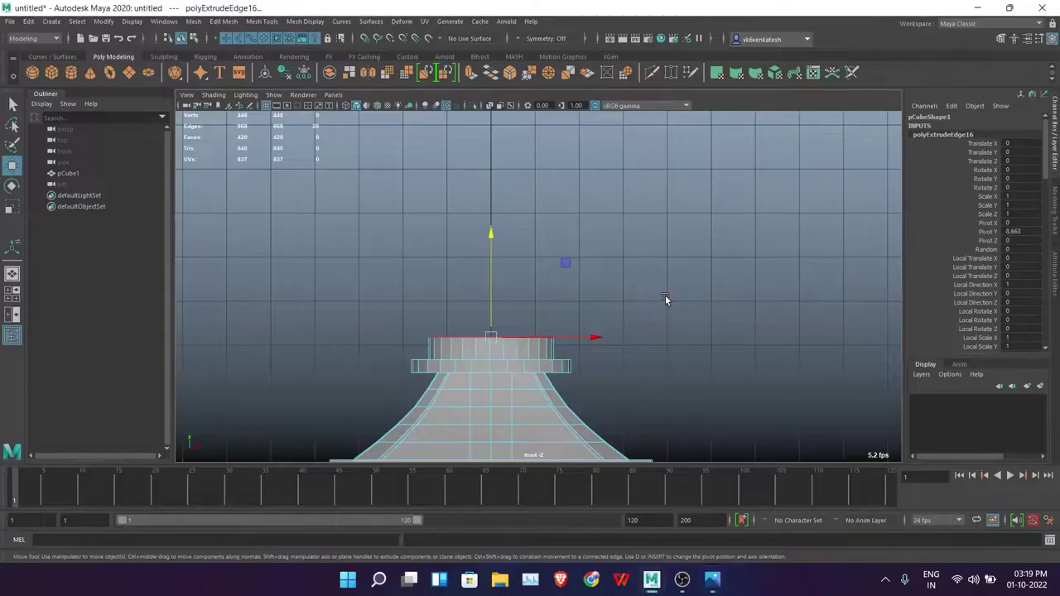
pyautogui.scroll(3, 665, 295)
pyautogui.scroll(2, 491, 239)
pyautogui.hotkey('alt', 'Tab')
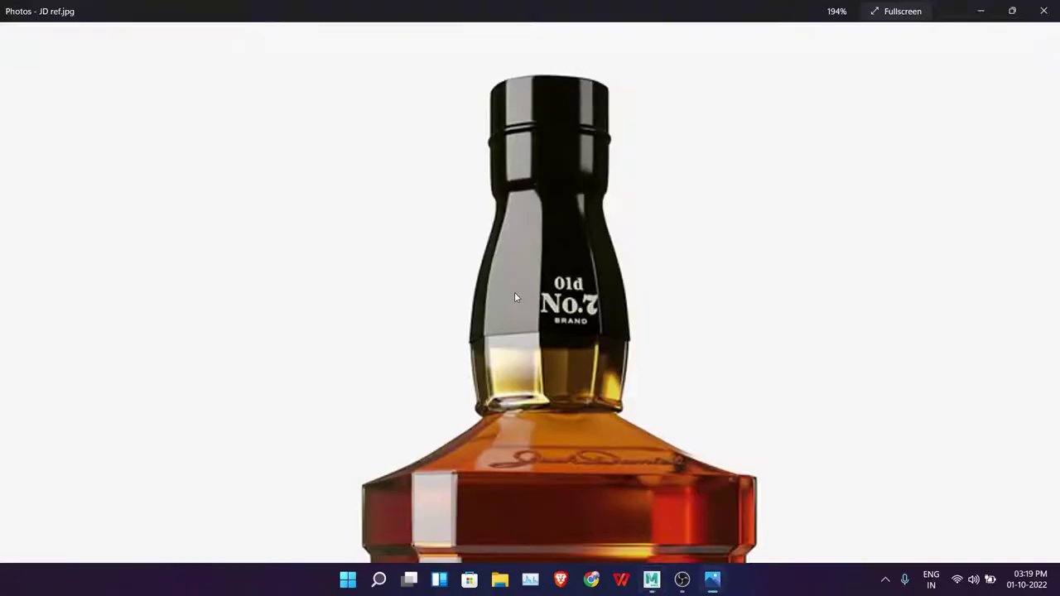
pyautogui.hotkey('alt', 'Tab')
pyautogui.moveTo(497, 273); pyautogui.dragTo(497, 246)
# Step: Extrude the rim twice more, raising and tapering it to match the reference photo
pyautogui.hotkey('alt', 'Tab')
pyautogui.hotkey('alt', 'Tab')
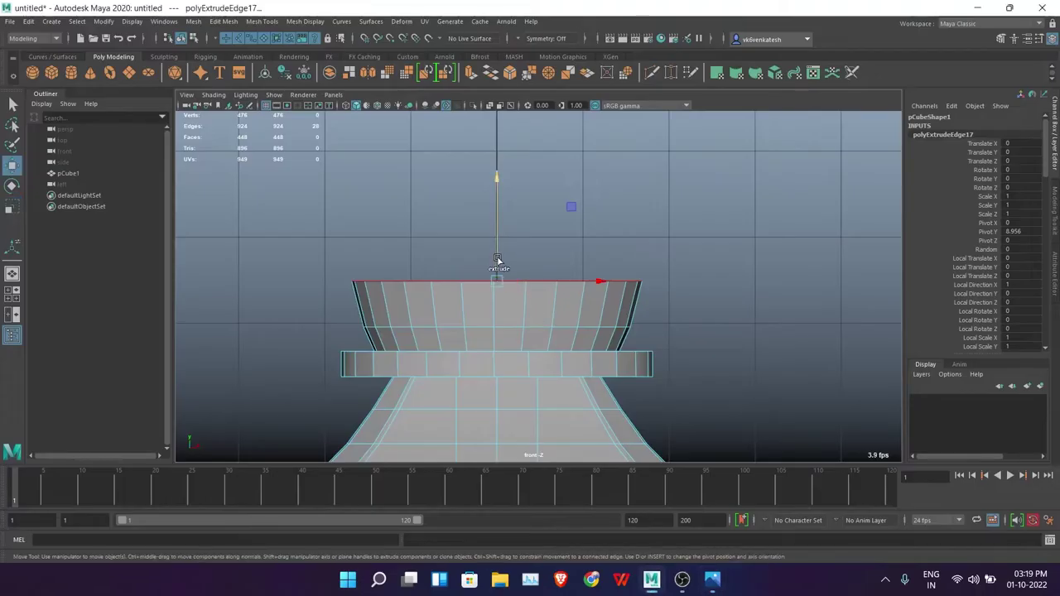
pyautogui.moveTo(504, 232)
pyautogui.keyDown('alt'); pyautogui.mouseDown(button='middle')
pyautogui.moveTo(497, 298)
pyautogui.moveTo(476, 204)
pyautogui.mouseUp(button='middle'); pyautogui.keyUp('alt')
pyautogui.hotkey('alt', 'Tab')
pyautogui.hotkey('alt', 'Tab')
pyautogui.keyDown('shift'); pyautogui.moveTo(487, 201); pyautogui.dragTo(447, 199); pyautogui.keyUp('shift')
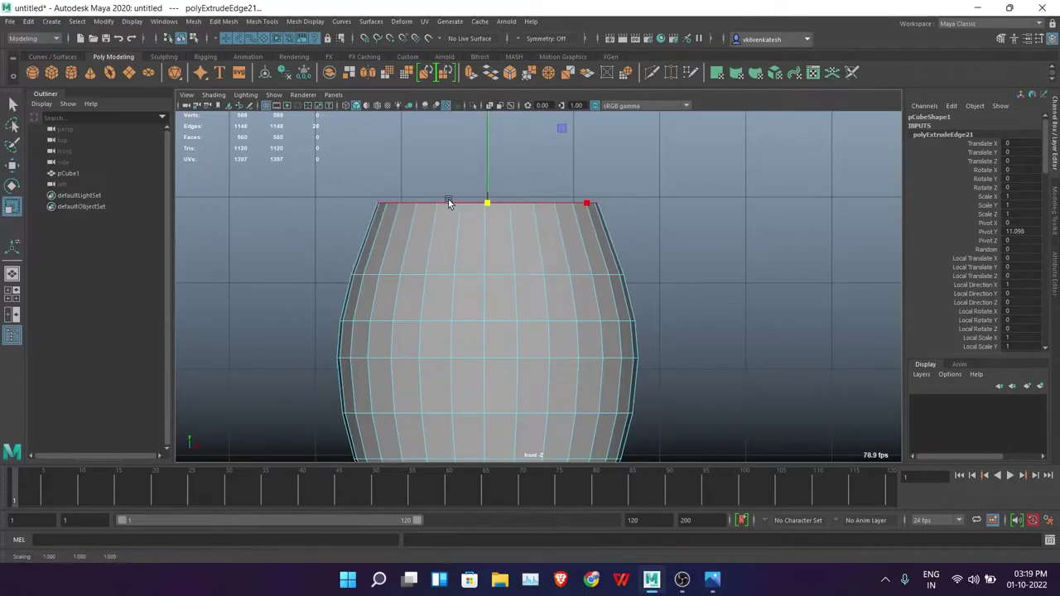
pyautogui.keyDown('alt'); pyautogui.moveTo(448, 199); pyautogui.dragTo(485, 261, button='right'); pyautogui.keyUp('alt')
pyautogui.hotkey('ctrl', 'e')
pyautogui.hotkey('alt', 'Tab')
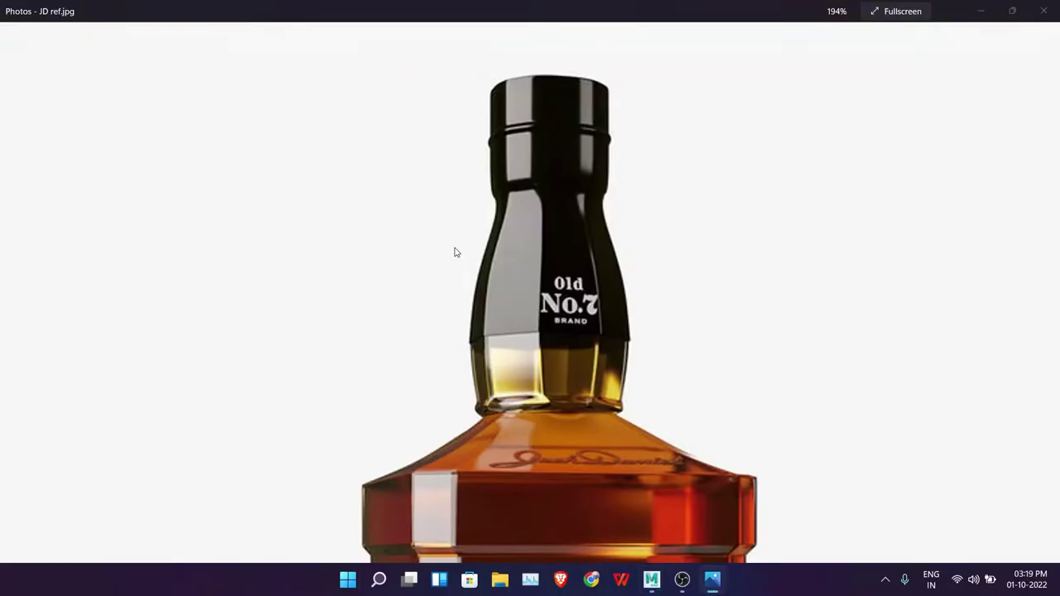
pyautogui.hotkey('alt', 'Tab')
pyautogui.hotkey('ctrl', 'e')
pyautogui.moveTo(472, 203)
pyautogui.mouseDown()
pyautogui.moveTo(454, 203)
pyautogui.moveTo(469, 160)
pyautogui.mouseUp()
# Step: Review the new bulging neck in perspective and frame the whole bottle
pyautogui.hotkey('alt', 'Tab')
pyautogui.hotkey('alt', 'Tab')
pyautogui.press('space')
pyautogui.keyDown('alt'); pyautogui.moveTo(496, 265); pyautogui.dragTo(698, 249); pyautogui.keyUp('alt')
pyautogui.moveTo(698, 249)
pyautogui.keyDown('alt'); pyautogui.mouseDown(button='right')
pyautogui.moveTo(537, 258)
pyautogui.moveTo(534, 317)
pyautogui.moveTo(589, 287)
pyautogui.moveTo(615, 249)
pyautogui.moveTo(669, 216)
pyautogui.mouseUp(button='right'); pyautogui.keyUp('alt')
pyautogui.hotkey('alt', 'Tab')
pyautogui.hotkey('alt', 'Tab')
pyautogui.press('f')
pyautogui.keyDown('alt'); pyautogui.moveTo(729, 237); pyautogui.dragTo(603, 191); pyautogui.keyUp('alt')
# Step: Save the scene as JD.ma, then select the bottle mesh and zoom onto the collar
pyautogui.hotkey('ctrl', 's')
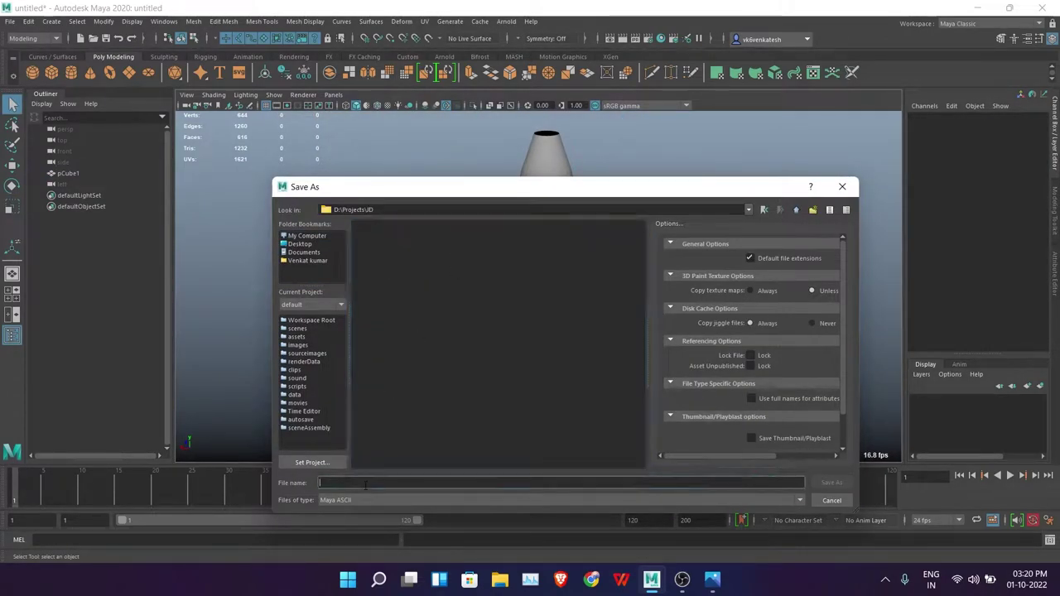
pyautogui.write('JD')
pyautogui.press('Return')
pyautogui.click(566, 284)
pyautogui.scroll(5, 549, 229)
pyautogui.moveTo(548, 230)
pyautogui.keyDown('alt'); pyautogui.mouseDown()
pyautogui.moveTo(604, 263)
pyautogui.moveTo(592, 288)
pyautogui.moveTo(605, 295)
pyautogui.moveTo(610, 251)
pyautogui.moveTo(549, 331)
pyautogui.mouseUp(); pyautogui.keyUp('alt')
pyautogui.hotkey('alt', 'Tab')
pyautogui.hotkey('alt', 'Tab')
# Step: Switch to vertex mode and zoom in on the ring where neck meets collar
pyautogui.rightClick(568, 249)
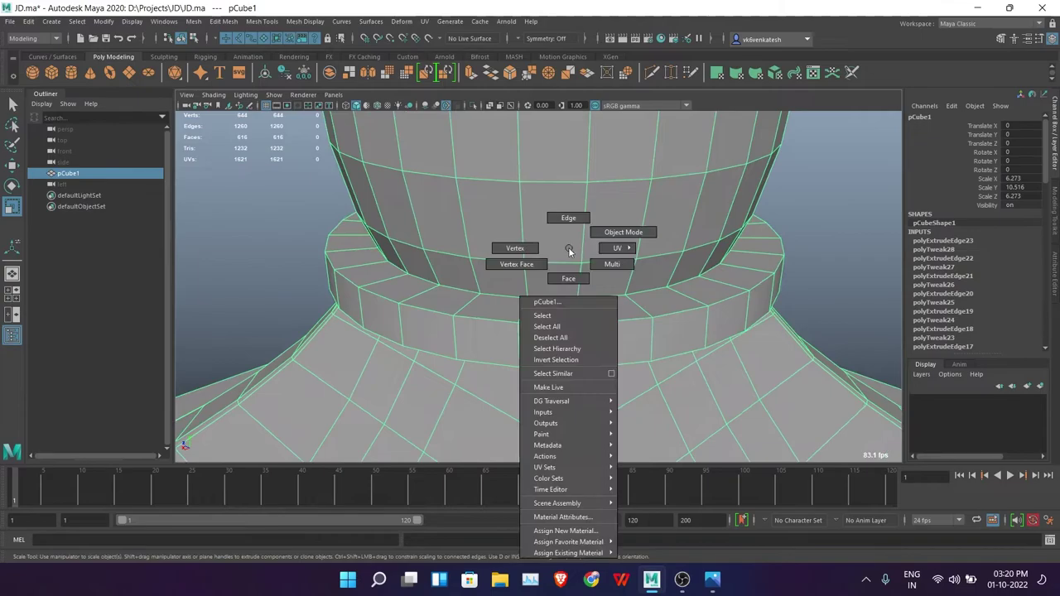
pyautogui.click(515, 247)
pyautogui.rightClick(629, 189)
pyautogui.click(539, 282)
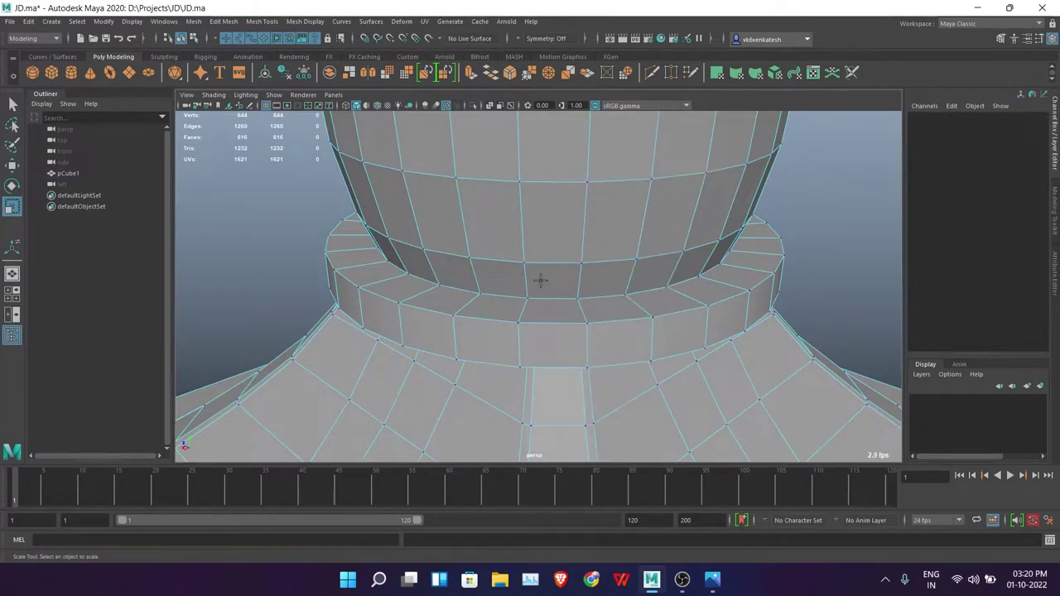
pyautogui.keyDown('alt'); pyautogui.moveTo(539, 281); pyautogui.dragTo(524, 318, button='right'); pyautogui.keyUp('alt')
pyautogui.keyDown('alt'); pyautogui.moveTo(620, 305); pyautogui.dragTo(551, 307, button='right'); pyautogui.keyUp('alt')
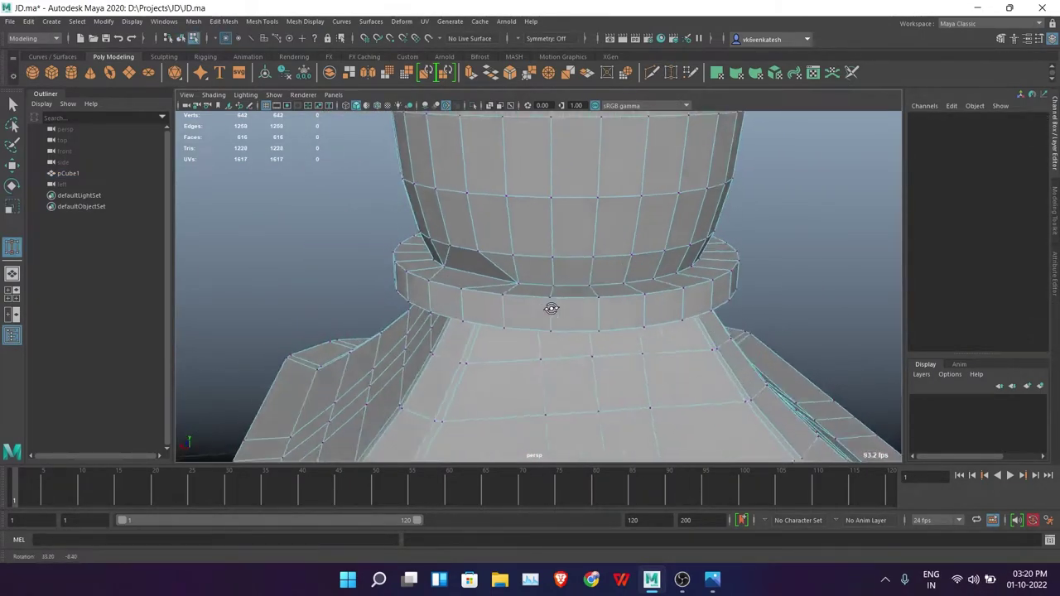
pyautogui.hotkey('alt', 'Tab')
pyautogui.hotkey('alt', 'Tab')
pyautogui.moveTo(507, 343)
pyautogui.keyDown('alt'); pyautogui.mouseDown(button='right')
pyautogui.moveTo(547, 356)
pyautogui.moveTo(632, 345)
pyautogui.mouseUp(button='right'); pyautogui.keyUp('alt')
pyautogui.hotkey('alt', 'Tab')
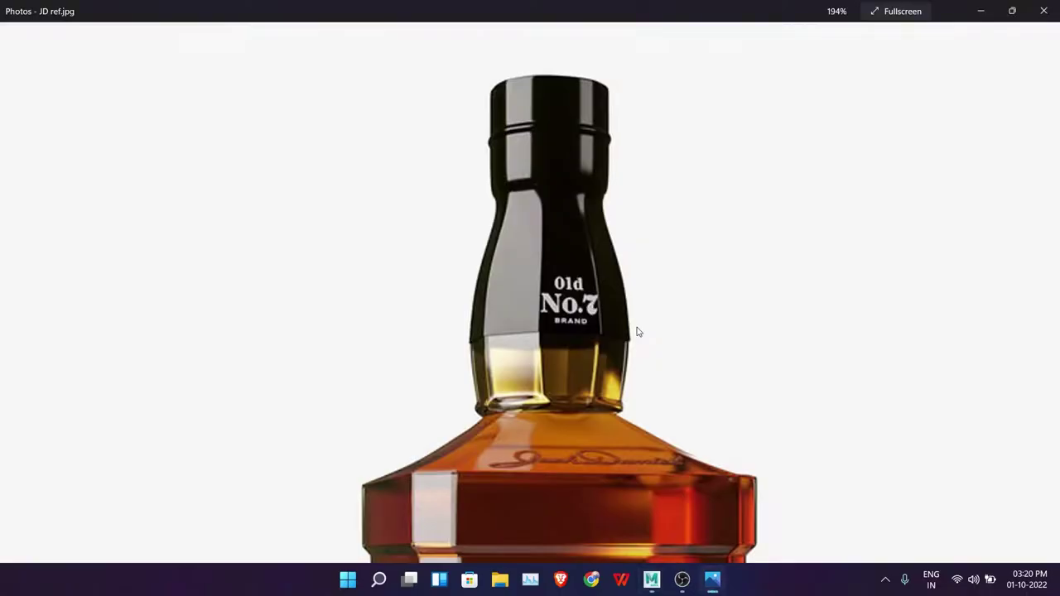
pyautogui.hotkey('alt', 'Tab')
# Step: Target Weld the stray neck vertices onto their neighbouring collar vertices
pyautogui.keyDown('alt'); pyautogui.moveTo(563, 348); pyautogui.dragTo(509, 332, button='right'); pyautogui.keyUp('alt')
pyautogui.moveTo(510, 332); pyautogui.dragTo(464, 326)
pyautogui.moveTo(635, 336); pyautogui.dragTo(635, 336)
pyautogui.moveTo(635, 336)
pyautogui.keyDown('alt'); pyautogui.mouseDown()
pyautogui.moveTo(539, 341)
pyautogui.moveTo(658, 340)
pyautogui.moveTo(489, 349)
pyautogui.mouseUp(); pyautogui.keyUp('alt')
pyautogui.moveTo(488, 349); pyautogui.dragTo(439, 345)
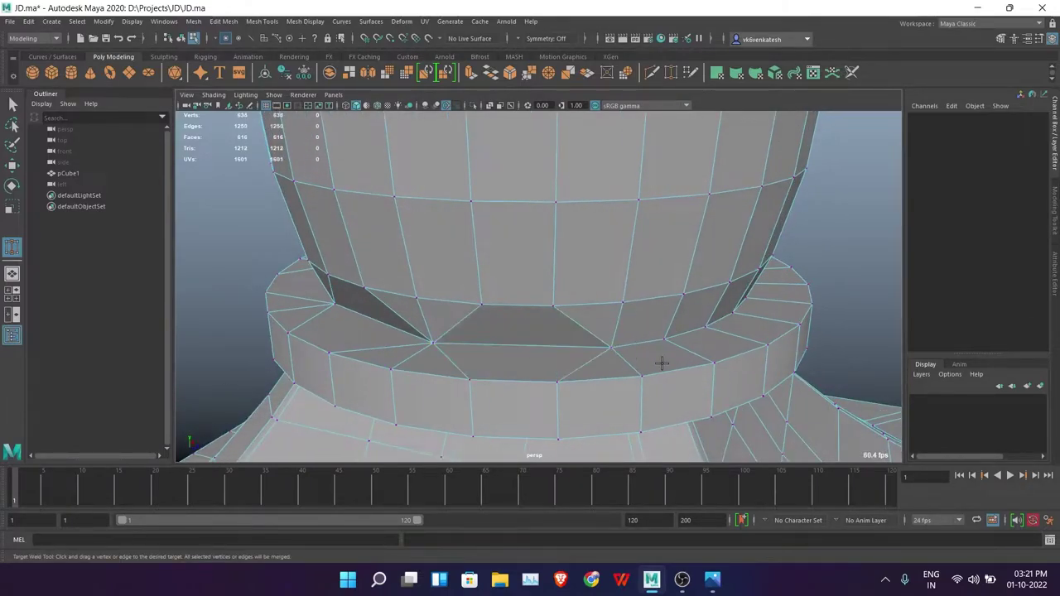
pyautogui.keyDown('alt'); pyautogui.moveTo(661, 362); pyautogui.dragTo(444, 343); pyautogui.keyUp('alt')
pyautogui.moveTo(444, 343); pyautogui.dragTo(397, 335)
pyautogui.moveTo(583, 355); pyautogui.dragTo(584, 354)
pyautogui.keyDown('alt'); pyautogui.moveTo(584, 354); pyautogui.dragTo(403, 337); pyautogui.keyUp('alt')
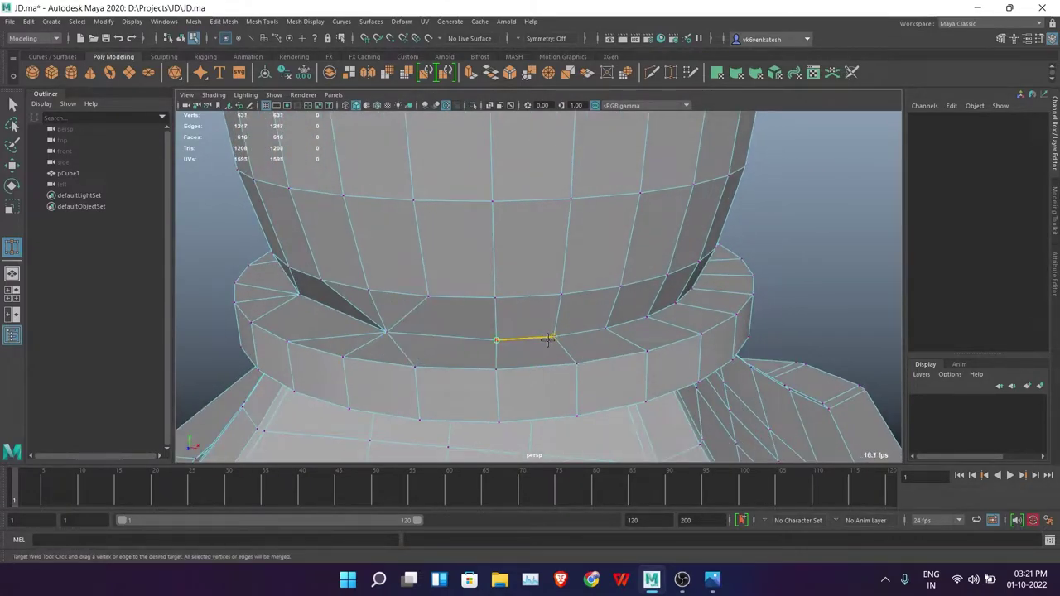
pyautogui.moveTo(547, 338); pyautogui.dragTo(548, 339)
pyautogui.keyDown('alt'); pyautogui.moveTo(547, 339); pyautogui.dragTo(406, 322); pyautogui.keyUp('alt')
pyautogui.moveTo(545, 327); pyautogui.dragTo(545, 327)
pyautogui.keyDown('alt'); pyautogui.moveTo(545, 327); pyautogui.dragTo(475, 322); pyautogui.keyUp('alt')
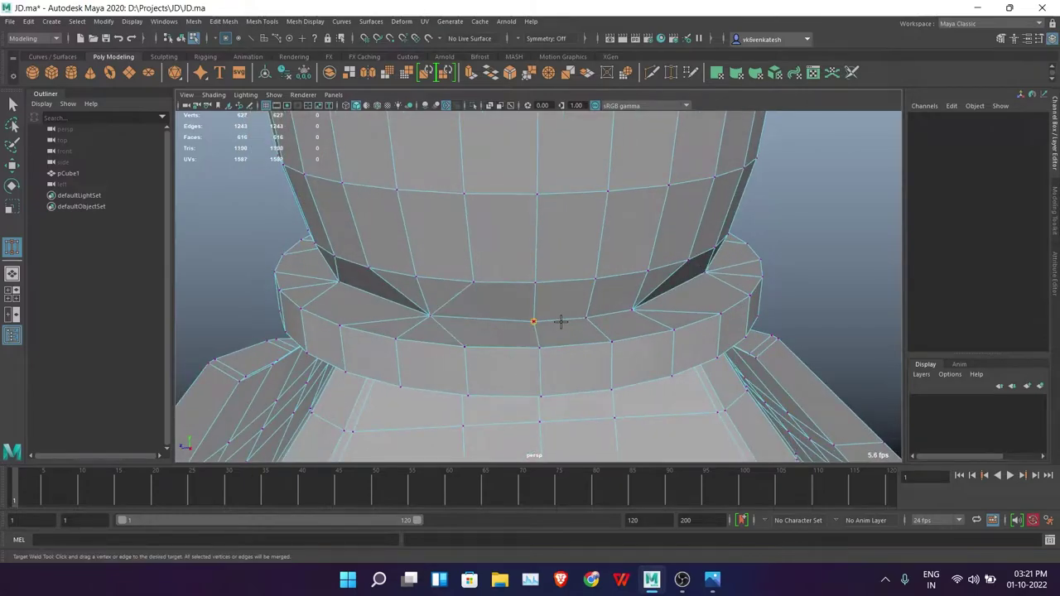
pyautogui.moveTo(560, 321); pyautogui.dragTo(560, 322)
pyautogui.keyDown('alt'); pyautogui.moveTo(560, 322); pyautogui.dragTo(620, 347); pyautogui.keyUp('alt')
# Step: Check the collar from the side, undo the last welds, and exit the weld tool
pyautogui.scroll(3, 577, 307)
pyautogui.moveTo(587, 289)
pyautogui.keyDown('alt'); pyautogui.mouseDown()
pyautogui.moveTo(491, 383)
pyautogui.moveTo(456, 383)
pyautogui.mouseUp(); pyautogui.keyUp('alt')
pyautogui.hotkey('alt', 'Tab')
pyautogui.hotkey('alt', 'Tab')
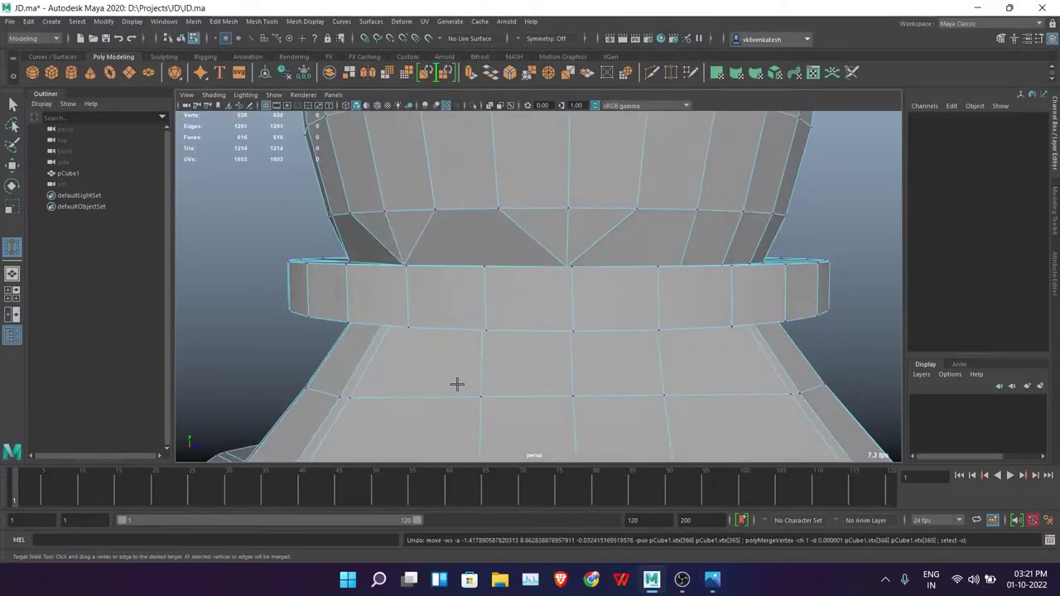
pyautogui.moveTo(532, 345)
pyautogui.keyDown('alt'); pyautogui.mouseDown()
pyautogui.moveTo(639, 339)
pyautogui.moveTo(620, 347)
pyautogui.mouseUp(); pyautogui.keyUp('alt')
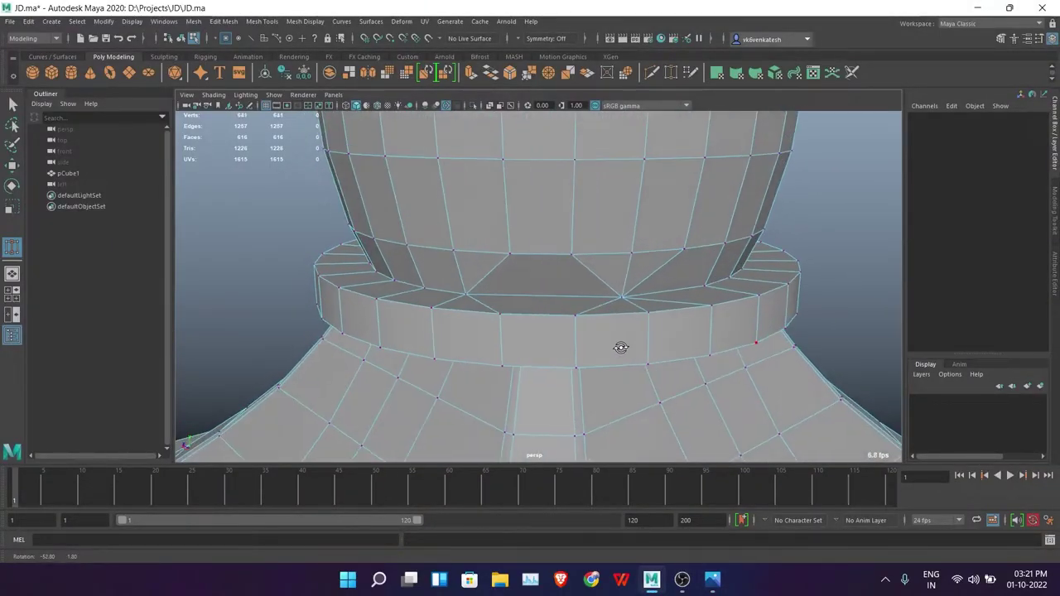
pyautogui.hotkey('alt', 'Tab')
pyautogui.hotkey('alt', 'Tab')
pyautogui.hotkey('ctrl', 'z')
pyautogui.press('q')
# Step: Select three vertical neck face loops above the collar to check the edge flow
pyautogui.moveTo(561, 217); pyautogui.dragTo(560, 245, button='right')
pyautogui.click(521, 285)
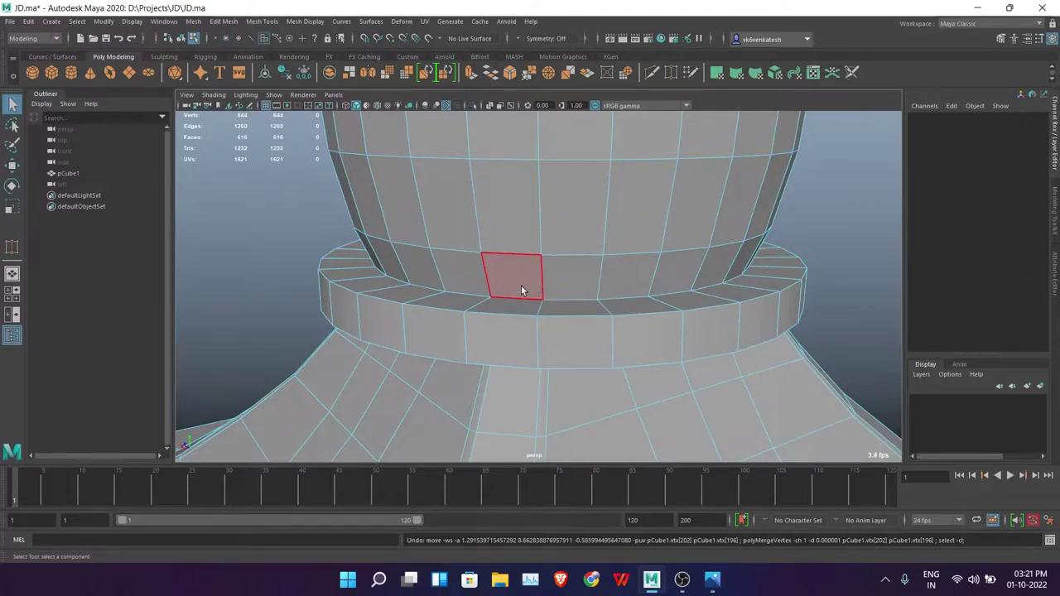
pyautogui.keyDown('shift'); pyautogui.doubleClick(520, 239); pyautogui.keyUp('shift')
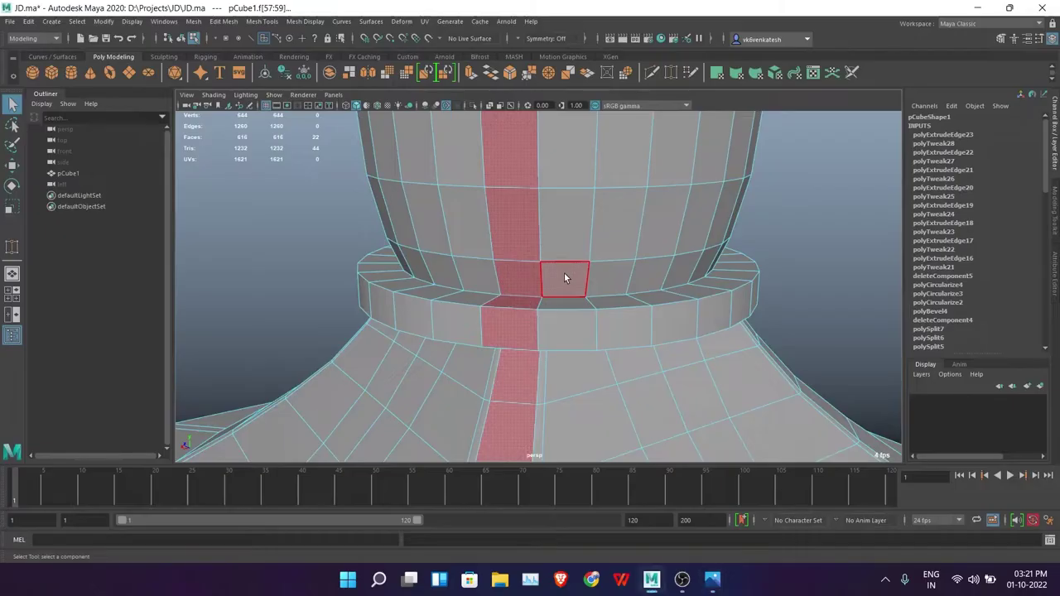
pyautogui.keyDown('shift'); pyautogui.doubleClick(564, 272); pyautogui.keyUp('shift')
pyautogui.keyDown('shift'); pyautogui.doubleClick(487, 276); pyautogui.keyUp('shift')
pyautogui.hotkey('alt', 'Tab')
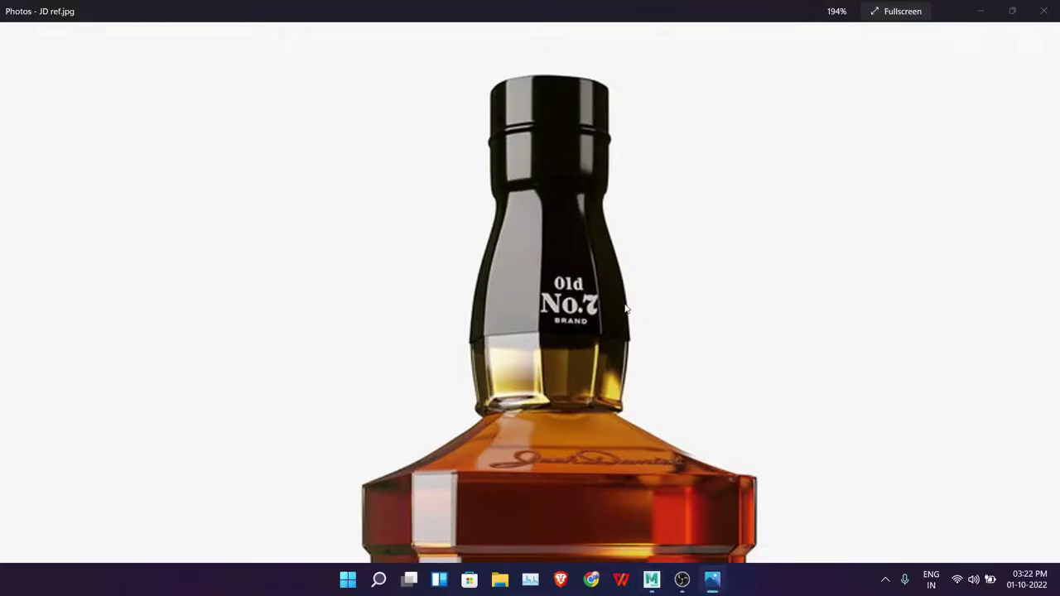
pyautogui.hotkey('alt', 'Tab')
# Step: Select another strip of neck faces, then return to vertex editing
pyautogui.scroll(-5, 495, 296)
pyautogui.scroll(5, 497, 273)
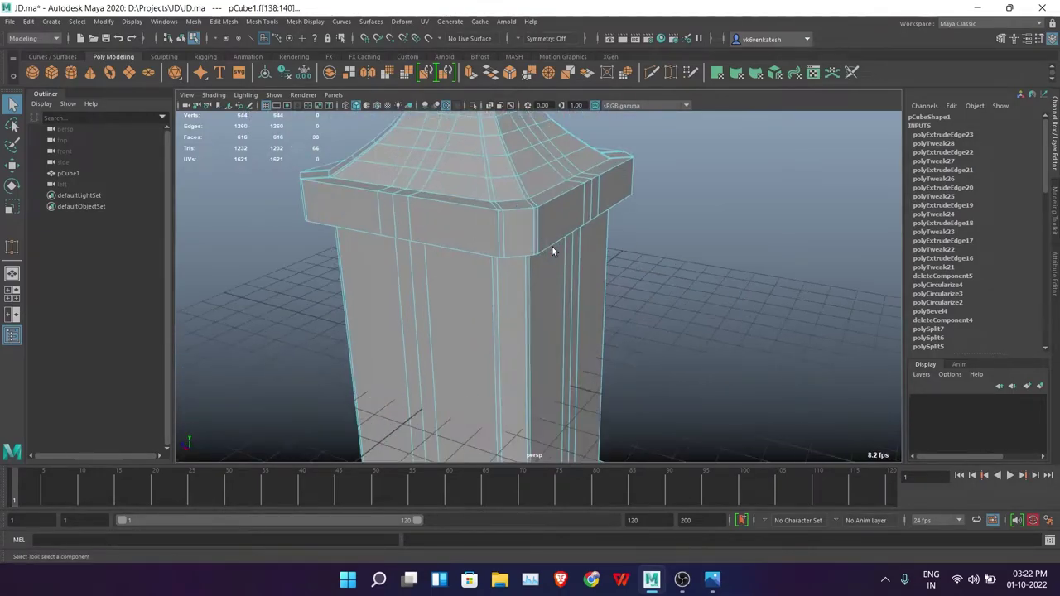
pyautogui.scroll(5, 551, 246)
pyautogui.click(626, 367)
pyautogui.moveTo(428, 268)
pyautogui.keyDown('alt'); pyautogui.mouseDown()
pyautogui.moveTo(726, 346)
pyautogui.moveTo(499, 317)
pyautogui.moveTo(483, 279)
pyautogui.mouseUp(); pyautogui.keyUp('alt')
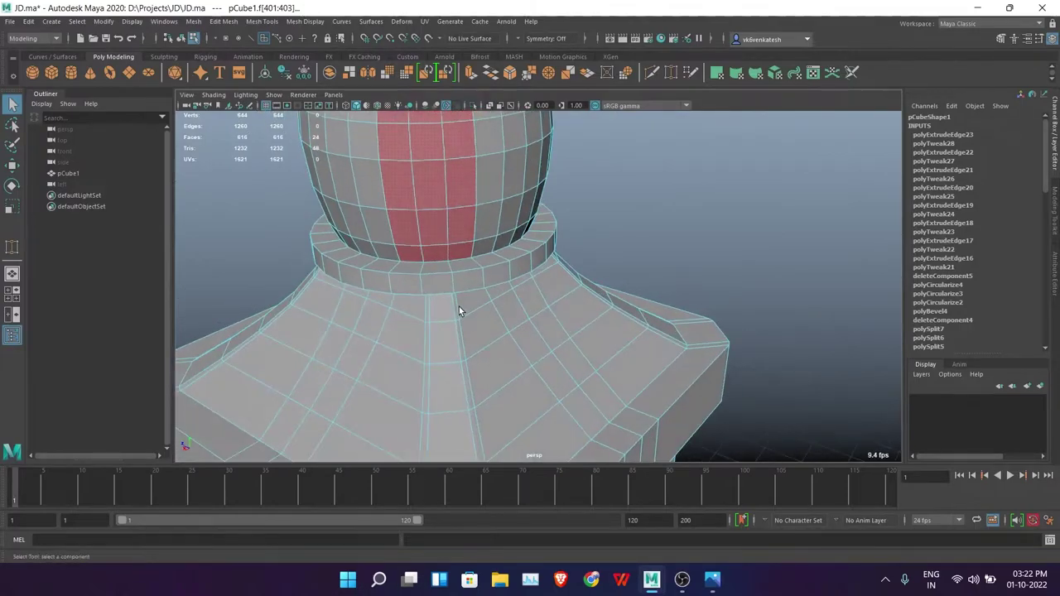
pyautogui.scroll(-5, 505, 265)
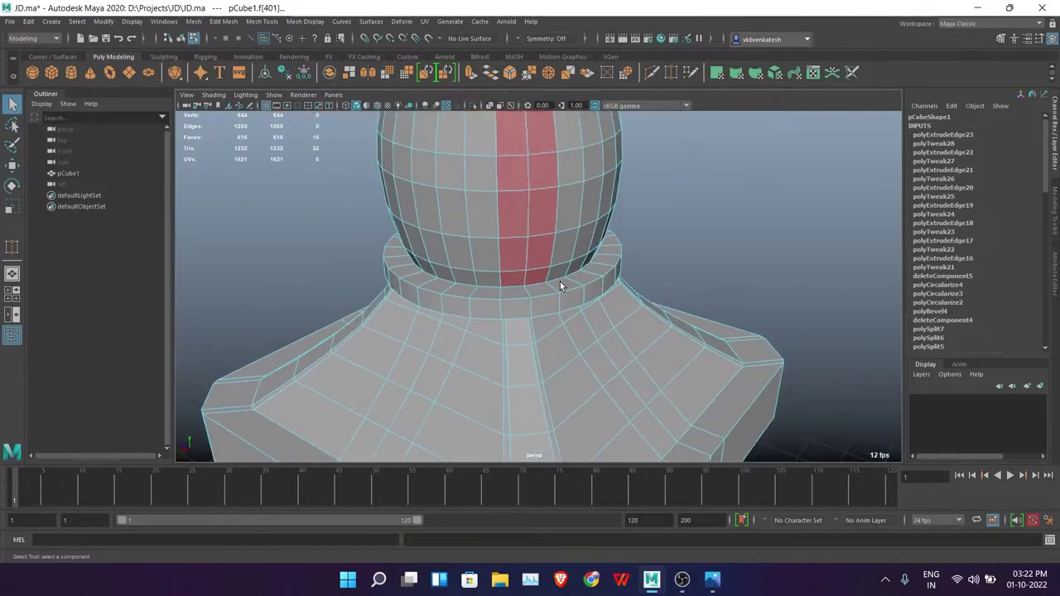
pyautogui.scroll(4, 604, 323)
pyautogui.press('F9')
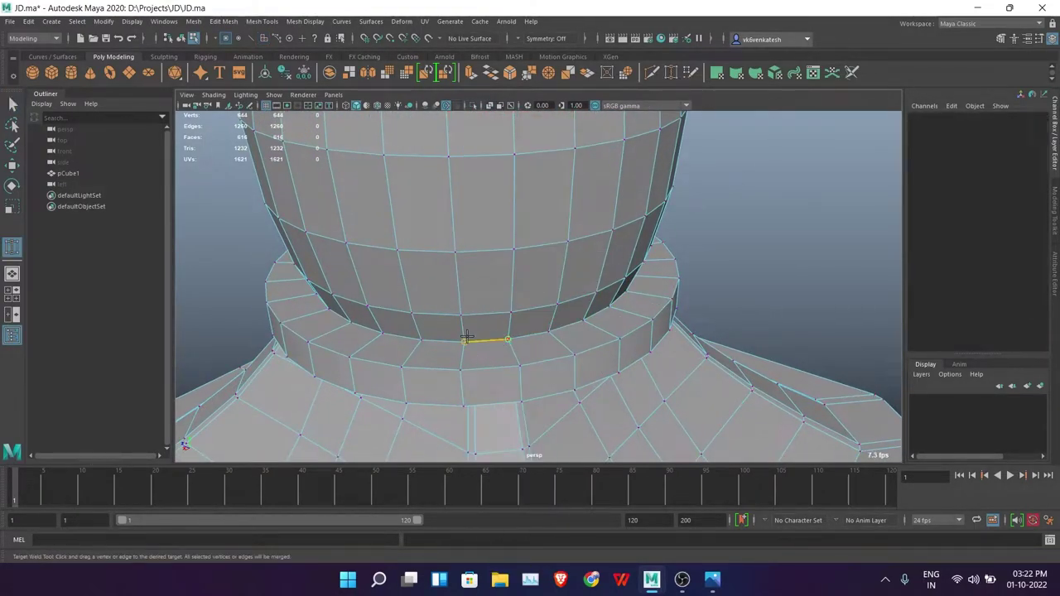
# Step: Delete the stray edge at the neck collar with Delete Edge
pyautogui.moveTo(466, 336); pyautogui.dragTo(466, 338)
pyautogui.moveTo(530, 264); pyautogui.dragTo(532, 199, button='right')
pyautogui.keyDown('shift'); pyautogui.rightClick(738, 217); pyautogui.keyUp('shift')
pyautogui.click(719, 232)
pyautogui.scroll(-5, 719, 233)
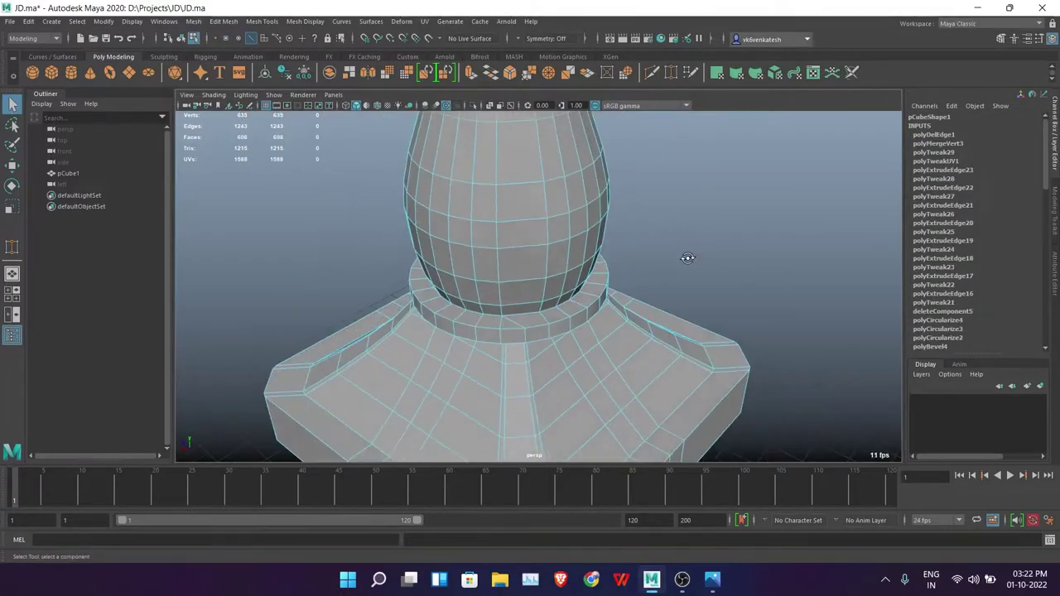
pyautogui.keyDown('alt'); pyautogui.moveTo(580, 249); pyautogui.dragTo(603, 261); pyautogui.keyUp('alt')
pyautogui.scroll(5, 603, 262)
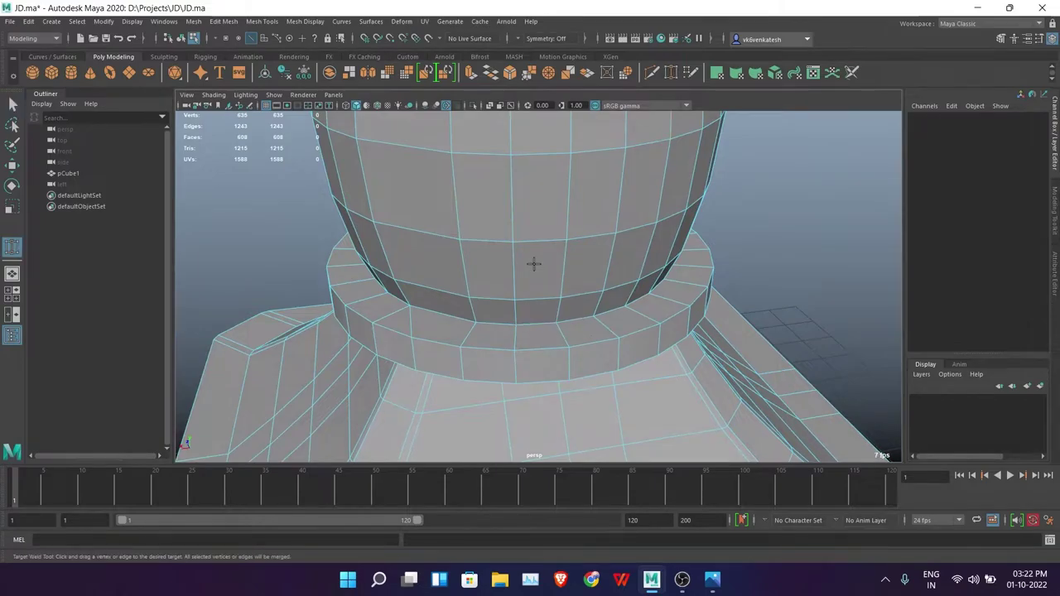
# Step: Target Weld the remaining collar vertices onto their neighbours around the neck ring
pyautogui.press('F9')
pyautogui.moveTo(537, 339)
pyautogui.keyDown('alt'); pyautogui.mouseDown()
pyautogui.moveTo(544, 359)
pyautogui.moveTo(563, 361)
pyautogui.moveTo(560, 315)
pyautogui.moveTo(588, 319)
pyautogui.mouseUp(); pyautogui.keyUp('alt')
pyautogui.moveTo(588, 318)
pyautogui.keyDown('alt'); pyautogui.mouseDown()
pyautogui.moveTo(634, 382)
pyautogui.moveTo(639, 369)
pyautogui.mouseUp(); pyautogui.keyUp('alt')
pyautogui.moveTo(604, 357)
pyautogui.mouseDown()
pyautogui.moveTo(638, 357)
pyautogui.moveTo(634, 374)
pyautogui.mouseUp()
pyautogui.moveTo(604, 373)
pyautogui.mouseDown()
pyautogui.moveTo(634, 373)
pyautogui.moveTo(586, 395)
pyautogui.moveTo(637, 404)
pyautogui.mouseUp()
pyautogui.moveTo(637, 404)
pyautogui.keyDown('alt'); pyautogui.mouseDown()
pyautogui.moveTo(610, 326)
pyautogui.moveTo(504, 379)
pyautogui.moveTo(474, 311)
pyautogui.mouseUp(); pyautogui.keyUp('alt')
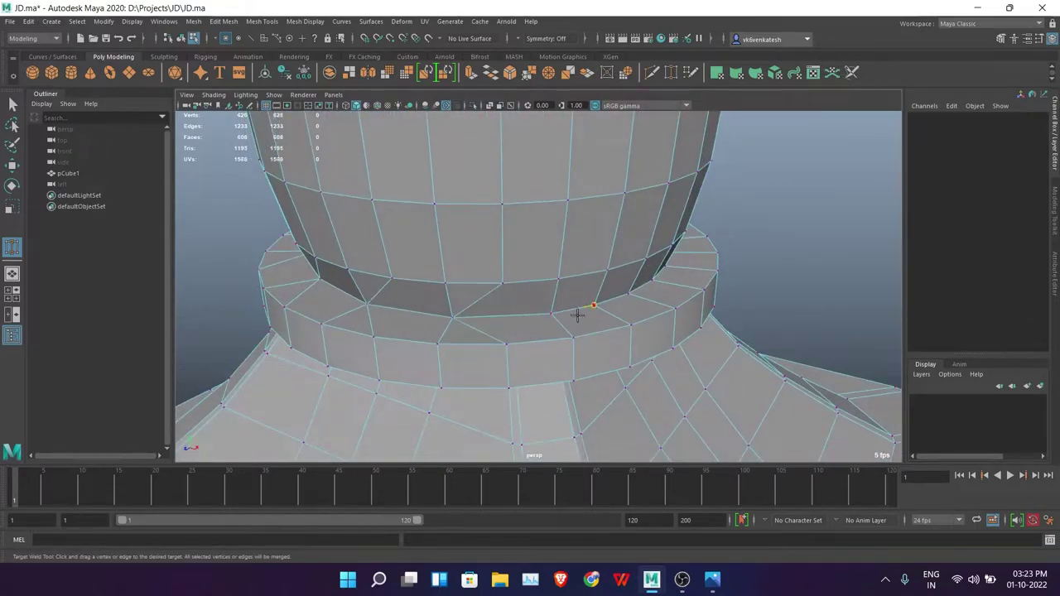
pyautogui.moveTo(577, 314); pyautogui.dragTo(553, 313)
pyautogui.keyDown('alt'); pyautogui.moveTo(553, 313); pyautogui.dragTo(507, 335); pyautogui.keyUp('alt')
pyautogui.moveTo(507, 334)
pyautogui.keyDown('alt'); pyautogui.mouseDown()
pyautogui.moveTo(579, 323)
pyautogui.moveTo(599, 300)
pyautogui.moveTo(555, 249)
pyautogui.moveTo(643, 348)
pyautogui.mouseUp(); pyautogui.keyUp('alt')
# Step: Select a neck edge loop plus additional vertical and horizontal neck edges
pyautogui.press('q')
pyautogui.click(585, 257)
pyautogui.doubleClick(585, 257)
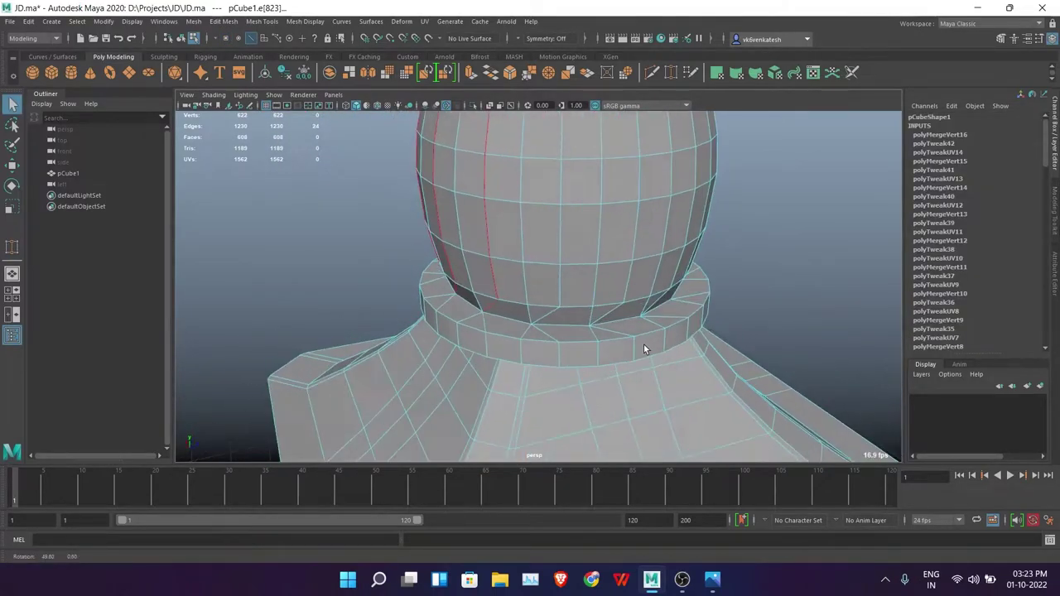
pyautogui.moveTo(629, 284)
pyautogui.keyDown('alt'); pyautogui.mouseDown()
pyautogui.moveTo(579, 265)
pyautogui.moveTo(686, 320)
pyautogui.moveTo(593, 291)
pyautogui.moveTo(558, 301)
pyautogui.mouseUp(); pyautogui.keyUp('alt')
pyautogui.keyDown('shift'); pyautogui.click(579, 265); pyautogui.keyUp('shift')
pyautogui.keyDown('shift'); pyautogui.click(567, 295); pyautogui.keyUp('shift')
pyautogui.keyDown('alt'); pyautogui.moveTo(617, 287); pyautogui.dragTo(520, 282); pyautogui.keyUp('alt')
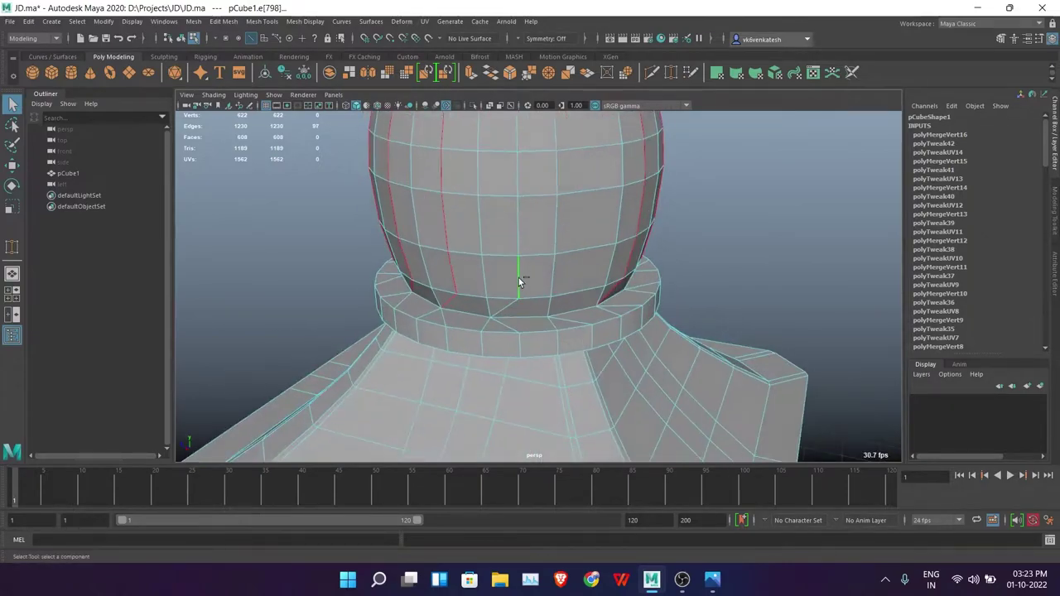
pyautogui.scroll(-5, 653, 235)
pyautogui.scroll(-3, 699, 192)
# Step: Compare the model with the bottle reference photo and inspect the neck ring edges
pyautogui.hotkey('alt', 'Tab')
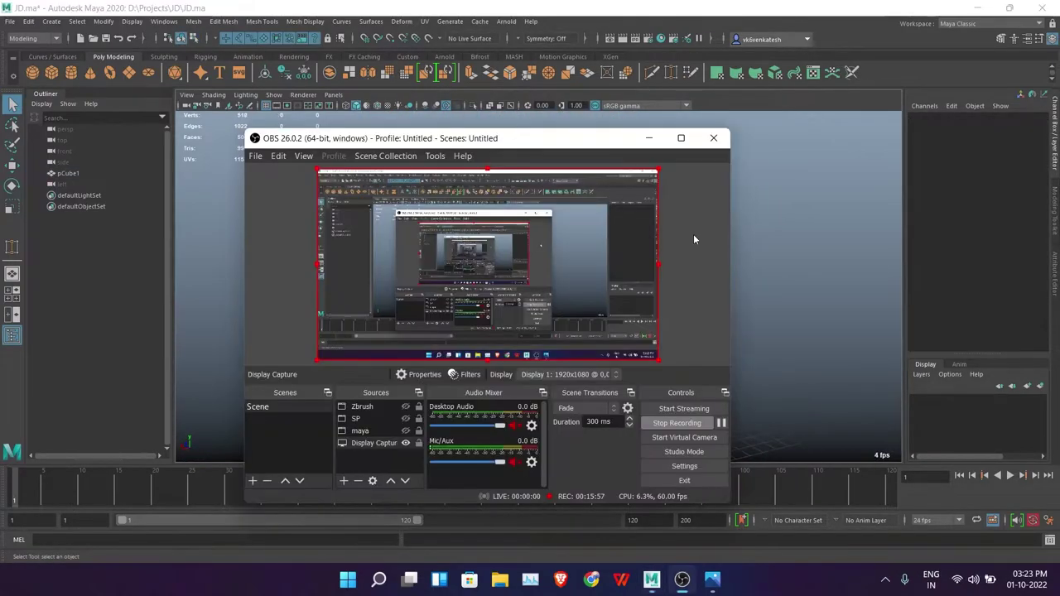
pyautogui.hotkey('alt', 'Tab')
pyautogui.click(545, 259)
pyautogui.scroll(3, 546, 259)
pyautogui.scroll(3, 545, 298)
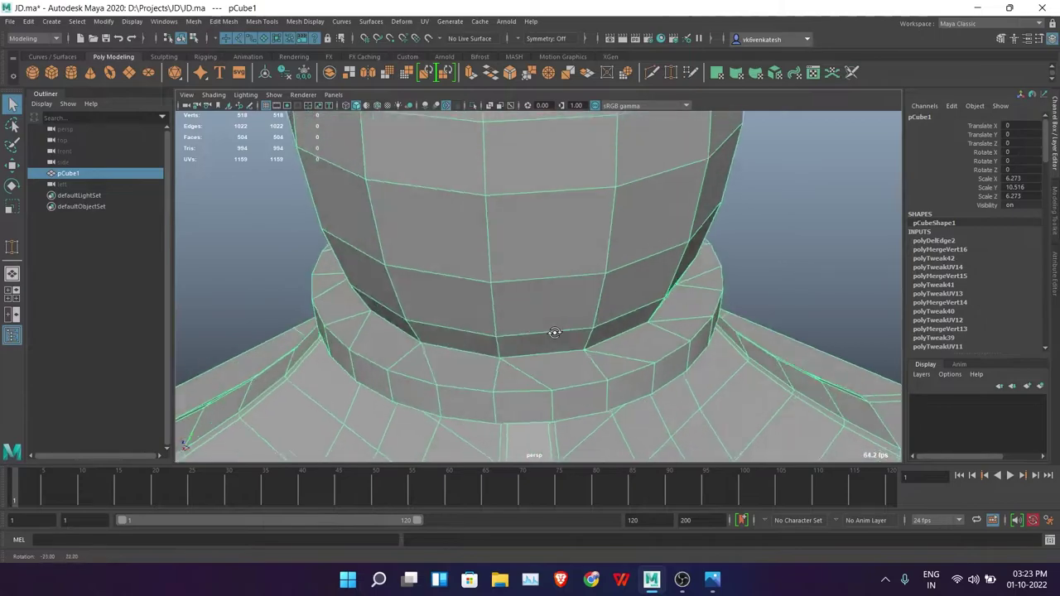
pyautogui.keyDown('alt'); pyautogui.moveTo(545, 327); pyautogui.dragTo(766, 241); pyautogui.keyUp('alt')
pyautogui.press('F10')
pyautogui.click(592, 335)
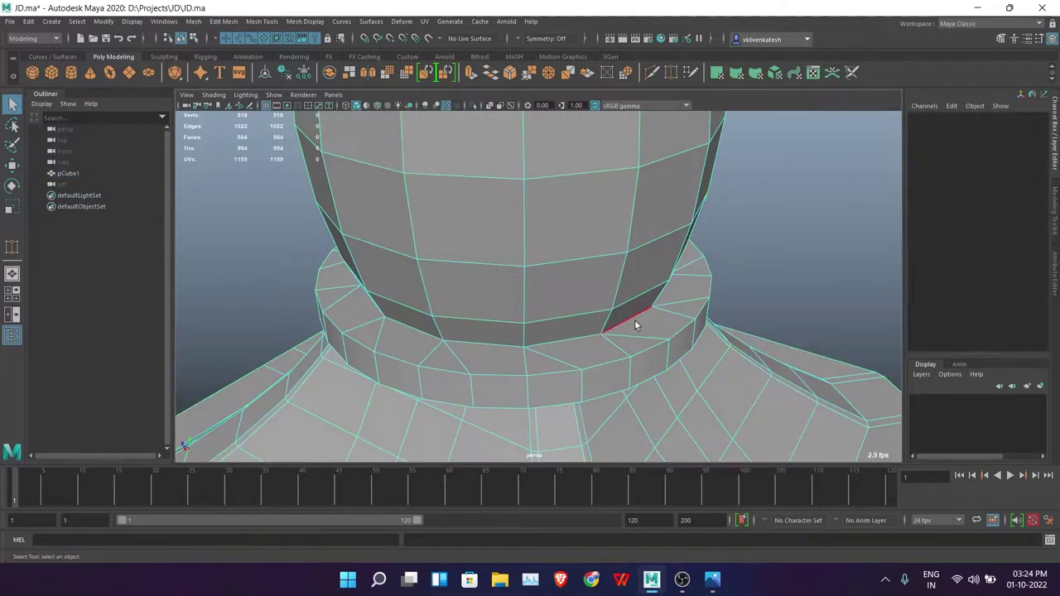
pyautogui.click(765, 262)
# Step: Pause and resume the OBS screen recording, then view the bottle neck again
pyautogui.click(684, 579)
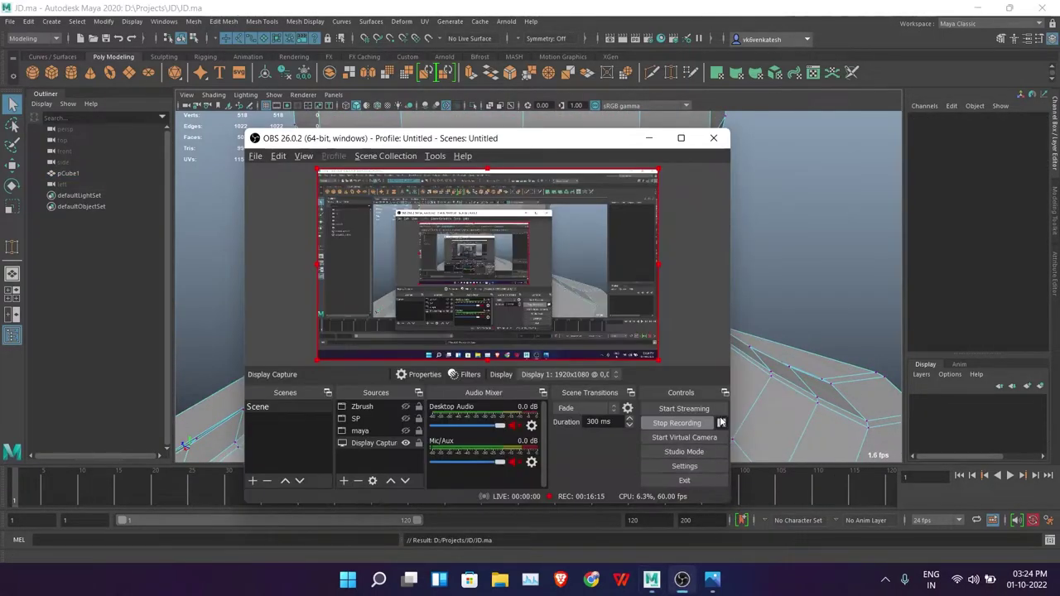
pyautogui.click(570, 309)
pyautogui.keyDown('alt'); pyautogui.moveTo(579, 291); pyautogui.dragTo(754, 237); pyautogui.keyUp('alt')
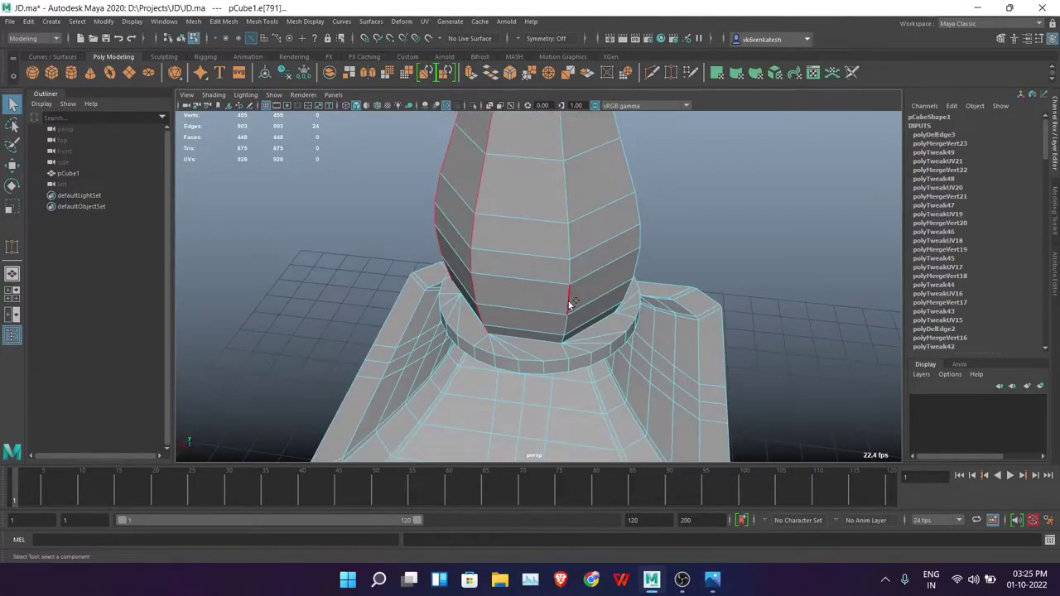
# Step: Box-select the upper bottle faces from the front view, then return to perspective
pyautogui.press('space')
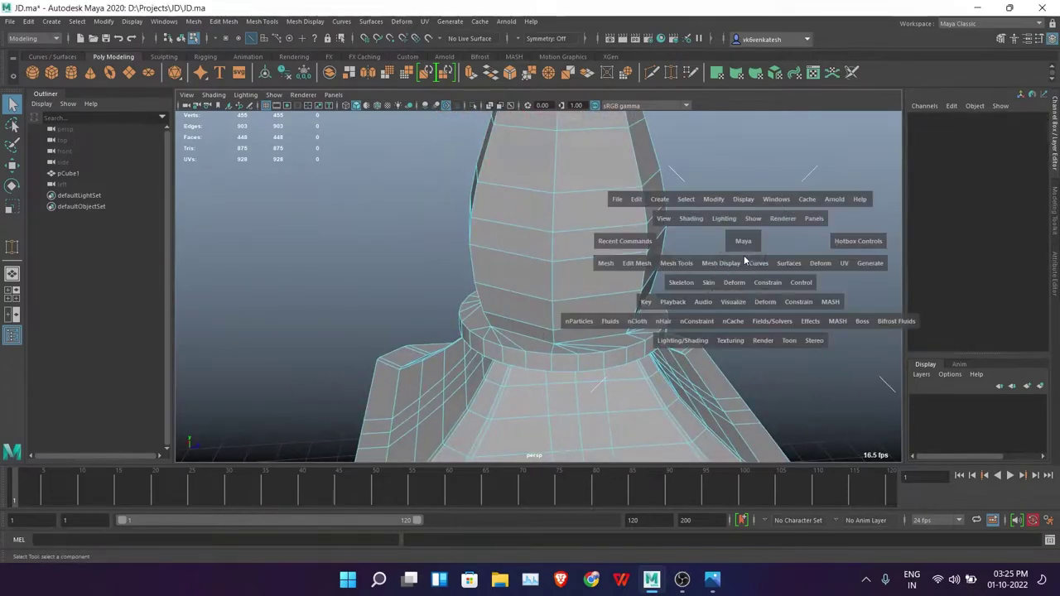
pyautogui.moveTo(743, 260); pyautogui.dragTo(685, 281)
pyautogui.moveTo(406, 177); pyautogui.dragTo(582, 320)
pyautogui.moveTo(646, 348)
pyautogui.keyDown('alt'); pyautogui.mouseDown()
pyautogui.moveTo(597, 318)
pyautogui.moveTo(592, 219)
pyautogui.moveTo(719, 303)
pyautogui.moveTo(740, 239)
pyautogui.mouseUp(); pyautogui.keyUp('alt')
pyautogui.press('e')
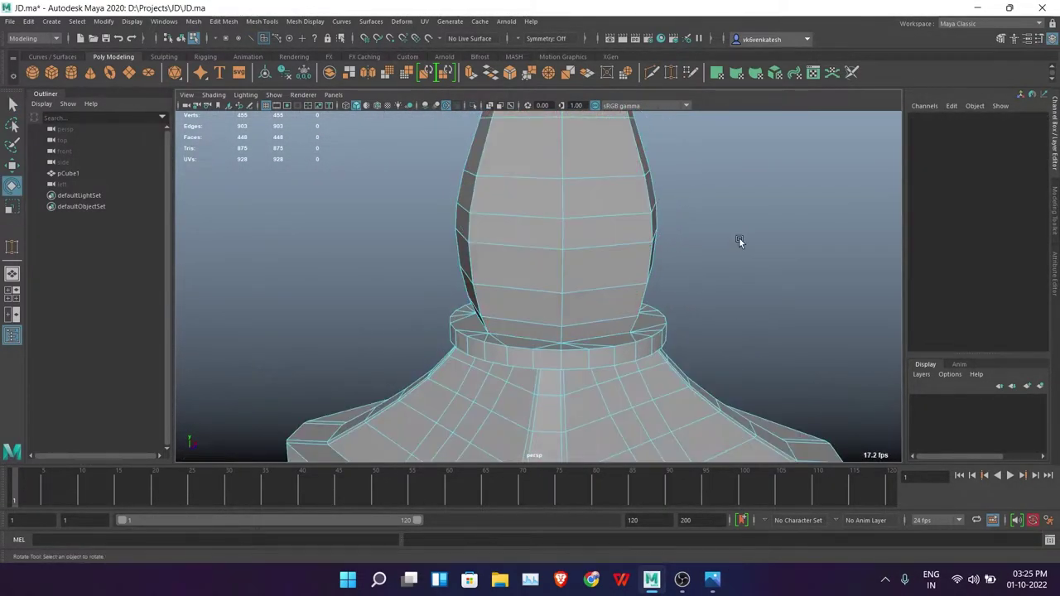
# Step: Bevel the neck's vertical edges with fraction 0.5 and 2 segments
pyautogui.click(555, 298)
pyautogui.press('q')
pyautogui.keyDown('alt'); pyautogui.moveTo(539, 293); pyautogui.dragTo(562, 283); pyautogui.keyUp('alt')
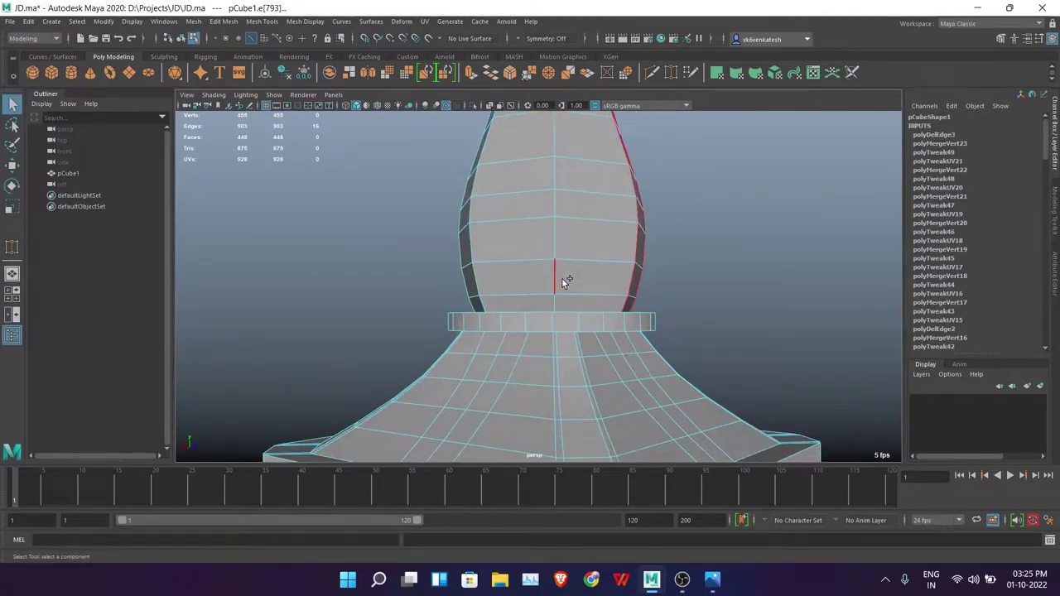
pyautogui.moveTo(408, 338)
pyautogui.keyDown('alt'); pyautogui.mouseDown()
pyautogui.moveTo(451, 349)
pyautogui.moveTo(494, 281)
pyautogui.moveTo(482, 276)
pyautogui.mouseUp(); pyautogui.keyUp('alt')
pyautogui.scroll(-3, 411, 287)
pyautogui.keyDown('alt'); pyautogui.moveTo(614, 319); pyautogui.dragTo(509, 363); pyautogui.keyUp('alt')
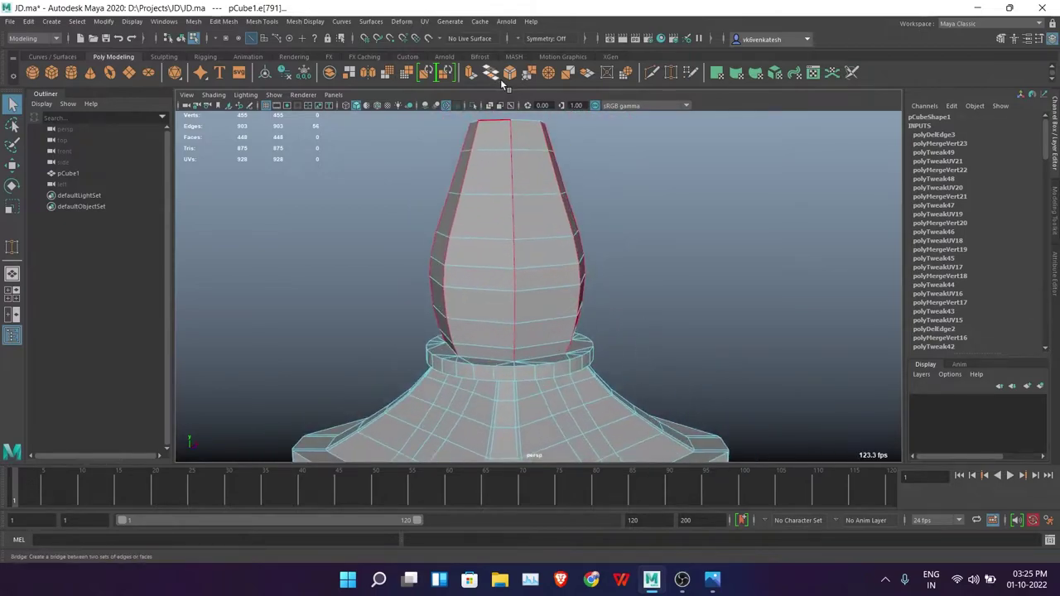
pyautogui.hotkey('ctrl', 'b')
pyautogui.scroll(3, 508, 363)
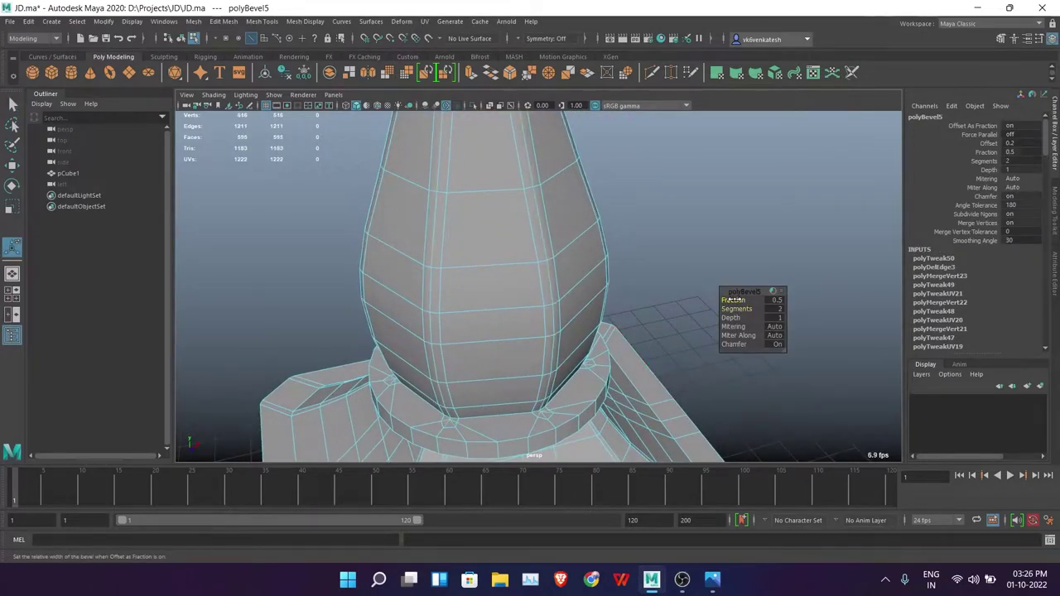
# Step: Check the reference photo, then select the bottle in the front orthographic view
pyautogui.keyDown('alt'); pyautogui.moveTo(673, 386); pyautogui.dragTo(639, 253); pyautogui.keyUp('alt')
pyautogui.click(639, 253)
pyautogui.scroll(-3, 639, 253)
pyautogui.hotkey('alt', 'Tab')
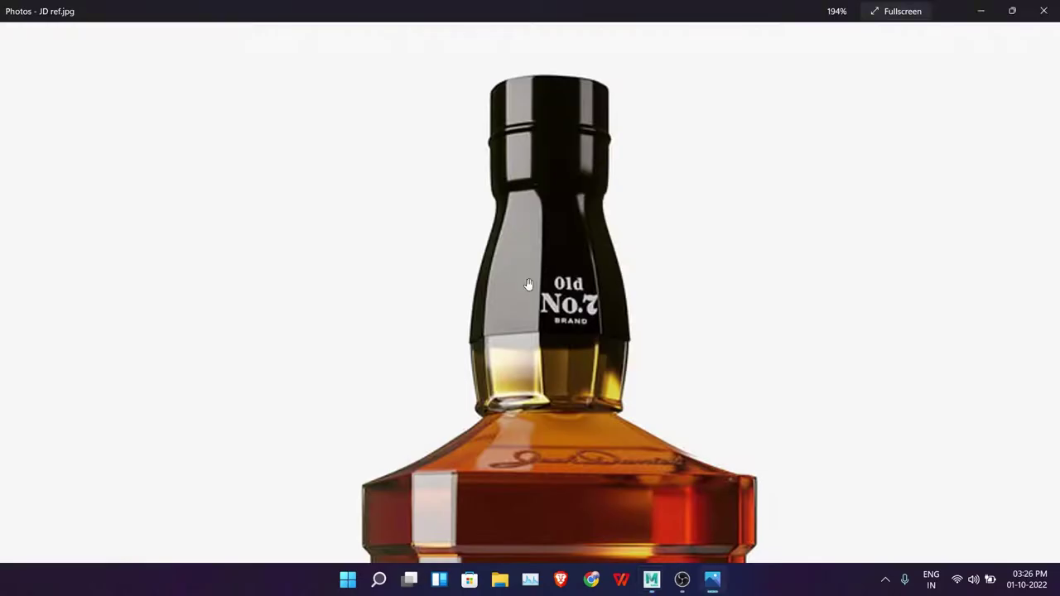
pyautogui.hotkey('alt', 'Tab')
pyautogui.click(539, 249)
pyautogui.press('space')
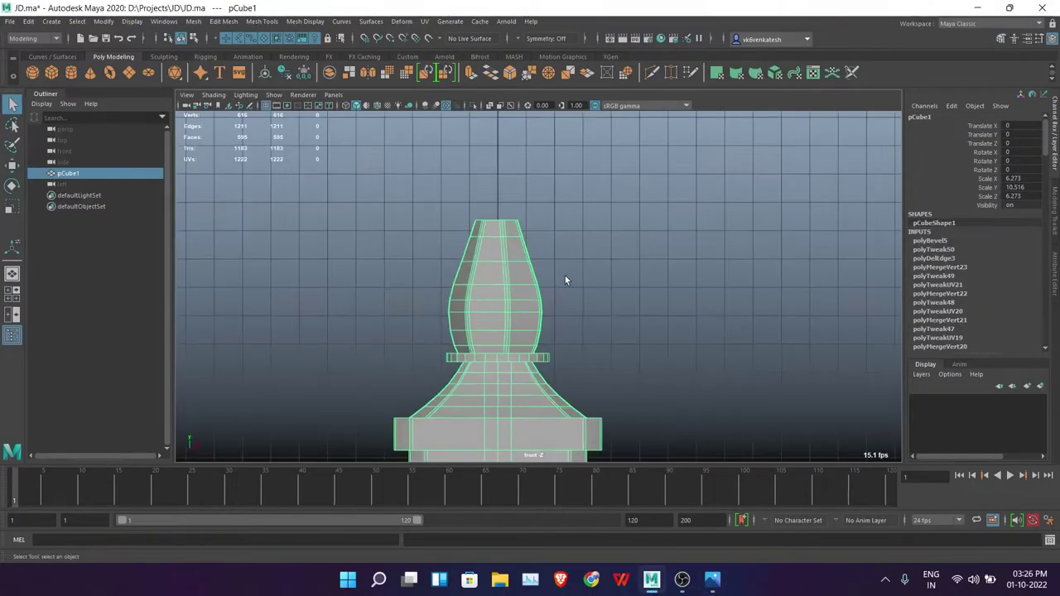
pyautogui.scroll(2, 497, 184)
pyautogui.scroll(1, 497, 184)
# Step: Raise the top and second neck vertex rings and move the lower ring up to narrow the neck
pyautogui.moveTo(447, 178); pyautogui.dragTo(559, 207)
pyautogui.press('w')
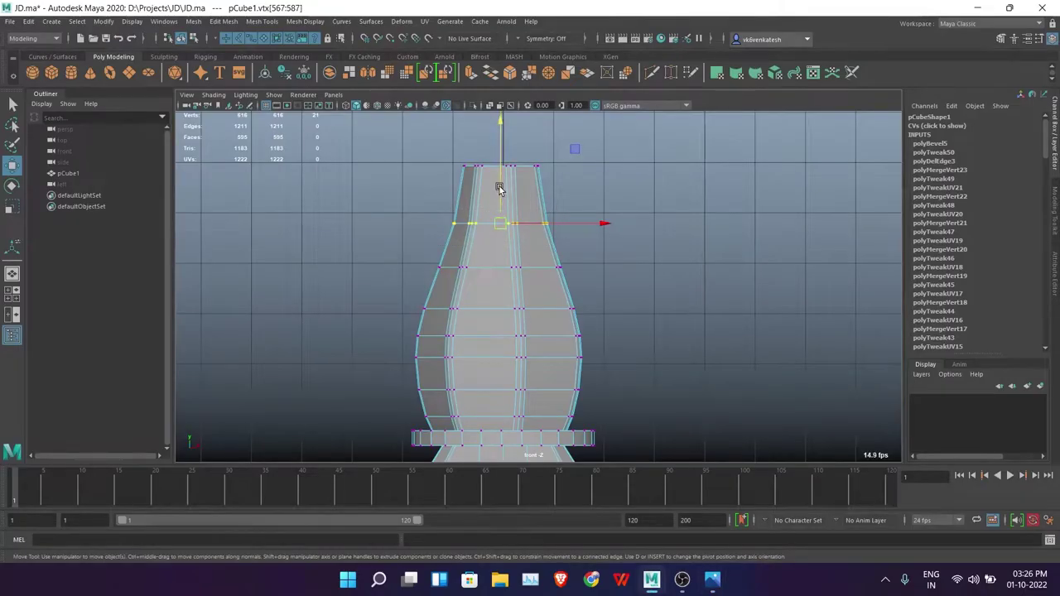
pyautogui.moveTo(499, 189); pyautogui.dragTo(500, 164)
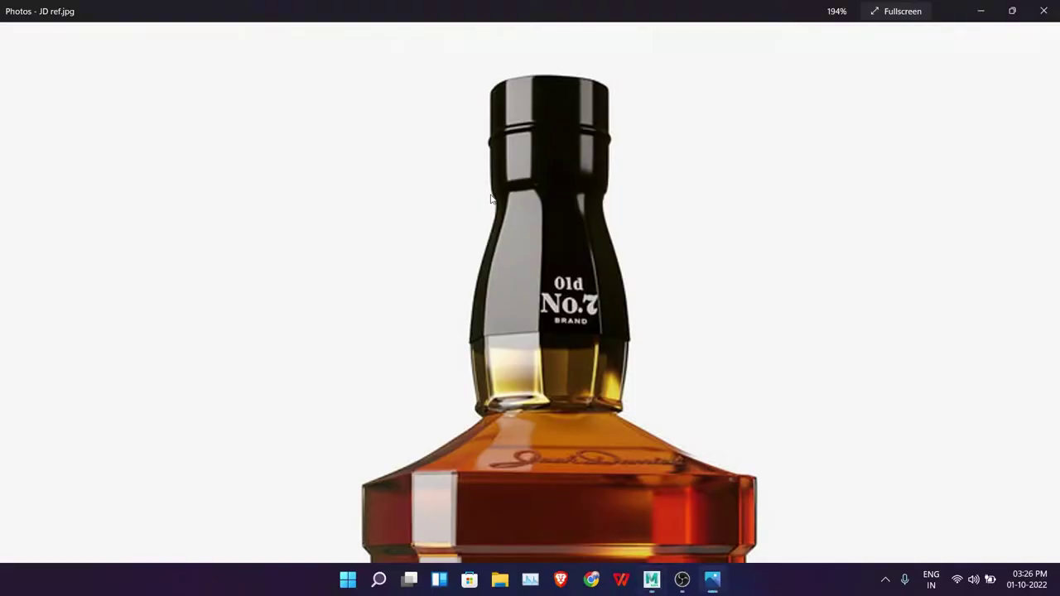
pyautogui.moveTo(397, 253); pyautogui.dragTo(647, 279)
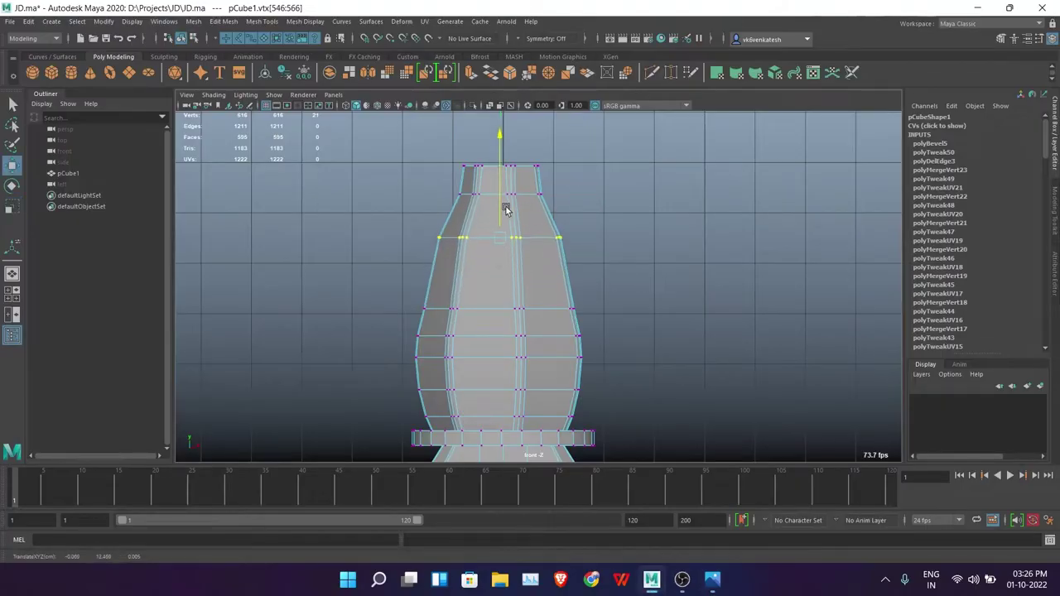
pyautogui.moveTo(506, 209)
pyautogui.mouseDown()
pyautogui.moveTo(501, 228)
pyautogui.moveTo(485, 229)
pyautogui.mouseUp()
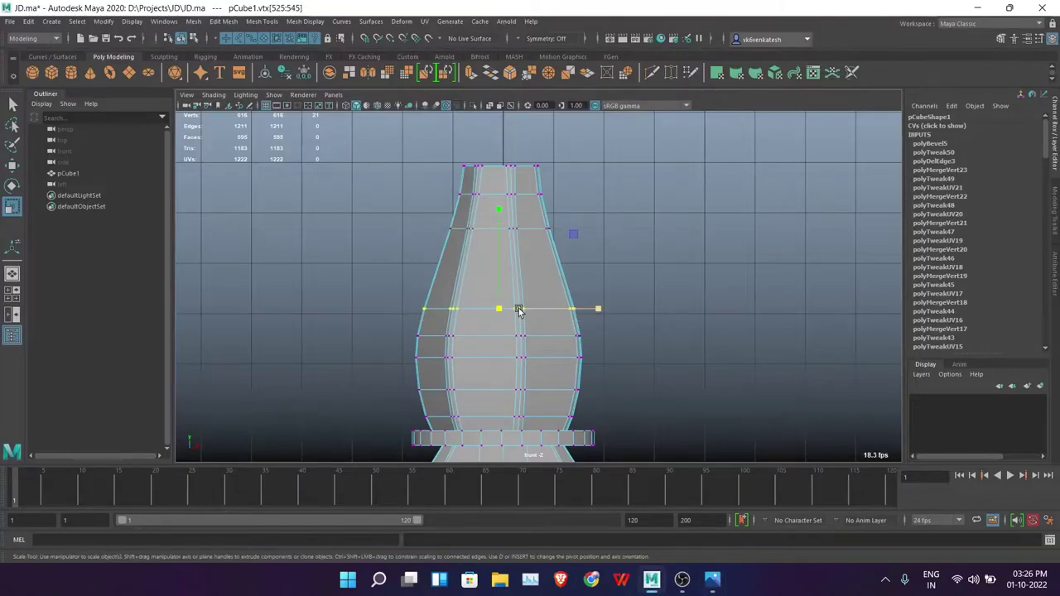
pyautogui.press('w')
pyautogui.moveTo(501, 307)
pyautogui.mouseDown()
pyautogui.moveTo(502, 257)
pyautogui.moveTo(489, 260)
pyautogui.mouseUp()
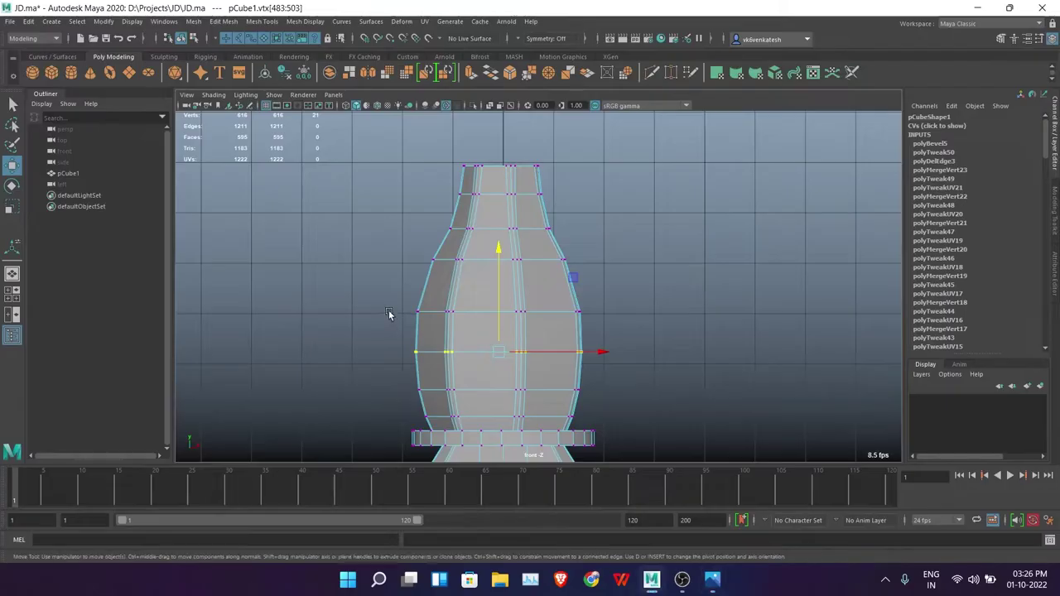
# Step: Apply Edit Edge Flow to a horizontal loop, then repeat it with G on further loops
pyautogui.press('F10')
pyautogui.scroll(2, 390, 312)
pyautogui.click(478, 323)
pyautogui.keyDown('shift'); pyautogui.moveTo(649, 234); pyautogui.dragTo(674, 244, button='right'); pyautogui.keyUp('shift')
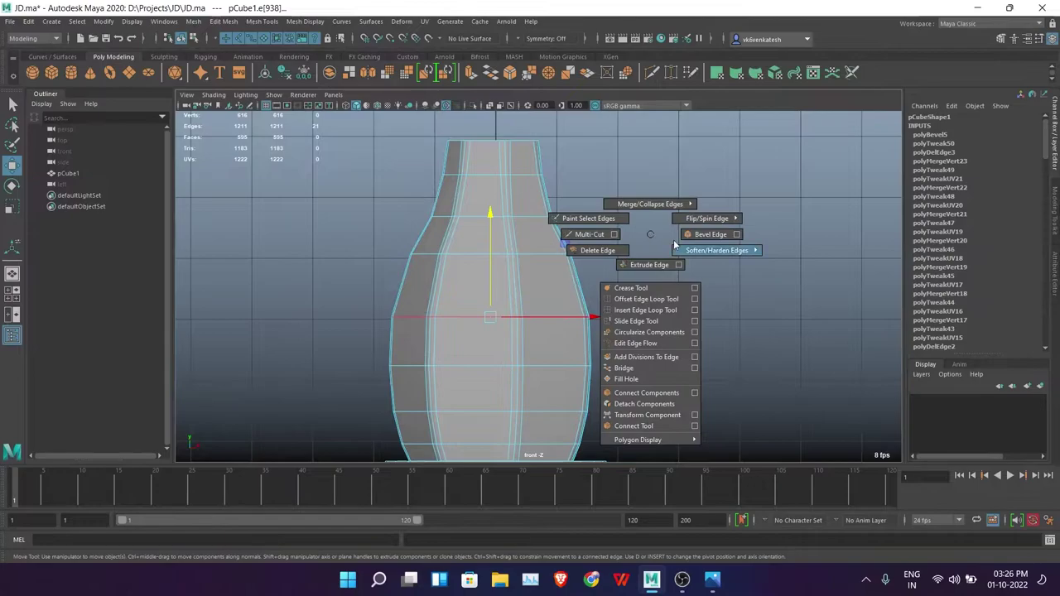
pyautogui.click(654, 344)
pyautogui.press('g')
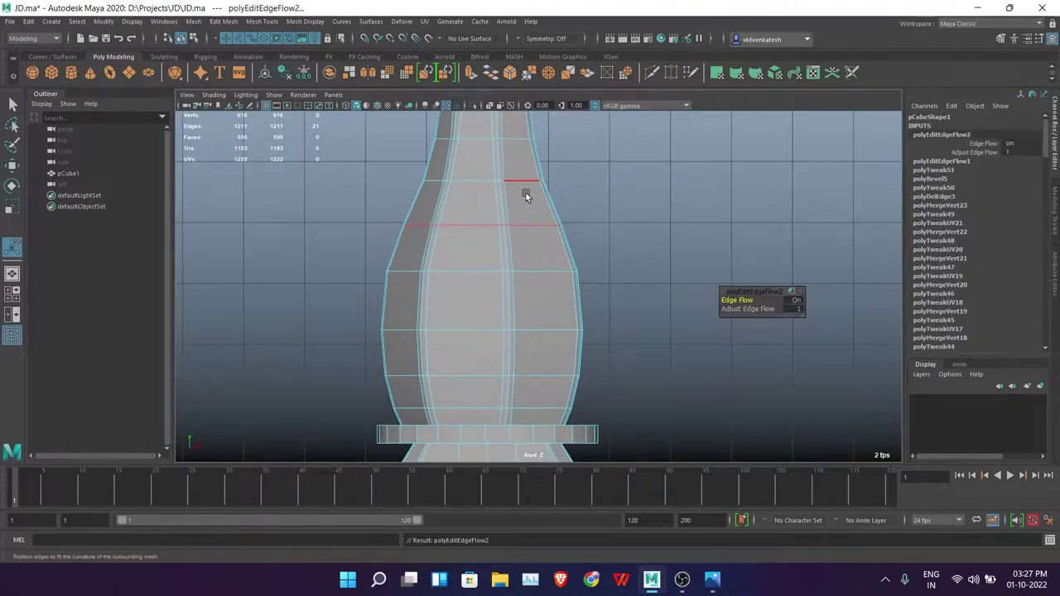
pyautogui.press('g')
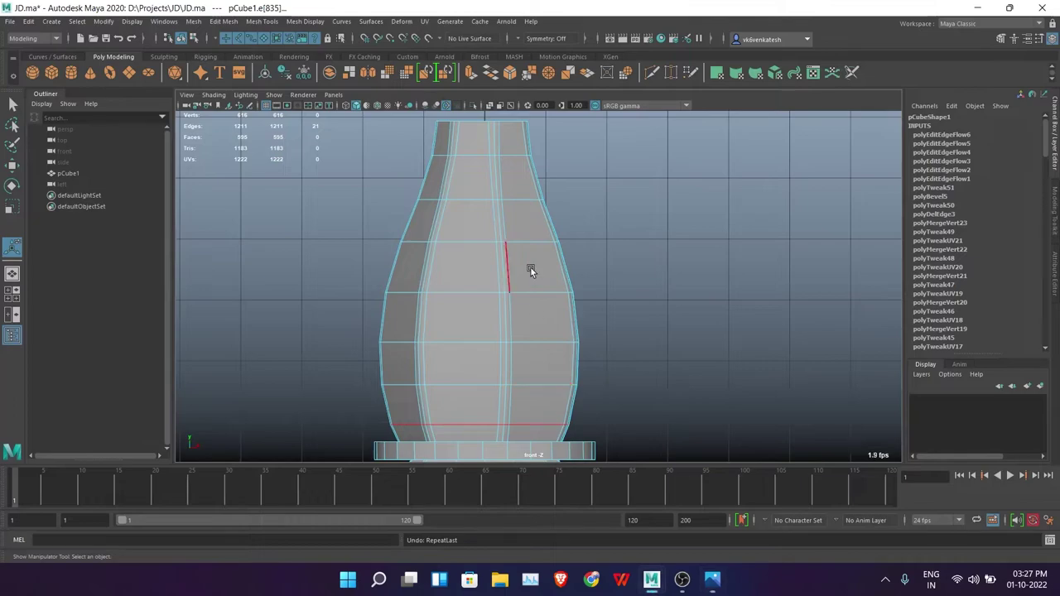
pyautogui.keyDown('alt'); pyautogui.moveTo(530, 266); pyautogui.dragTo(514, 216, button='middle'); pyautogui.keyUp('alt')
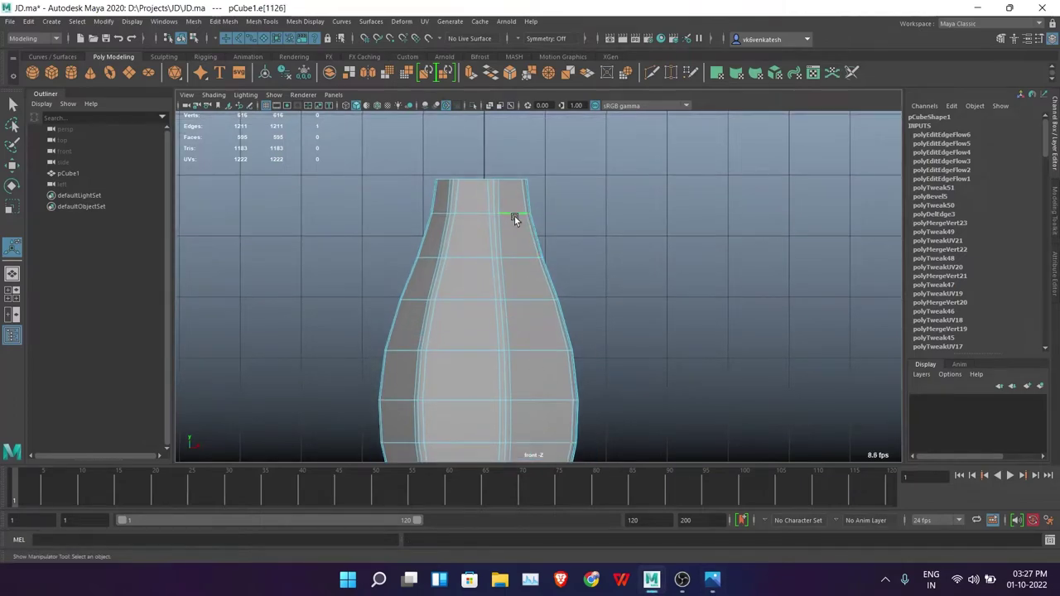
pyautogui.click(580, 228)
pyautogui.click(546, 339)
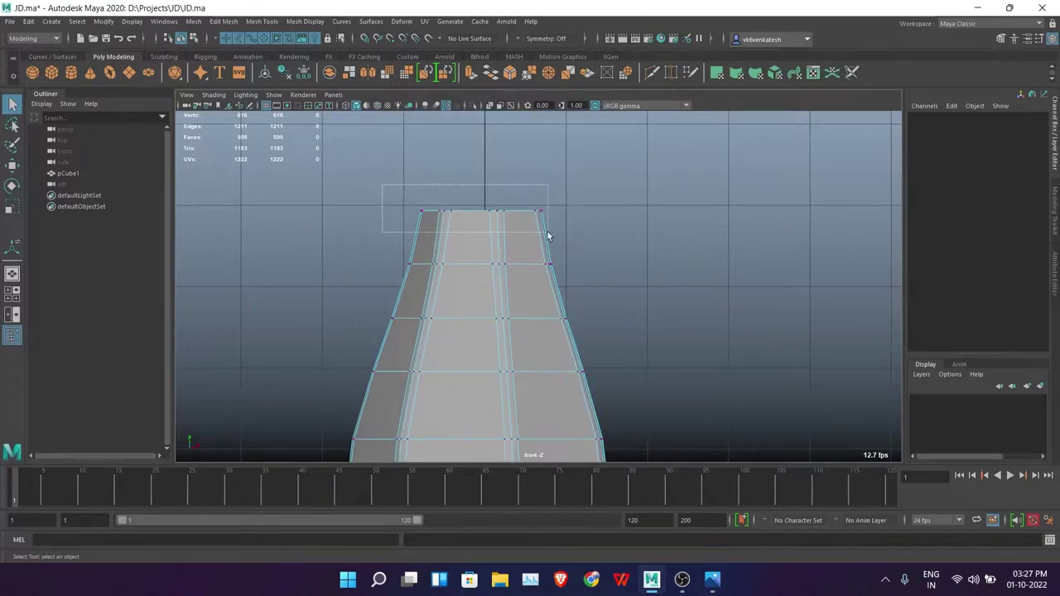
# Step: Select and scale the vertices along the neck's top rim
pyautogui.moveTo(547, 237); pyautogui.dragTo(547, 234)
pyautogui.press('r')
pyautogui.keyDown('alt'); pyautogui.moveTo(490, 278); pyautogui.dragTo(366, 225, button='middle'); pyautogui.keyUp('alt')
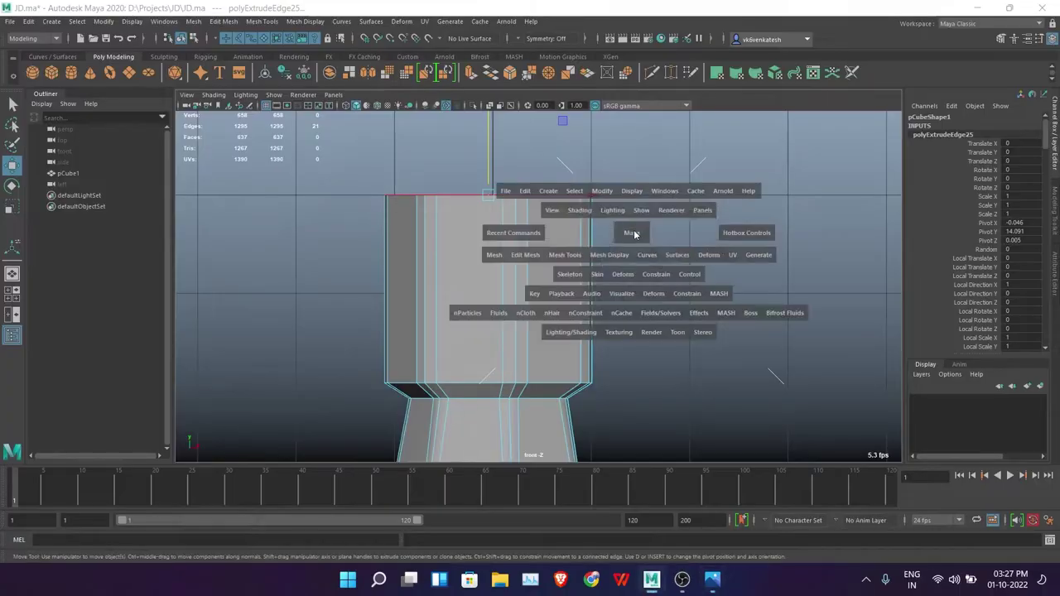
pyautogui.click(76, 21)
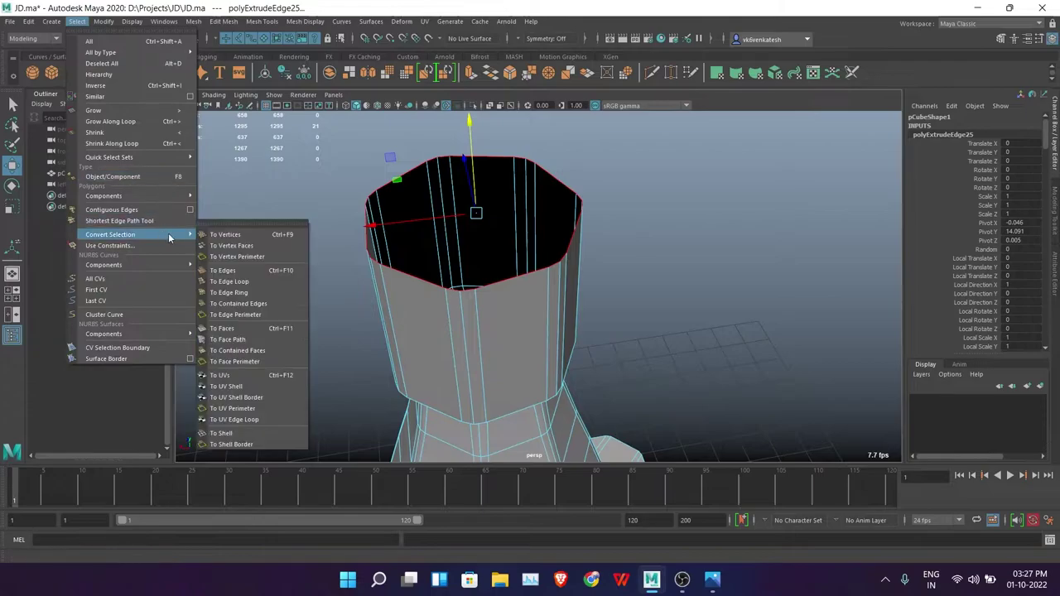
pyautogui.click(240, 230)
pyautogui.click(601, 201)
pyautogui.hotkey('ctrl', 'z')
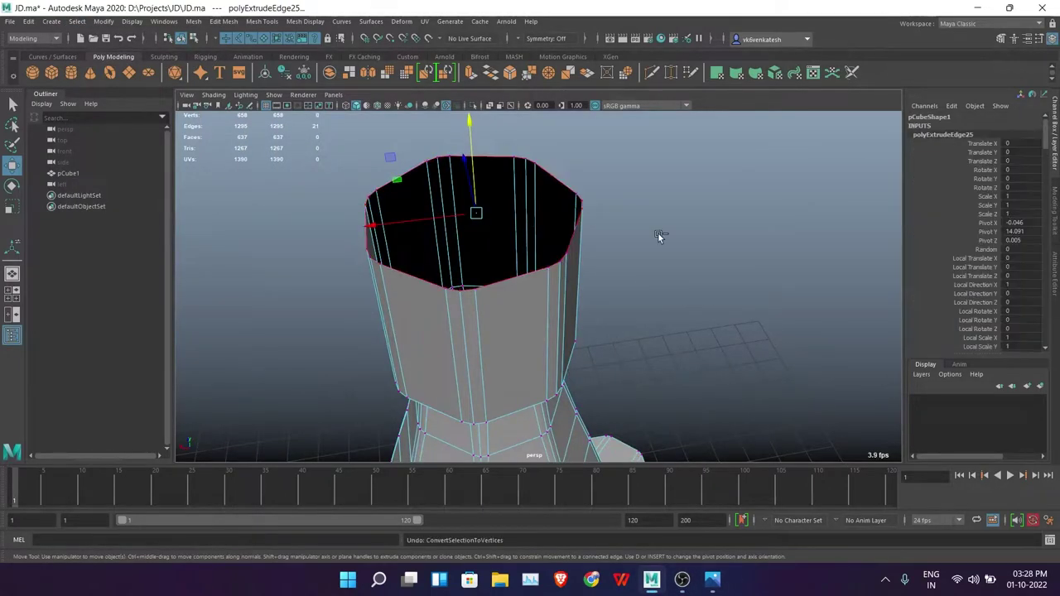
# Step: Extrude the top rim edges inward to close the neck and bevel the rim loop
pyautogui.hotkey('ctrl', 'e')
pyautogui.click(76, 21)
pyautogui.click(248, 238)
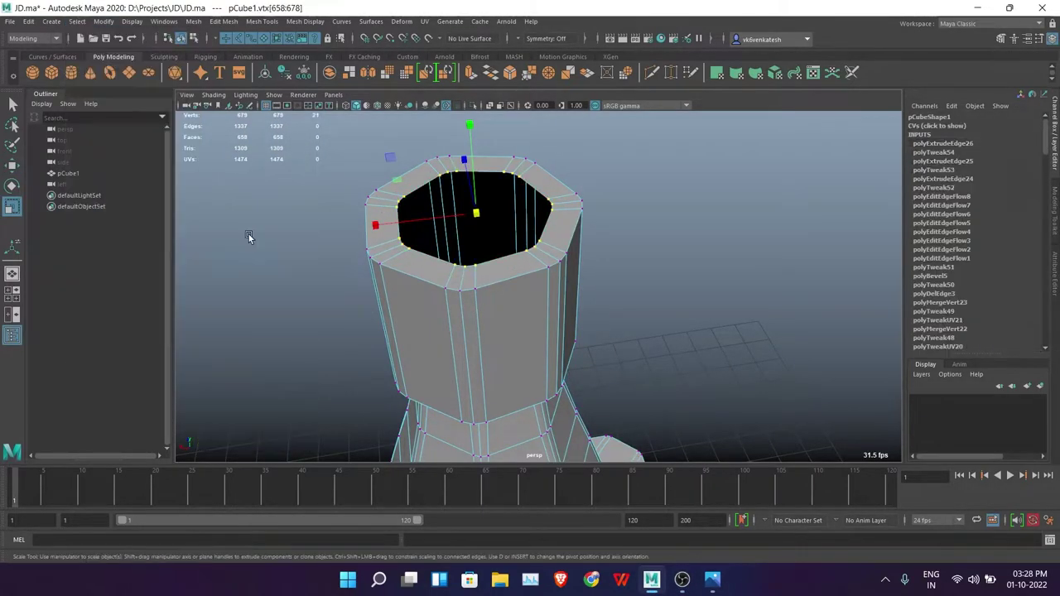
pyautogui.doubleClick(561, 246)
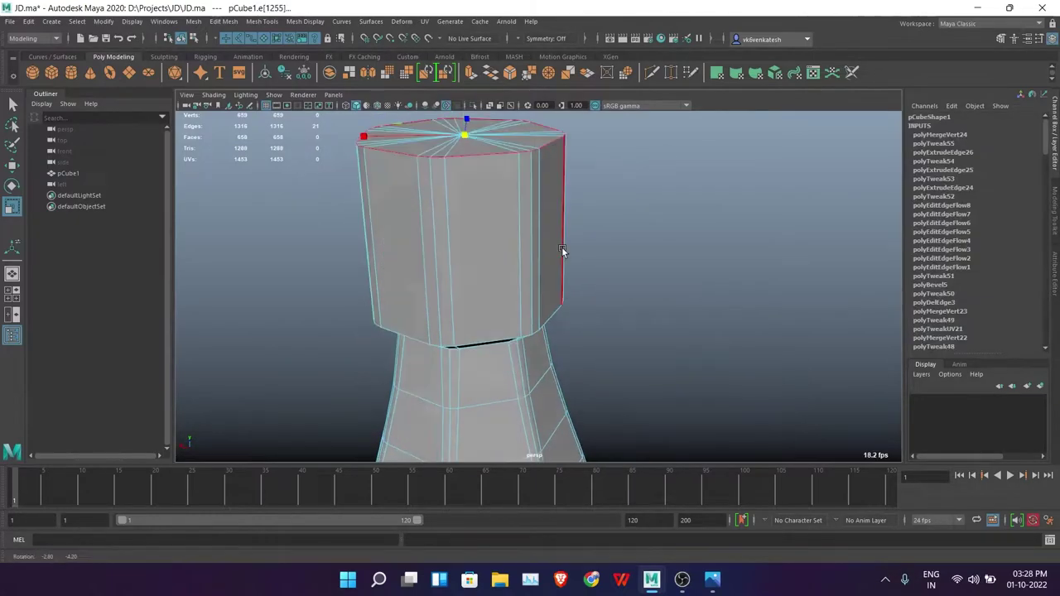
pyautogui.hotkey('ctrl', 'b')
pyautogui.moveTo(561, 246)
pyautogui.keyDown('alt'); pyautogui.mouseDown()
pyautogui.moveTo(640, 285)
pyautogui.moveTo(646, 340)
pyautogui.mouseUp(); pyautogui.keyUp('alt')
pyautogui.moveTo(645, 340); pyautogui.dragTo(652, 342, button='middle')
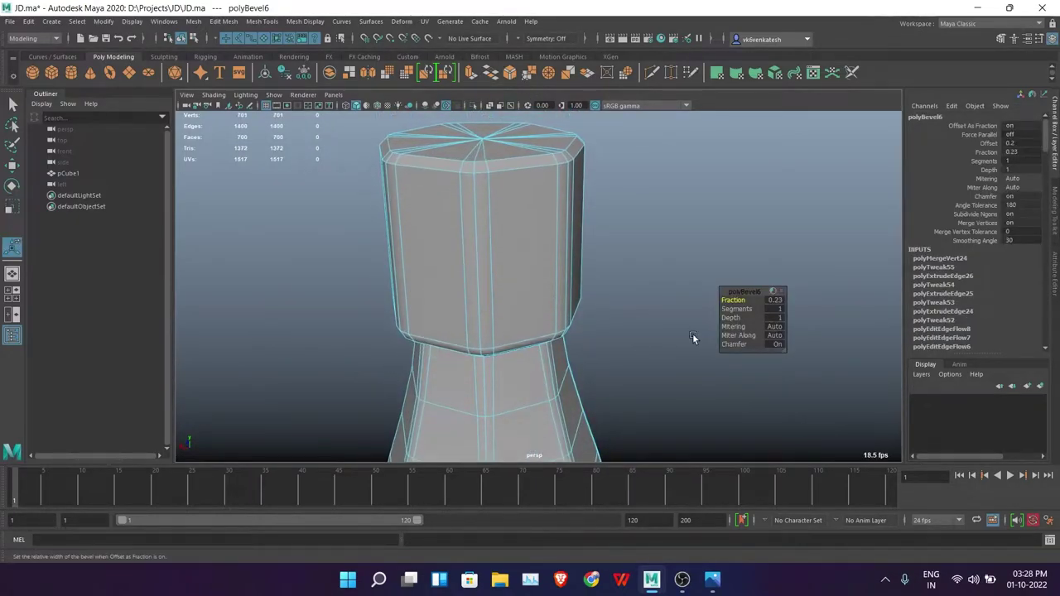
pyautogui.press('q')
pyautogui.click(683, 192)
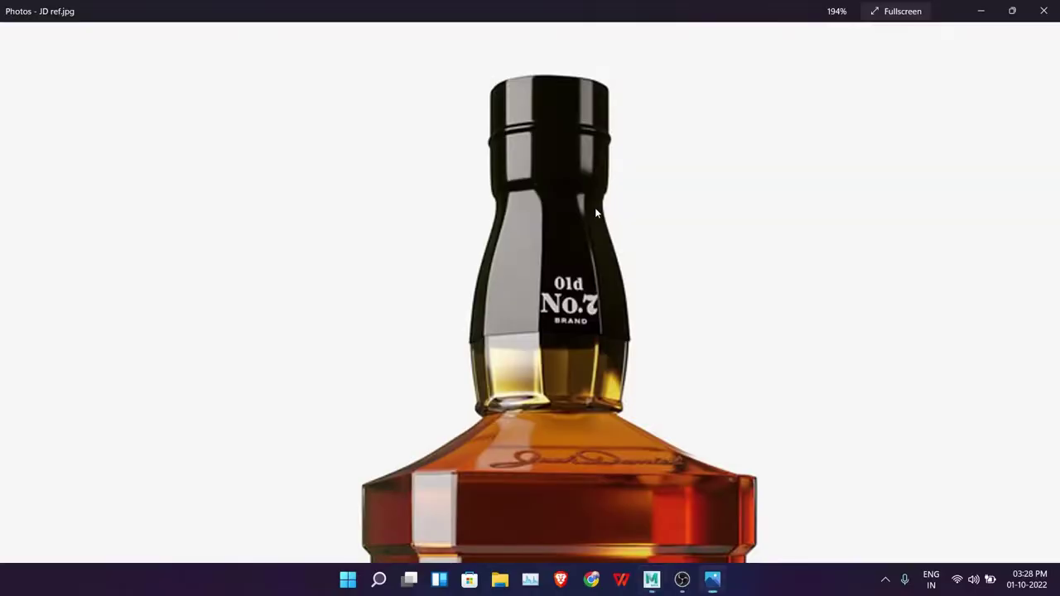
# Step: Insert an edge loop around the neck's middle and bevel it into two loops
pyautogui.scroll(5, 566, 238)
pyautogui.click(542, 201)
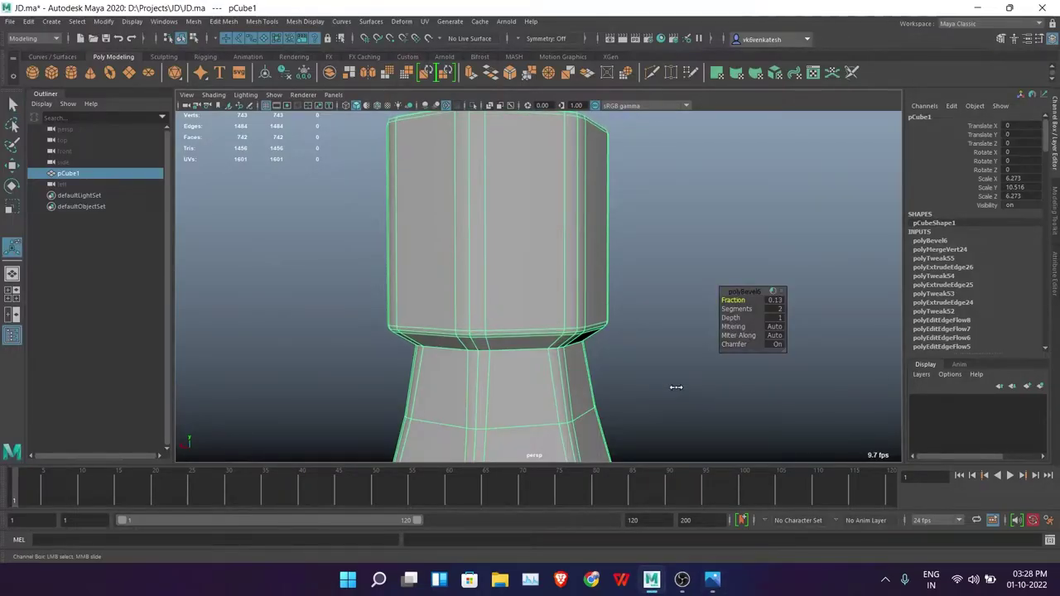
pyautogui.keyDown('alt'); pyautogui.moveTo(676, 386); pyautogui.dragTo(641, 89); pyautogui.keyUp('alt')
pyautogui.click(473, 302)
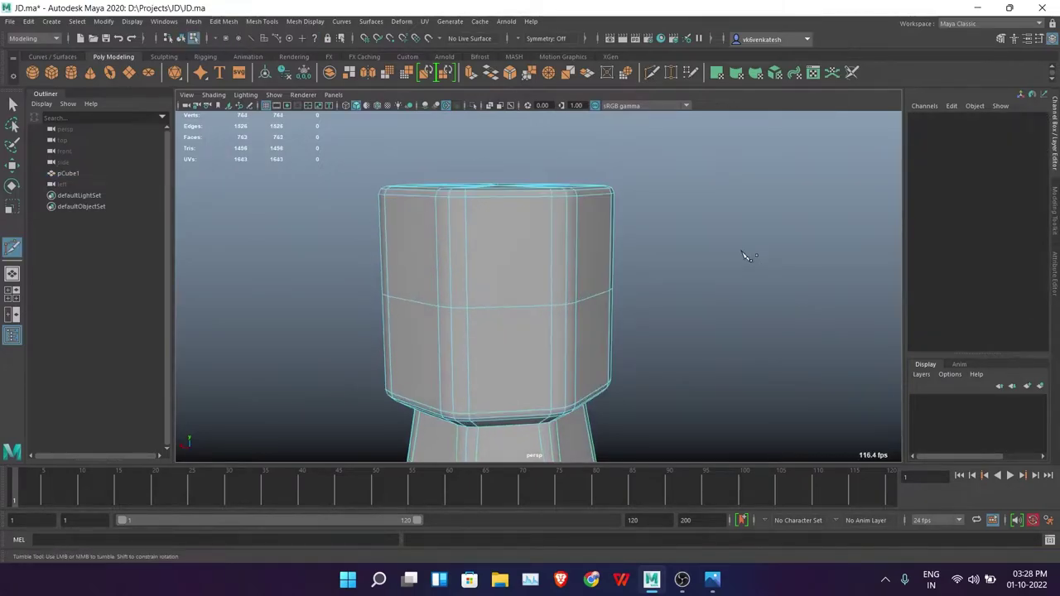
pyautogui.click(511, 73)
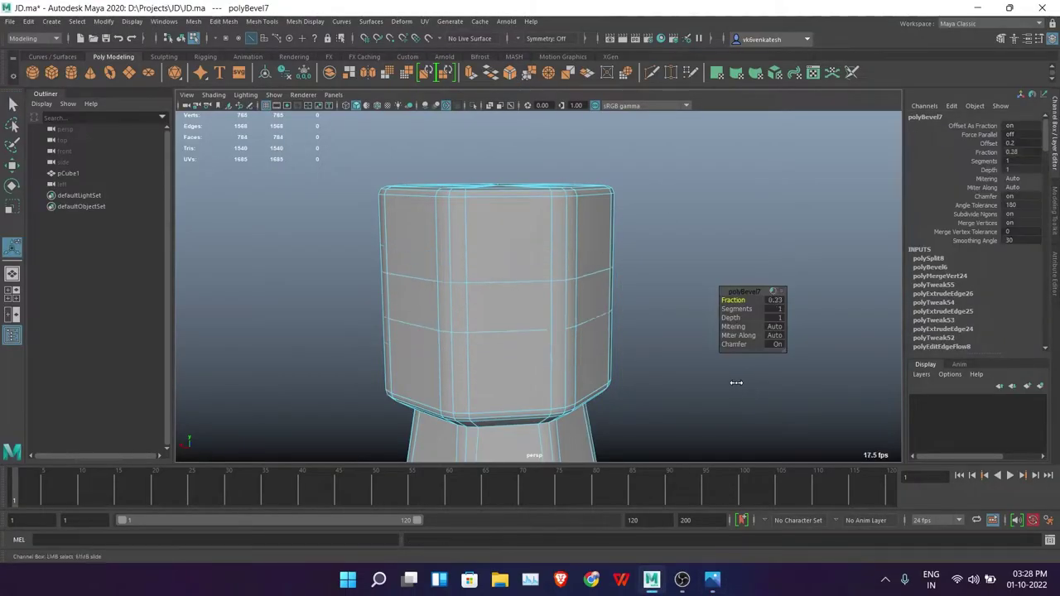
# Step: Extrude the face loop between the two edges outward into a band and bevel its edges
pyautogui.scroll(3, 659, 249)
pyautogui.press('F11')
pyautogui.doubleClick(539, 320)
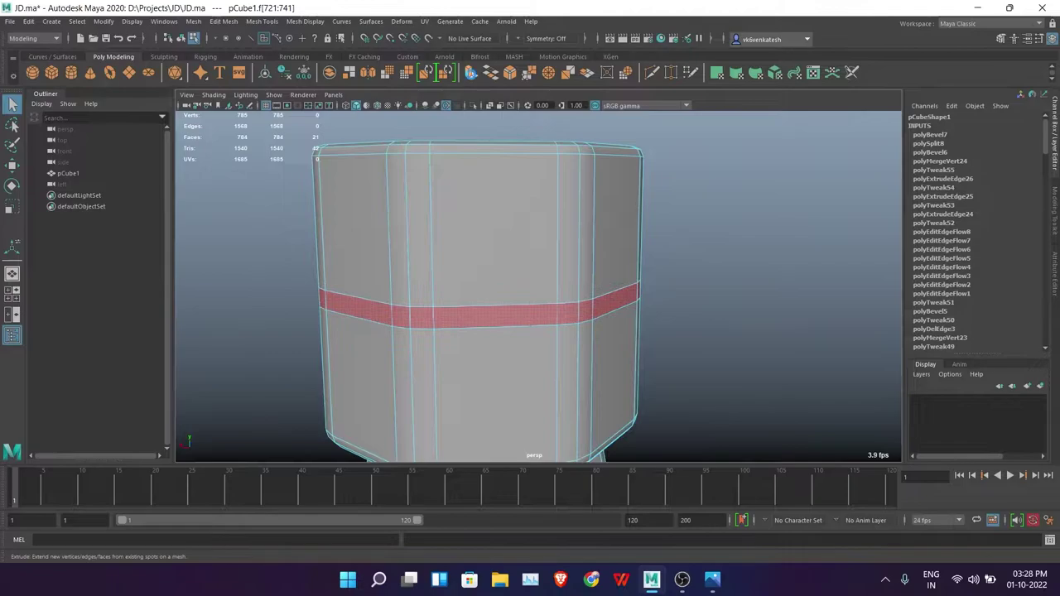
pyautogui.click(437, 74)
pyautogui.press('q')
pyautogui.click(692, 246)
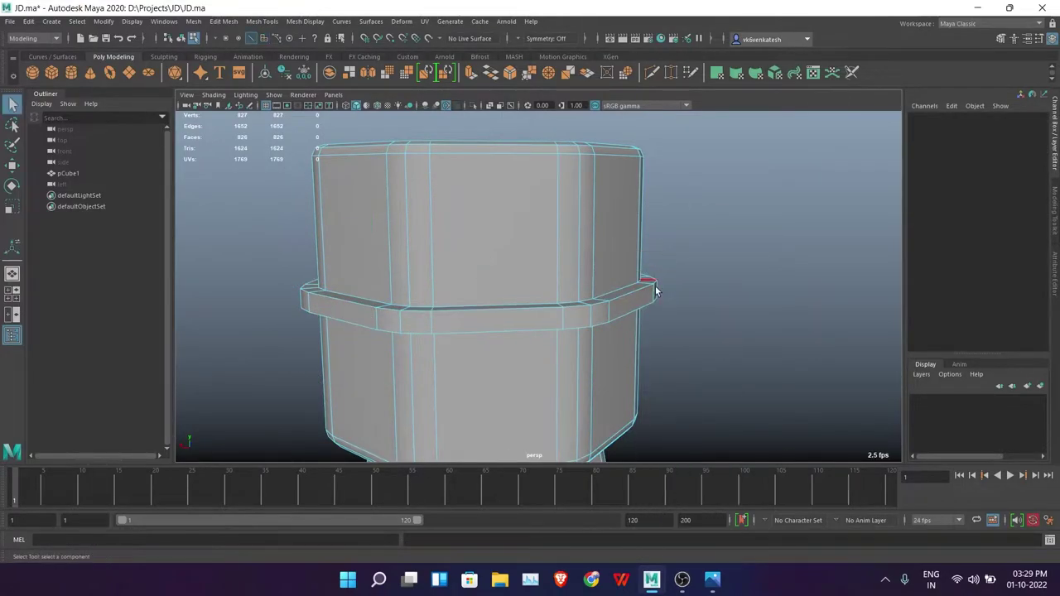
pyautogui.keyDown('alt'); pyautogui.moveTo(692, 246); pyautogui.dragTo(622, 350); pyautogui.keyUp('alt')
pyautogui.click(488, 357)
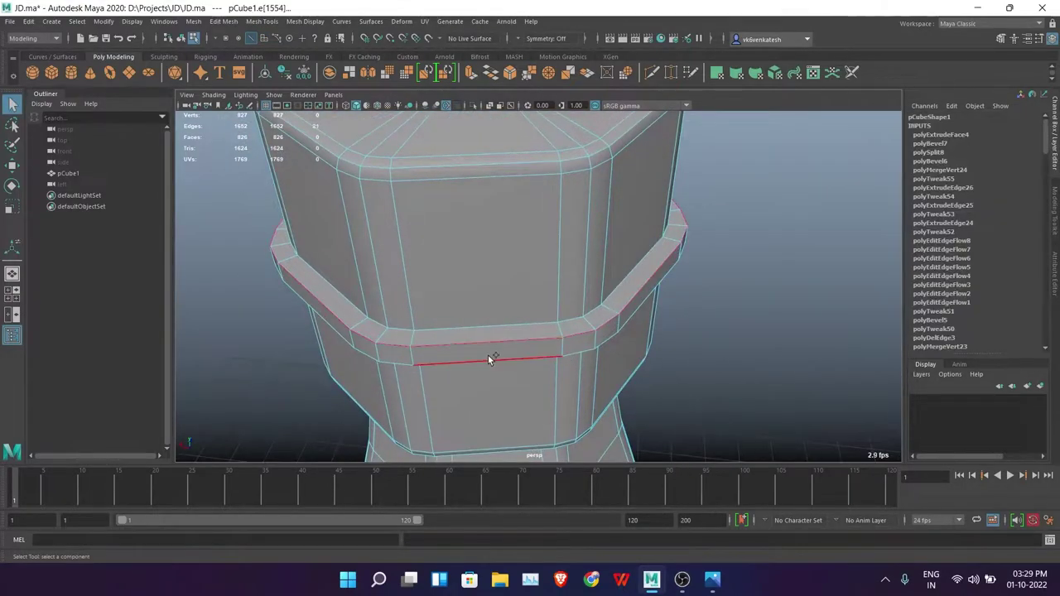
pyautogui.click(511, 75)
pyautogui.click(741, 381)
# Step: Soften the neck's edges and orbit out to review the whole ring
pyautogui.scroll(-3, 740, 210)
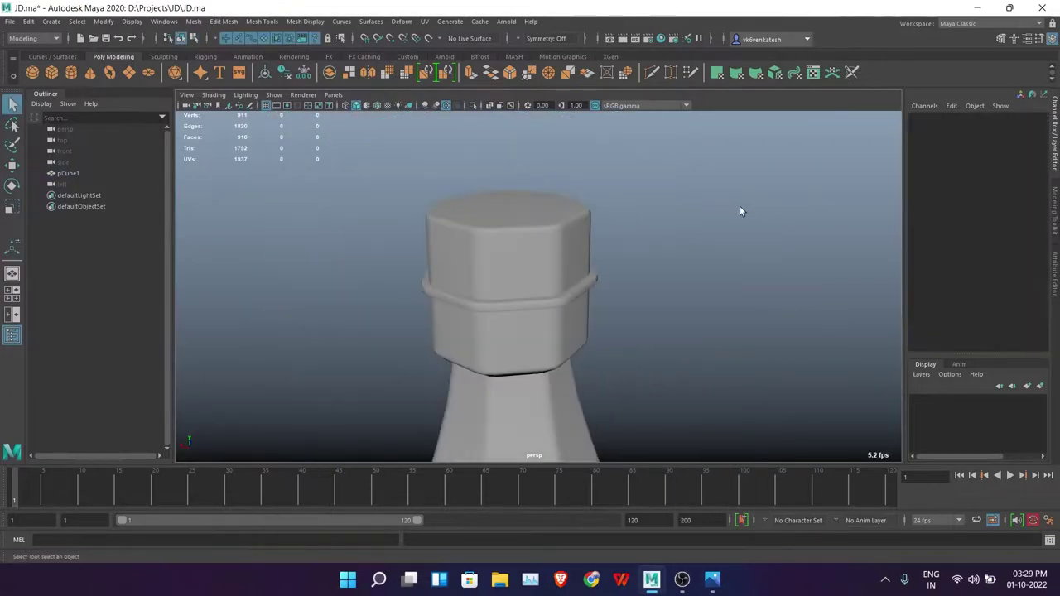
pyautogui.keyDown('alt'); pyautogui.moveTo(740, 210); pyautogui.dragTo(684, 193, button='middle'); pyautogui.keyUp('alt')
pyautogui.click(549, 287)
pyautogui.scroll(3, 549, 287)
pyautogui.rightClick(619, 220)
pyautogui.moveTo(621, 212); pyautogui.dragTo(618, 190, button='right')
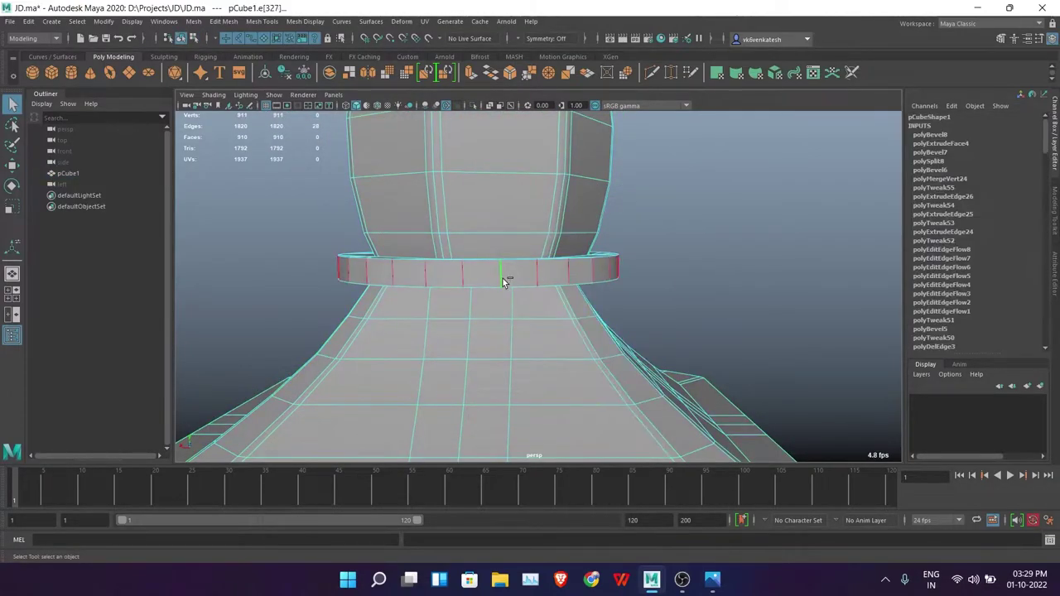
pyautogui.keyDown('shift'); pyautogui.moveTo(679, 232); pyautogui.dragTo(792, 202, button='right'); pyautogui.keyUp('shift')
pyautogui.keyDown('alt'); pyautogui.moveTo(792, 202); pyautogui.dragTo(491, 203); pyautogui.keyUp('alt')
pyautogui.scroll(2, 393, 239)
pyautogui.moveTo(394, 239)
pyautogui.keyDown('alt'); pyautogui.mouseDown()
pyautogui.moveTo(413, 262)
pyautogui.moveTo(699, 330)
pyautogui.moveTo(587, 328)
pyautogui.moveTo(634, 72)
pyautogui.mouseUp(); pyautogui.keyUp('alt')
pyautogui.scroll(-2, 587, 329)
pyautogui.scroll(3, 590, 290)
# Step: Multi-Cut new edges across the neck ring's underside faces
pyautogui.moveTo(643, 282); pyautogui.dragTo(723, 309, button='right')
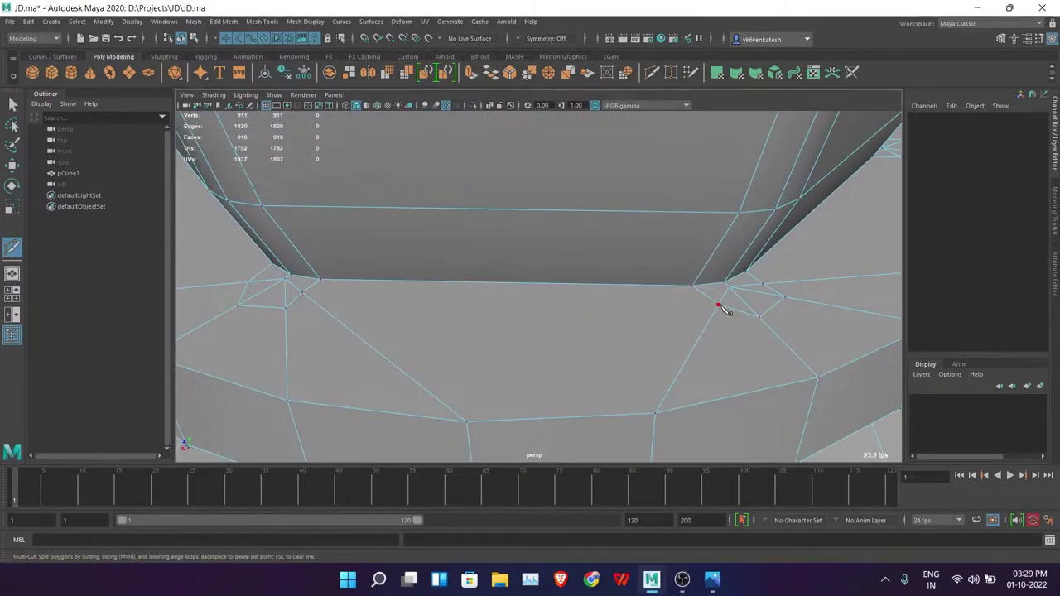
pyautogui.moveTo(495, 342)
pyautogui.keyDown('alt'); pyautogui.mouseDown()
pyautogui.moveTo(525, 355)
pyautogui.moveTo(470, 310)
pyautogui.mouseUp(); pyautogui.keyUp('alt')
pyautogui.moveTo(454, 347)
pyautogui.keyDown('alt'); pyautogui.mouseDown()
pyautogui.moveTo(530, 348)
pyautogui.moveTo(383, 256)
pyautogui.mouseUp(); pyautogui.keyUp('alt')
pyautogui.click(729, 336)
pyautogui.moveTo(729, 336)
pyautogui.keyDown('alt'); pyautogui.mouseDown()
pyautogui.moveTo(506, 312)
pyautogui.moveTo(568, 294)
pyautogui.mouseUp(); pyautogui.keyUp('alt')
pyautogui.click(238, 238)
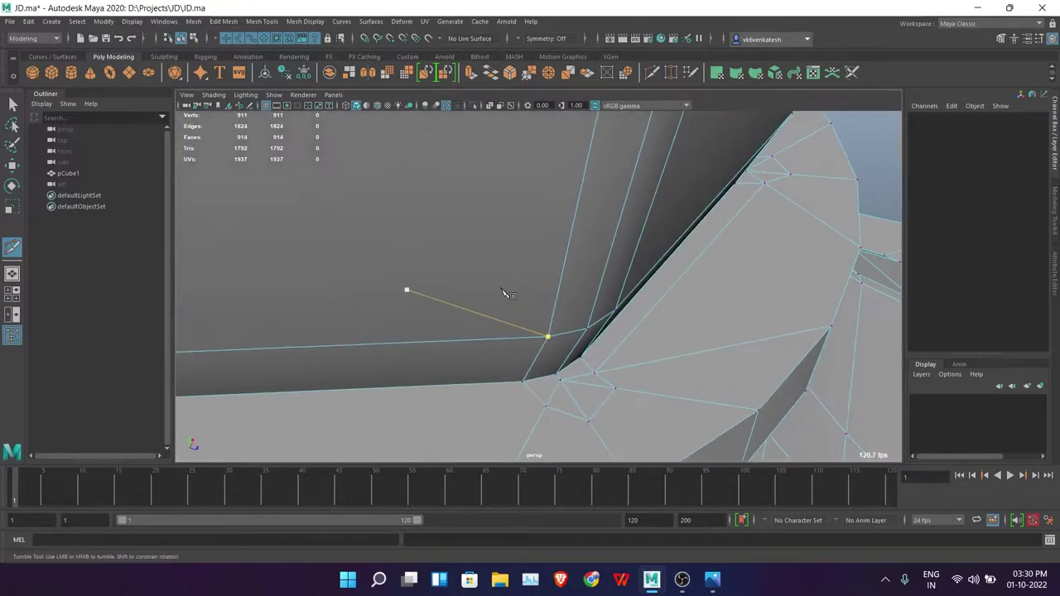
pyautogui.keyDown('alt'); pyautogui.moveTo(237, 238); pyautogui.dragTo(638, 296, button='middle'); pyautogui.keyUp('alt')
pyautogui.click(193, 305)
pyautogui.moveTo(193, 304)
pyautogui.keyDown('alt'); pyautogui.mouseDown()
pyautogui.moveTo(620, 339)
pyautogui.moveTo(334, 240)
pyautogui.mouseUp(); pyautogui.keyUp('alt')
pyautogui.click(717, 274)
# Step: Complete the last underside cut and bevel the ring's edge loops
pyautogui.moveTo(717, 274)
pyautogui.keyDown('alt'); pyautogui.mouseDown()
pyautogui.moveTo(705, 329)
pyautogui.moveTo(497, 293)
pyautogui.mouseUp(); pyautogui.keyUp('alt')
pyautogui.moveTo(497, 293)
pyautogui.keyDown('alt'); pyautogui.mouseDown(button='middle')
pyautogui.moveTo(361, 306)
pyautogui.moveTo(313, 280)
pyautogui.mouseUp(button='middle'); pyautogui.keyUp('alt')
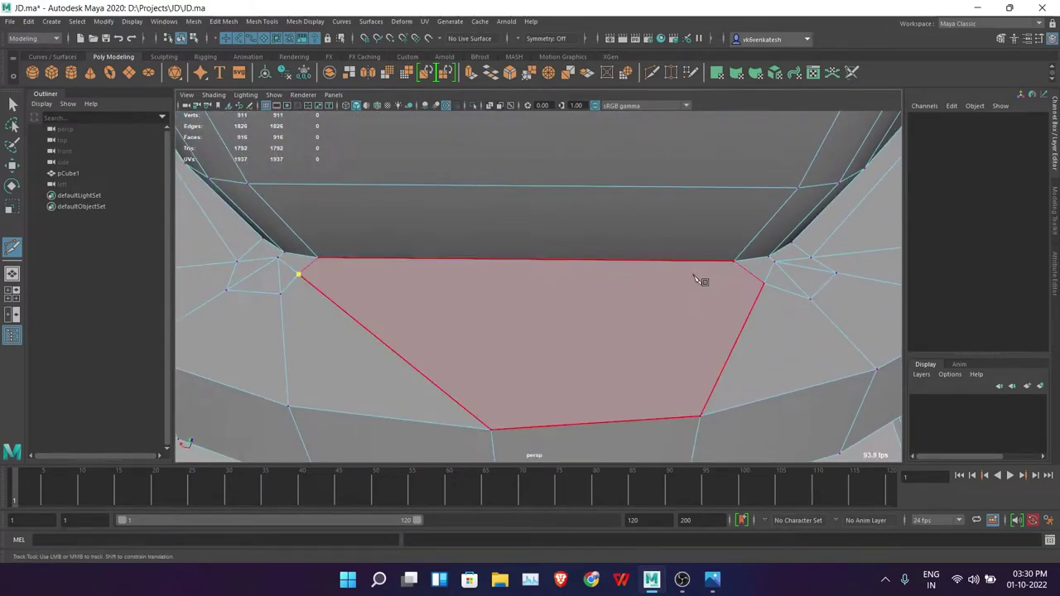
pyautogui.click(766, 287)
pyautogui.moveTo(766, 287)
pyautogui.keyDown('alt'); pyautogui.mouseDown()
pyautogui.moveTo(726, 257)
pyautogui.moveTo(594, 334)
pyautogui.moveTo(580, 249)
pyautogui.mouseUp(); pyautogui.keyUp('alt')
pyautogui.press('q')
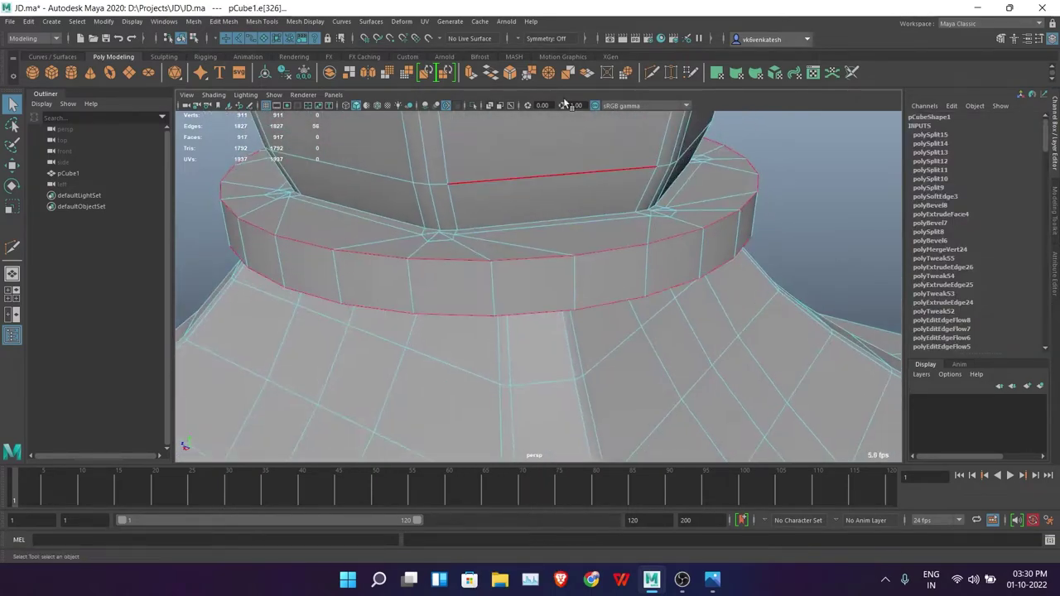
pyautogui.hotkey('ctrl', 'b')
# Step: Cap the bottle base by scaling the border edge ring inward and merging its vertices to a centre point
pyautogui.keyDown('alt'); pyautogui.moveTo(711, 393); pyautogui.dragTo(788, 201); pyautogui.keyUp('alt')
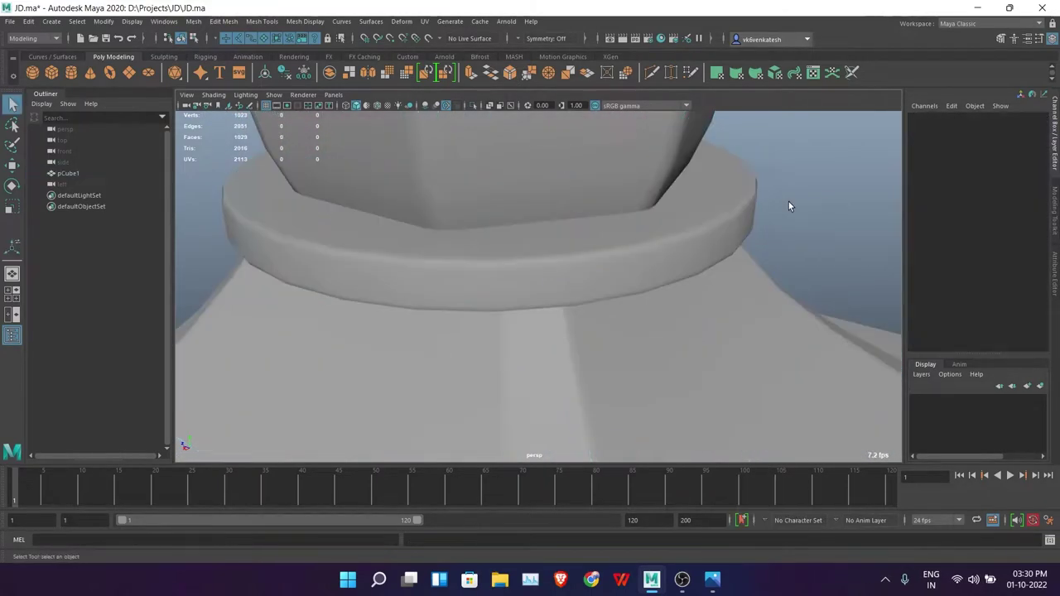
pyautogui.scroll(-5, 596, 258)
pyautogui.click(597, 258)
pyautogui.moveTo(596, 258)
pyautogui.keyDown('alt'); pyautogui.mouseDown()
pyautogui.moveTo(620, 334)
pyautogui.moveTo(619, 288)
pyautogui.moveTo(676, 201)
pyautogui.mouseUp(); pyautogui.keyUp('alt')
pyautogui.press('F10')
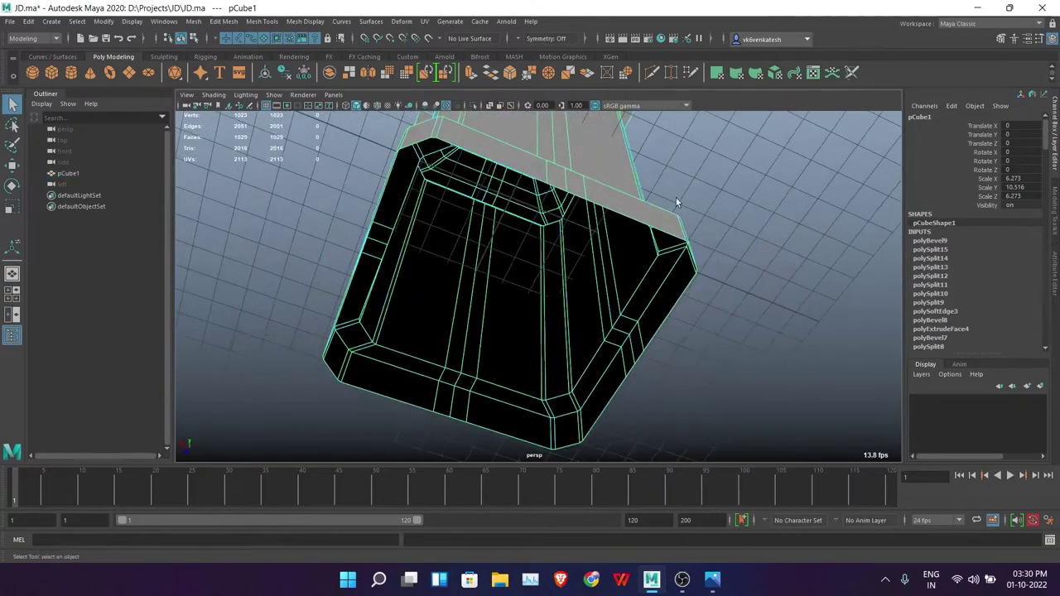
pyautogui.keyDown('shift'); pyautogui.moveTo(531, 298); pyautogui.dragTo(427, 306); pyautogui.keyUp('shift')
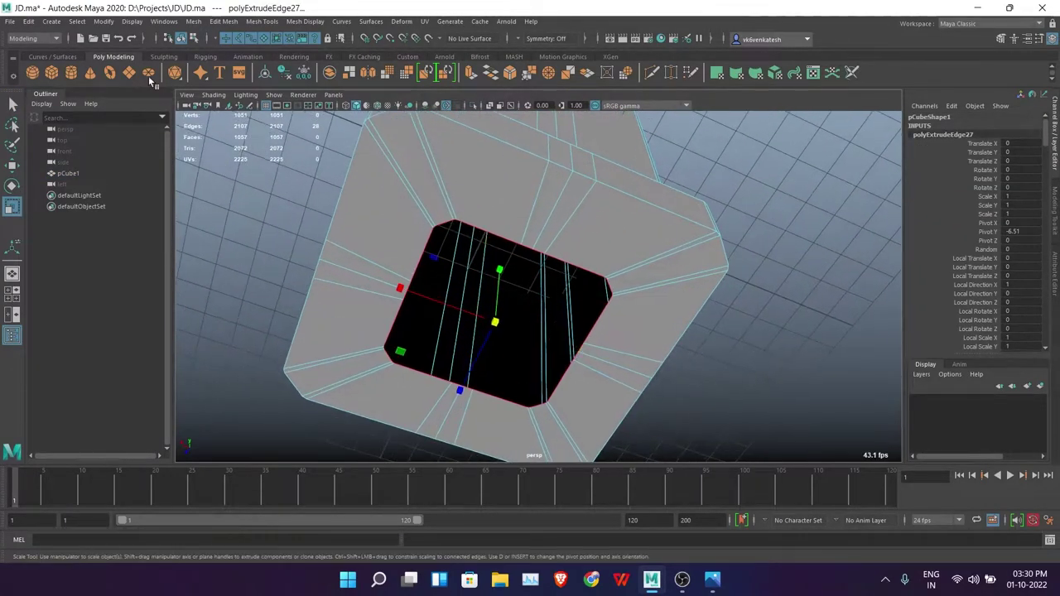
pyautogui.click(76, 21)
pyautogui.click(220, 236)
pyautogui.keyDown('alt'); pyautogui.moveTo(251, 171); pyautogui.dragTo(745, 273); pyautogui.keyUp('alt')
# Step: Select the shoulder edges at the top of the bottle and bevel them
pyautogui.rightClick(804, 248)
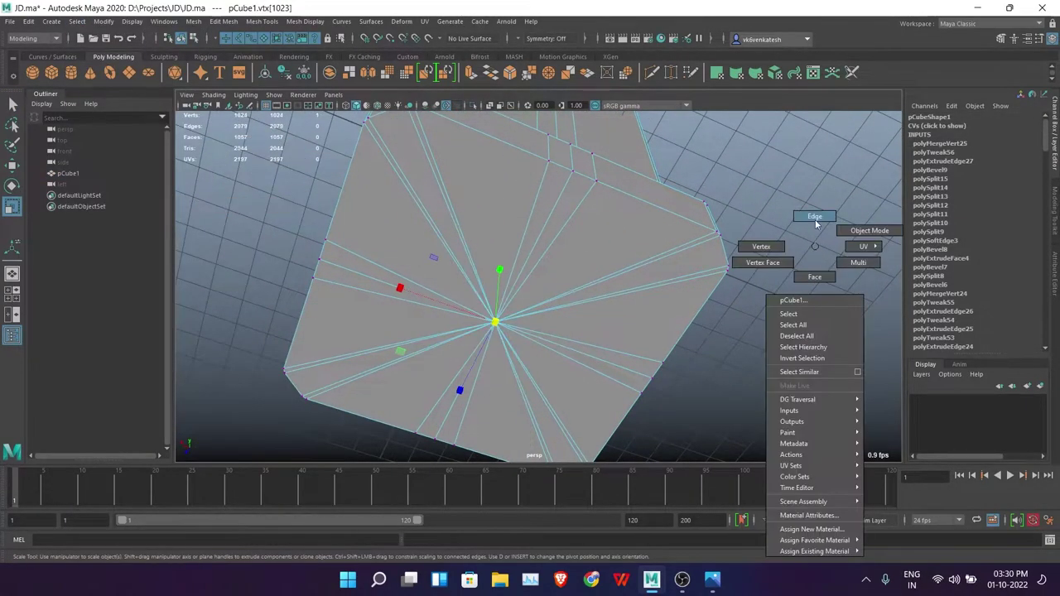
pyautogui.click(538, 208)
pyautogui.press('q')
pyautogui.moveTo(538, 209)
pyautogui.keyDown('alt'); pyautogui.mouseDown()
pyautogui.moveTo(568, 237)
pyautogui.moveTo(565, 360)
pyautogui.mouseUp(); pyautogui.keyUp('alt')
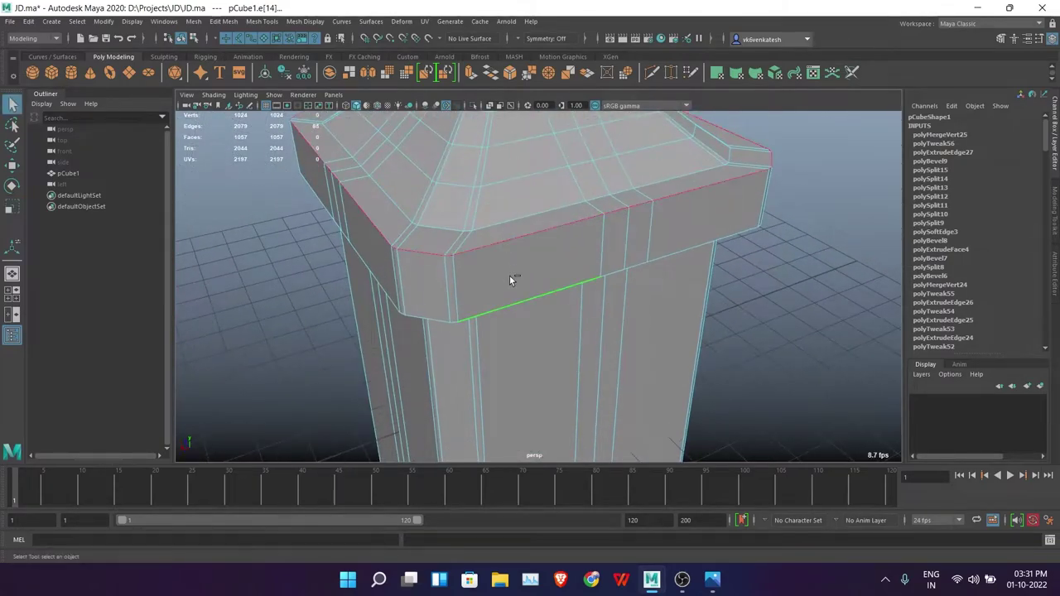
pyautogui.click(508, 73)
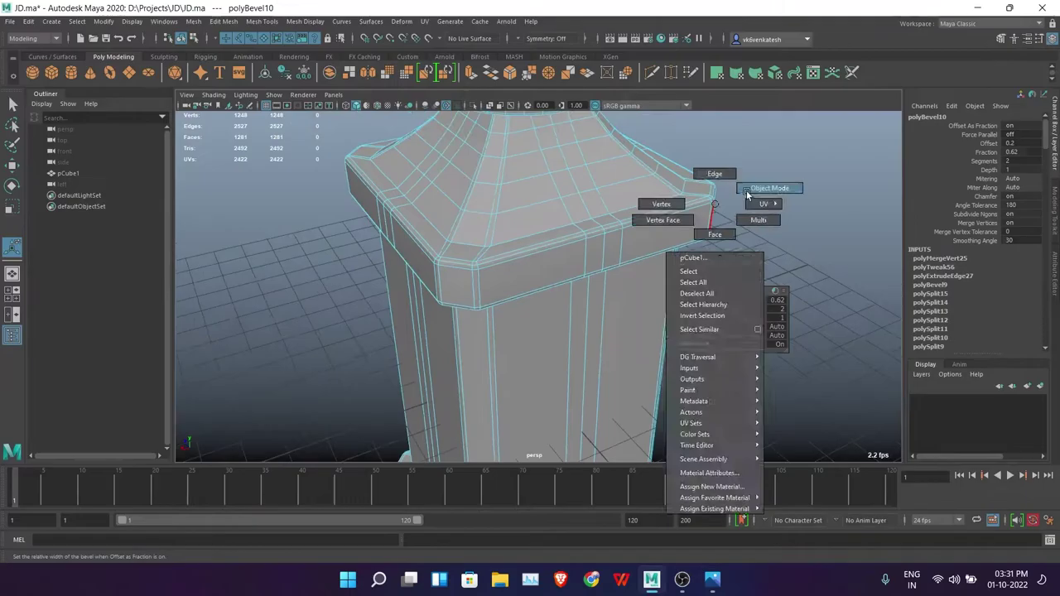
# Step: Bevel the shoulder rim edge at fraction 0.63 with 2 segments, then review the whole bottle
pyautogui.moveTo(710, 207); pyautogui.dragTo(766, 190, button='right')
pyautogui.scroll(-5, 675, 301)
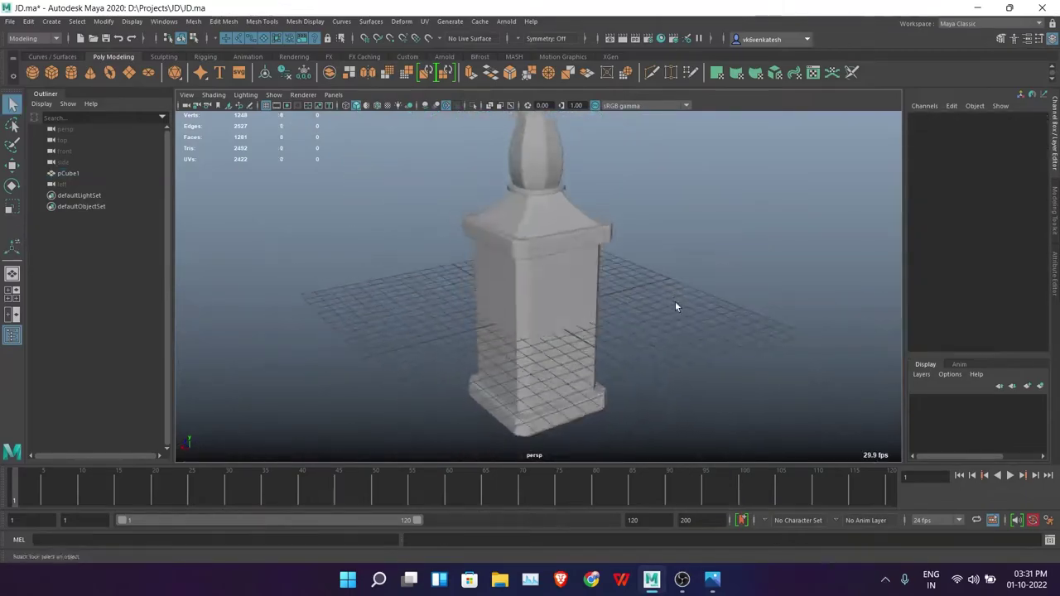
pyautogui.scroll(5, 525, 364)
pyautogui.scroll(3, 525, 370)
pyautogui.click(532, 331)
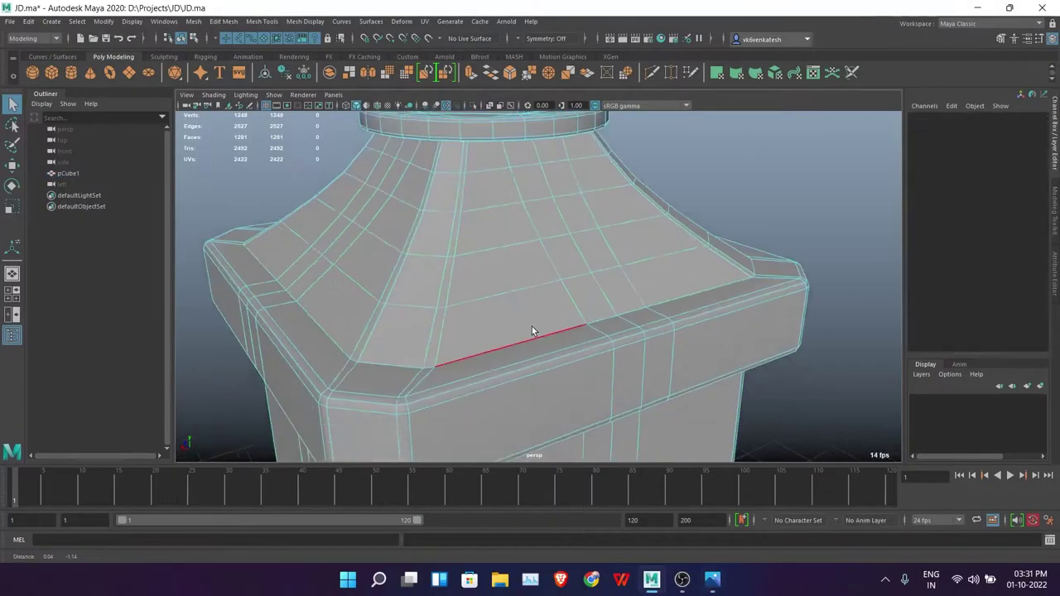
pyautogui.click(508, 74)
pyautogui.click(781, 181)
pyautogui.scroll(-5, 780, 182)
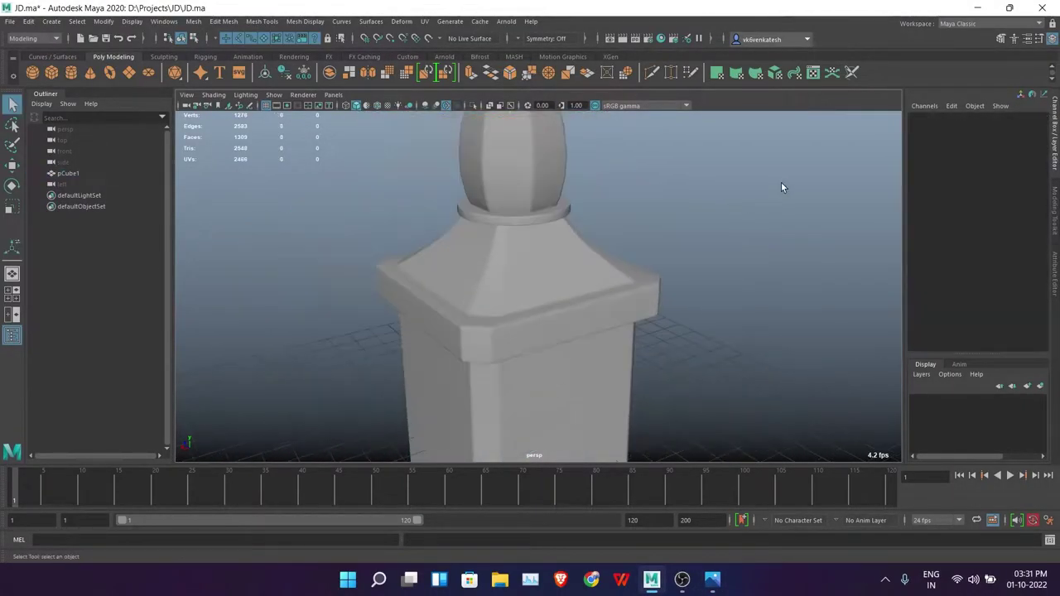
pyautogui.moveTo(781, 181)
pyautogui.keyDown('alt'); pyautogui.mouseDown()
pyautogui.moveTo(516, 265)
pyautogui.moveTo(416, 258)
pyautogui.mouseUp(); pyautogui.keyUp('alt')
# Step: Compare the bottle against the JD ref.jpg reference photo while orbiting around the body
pyautogui.hotkey('alt', 'Tab')
pyautogui.hotkey('alt', 'Tab')
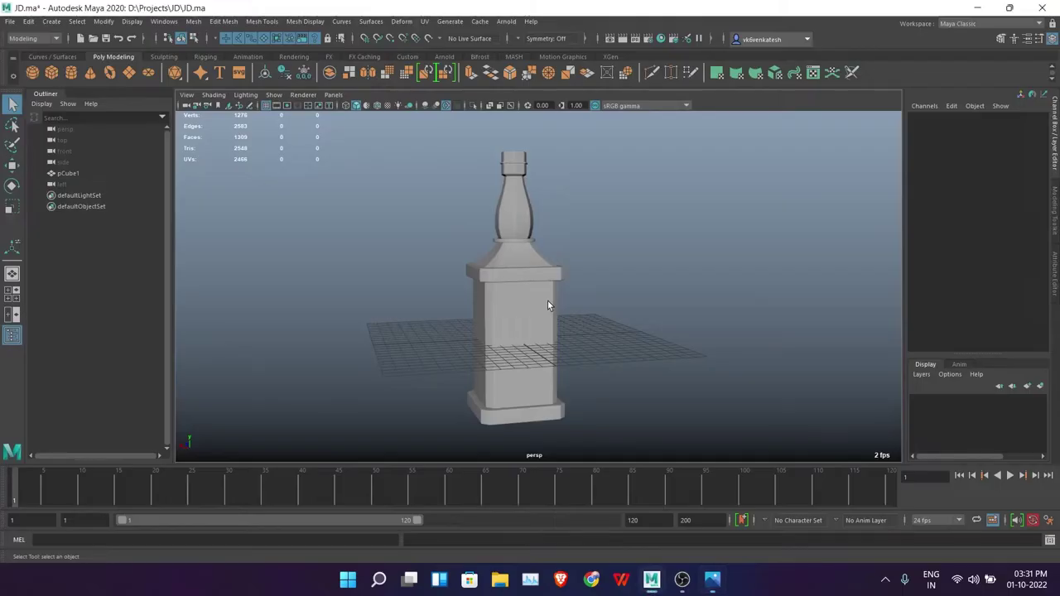
pyautogui.scroll(3, 548, 301)
pyautogui.click(525, 332)
pyautogui.keyDown('alt'); pyautogui.moveTo(525, 331); pyautogui.dragTo(584, 311); pyautogui.keyUp('alt')
pyautogui.click(583, 311)
pyautogui.scroll(-3, 431, 264)
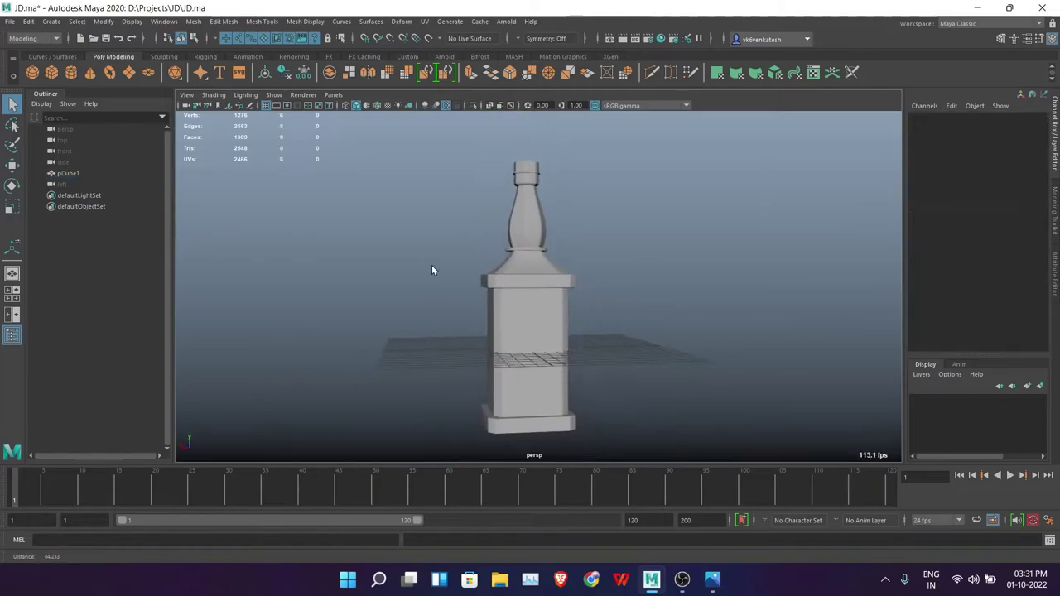
pyautogui.moveTo(431, 264)
pyautogui.keyDown('alt'); pyautogui.mouseDown()
pyautogui.moveTo(497, 259)
pyautogui.moveTo(546, 273)
pyautogui.mouseUp(); pyautogui.keyUp('alt')
pyautogui.hotkey('alt', 'Tab')
pyautogui.hotkey('alt', 'Tab')
# Step: Insert a new edge loop around the bottle body with Multi-Cut and select the whole loop
pyautogui.scroll(5, 497, 259)
pyautogui.click(496, 259)
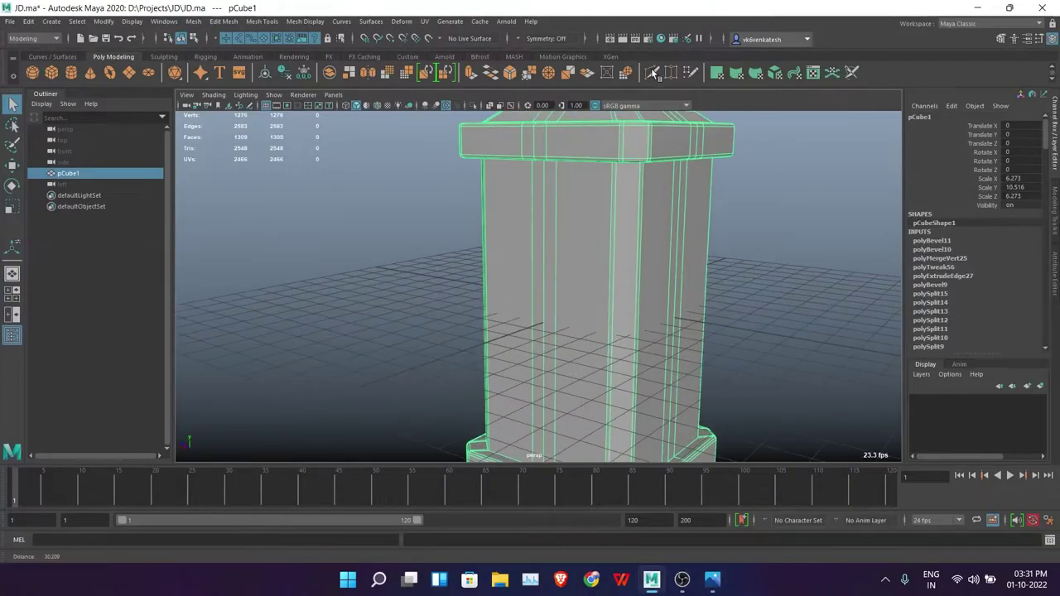
pyautogui.keyDown('shift'); pyautogui.moveTo(546, 274); pyautogui.dragTo(610, 324, button='right'); pyautogui.keyUp('shift')
pyautogui.keyDown('ctrl'); pyautogui.click(610, 324); pyautogui.keyUp('ctrl')
pyautogui.keyDown('alt'); pyautogui.moveTo(610, 324); pyautogui.dragTo(692, 232); pyautogui.keyUp('alt')
pyautogui.doubleClick(592, 293)
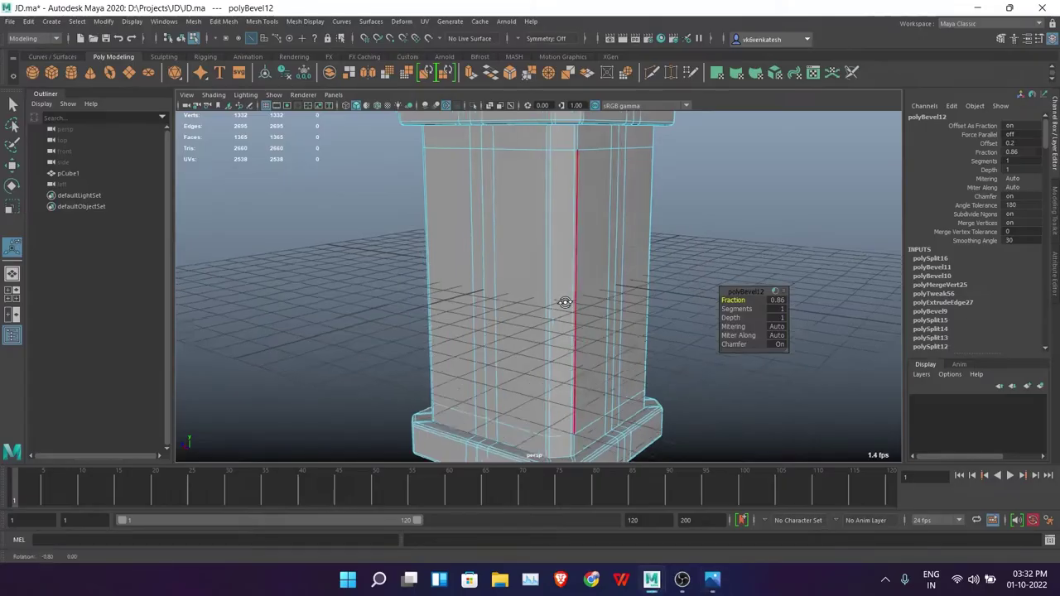
pyautogui.keyDown('alt'); pyautogui.moveTo(560, 301); pyautogui.dragTo(617, 220); pyautogui.keyUp('alt')
pyautogui.rightClick(617, 219)
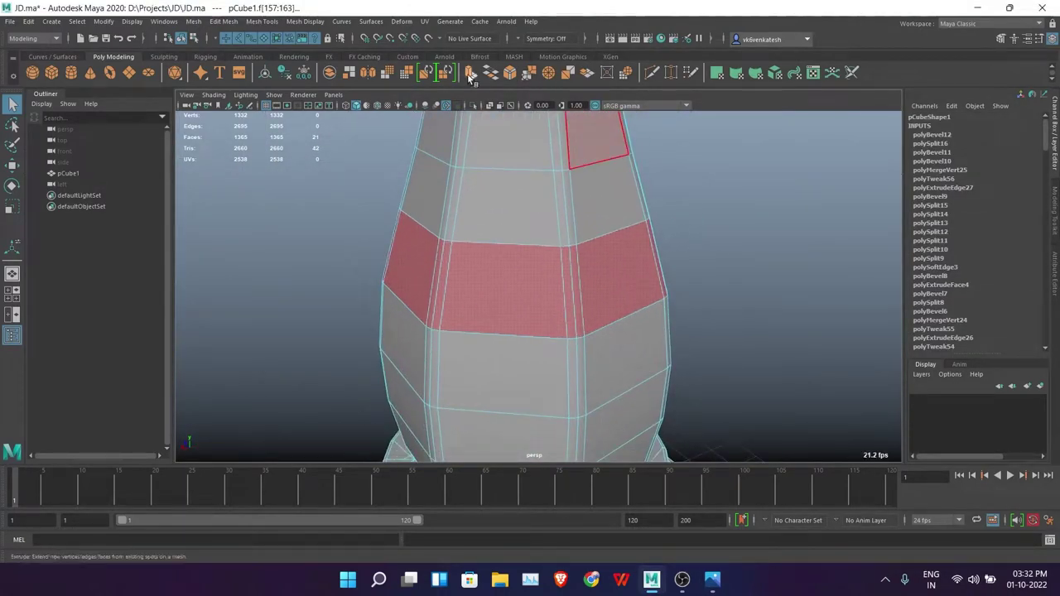
# Step: Extrude the neck face band, delete the selected faces and merge the open border edges closed
pyautogui.click(469, 75)
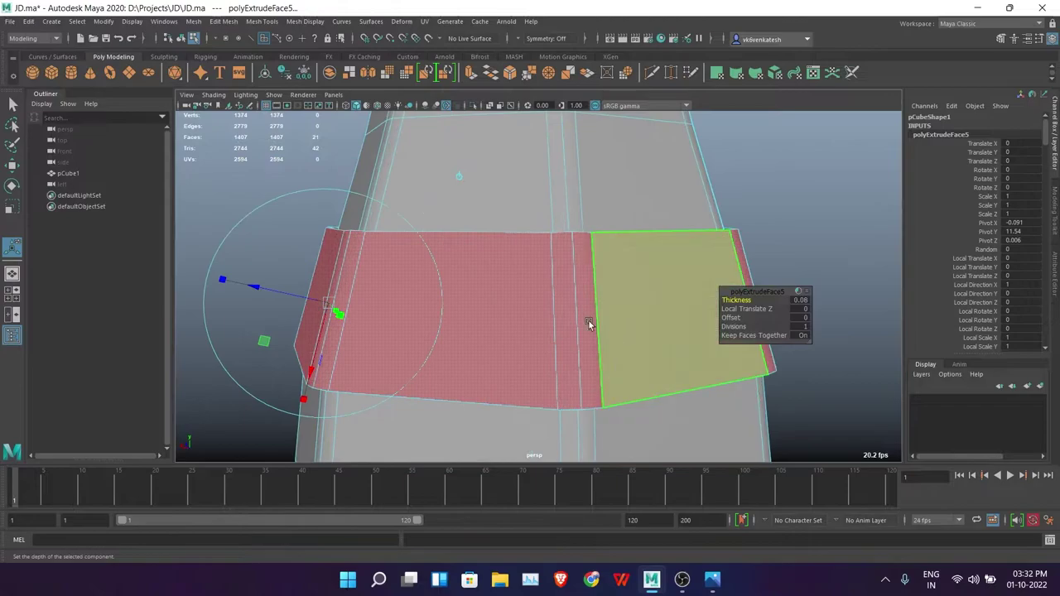
pyautogui.moveTo(587, 323)
pyautogui.keyDown('alt'); pyautogui.mouseDown()
pyautogui.moveTo(485, 326)
pyautogui.moveTo(538, 289)
pyautogui.moveTo(327, 244)
pyautogui.mouseUp(); pyautogui.keyUp('alt')
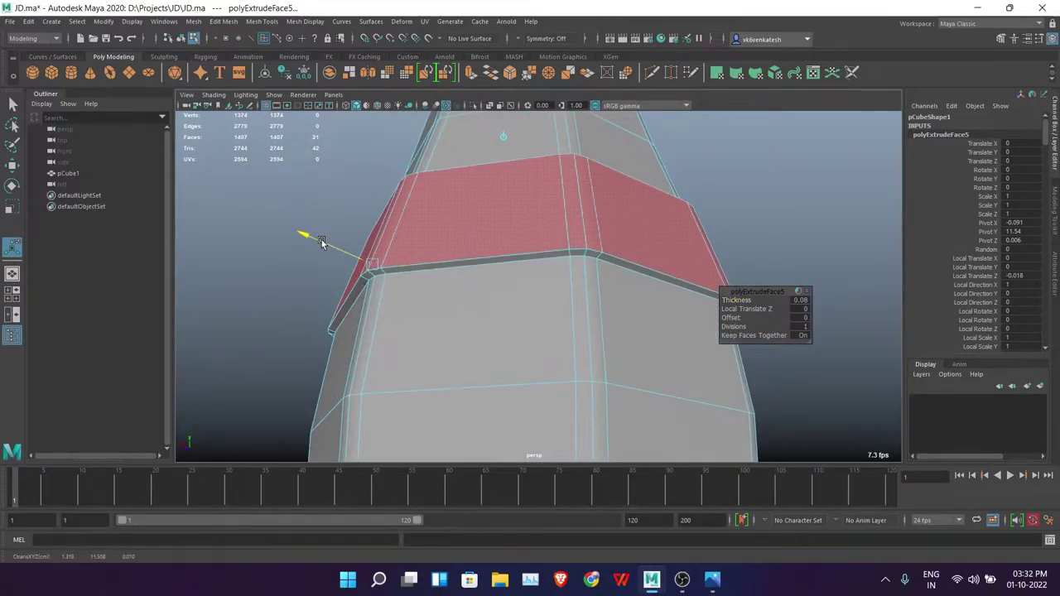
pyautogui.moveTo(762, 215); pyautogui.dragTo(816, 206, button='right')
pyautogui.moveTo(672, 319)
pyautogui.keyDown('alt'); pyautogui.mouseDown()
pyautogui.moveTo(734, 351)
pyautogui.moveTo(790, 229)
pyautogui.moveTo(809, 225)
pyautogui.mouseUp(); pyautogui.keyUp('alt')
pyautogui.press('Delete')
pyautogui.moveTo(811, 229); pyautogui.dragTo(811, 194, button='right')
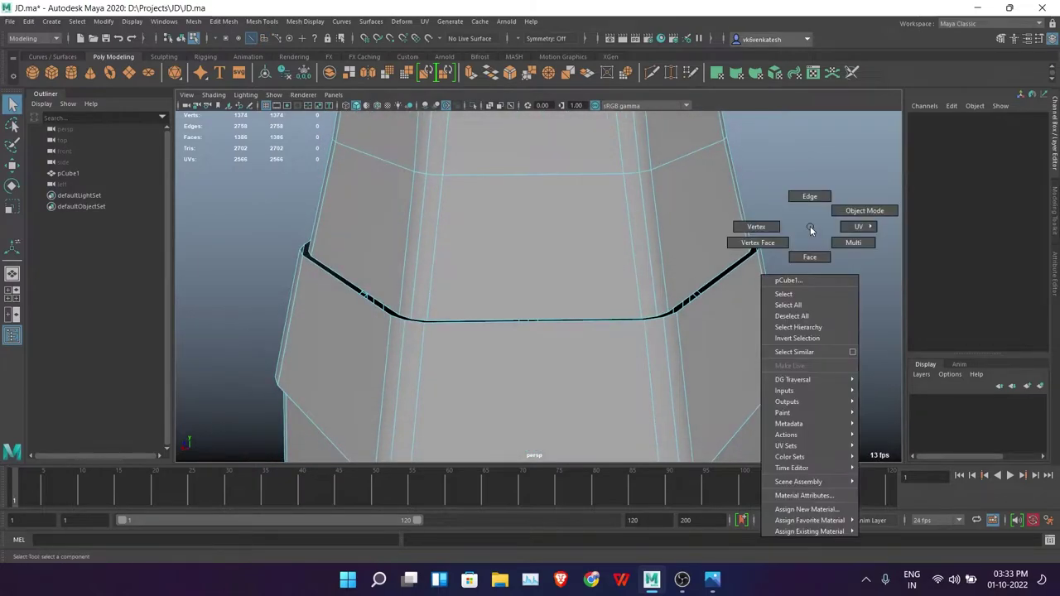
pyautogui.doubleClick(716, 284)
pyautogui.click(103, 21)
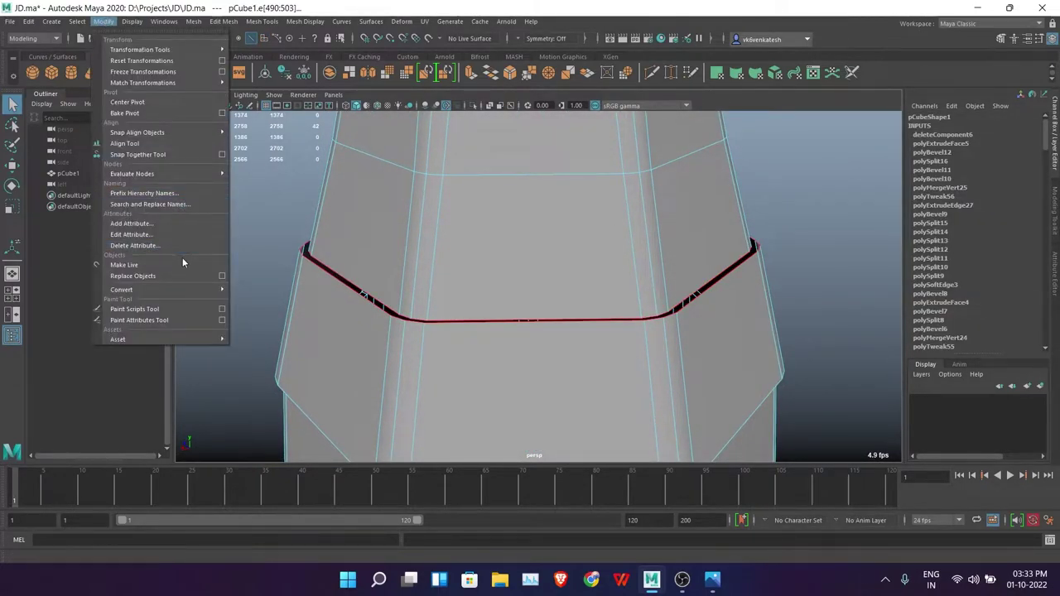
pyautogui.click(159, 233)
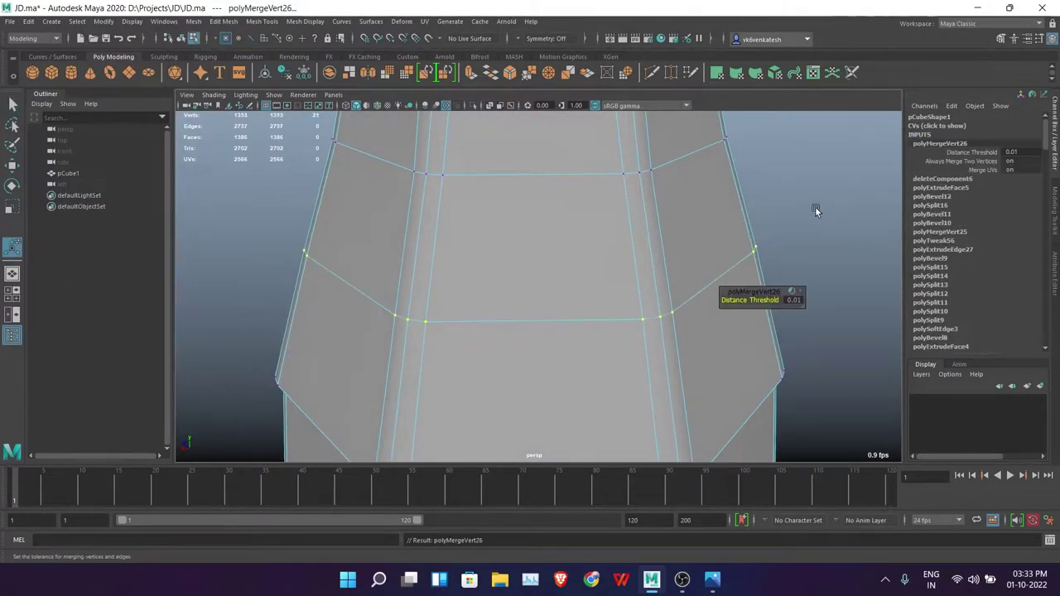
# Step: Bevel an edge loop on the neck to form the raised ring
pyautogui.scroll(5, 811, 194)
pyautogui.scroll(-8, 655, 251)
pyautogui.scroll(8, 597, 301)
pyautogui.doubleClick(598, 300)
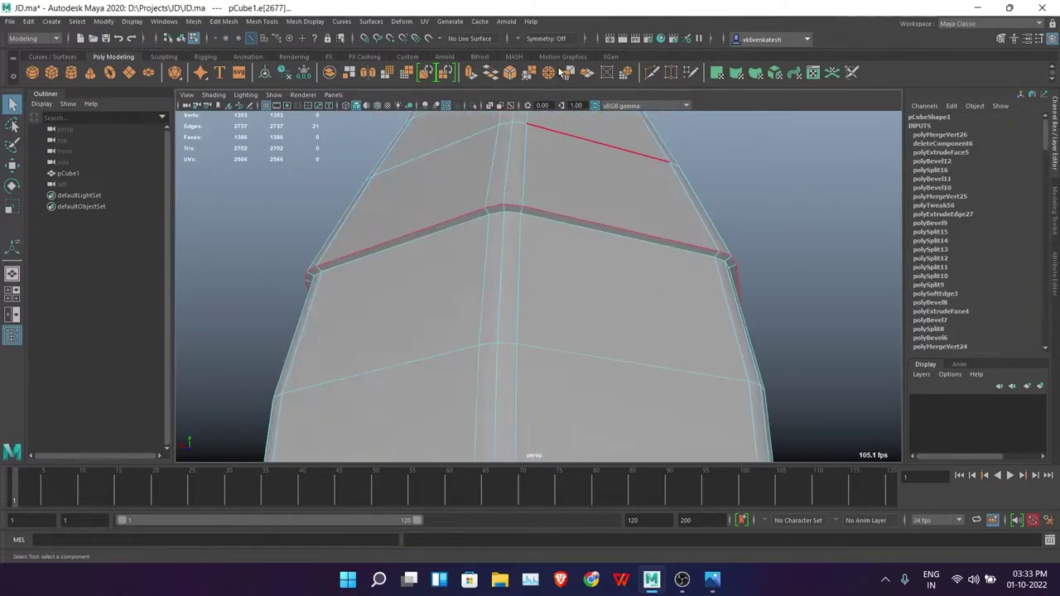
pyautogui.click(562, 73)
# Step: Return to object selection and orbit around the finished bottle to check it
pyautogui.moveTo(778, 252); pyautogui.dragTo(845, 229, button='right')
pyautogui.scroll(-5, 686, 291)
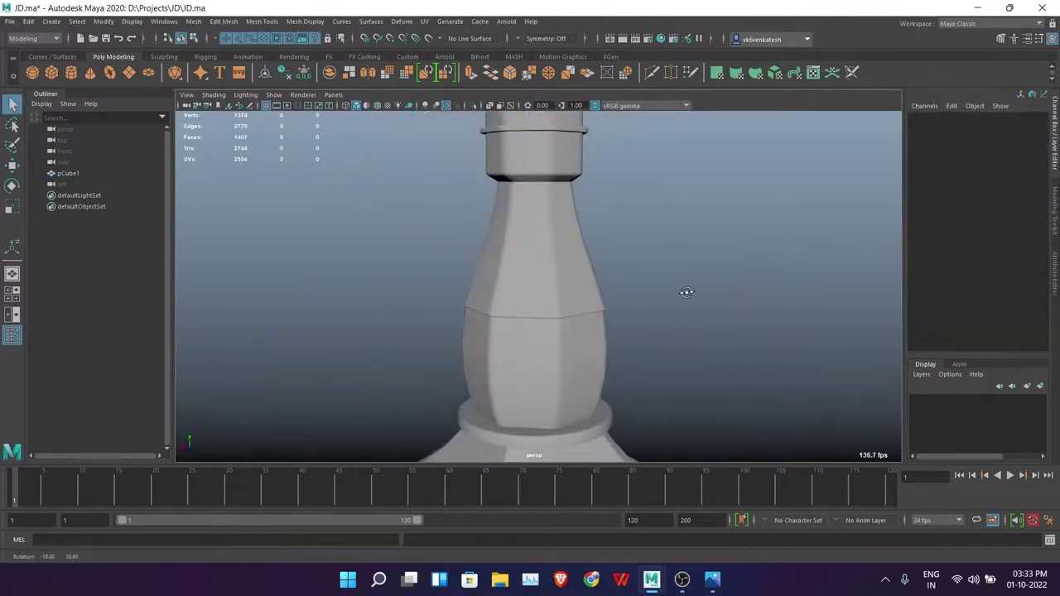
pyautogui.scroll(-3, 618, 237)
pyautogui.scroll(-2, 629, 259)
pyautogui.keyDown('alt'); pyautogui.moveTo(619, 254); pyautogui.dragTo(498, 260); pyautogui.keyUp('alt')
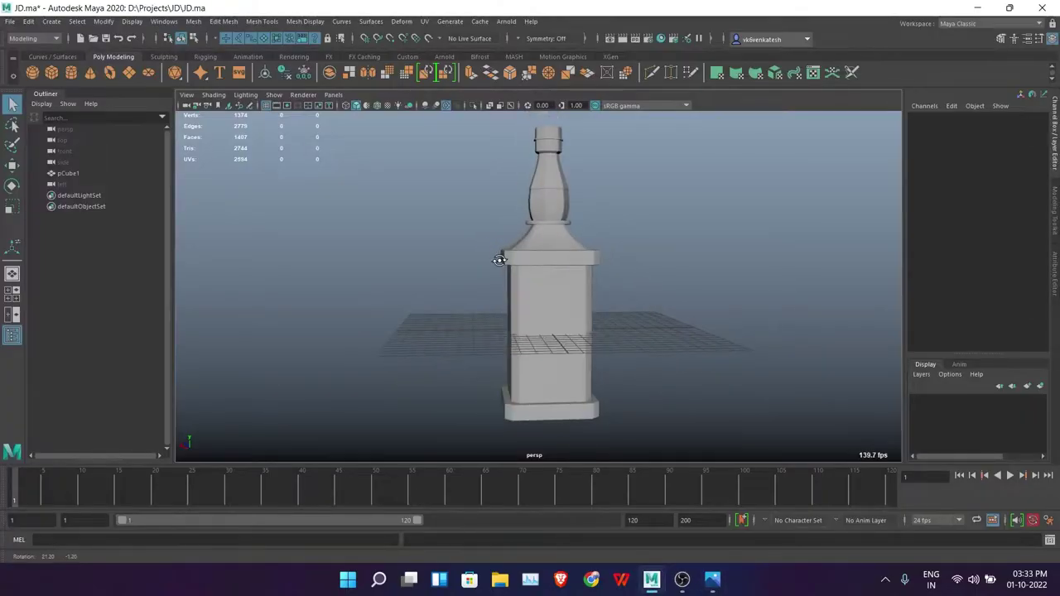
pyautogui.click(555, 321)
pyautogui.keyDown('alt'); pyautogui.moveTo(555, 321); pyautogui.dragTo(646, 315); pyautogui.keyUp('alt')
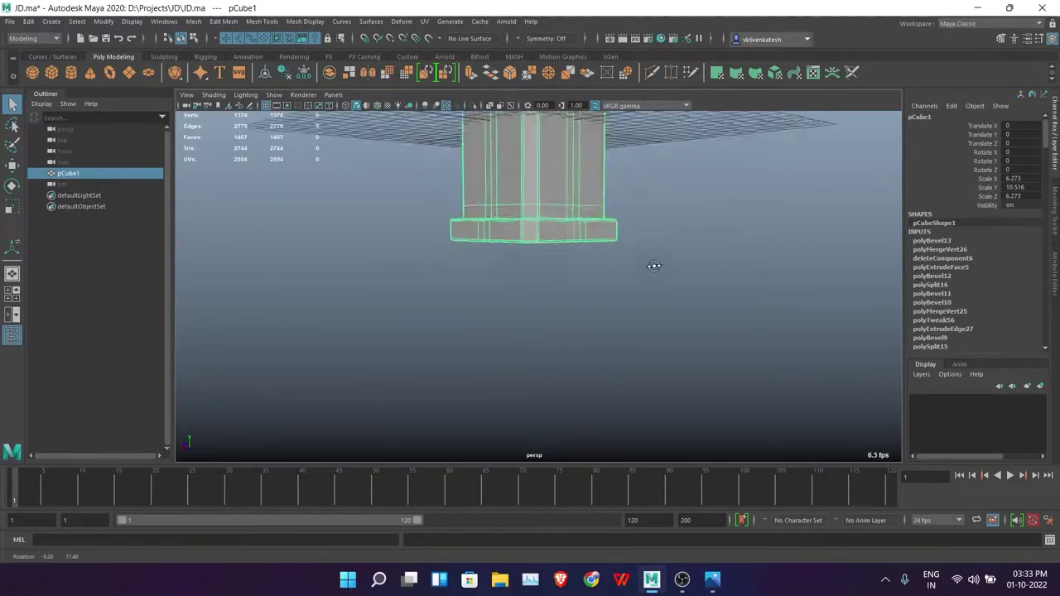
pyautogui.moveTo(648, 351)
pyautogui.keyDown('alt'); pyautogui.mouseDown()
pyautogui.moveTo(685, 310)
pyautogui.moveTo(678, 289)
pyautogui.moveTo(540, 230)
pyautogui.mouseUp(); pyautogui.keyUp('alt')
# Step: Frame a low three-quarter view of the bottle and switch to the UV Editing workspace
pyautogui.press('w')
pyautogui.click(639, 305)
pyautogui.moveTo(537, 189)
pyautogui.keyDown('alt'); pyautogui.mouseDown()
pyautogui.moveTo(639, 305)
pyautogui.moveTo(589, 355)
pyautogui.mouseUp(); pyautogui.keyUp('alt')
pyautogui.click(589, 355)
pyautogui.moveTo(589, 354)
pyautogui.keyDown('alt'); pyautogui.mouseDown(button='right')
pyautogui.moveTo(682, 240)
pyautogui.moveTo(590, 325)
pyautogui.mouseUp(button='right'); pyautogui.keyUp('alt')
pyautogui.click(647, 268)
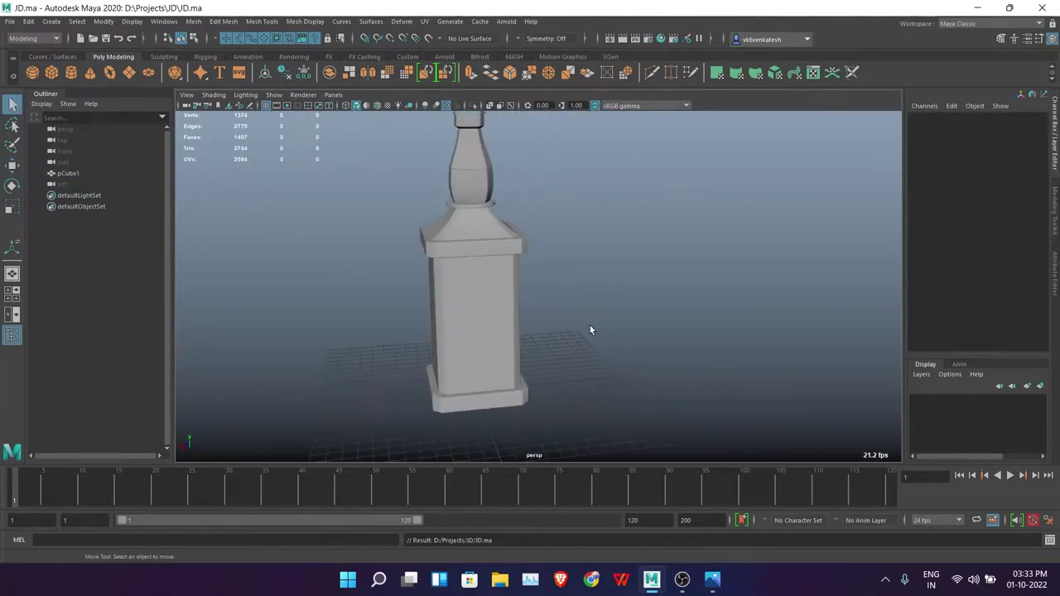
pyautogui.keyDown('alt'); pyautogui.moveTo(589, 326); pyautogui.dragTo(556, 298); pyautogui.keyUp('alt')
pyautogui.click(966, 23)
pyautogui.click(953, 93)
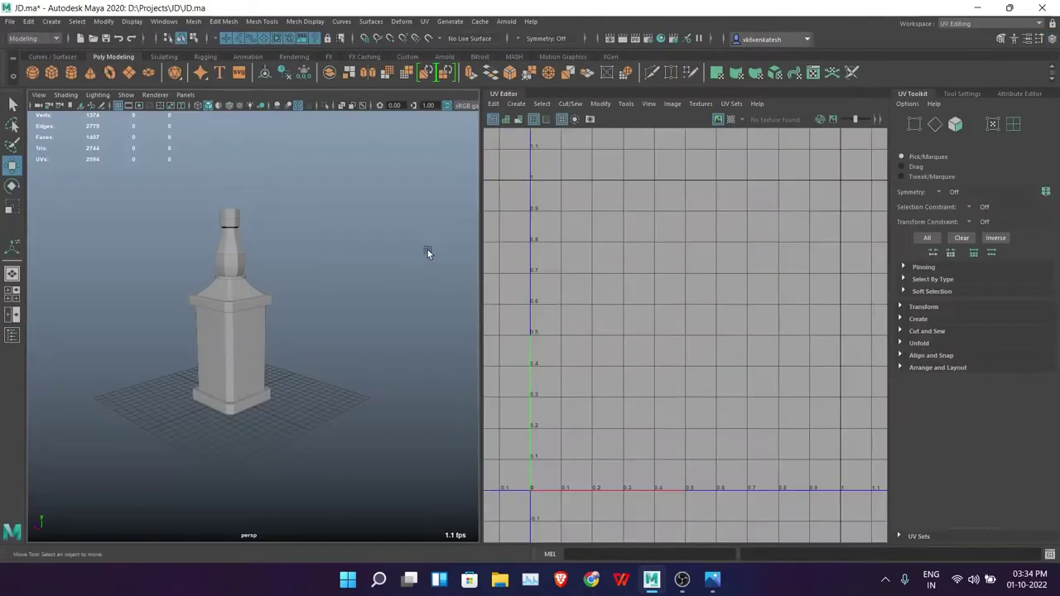
# Step: Select and frame the bottle, then apply a camera-based UV projection
pyautogui.click(258, 406)
pyautogui.press('f')
pyautogui.click(414, 22)
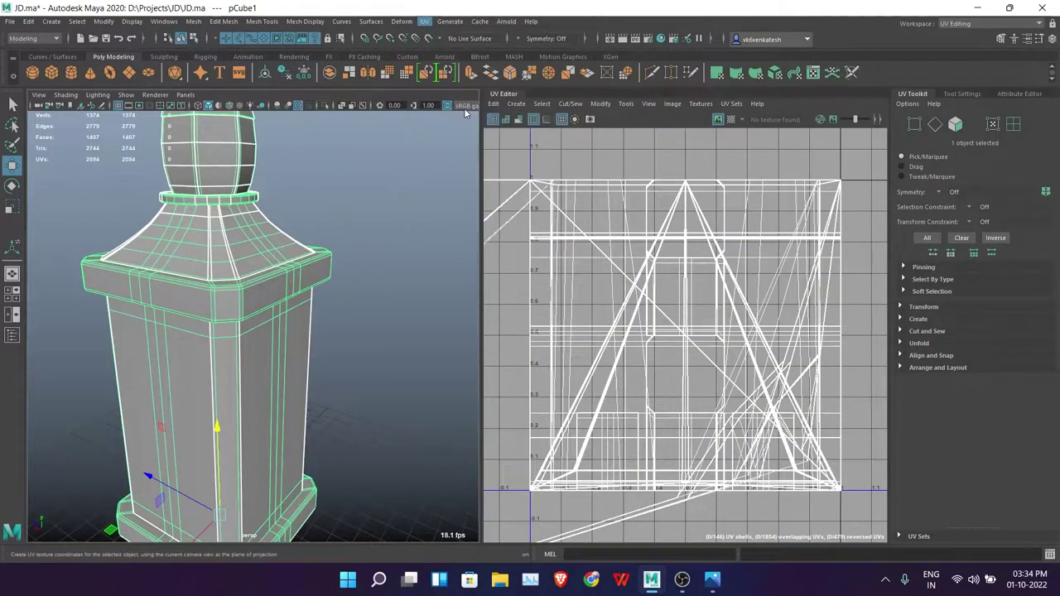
pyautogui.click(463, 85)
# Step: Cut UV seams along the edge loops below the shoulder and at the base
pyautogui.moveTo(414, 232); pyautogui.dragTo(414, 204, button='right')
pyautogui.scroll(5, 248, 267)
pyautogui.doubleClick(263, 331)
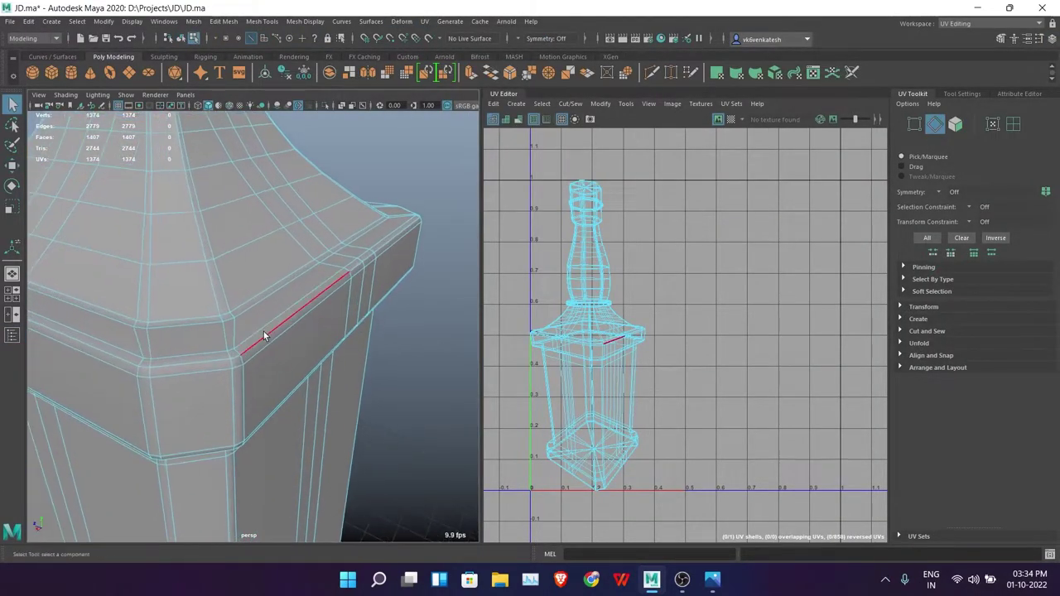
pyautogui.moveTo(264, 332)
pyautogui.keyDown('alt'); pyautogui.mouseDown()
pyautogui.moveTo(284, 383)
pyautogui.moveTo(246, 180)
pyautogui.moveTo(348, 268)
pyautogui.moveTo(256, 289)
pyautogui.moveTo(284, 243)
pyautogui.moveTo(273, 447)
pyautogui.mouseUp(); pyautogui.keyUp('alt')
pyautogui.doubleClick(284, 243)
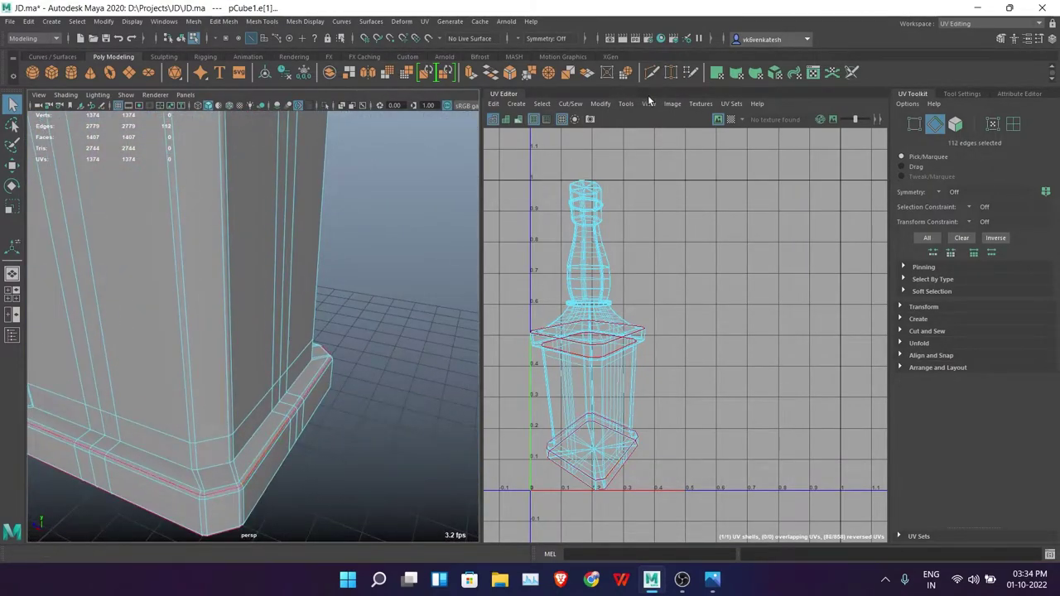
pyautogui.click(425, 22)
pyautogui.click(904, 307)
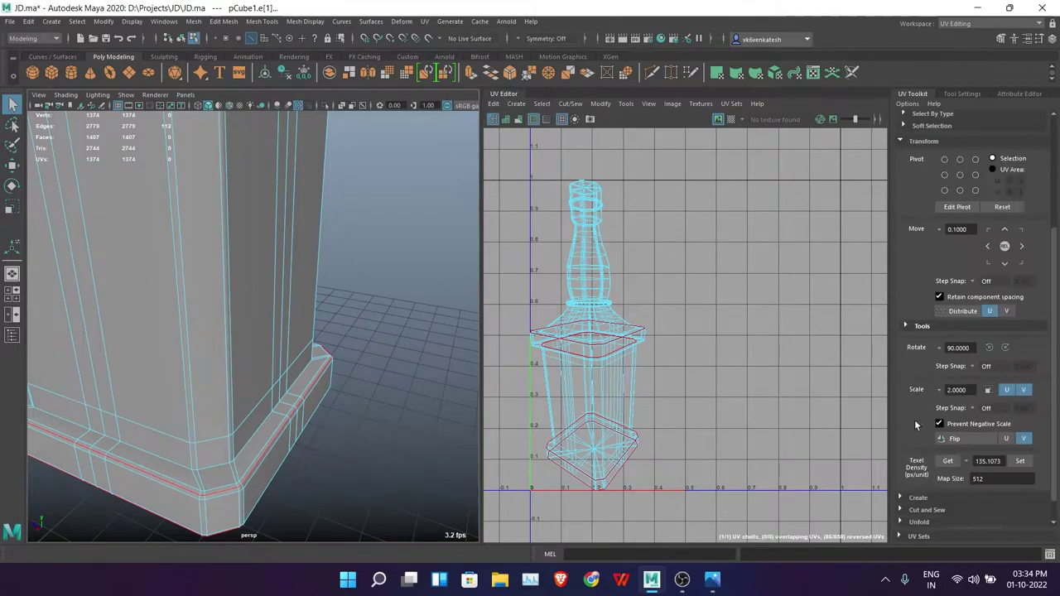
pyautogui.scroll(-3, 938, 397)
pyautogui.scroll(-2, 938, 417)
pyautogui.click(915, 439)
pyautogui.press('w')
pyautogui.moveTo(274, 347)
pyautogui.keyDown('alt'); pyautogui.mouseDown()
pyautogui.moveTo(384, 340)
pyautogui.moveTo(263, 326)
pyautogui.mouseUp(); pyautogui.keyUp('alt')
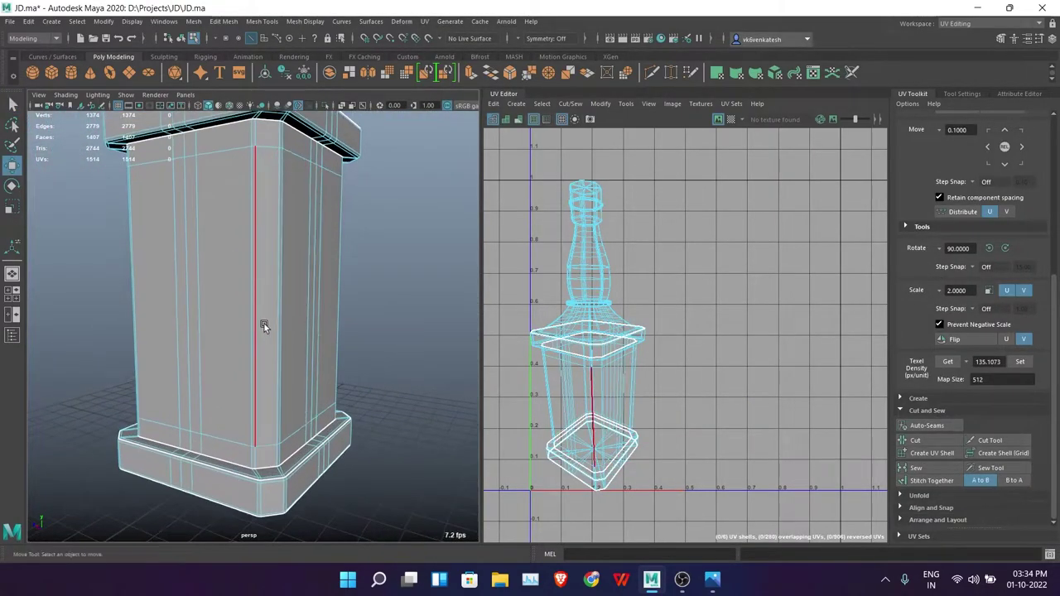
# Step: Select the pillar body's side faces and cut and unfold them into a flat UV strip
pyautogui.click(851, 72)
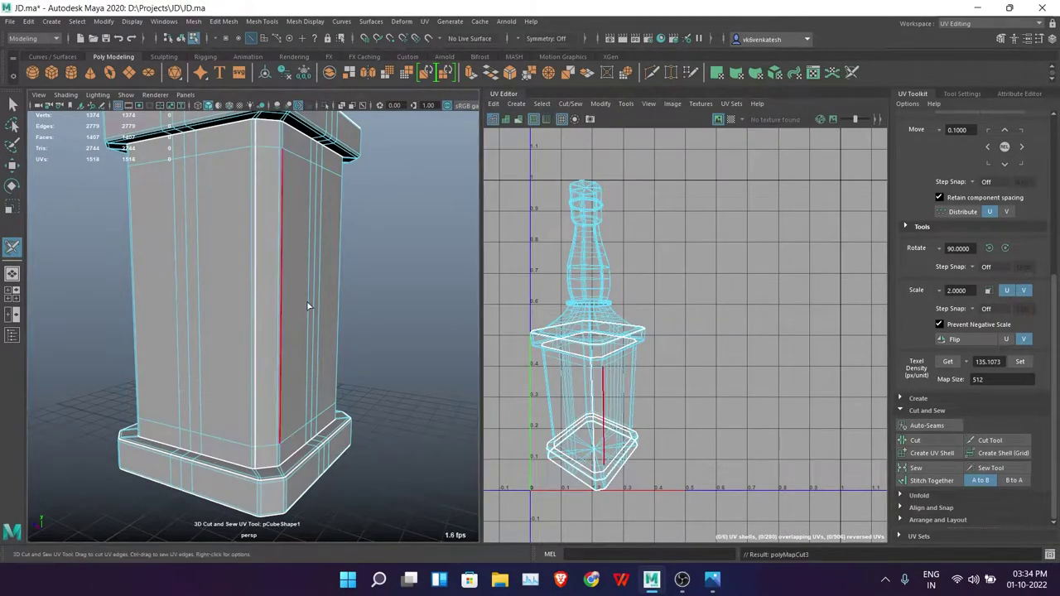
pyautogui.moveTo(669, 250); pyautogui.dragTo(605, 126, button='right')
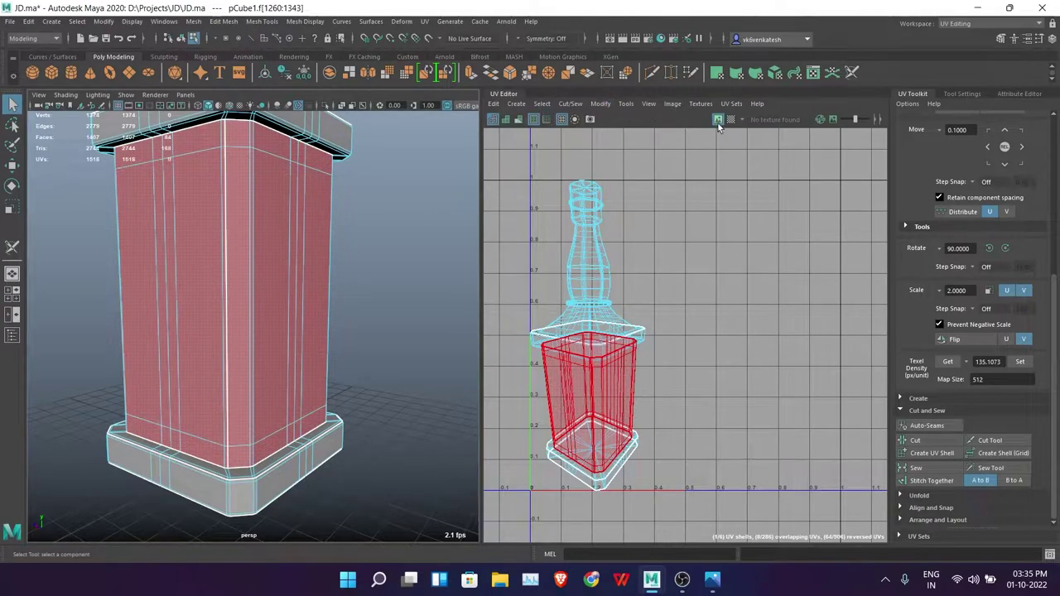
pyautogui.click(424, 22)
pyautogui.click(372, 248)
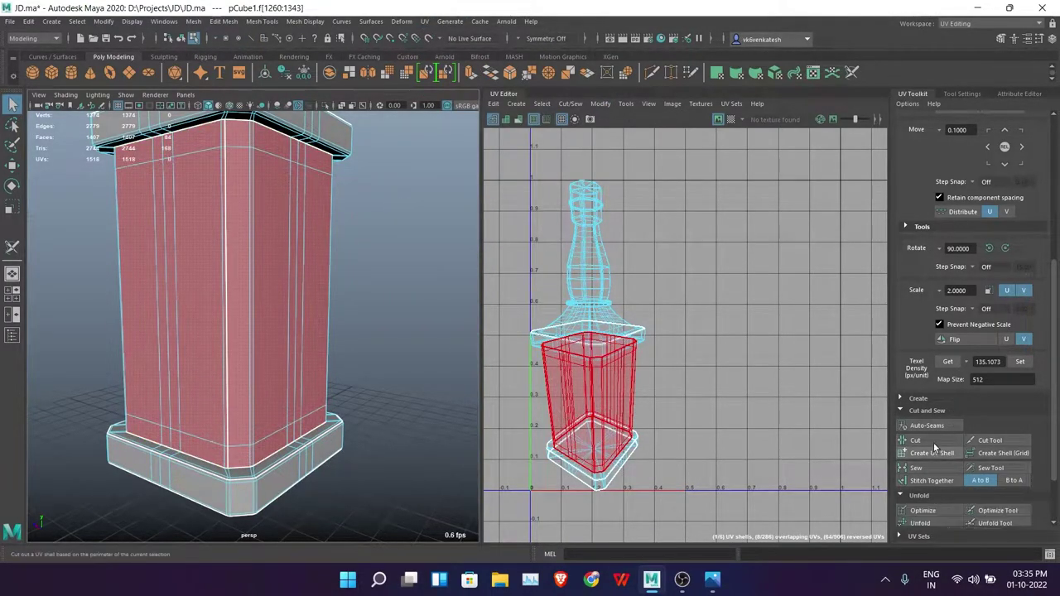
pyautogui.click(933, 447)
# Step: Show the checker map, cut two vertical corner seams on the pillar, and select its front faces
pyautogui.click(729, 118)
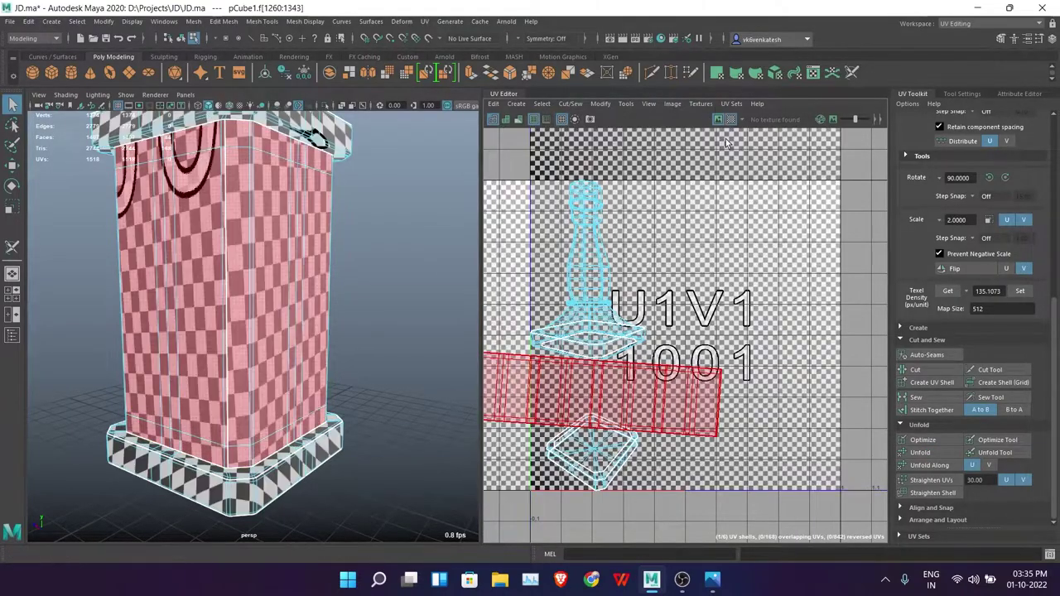
pyautogui.rightClick(286, 262)
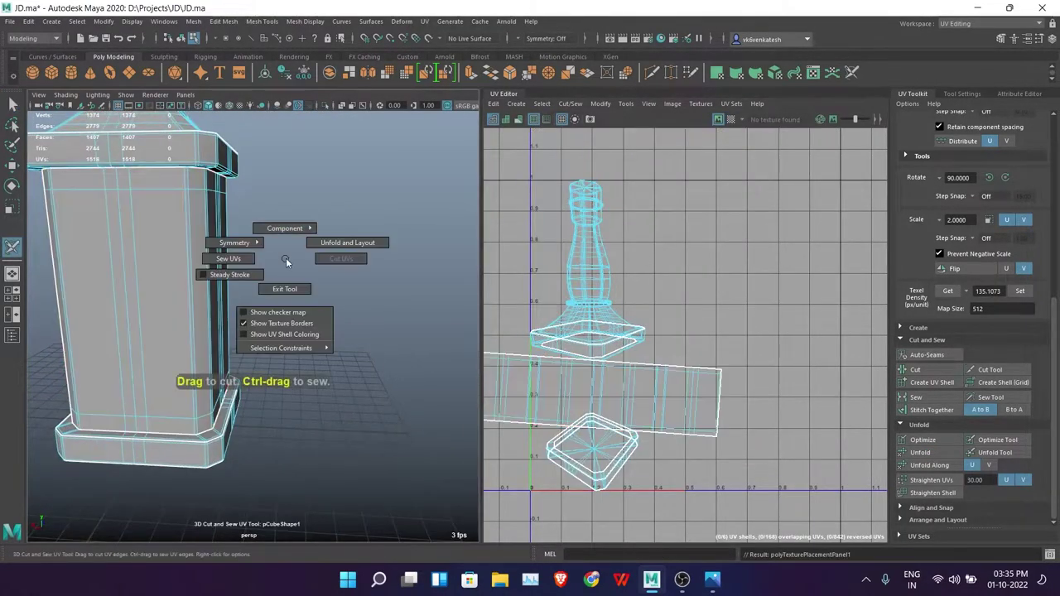
pyautogui.moveTo(286, 261)
pyautogui.keyDown('alt'); pyautogui.mouseDown()
pyautogui.moveTo(366, 284)
pyautogui.moveTo(240, 273)
pyautogui.moveTo(358, 274)
pyautogui.moveTo(355, 293)
pyautogui.moveTo(215, 314)
pyautogui.moveTo(190, 331)
pyautogui.moveTo(219, 299)
pyautogui.moveTo(201, 326)
pyautogui.mouseUp(); pyautogui.keyUp('alt')
pyautogui.click(215, 315)
pyautogui.click(255, 301)
pyautogui.click(326, 288)
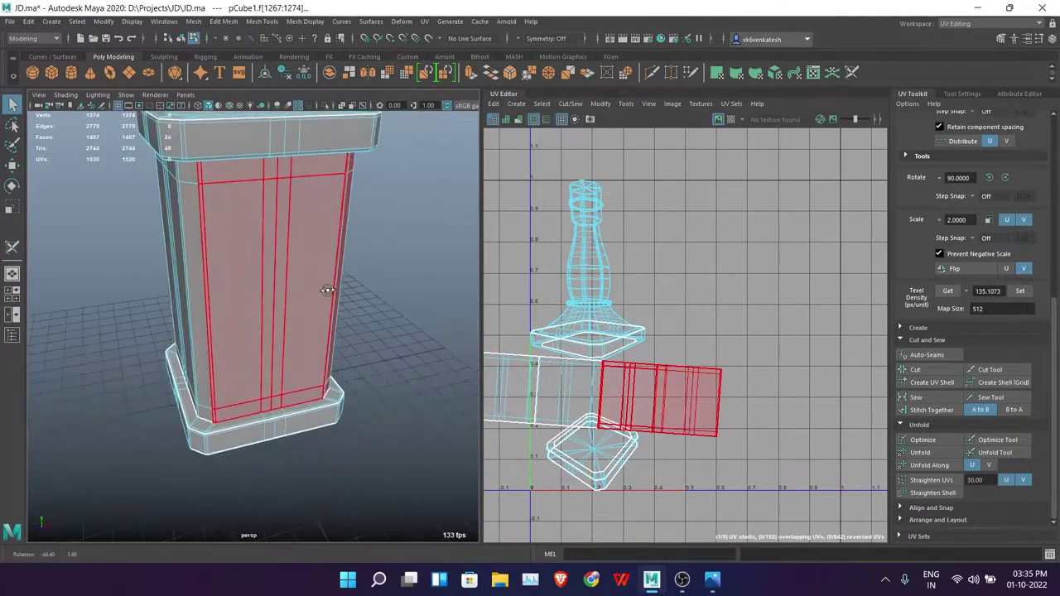
pyautogui.keyDown('shift'); pyautogui.moveTo(407, 236); pyautogui.dragTo(453, 245, button='right'); pyautogui.keyUp('shift')
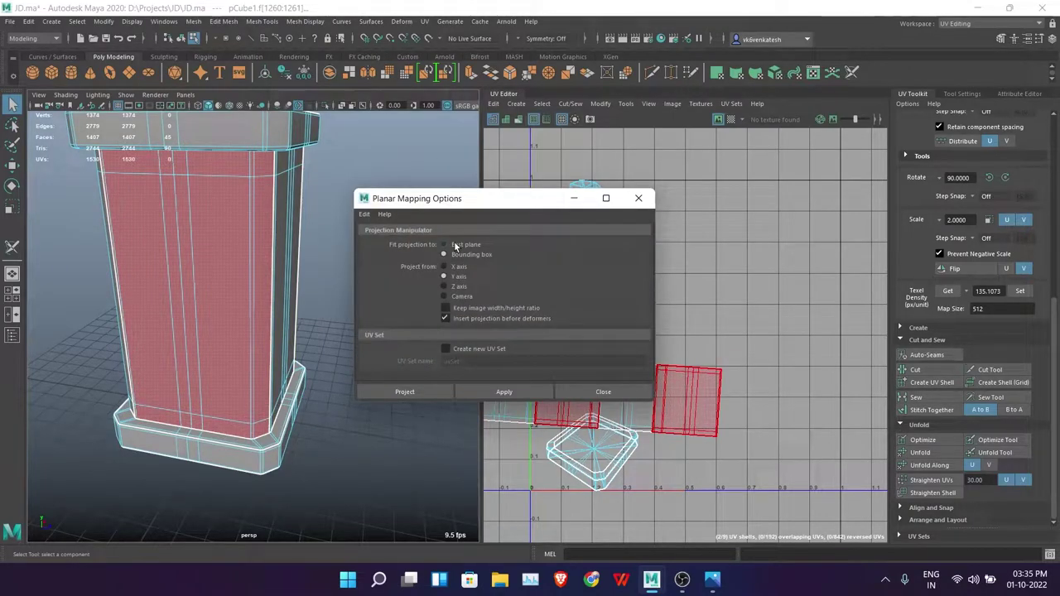
# Step: Planar-map the pillar's front faces, narrow that shell, then planar-map a neighbouring side face
pyautogui.click(404, 392)
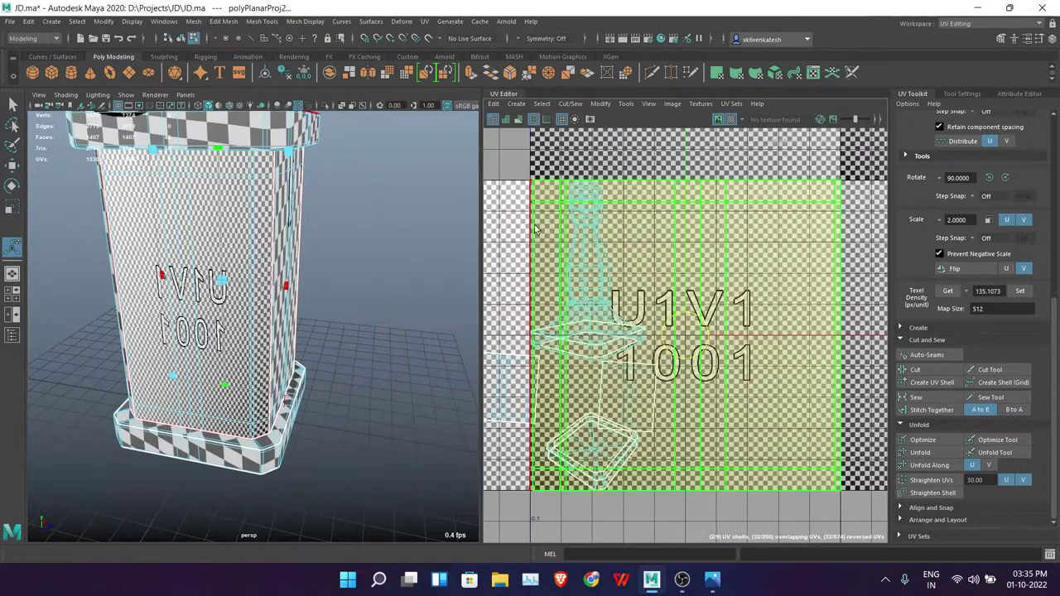
pyautogui.moveTo(416, 292)
pyautogui.mouseDown()
pyautogui.moveTo(381, 294)
pyautogui.moveTo(384, 337)
pyautogui.moveTo(331, 315)
pyautogui.mouseUp()
pyautogui.click(201, 332)
pyautogui.keyDown('shift'); pyautogui.moveTo(376, 272); pyautogui.dragTo(385, 225, button='right'); pyautogui.keyUp('shift')
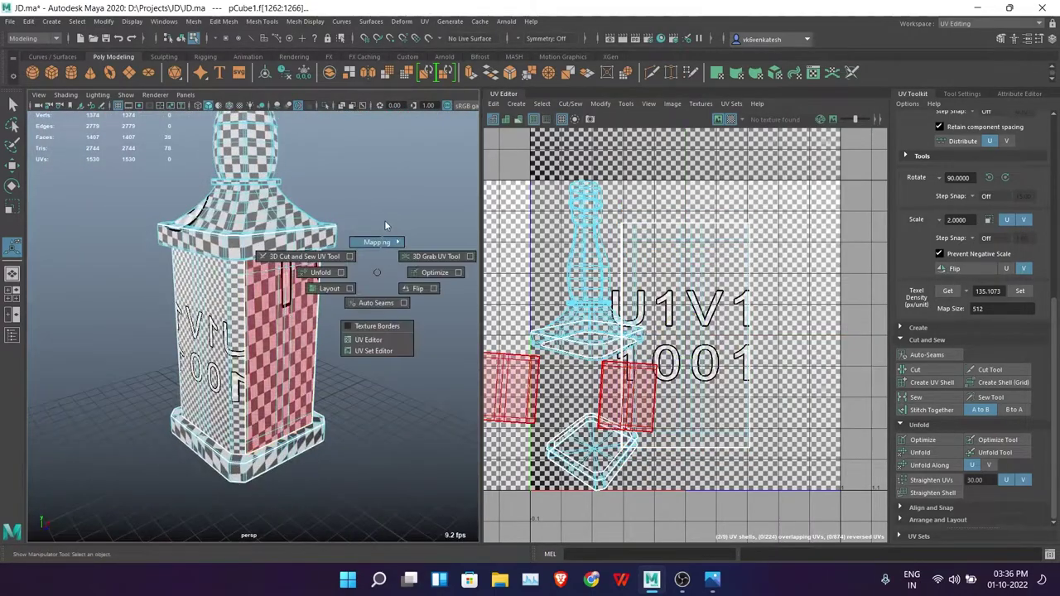
pyautogui.click(408, 394)
# Step: Move the front and overlapping body UV shells apart so they no longer overlap
pyautogui.press('f')
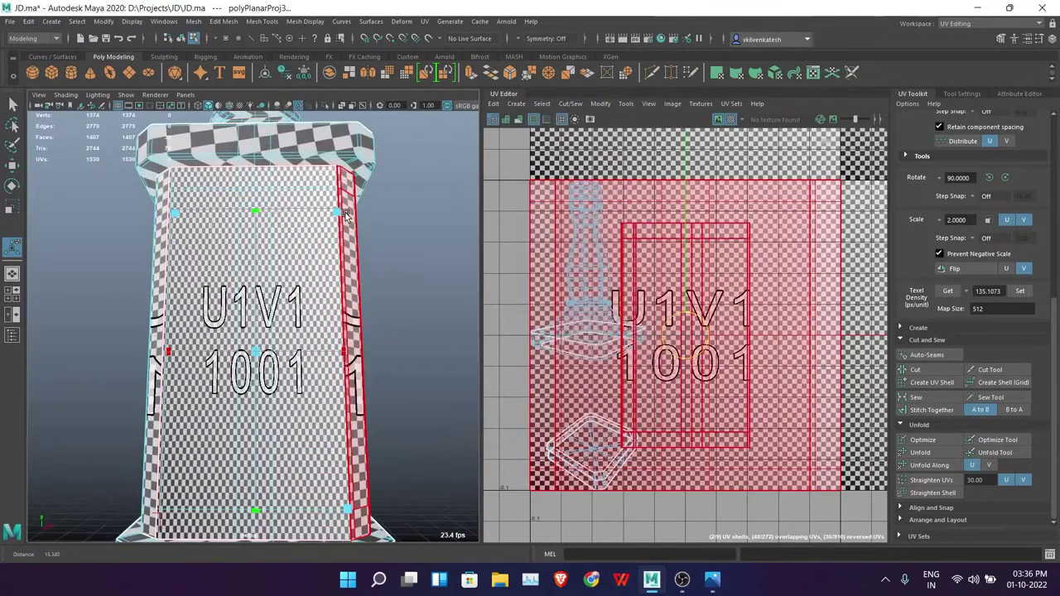
pyautogui.moveTo(439, 167)
pyautogui.keyDown('alt'); pyautogui.mouseDown()
pyautogui.moveTo(262, 315)
pyautogui.moveTo(373, 315)
pyautogui.mouseUp(); pyautogui.keyUp('alt')
pyautogui.click(730, 120)
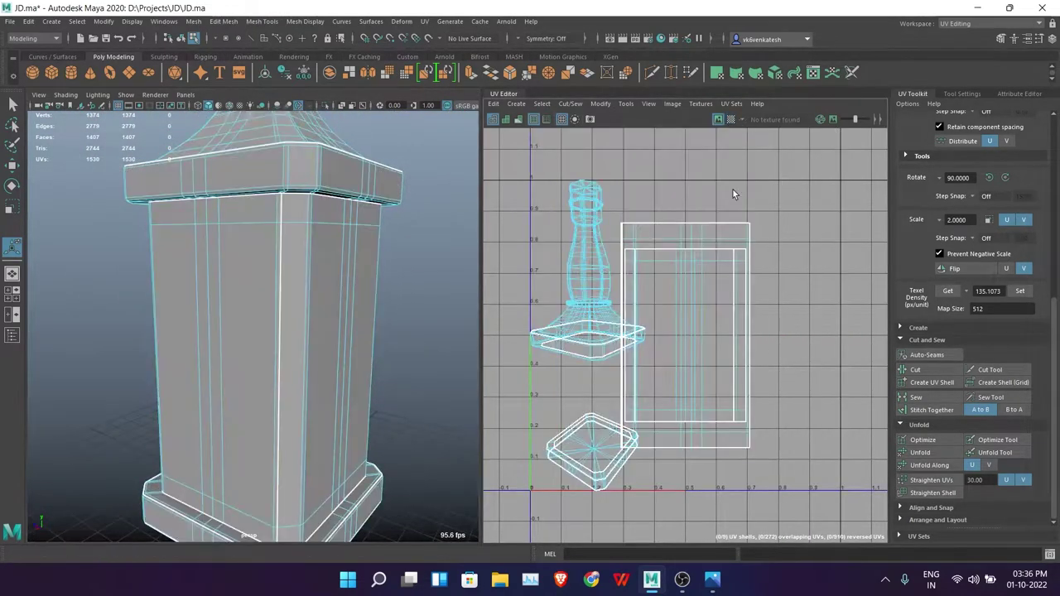
pyautogui.press('w')
pyautogui.moveTo(710, 337); pyautogui.dragTo(906, 337)
pyautogui.click(707, 331)
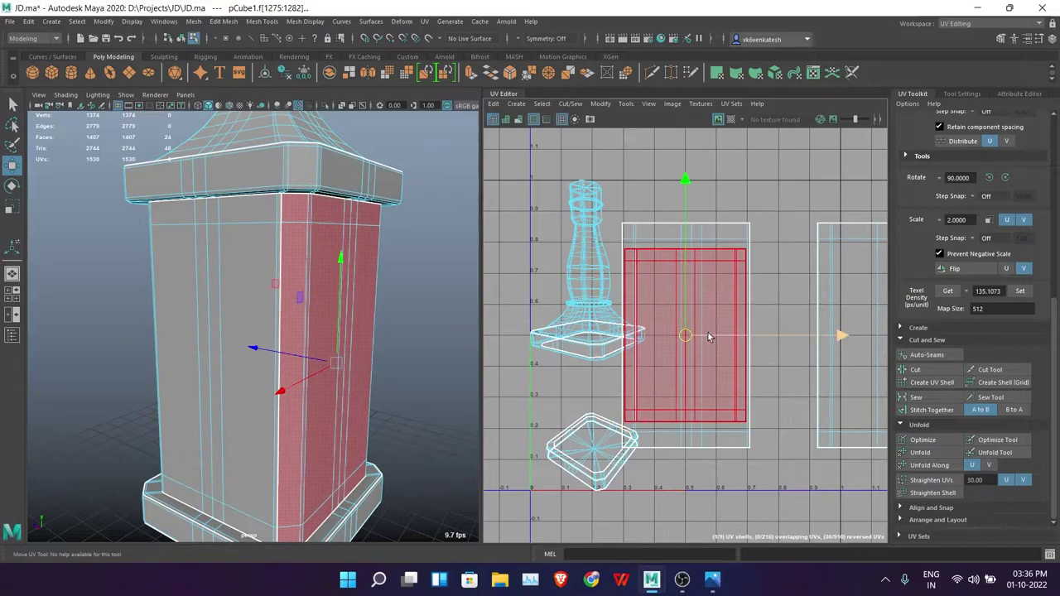
pyautogui.moveTo(707, 331); pyautogui.dragTo(856, 331)
pyautogui.scroll(-2, 645, 381)
pyautogui.keyDown('alt'); pyautogui.moveTo(645, 381); pyautogui.dragTo(532, 366, button='middle'); pyautogui.keyUp('alt')
pyautogui.moveTo(846, 327)
pyautogui.mouseDown()
pyautogui.moveTo(621, 325)
pyautogui.moveTo(707, 378)
pyautogui.mouseUp()
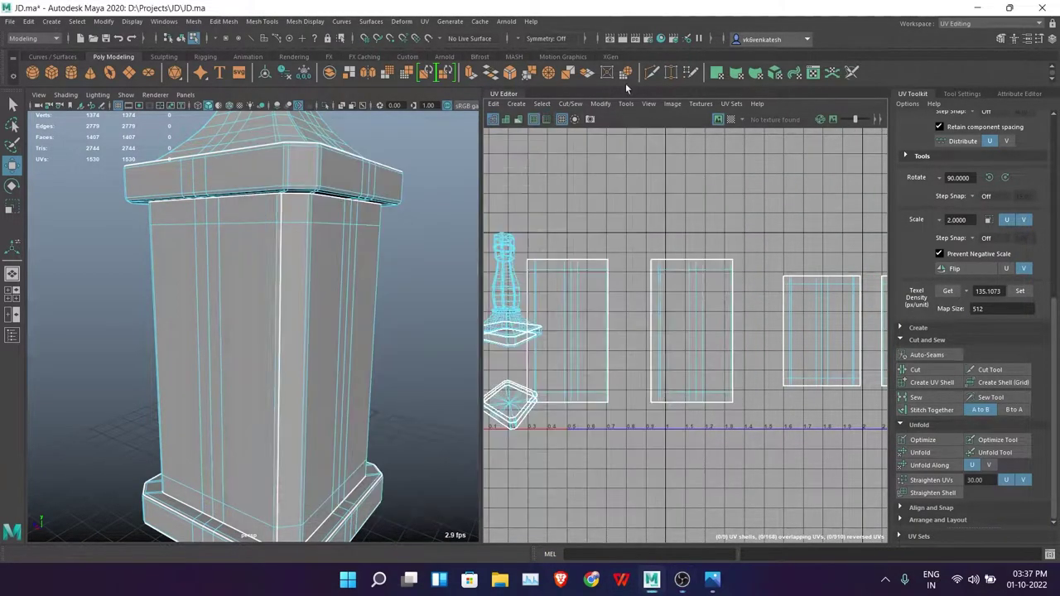
# Step: Switch to edge selection and pick the middle shell's right border edge
pyautogui.rightClick(662, 197)
pyautogui.moveTo(663, 199); pyautogui.dragTo(663, 168, button='right')
pyautogui.click(732, 291)
pyautogui.scroll(2, 734, 291)
pyautogui.press('w')
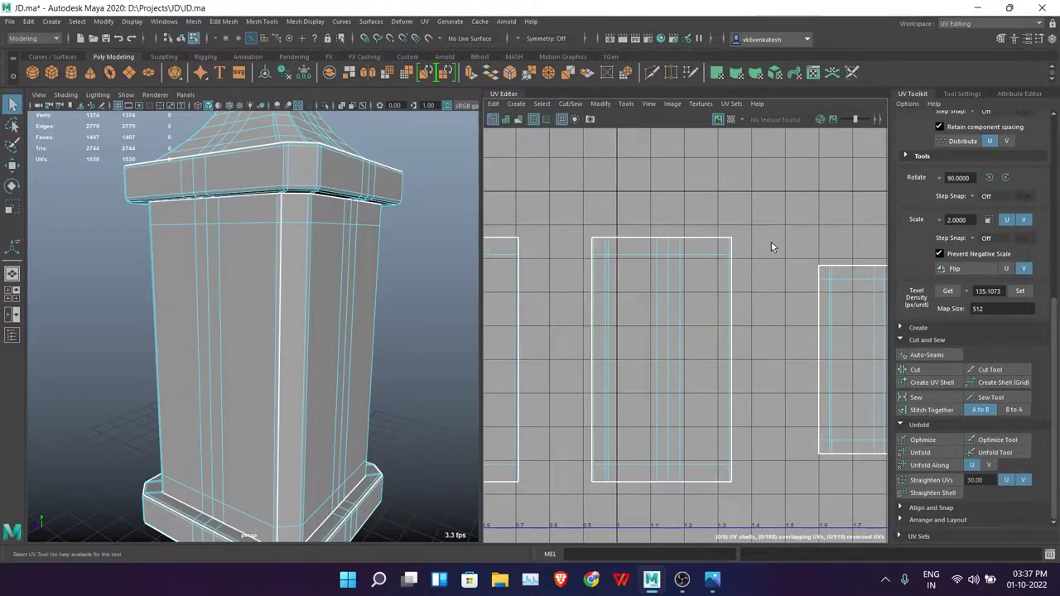
pyautogui.scroll(-3, 762, 405)
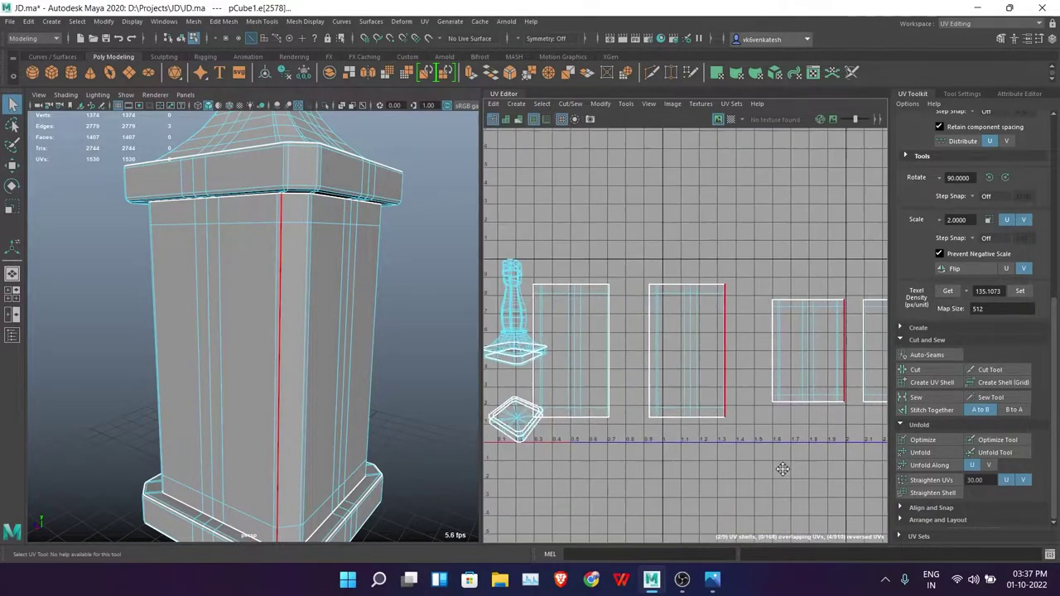
pyautogui.click(931, 410)
# Step: Undo the stray face selection and select a shell border edge with the checker hidden
pyautogui.click(731, 119)
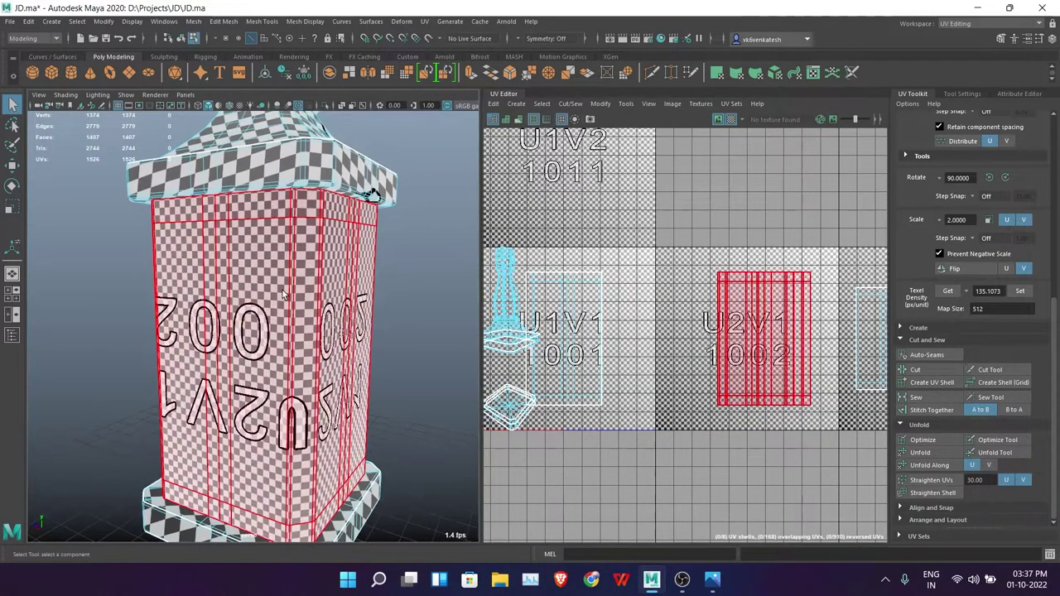
pyautogui.hotkey('ctrl', 'z')
pyautogui.rightClick(648, 263)
pyautogui.click(731, 120)
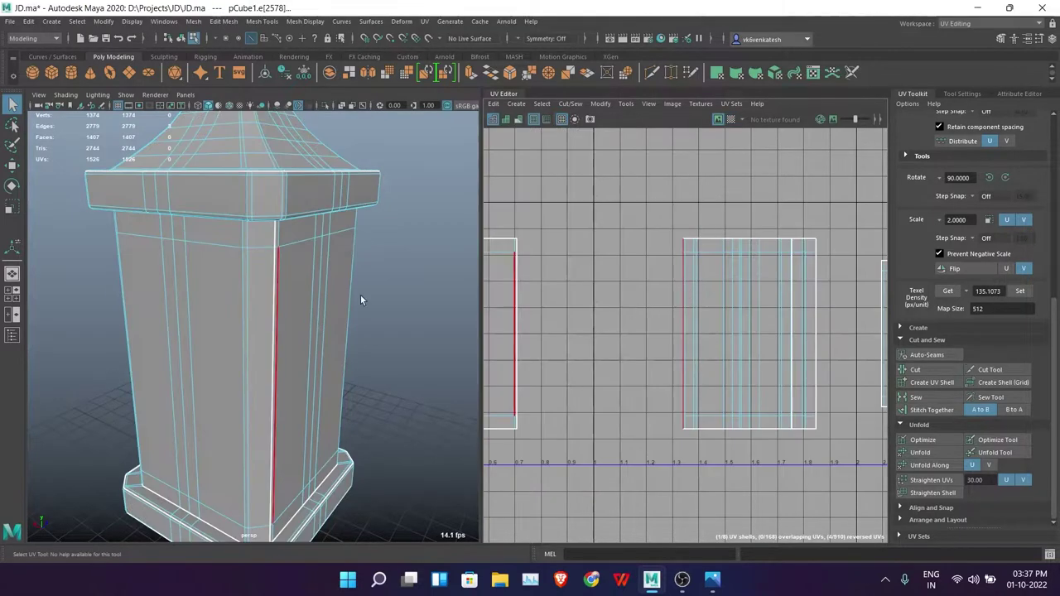
pyautogui.click(649, 179)
pyautogui.scroll(-3, 620, 303)
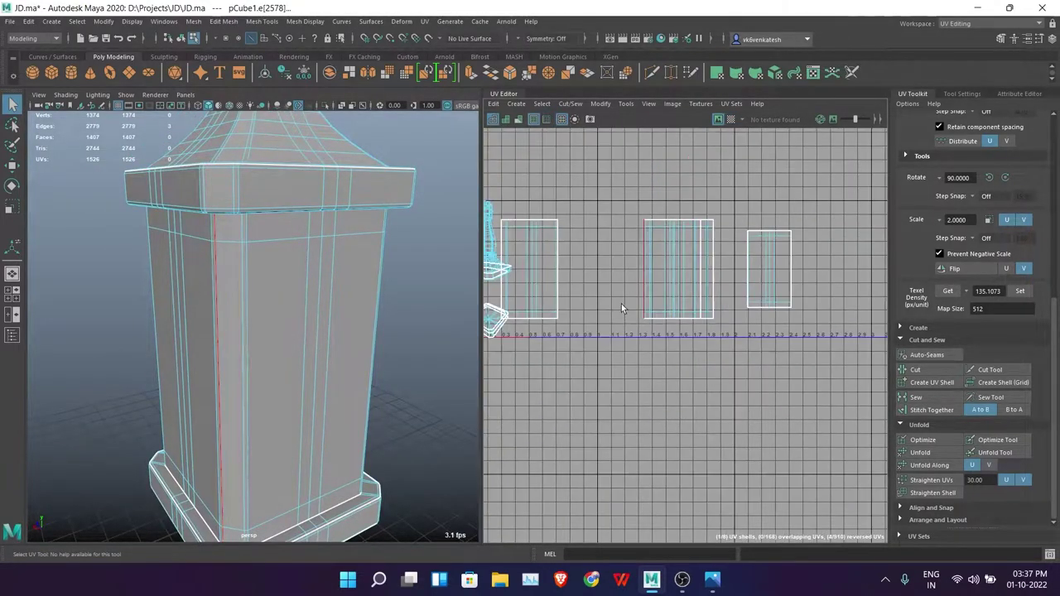
pyautogui.scroll(2, 591, 390)
pyautogui.keyDown('alt'); pyautogui.moveTo(399, 319); pyautogui.dragTo(441, 290); pyautogui.keyUp('alt')
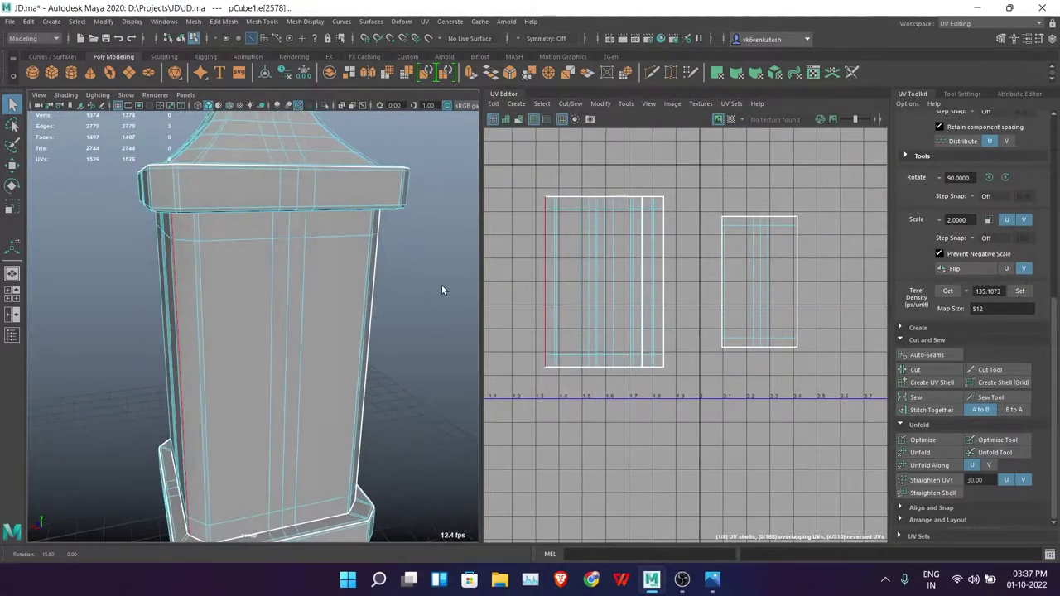
# Step: Move the tall middle shell into place and stitch the two shells into one wide shell
pyautogui.click(696, 266)
pyautogui.press('e')
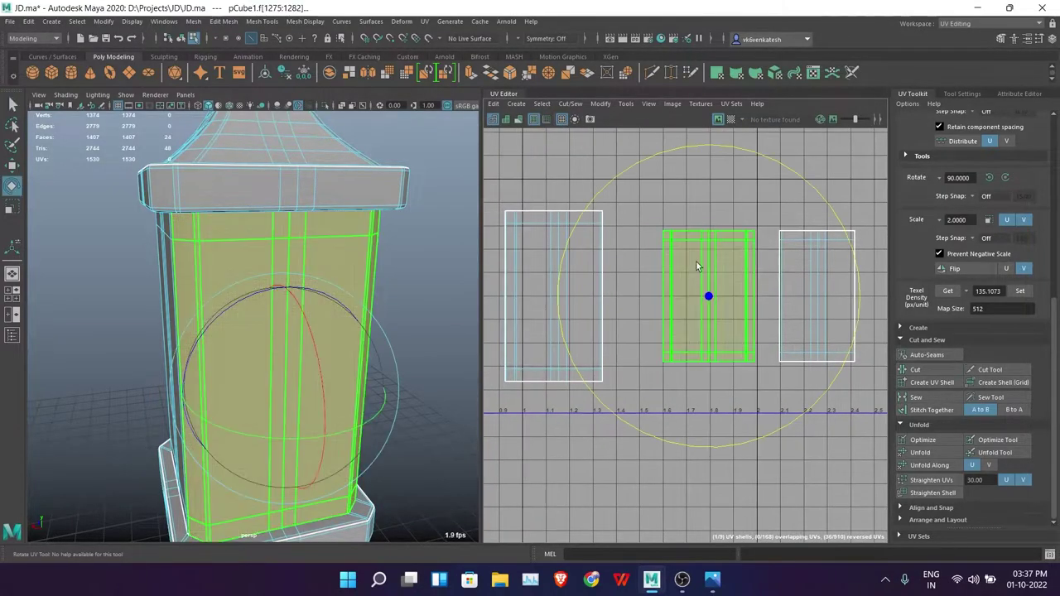
pyautogui.press('w')
pyautogui.hotkey('ctrl', 'z')
pyautogui.moveTo(656, 345); pyautogui.dragTo(699, 232)
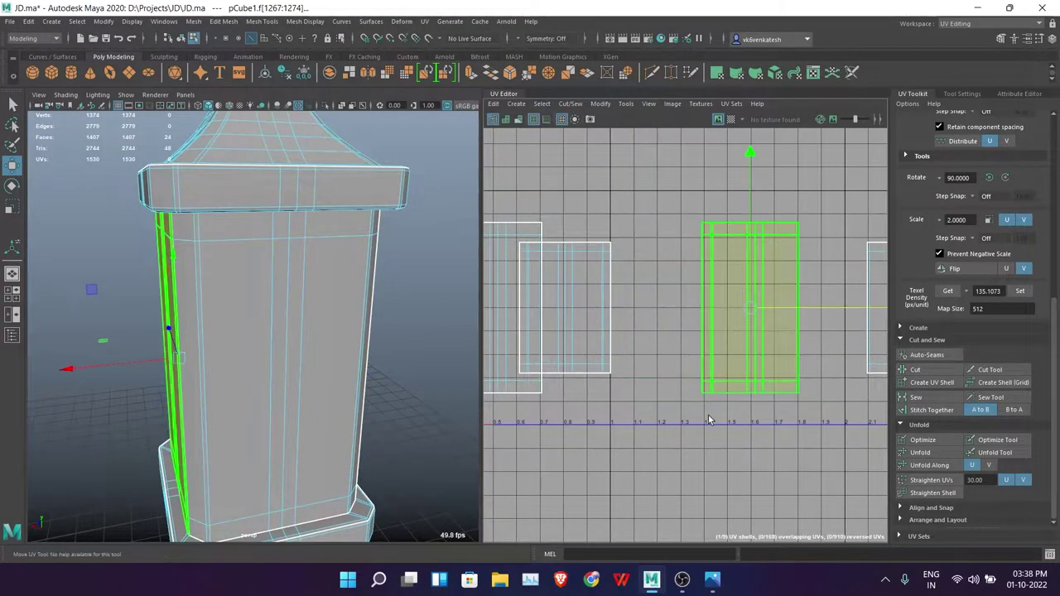
pyautogui.click(700, 231)
pyautogui.press('q')
pyautogui.moveTo(704, 389)
pyautogui.keyDown('alt'); pyautogui.mouseDown(button='right')
pyautogui.moveTo(646, 395)
pyautogui.moveTo(849, 434)
pyautogui.mouseUp(button='right'); pyautogui.keyUp('alt')
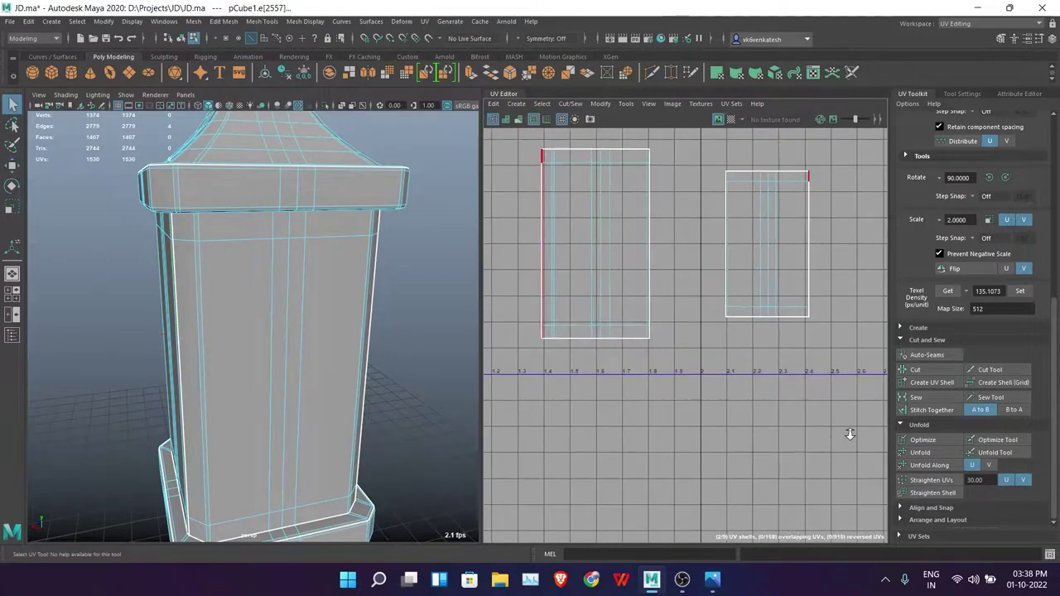
pyautogui.click(931, 410)
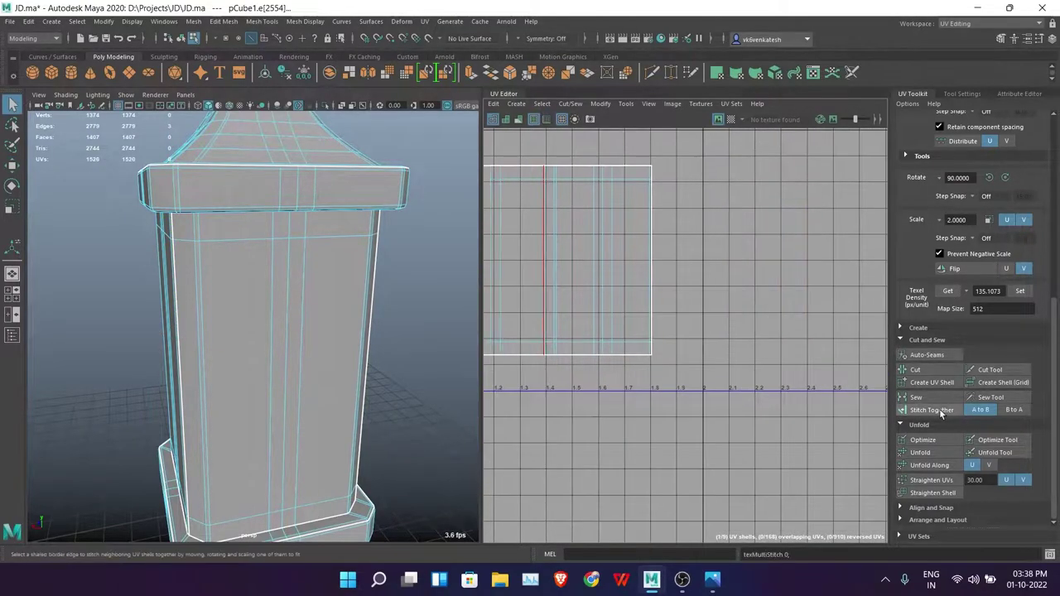
# Step: Move the left UV shell to the right beside the stitched shell
pyautogui.keyDown('alt'); pyautogui.moveTo(613, 194); pyautogui.dragTo(654, 207, button='middle'); pyautogui.keyUp('alt')
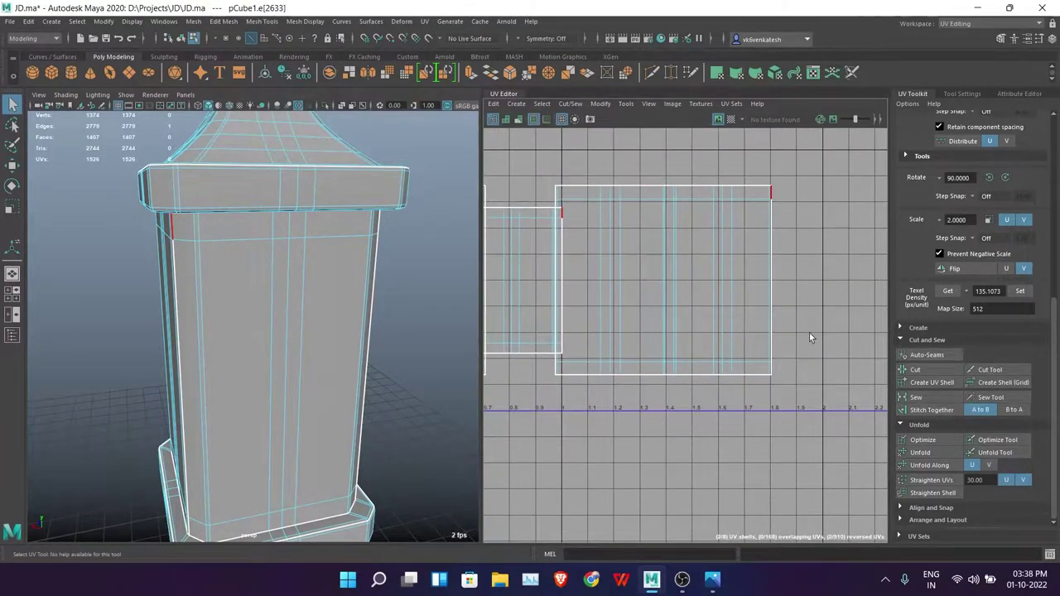
pyautogui.click(521, 279)
pyautogui.press('w')
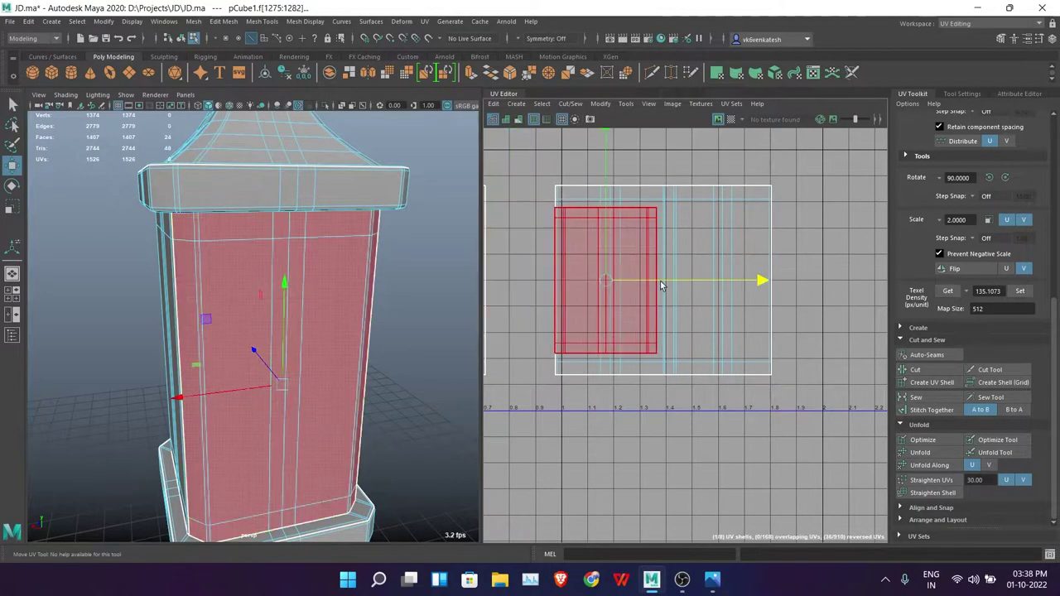
pyautogui.moveTo(691, 279); pyautogui.dragTo(993, 279)
pyautogui.click(710, 374)
pyautogui.keyDown('alt'); pyautogui.moveTo(771, 206); pyautogui.dragTo(699, 227, button='middle'); pyautogui.keyUp('alt')
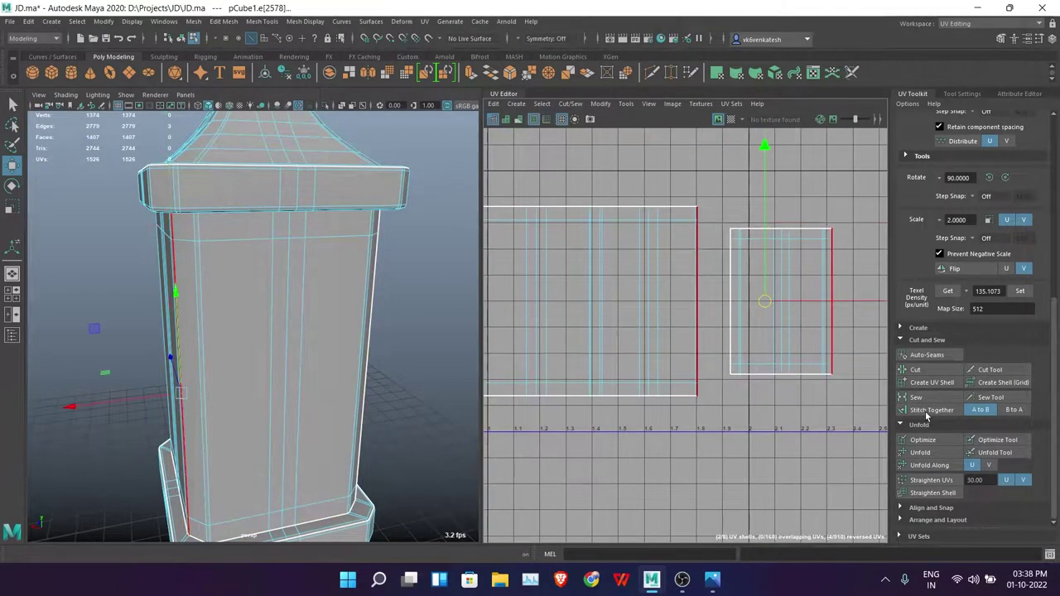
pyautogui.moveTo(730, 211); pyautogui.dragTo(894, 418)
pyautogui.scroll(4, 952, 373)
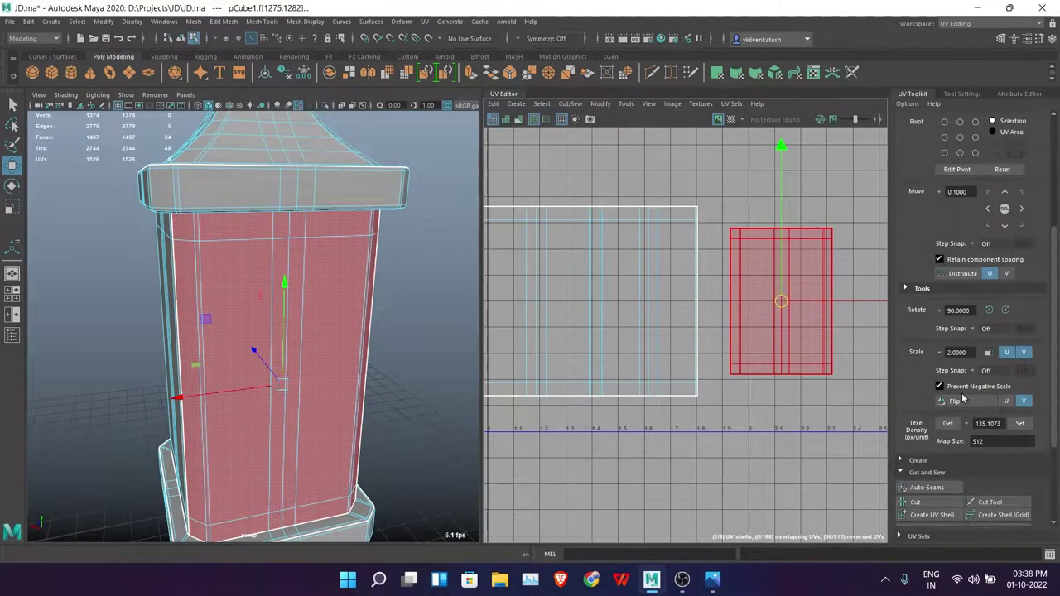
pyautogui.click(702, 200)
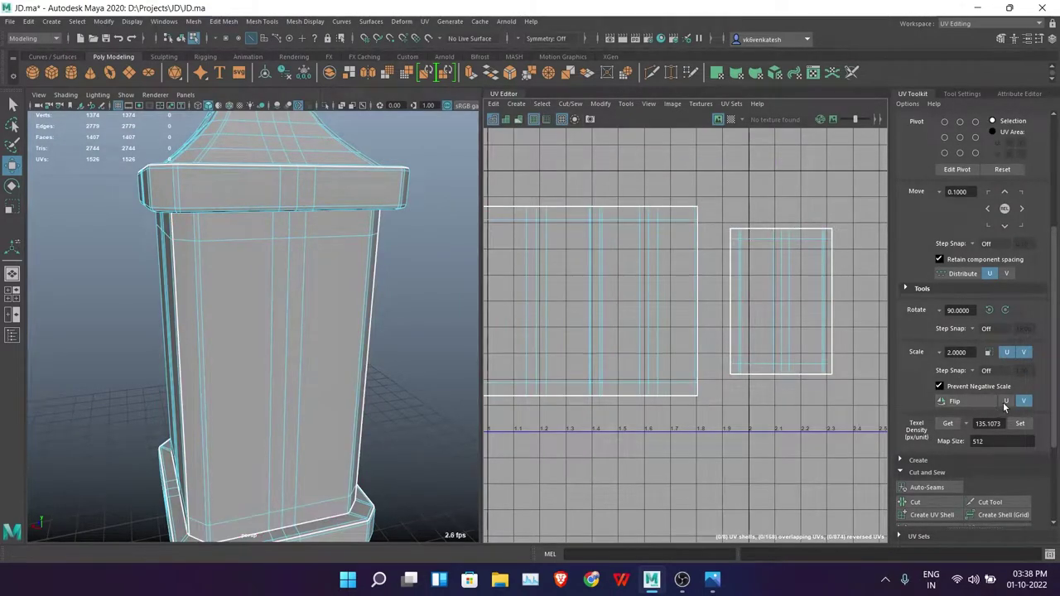
# Step: Flip the right shell horizontally and stitch it along the shared vertical border edge
pyautogui.click(779, 323)
pyautogui.click(954, 401)
pyautogui.click(698, 217)
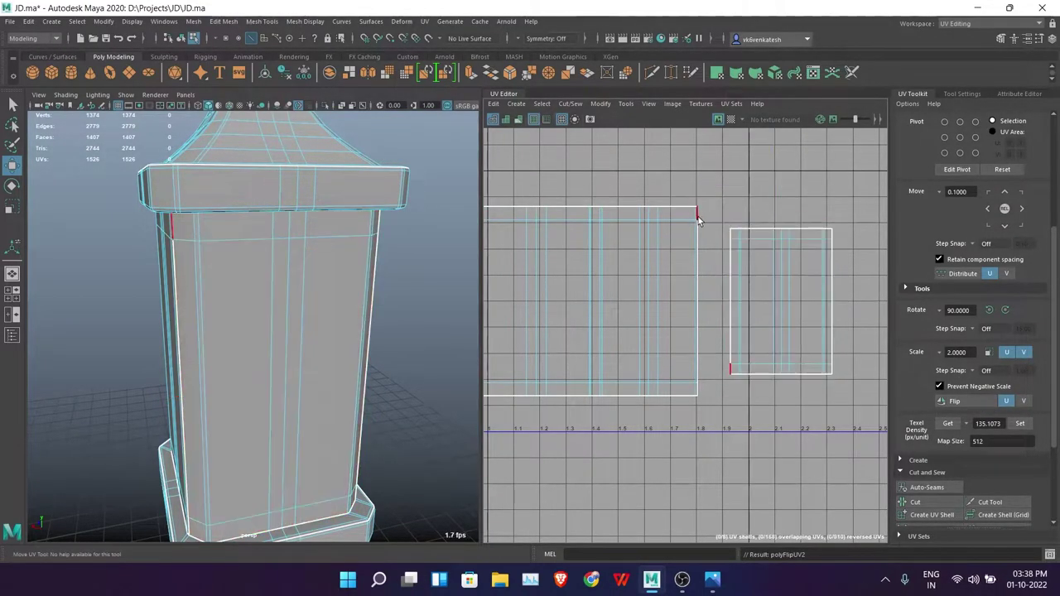
pyautogui.click(811, 248)
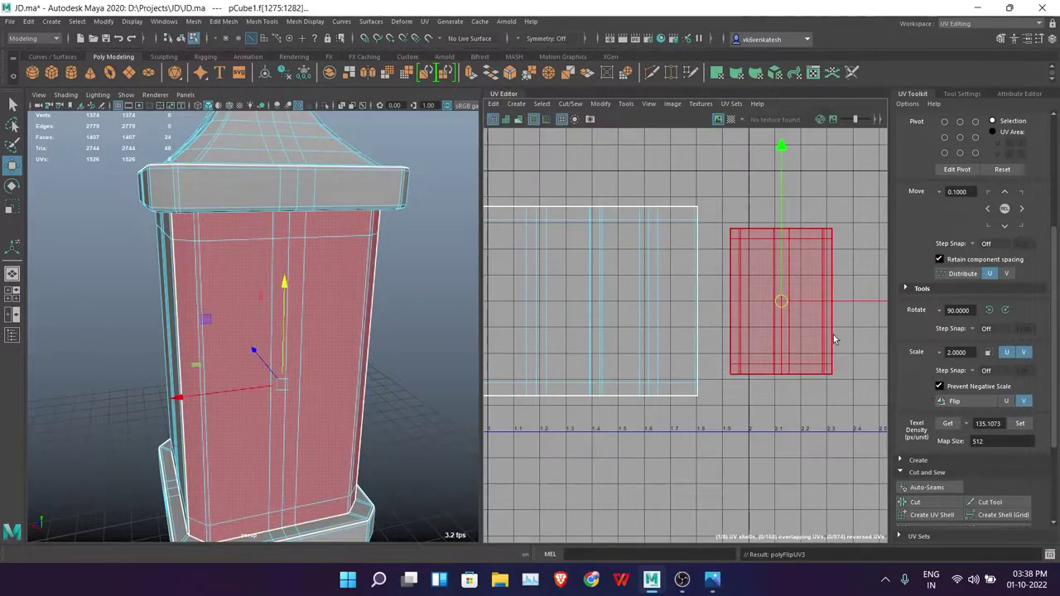
pyautogui.click(696, 215)
pyautogui.doubleClick(700, 396)
pyautogui.scroll(-3, 944, 457)
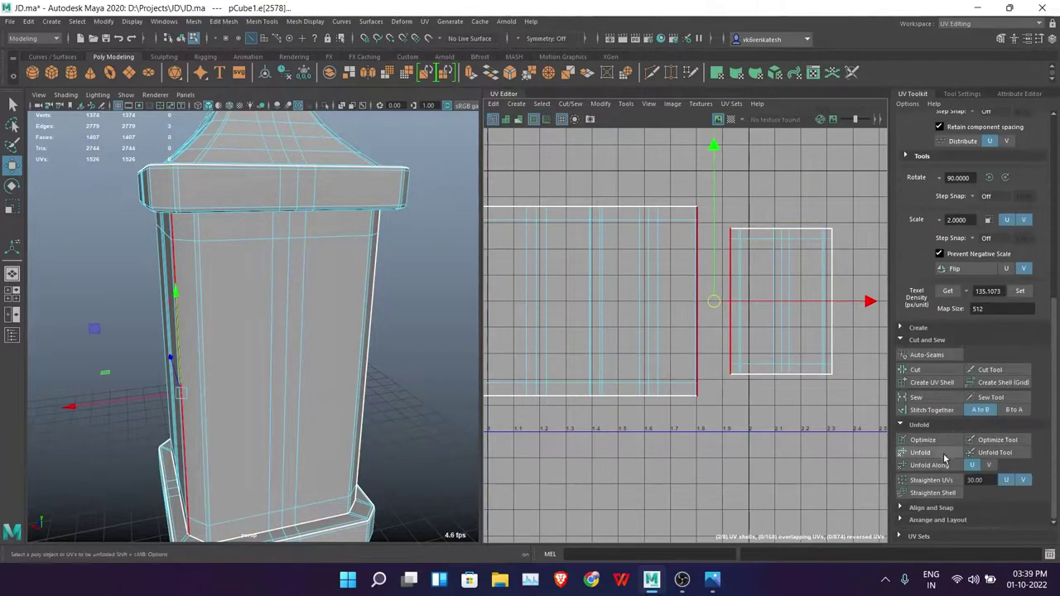
pyautogui.click(930, 411)
# Step: Frame all shells and stitch the remaining body panels into one continuous strip
pyautogui.press('a')
pyautogui.click(594, 272)
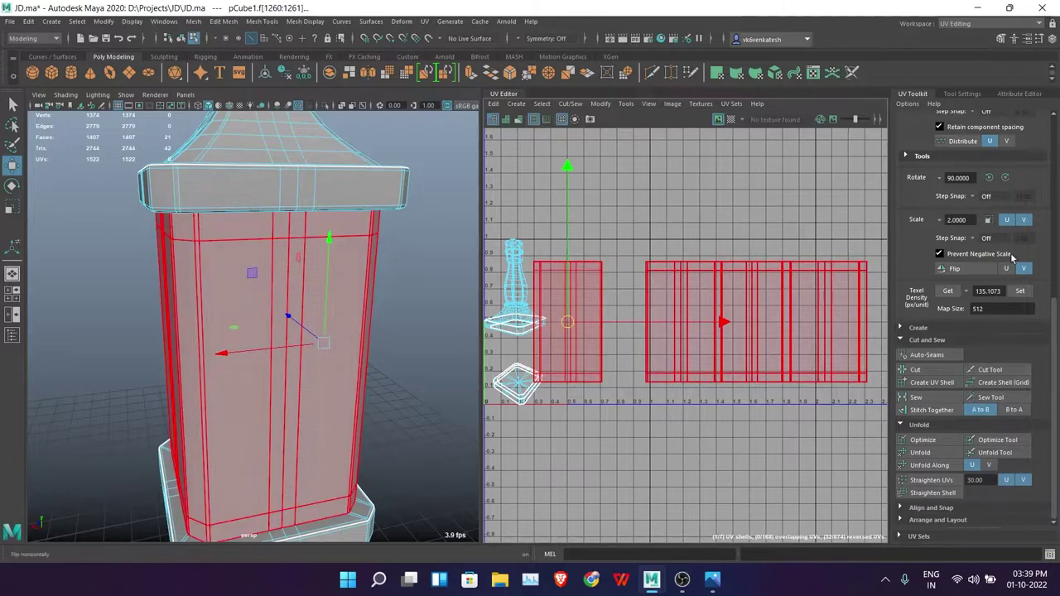
pyautogui.click(632, 265)
pyautogui.scroll(1, 632, 265)
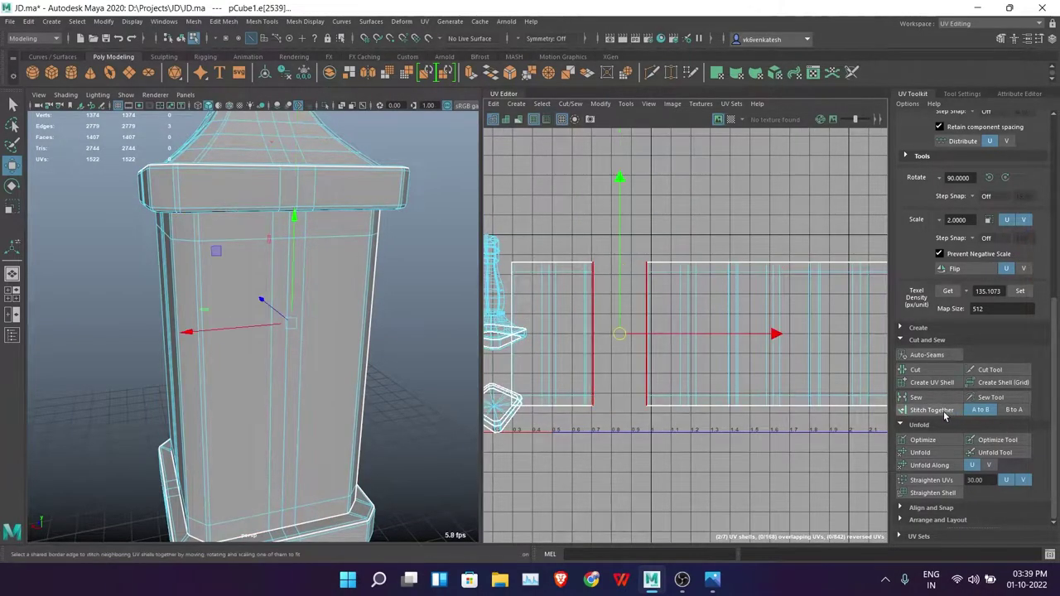
pyautogui.click(748, 347)
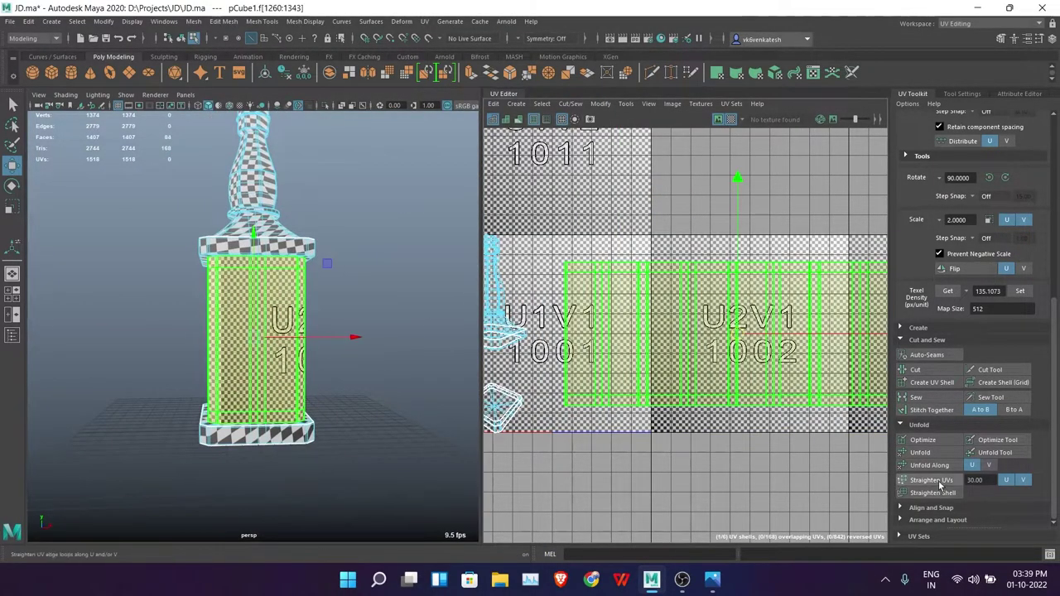
# Step: Straighten the body strip's edge loops, lay it out in the first UV tile, and save
pyautogui.click(937, 519)
pyautogui.click(919, 504)
pyautogui.keyDown('alt'); pyautogui.moveTo(314, 265); pyautogui.dragTo(397, 263); pyautogui.keyUp('alt')
pyautogui.hotkey('ctrl', 's')
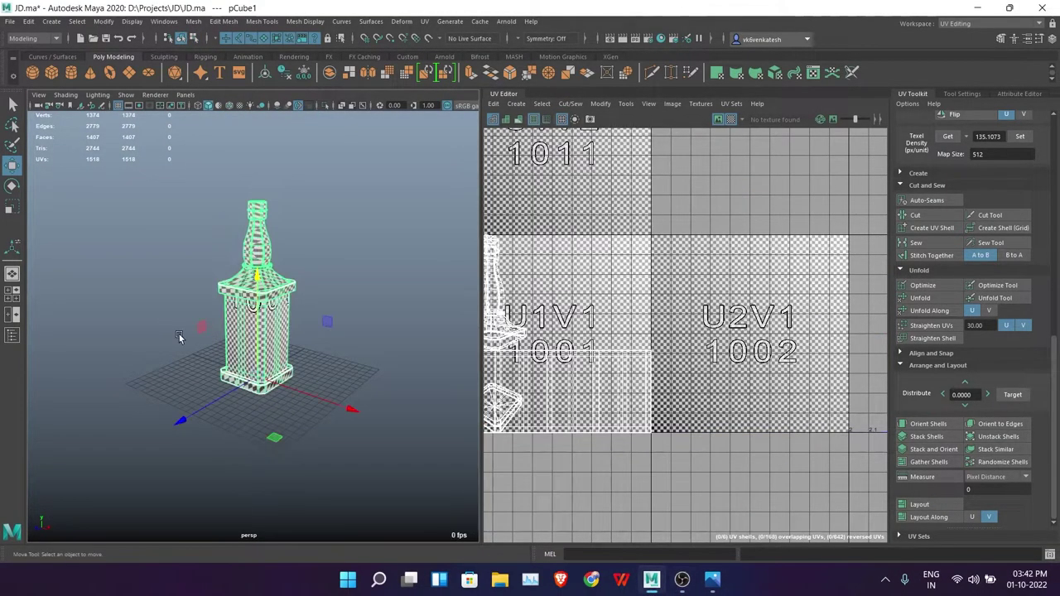
# Step: Cut UV seams along the shoulder collar edge and around the neck base ring
pyautogui.press('f')
pyautogui.keyDown('shift'); pyautogui.moveTo(414, 248); pyautogui.dragTo(440, 237, button='right'); pyautogui.keyUp('shift')
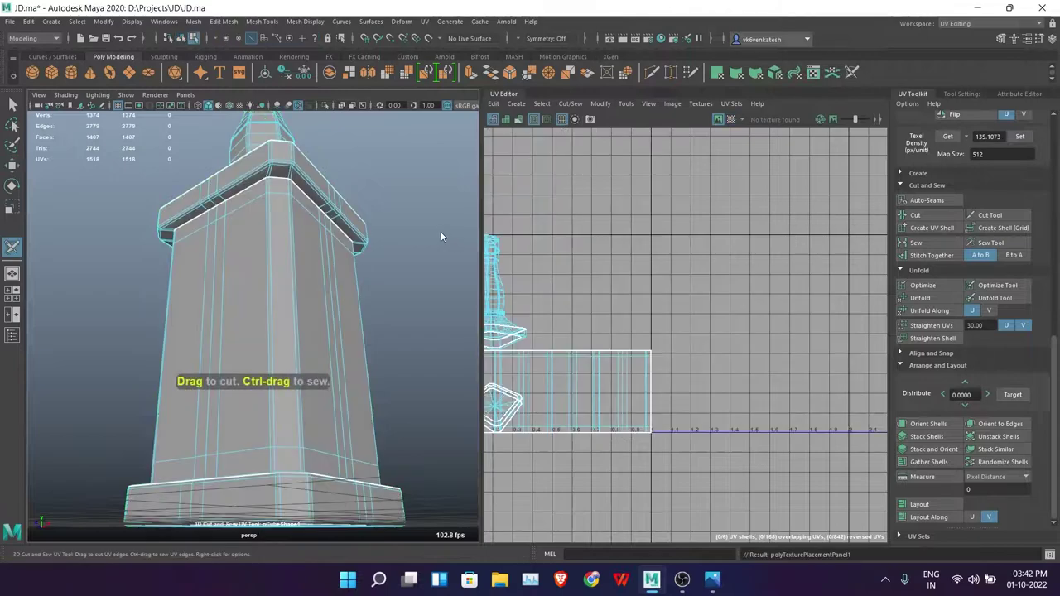
pyautogui.moveTo(267, 171)
pyautogui.keyDown('alt'); pyautogui.mouseDown()
pyautogui.moveTo(303, 312)
pyautogui.moveTo(329, 364)
pyautogui.mouseUp(); pyautogui.keyUp('alt')
pyautogui.keyDown('alt'); pyautogui.moveTo(330, 365); pyautogui.dragTo(393, 398, button='right'); pyautogui.keyUp('alt')
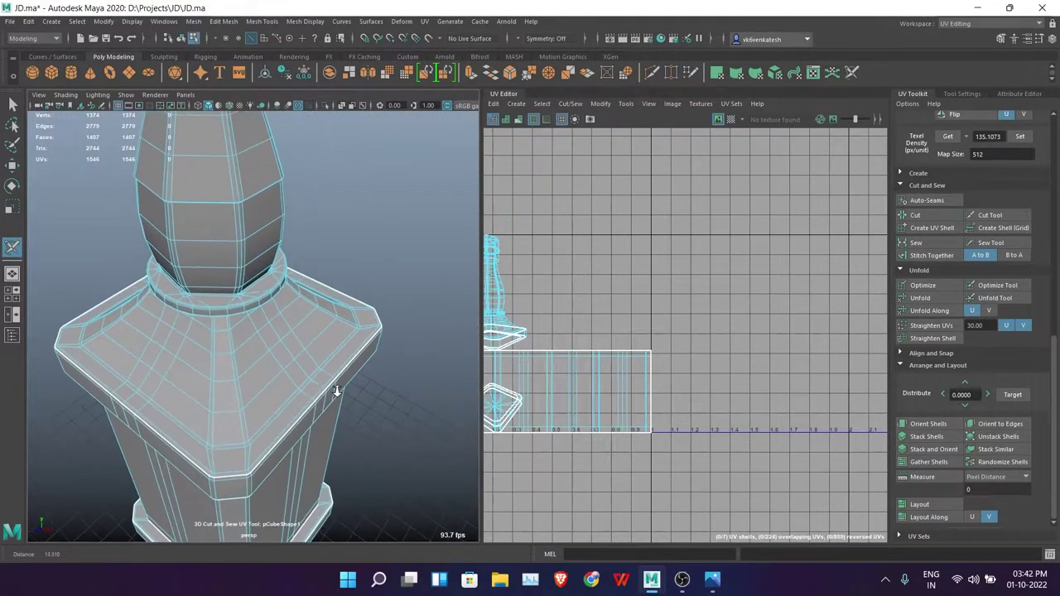
pyautogui.scroll(5, 393, 398)
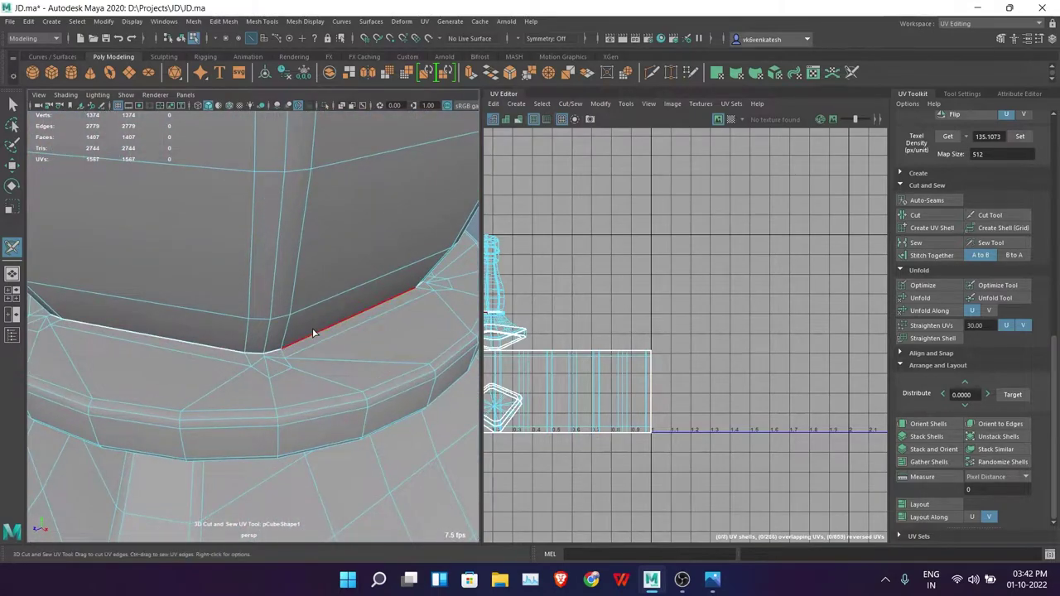
pyautogui.click(312, 332)
pyautogui.keyDown('alt'); pyautogui.moveTo(313, 333); pyautogui.dragTo(298, 193); pyautogui.keyUp('alt')
pyautogui.scroll(-5, 328, 405)
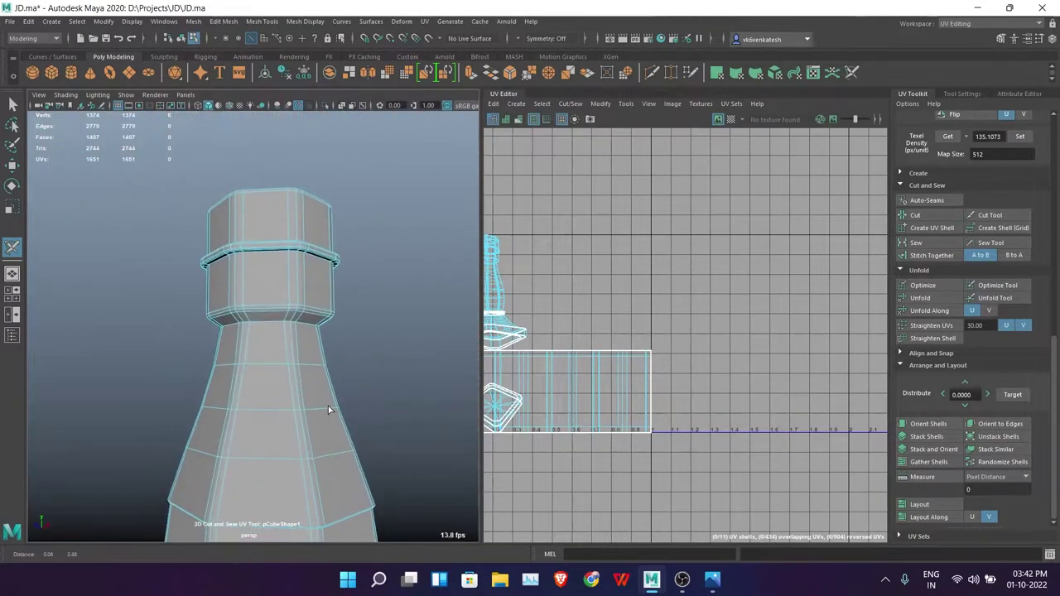
pyautogui.keyDown('alt'); pyautogui.moveTo(328, 405); pyautogui.dragTo(289, 360); pyautogui.keyUp('alt')
pyautogui.click(332, 207)
# Step: Select the neck UV shells, including the neck cap and collar
pyautogui.scroll(3, 348, 356)
pyautogui.scroll(3, 252, 321)
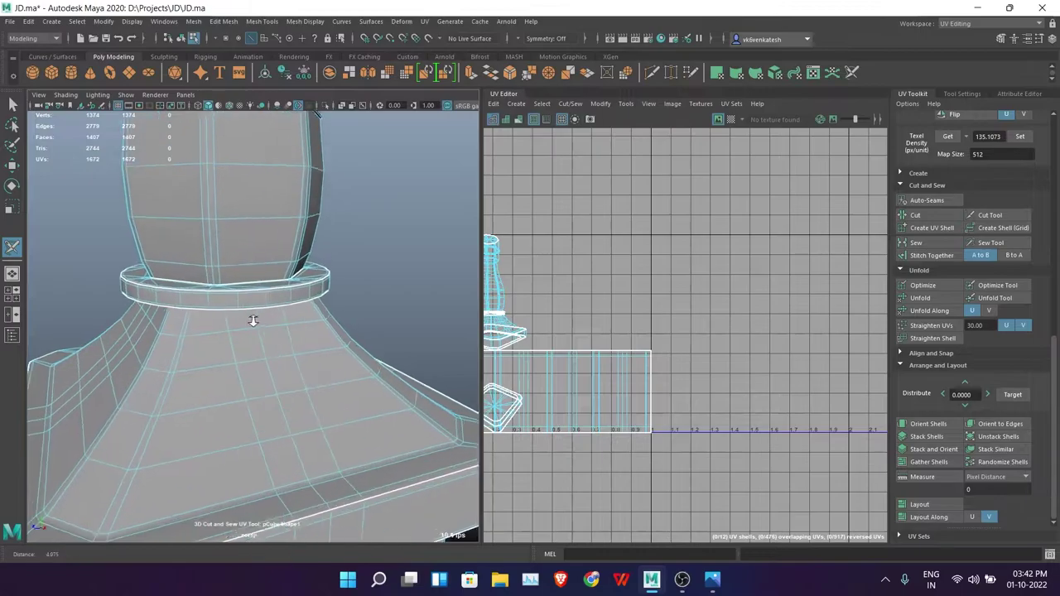
pyautogui.moveTo(372, 217); pyautogui.dragTo(348, 273, button='right')
pyautogui.moveTo(347, 273)
pyautogui.keyDown('alt'); pyautogui.mouseDown()
pyautogui.moveTo(336, 273)
pyautogui.moveTo(305, 381)
pyautogui.moveTo(269, 308)
pyautogui.mouseUp(); pyautogui.keyUp('alt')
pyautogui.scroll(-5, 304, 381)
pyautogui.scroll(5, 298, 352)
pyautogui.moveTo(364, 269)
pyautogui.keyDown('alt'); pyautogui.mouseDown()
pyautogui.moveTo(299, 457)
pyautogui.moveTo(315, 413)
pyautogui.mouseUp(); pyautogui.keyUp('alt')
pyautogui.keyDown('shift'); pyautogui.click(299, 457); pyautogui.keyUp('shift')
pyautogui.scroll(5, 277, 468)
pyautogui.keyDown('shift'); pyautogui.click(257, 418); pyautogui.keyUp('shift')
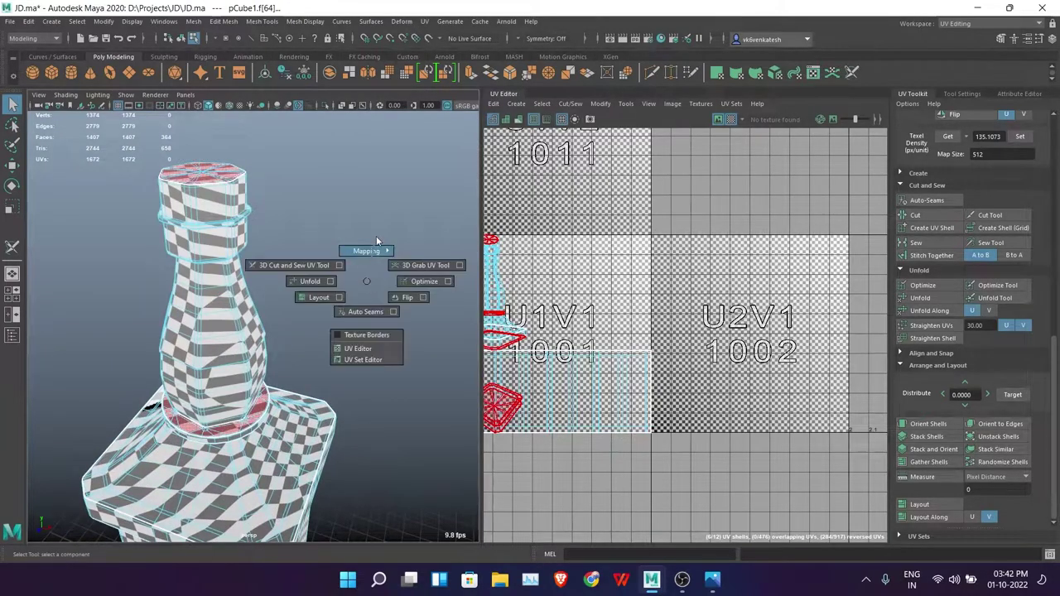
# Step: Planar-project the neck cap faces, then select the collar ring's UV shell
pyautogui.moveTo(376, 240); pyautogui.dragTo(486, 273, button='right')
pyautogui.click(407, 392)
pyautogui.scroll(3, 248, 332)
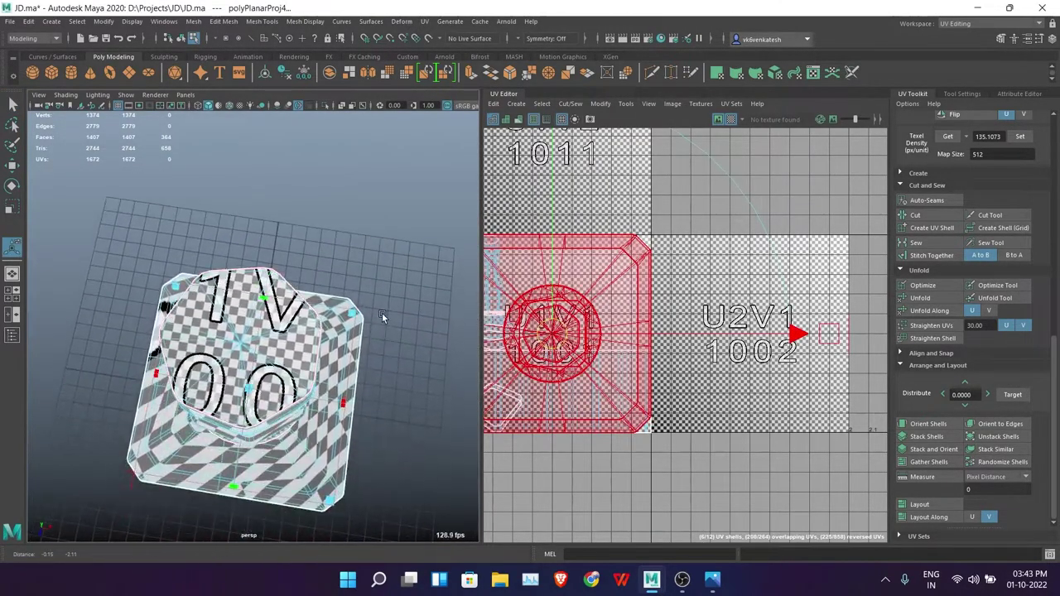
pyautogui.moveTo(248, 331)
pyautogui.keyDown('alt'); pyautogui.mouseDown()
pyautogui.moveTo(289, 303)
pyautogui.moveTo(380, 292)
pyautogui.moveTo(363, 277)
pyautogui.moveTo(315, 281)
pyautogui.mouseUp(); pyautogui.keyUp('alt')
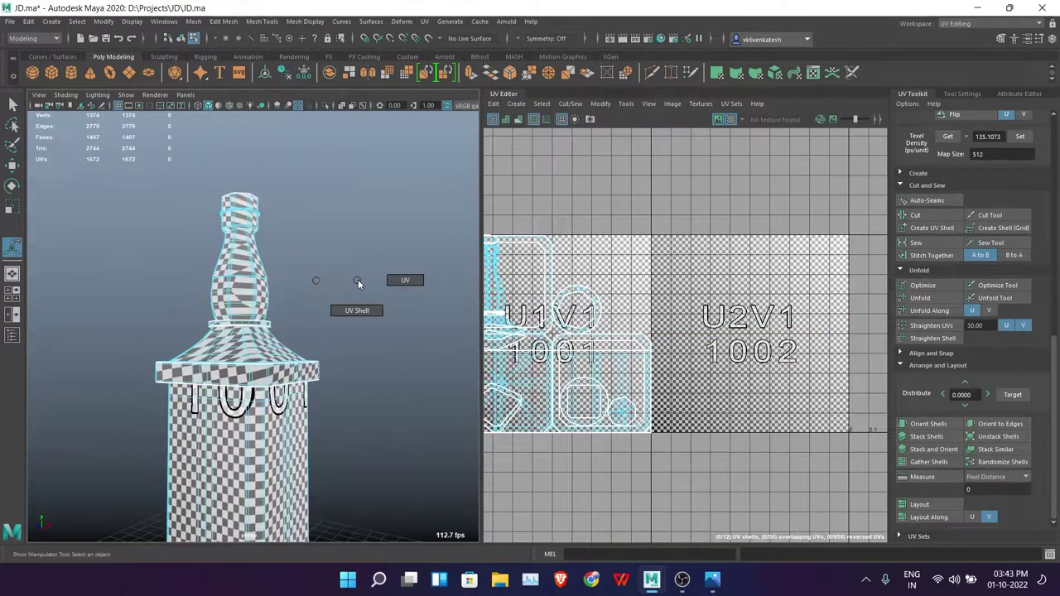
pyautogui.scroll(5, 357, 279)
pyautogui.keyDown('alt'); pyautogui.moveTo(414, 197); pyautogui.dragTo(209, 452); pyautogui.keyUp('alt')
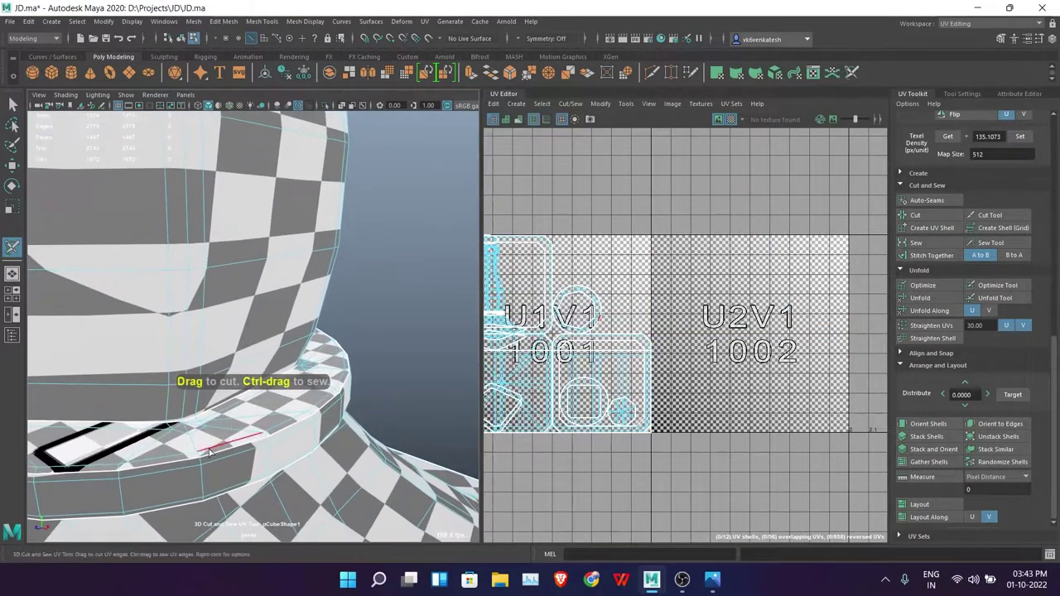
pyautogui.moveTo(389, 246); pyautogui.dragTo(438, 281, button='right')
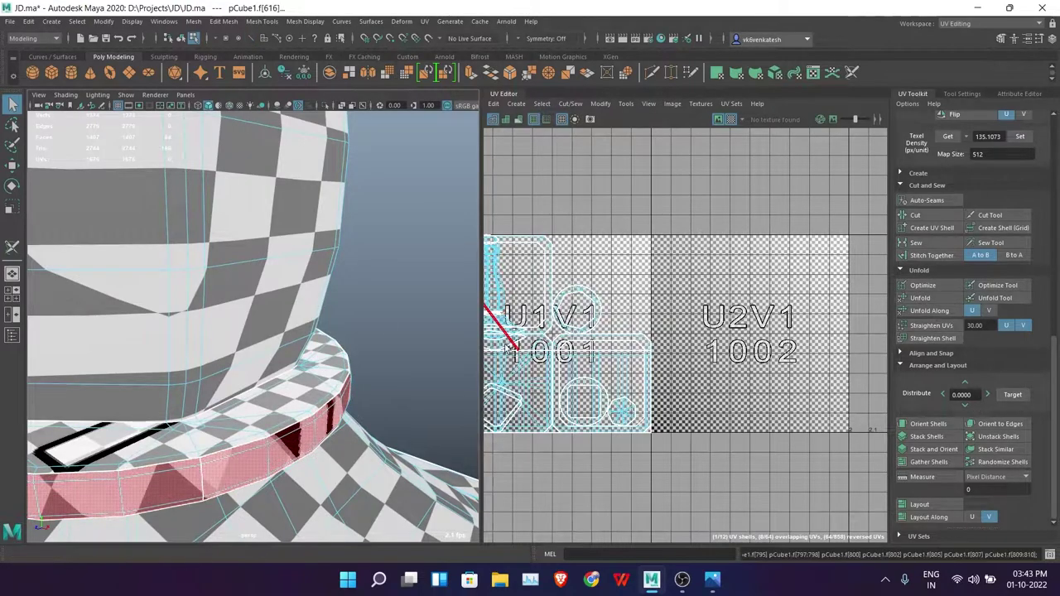
pyautogui.scroll(2, 511, 348)
pyautogui.click(607, 379)
pyautogui.scroll(3, 722, 358)
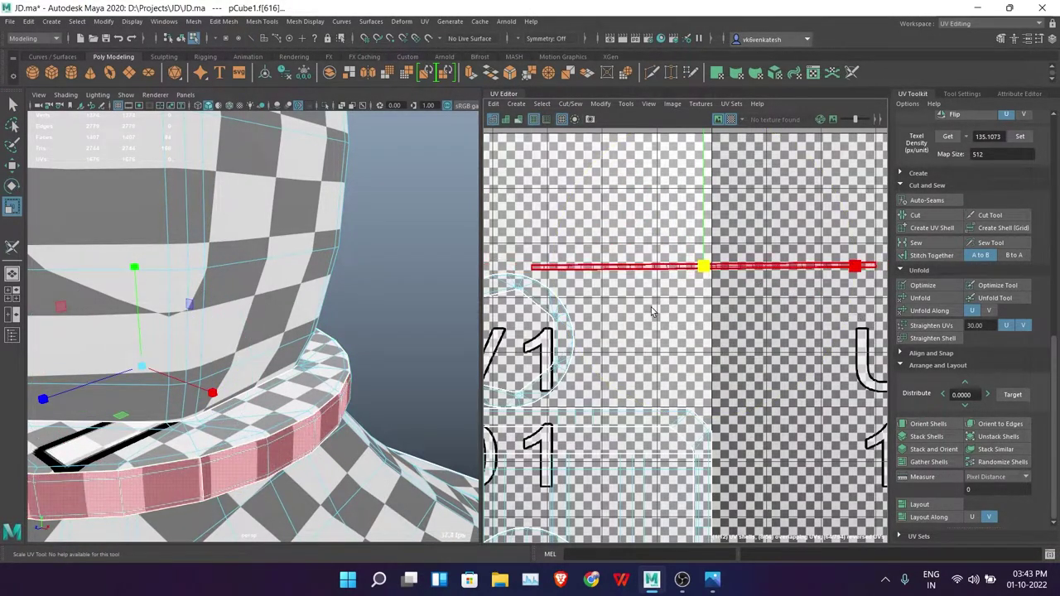
# Step: Select the bottle neck faces, shift their UVs right, and apply a cylindrical projection
pyautogui.moveTo(395, 245); pyautogui.dragTo(396, 205, button='right')
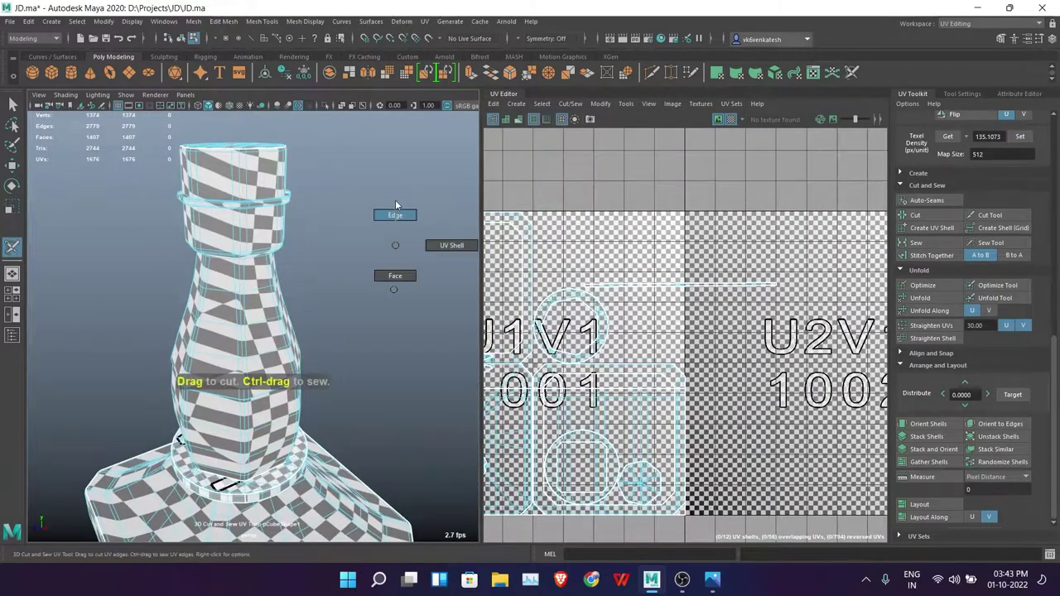
pyautogui.click(241, 332)
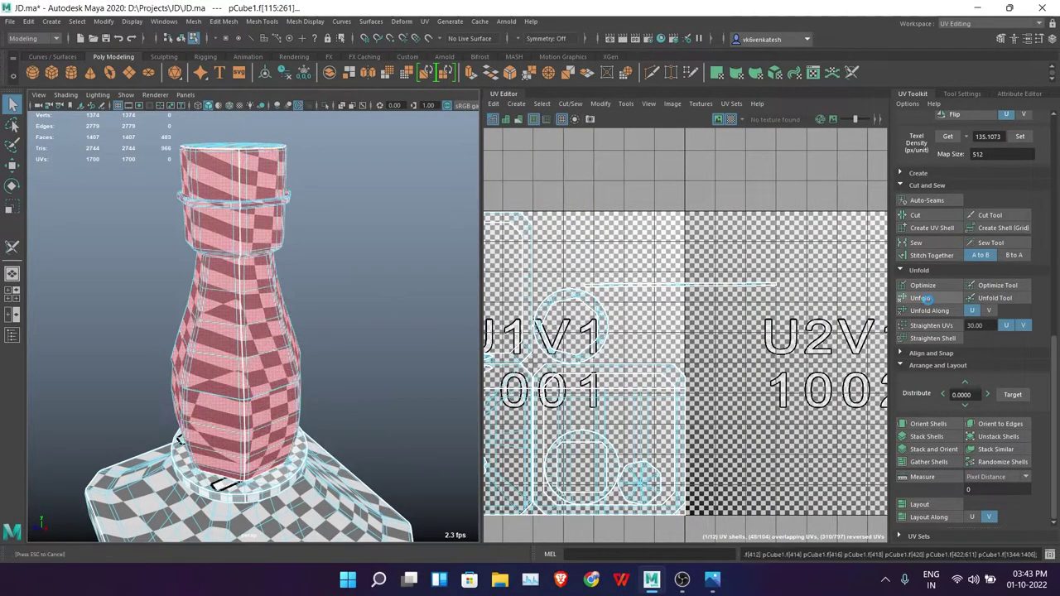
pyautogui.press('f')
pyautogui.press('e')
pyautogui.hotkey('ctrl', 'F12')
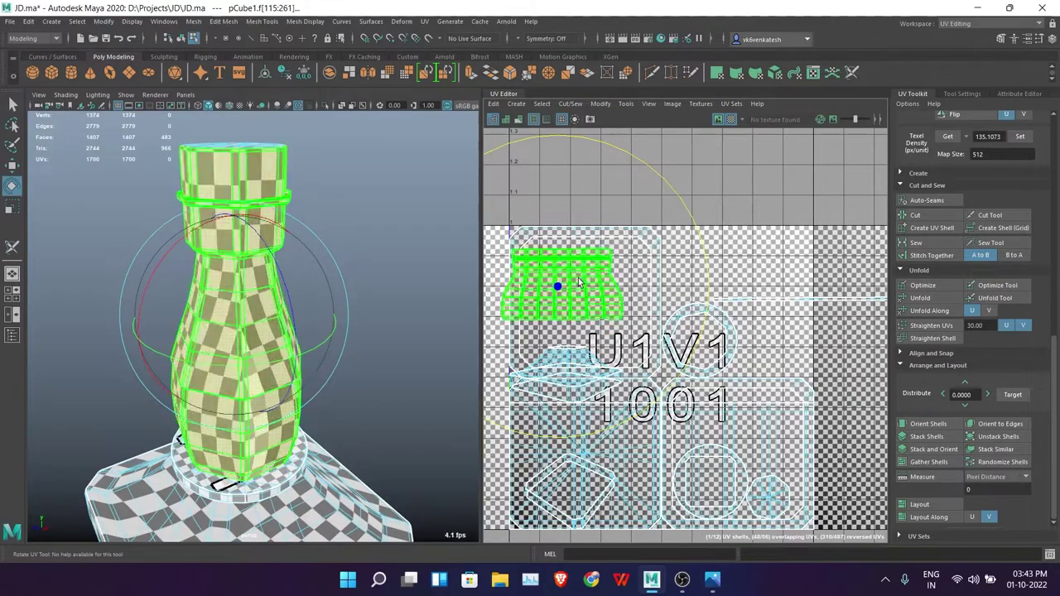
pyautogui.press('f')
pyautogui.press('w')
pyautogui.moveTo(605, 340); pyautogui.dragTo(657, 335)
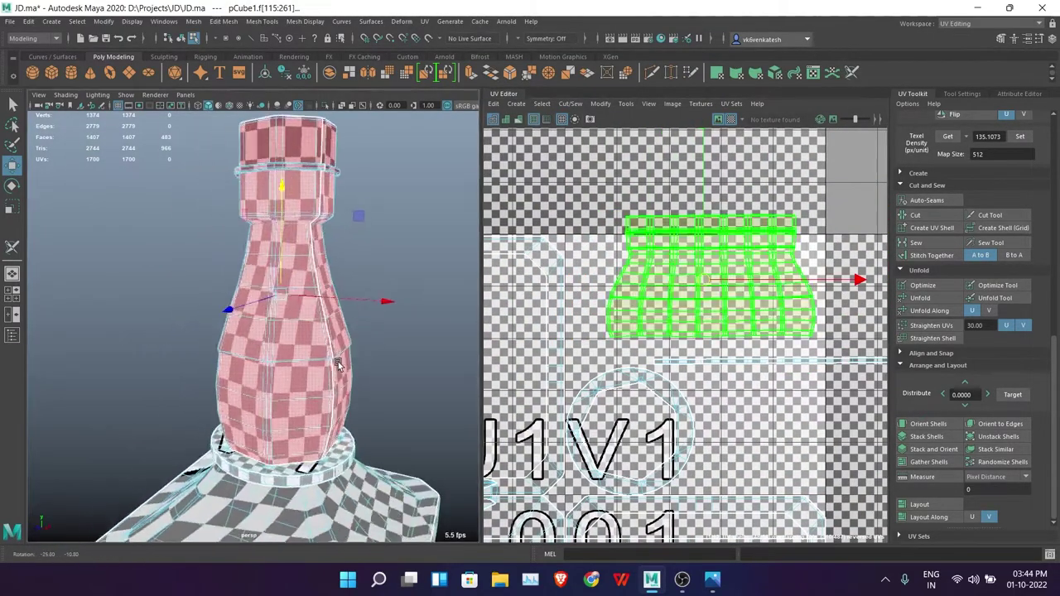
pyautogui.moveTo(298, 347)
pyautogui.keyDown('alt'); pyautogui.mouseDown()
pyautogui.moveTo(328, 367)
pyautogui.moveTo(412, 262)
pyautogui.mouseUp(); pyautogui.keyUp('alt')
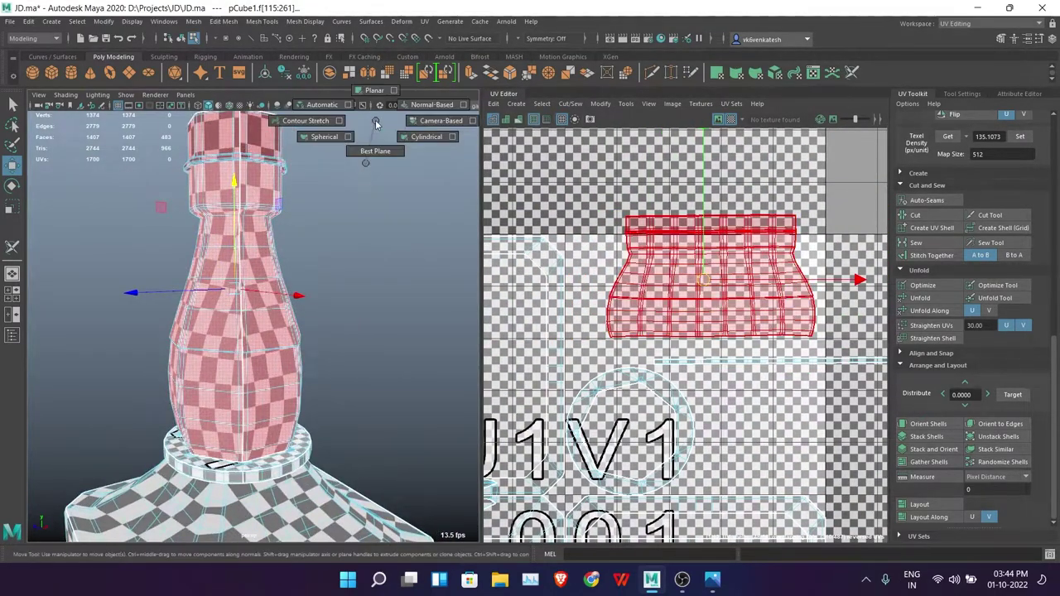
pyautogui.click(415, 139)
pyautogui.moveTo(329, 303)
pyautogui.keyDown('alt'); pyautogui.mouseDown()
pyautogui.moveTo(271, 348)
pyautogui.moveTo(449, 296)
pyautogui.moveTo(375, 262)
pyautogui.moveTo(380, 293)
pyautogui.moveTo(346, 406)
pyautogui.mouseUp(); pyautogui.keyUp('alt')
# Step: Move the neck UV shell up and to the right
pyautogui.press('w')
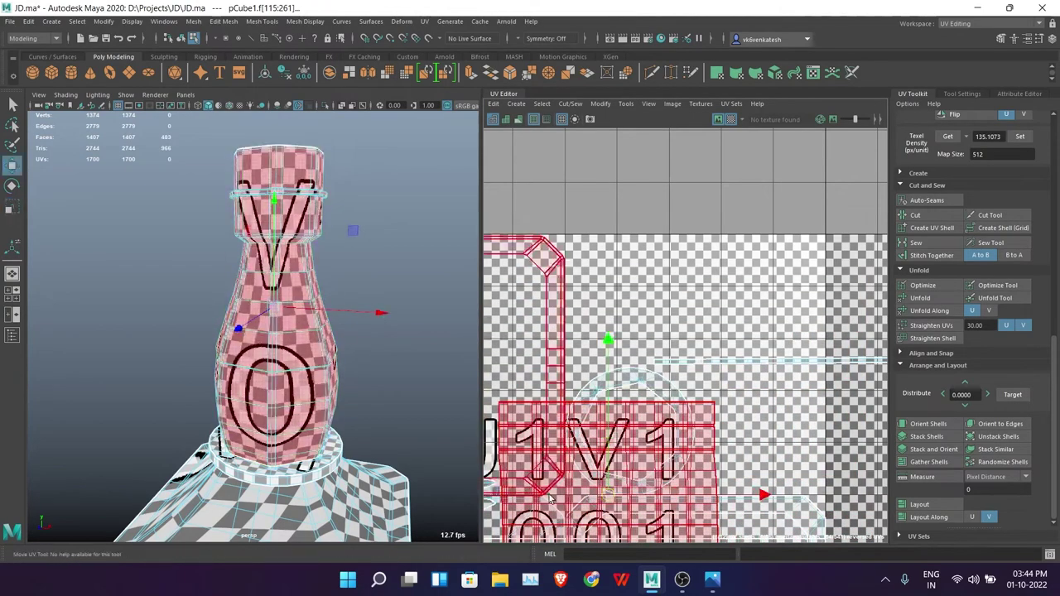
pyautogui.moveTo(691, 392)
pyautogui.mouseDown()
pyautogui.moveTo(753, 354)
pyautogui.moveTo(819, 256)
pyautogui.mouseUp()
pyautogui.moveTo(331, 347)
pyautogui.keyDown('alt'); pyautogui.mouseDown()
pyautogui.moveTo(345, 423)
pyautogui.moveTo(328, 282)
pyautogui.mouseUp(); pyautogui.keyUp('alt')
# Step: Cut a seam down the shoulder corner, select the shoulder shell, and rotate it level
pyautogui.click(329, 282)
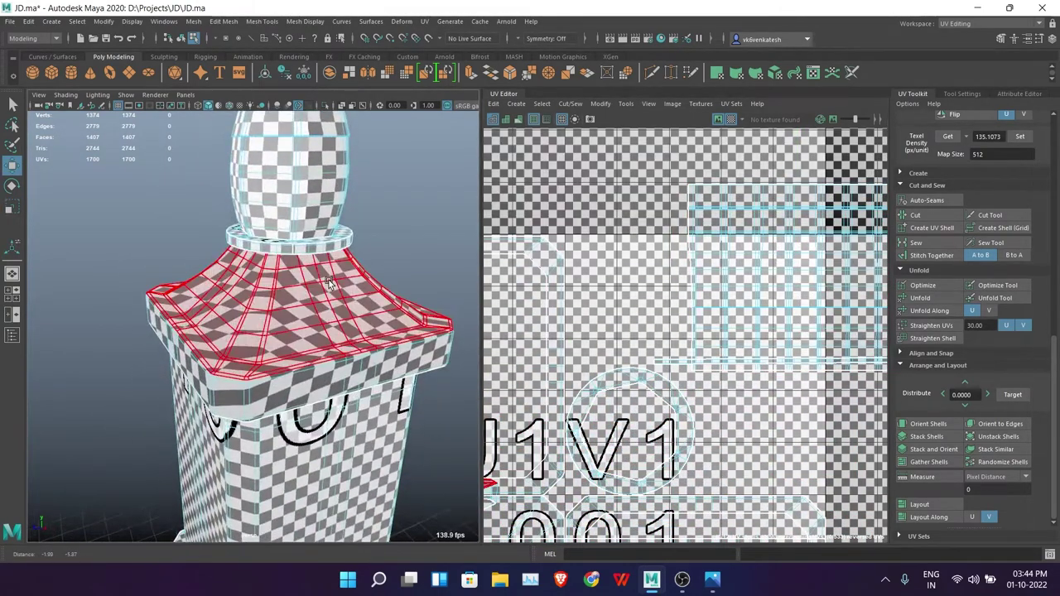
pyautogui.keyDown('alt'); pyautogui.moveTo(414, 222); pyautogui.dragTo(332, 348); pyautogui.keyUp('alt')
pyautogui.scroll(3, 331, 348)
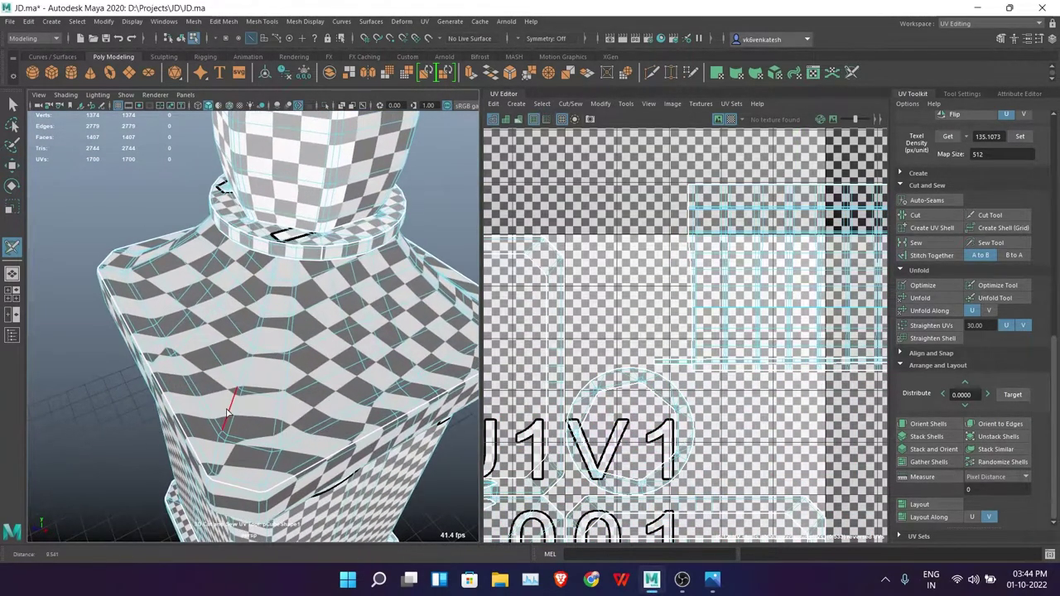
pyautogui.moveTo(289, 444)
pyautogui.keyDown('alt'); pyautogui.mouseDown()
pyautogui.moveTo(386, 197)
pyautogui.moveTo(348, 248)
pyautogui.mouseUp(); pyautogui.keyUp('alt')
pyautogui.rightClick(386, 197)
pyautogui.click(386, 229)
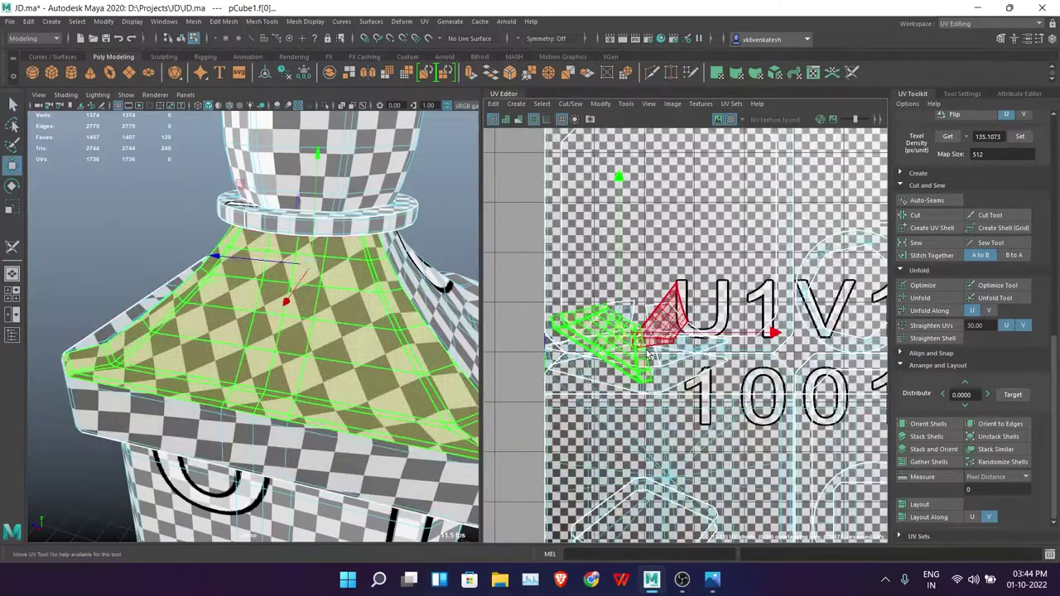
pyautogui.moveTo(640, 403); pyautogui.dragTo(674, 481)
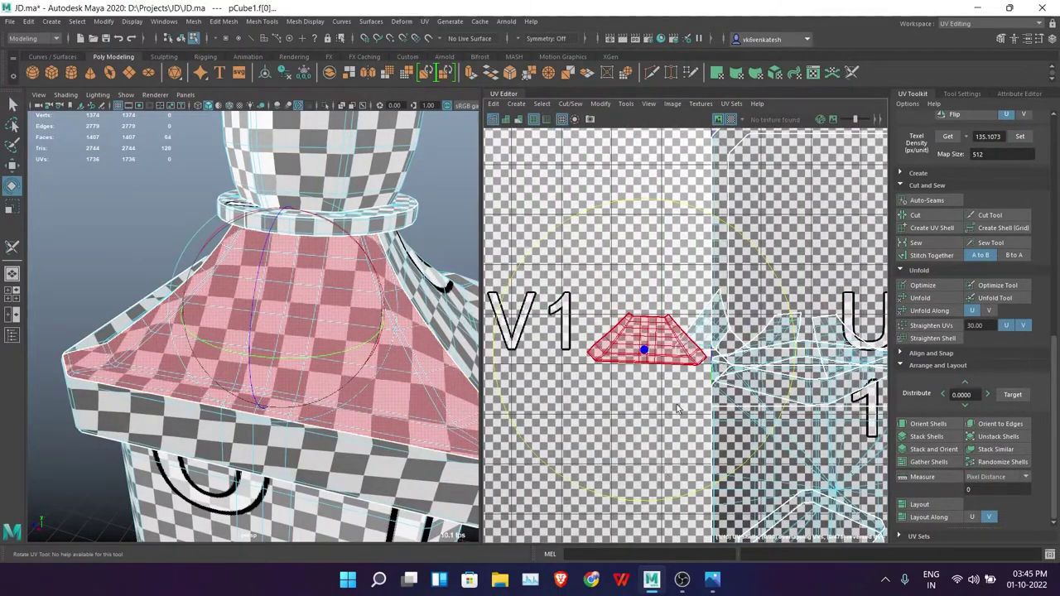
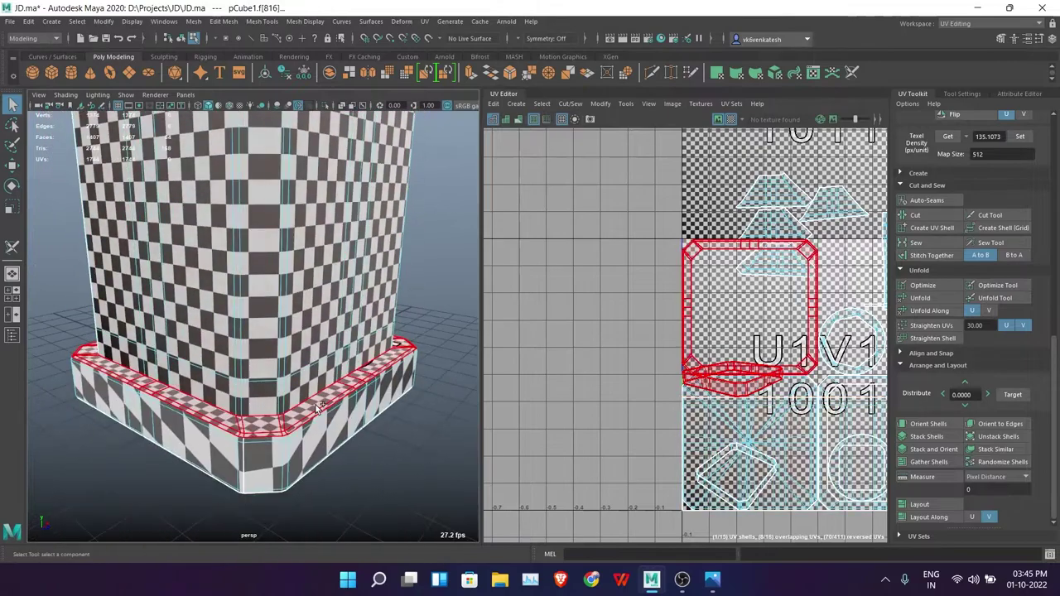
# Step: Unfold the base band faces, then rotate and scale the UV strip to lie horizontal
pyautogui.click(918, 297)
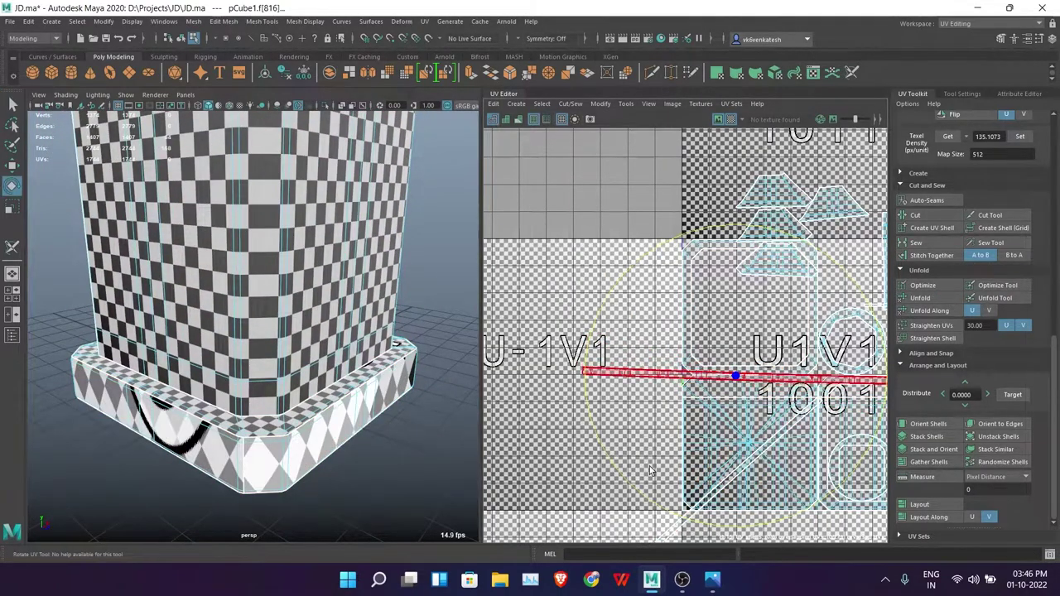
pyautogui.moveTo(577, 450); pyautogui.dragTo(634, 401)
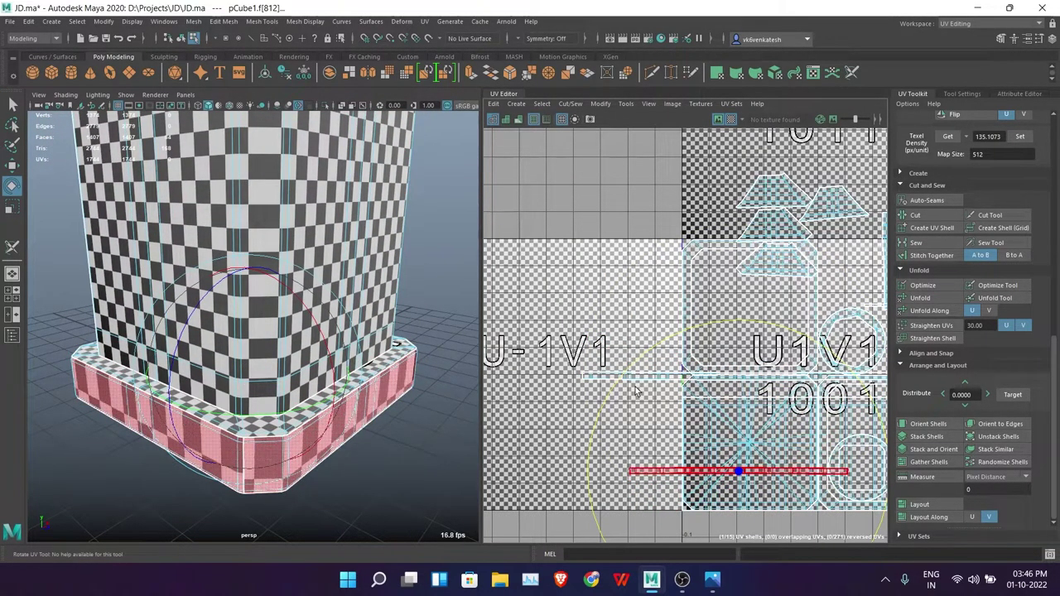
pyautogui.press('r')
pyautogui.scroll(3, 733, 317)
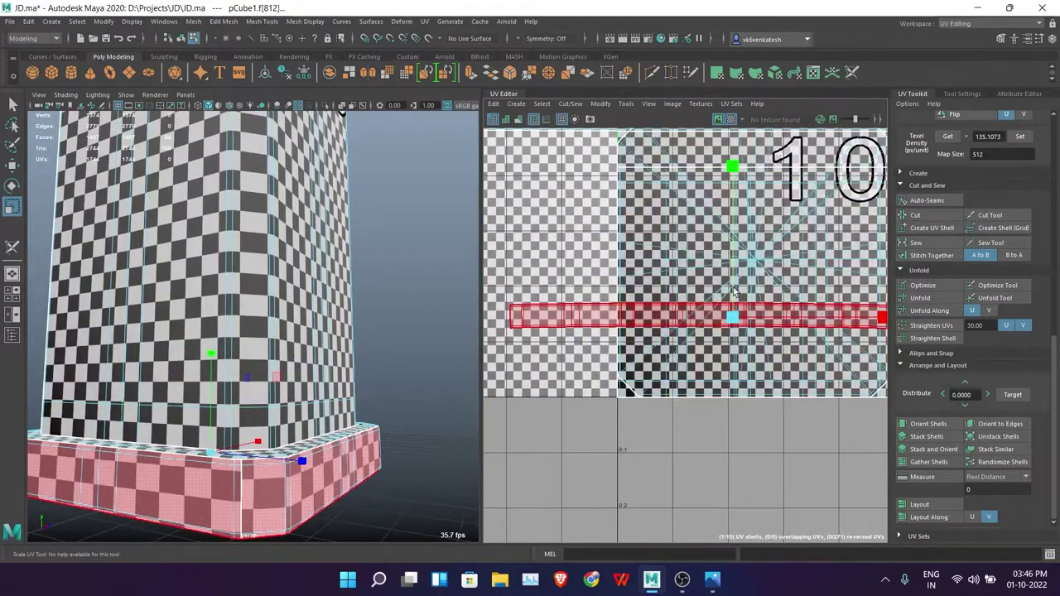
pyautogui.scroll(4, 405, 378)
pyautogui.moveTo(880, 317); pyautogui.dragTo(883, 317)
pyautogui.scroll(3, 733, 323)
pyautogui.keyDown('alt'); pyautogui.moveTo(341, 249); pyautogui.dragTo(343, 385); pyautogui.keyUp('alt')
pyautogui.scroll(-5, 285, 271)
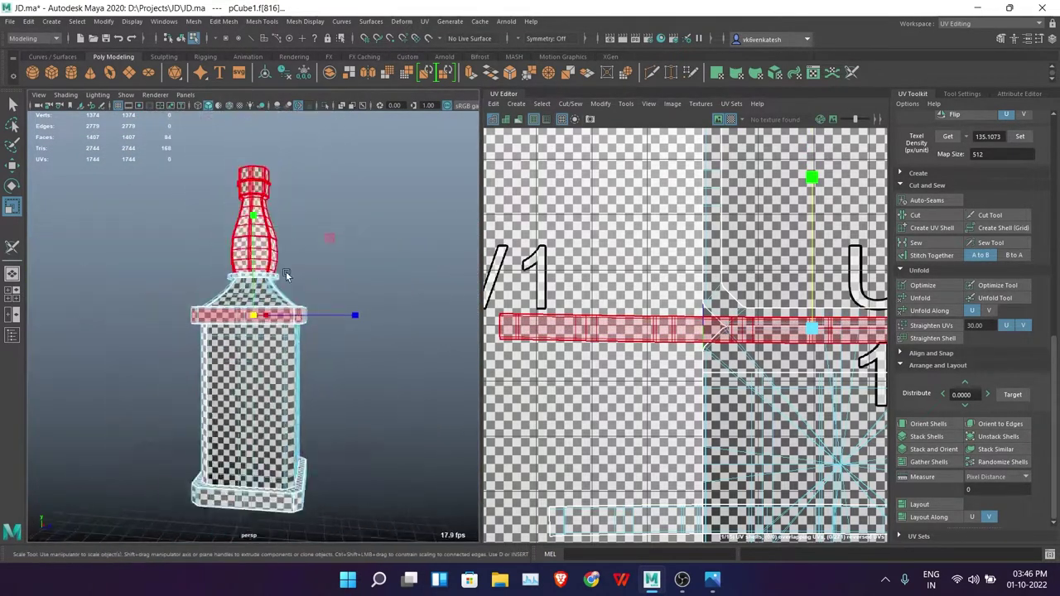
pyautogui.scroll(-5, 685, 331)
# Step: Move the octagon UV shell upward and arrange the round and bottom shells
pyautogui.moveTo(521, 166); pyautogui.dragTo(745, 356)
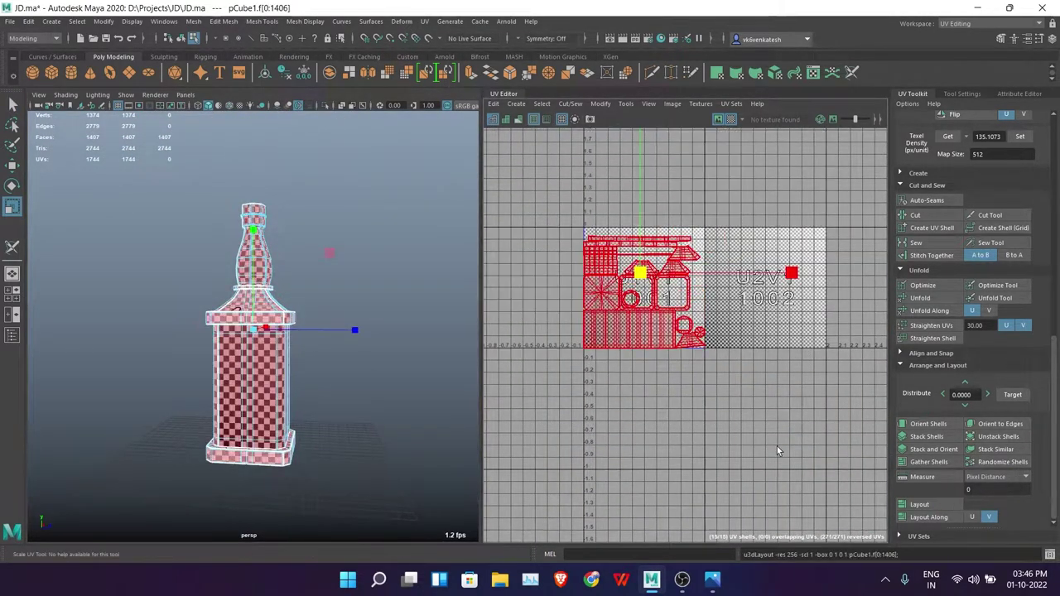
pyautogui.moveTo(191, 298)
pyautogui.keyDown('alt'); pyautogui.mouseDown()
pyautogui.moveTo(149, 265)
pyautogui.moveTo(243, 366)
pyautogui.moveTo(341, 215)
pyautogui.moveTo(404, 304)
pyautogui.mouseUp(); pyautogui.keyUp('alt')
pyautogui.press('F8')
pyautogui.click(404, 304)
pyautogui.scroll(5, 405, 307)
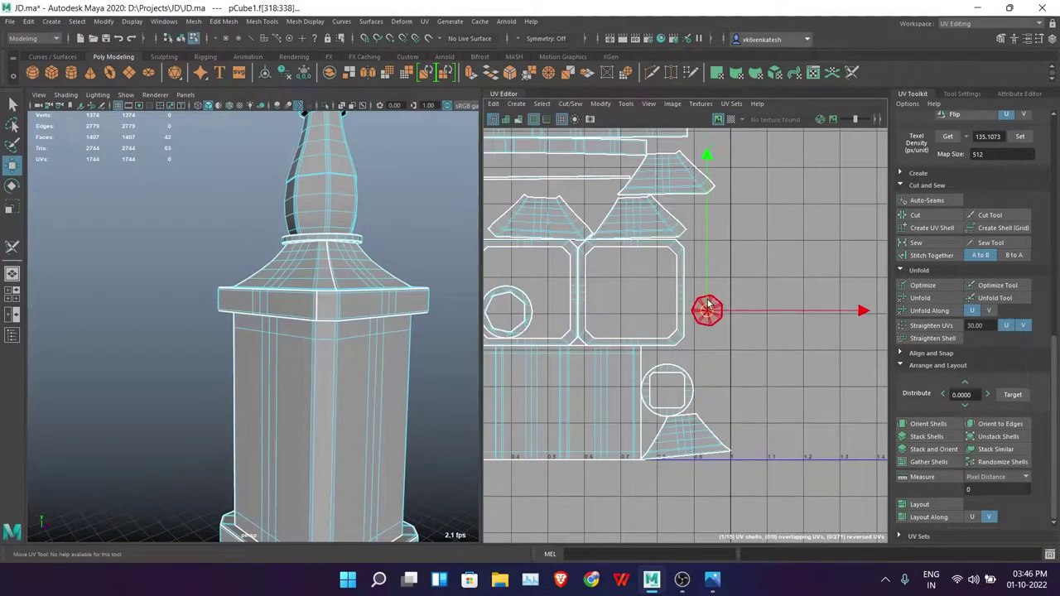
pyautogui.moveTo(708, 305); pyautogui.dragTo(707, 260)
pyautogui.click(674, 396)
pyautogui.keyDown('alt'); pyautogui.moveTo(674, 396); pyautogui.dragTo(717, 409, button='middle'); pyautogui.keyUp('alt')
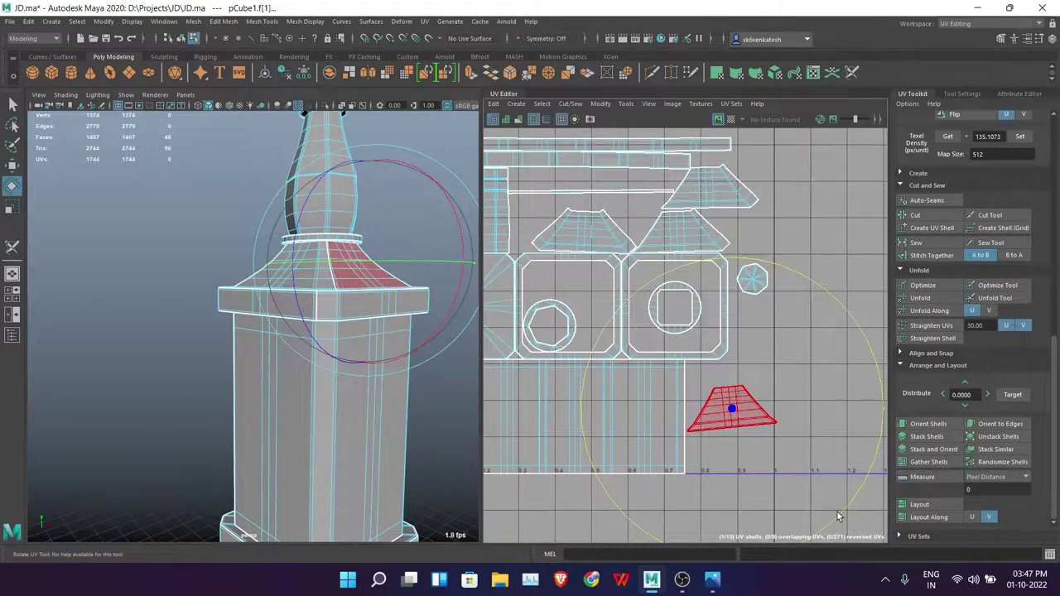
pyautogui.click(669, 441)
pyautogui.press('a')
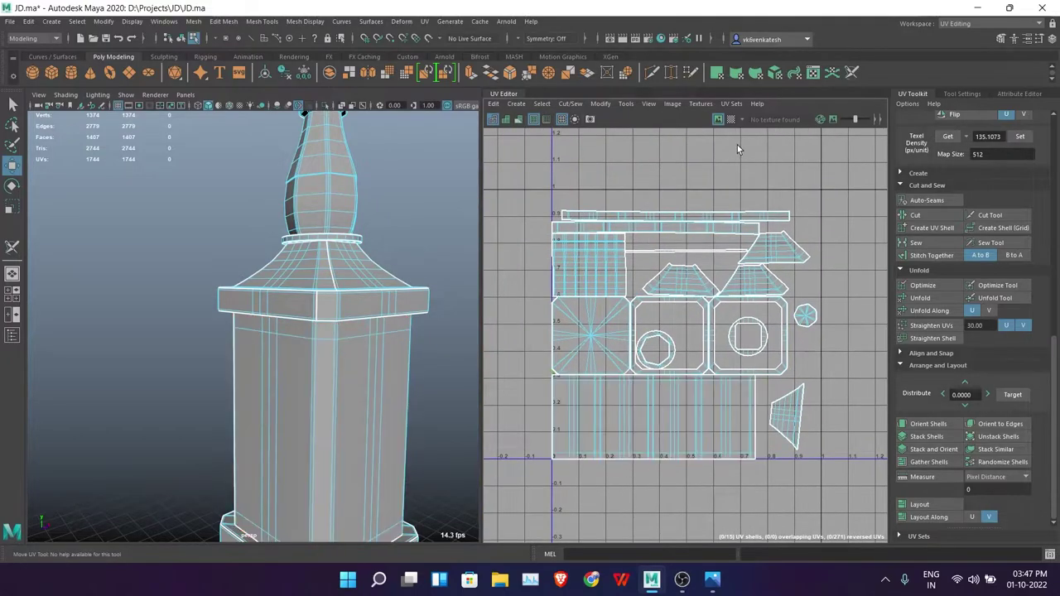
# Step: Scale all bottle UV shells into the tile, position the small circle shell, and check the checker texture
pyautogui.keyDown('alt'); pyautogui.moveTo(287, 181); pyautogui.dragTo(372, 238); pyautogui.keyUp('alt')
pyautogui.press('F8')
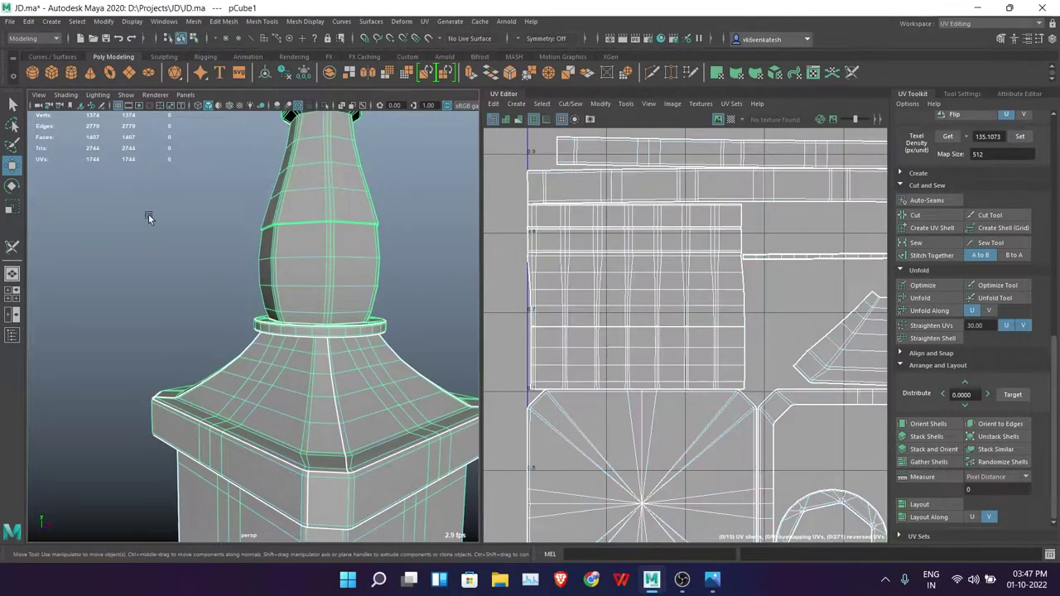
pyautogui.press('f')
pyautogui.click(279, 248)
pyautogui.press('f')
pyautogui.hotkey('ctrl', 'F11')
pyautogui.press('r')
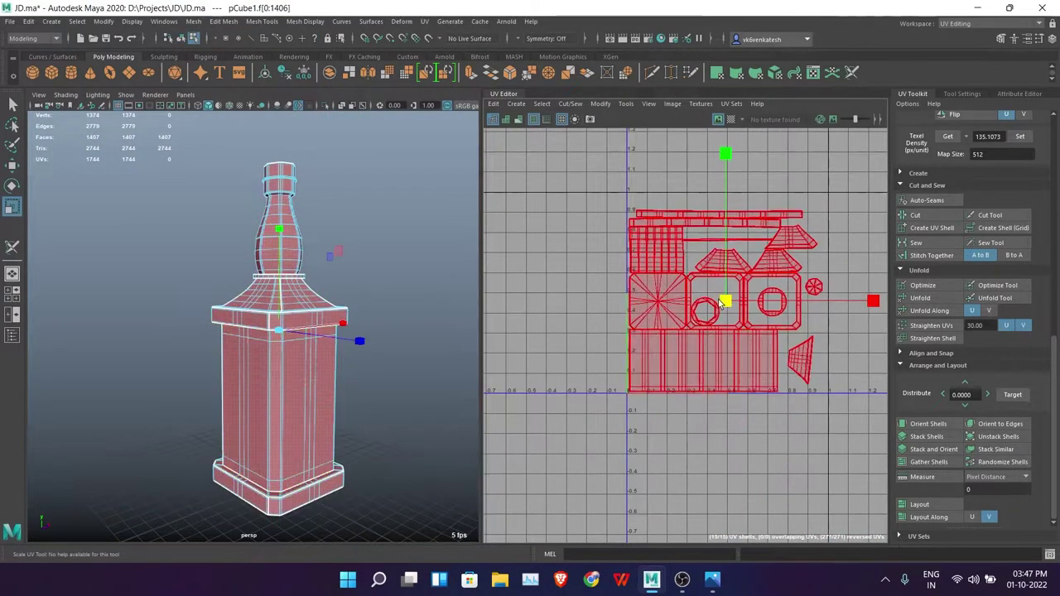
pyautogui.scroll(2, 710, 304)
pyautogui.click(617, 323)
pyautogui.press('w')
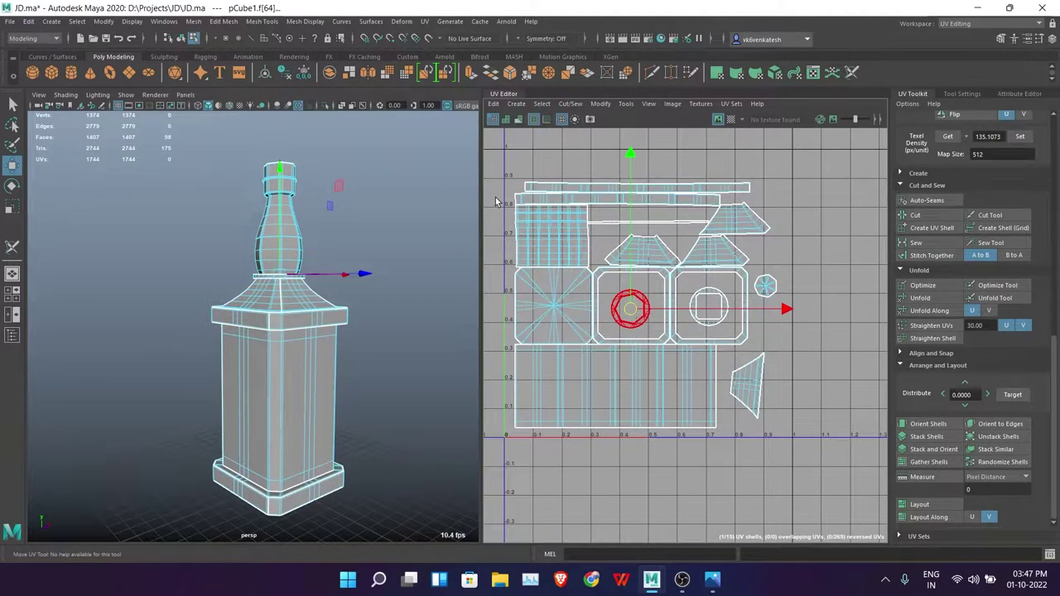
pyautogui.click(398, 201)
# Step: Switch the workspace to Maya Classic and select the bottle
pyautogui.click(990, 24)
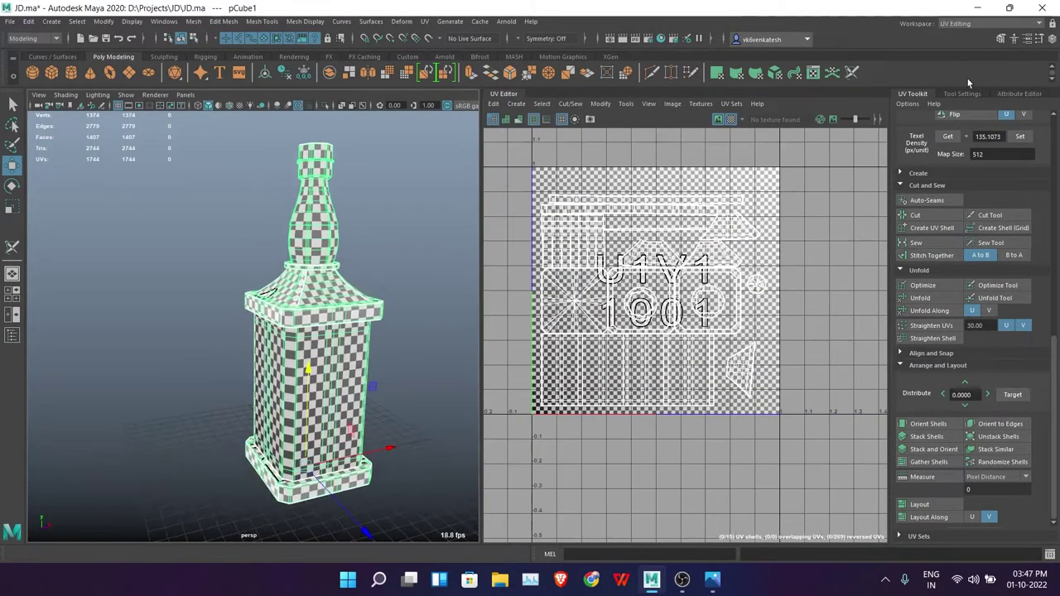
pyautogui.click(966, 77)
pyautogui.click(515, 289)
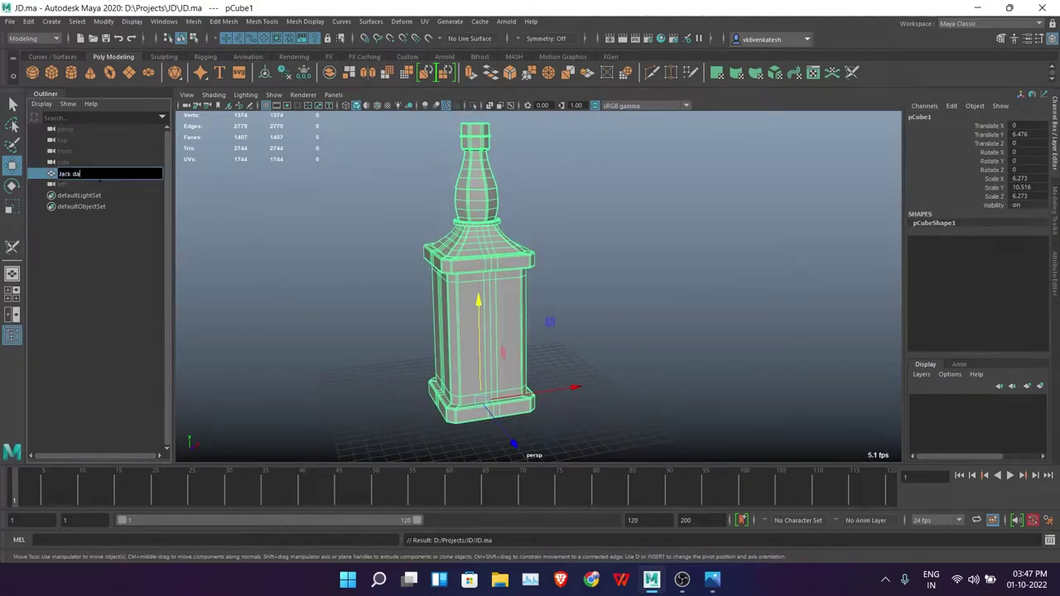
# Step: Freeze the bottle's transformations
pyautogui.press('f')
pyautogui.keyDown('alt'); pyautogui.moveTo(855, 269); pyautogui.dragTo(630, 326); pyautogui.keyUp('alt')
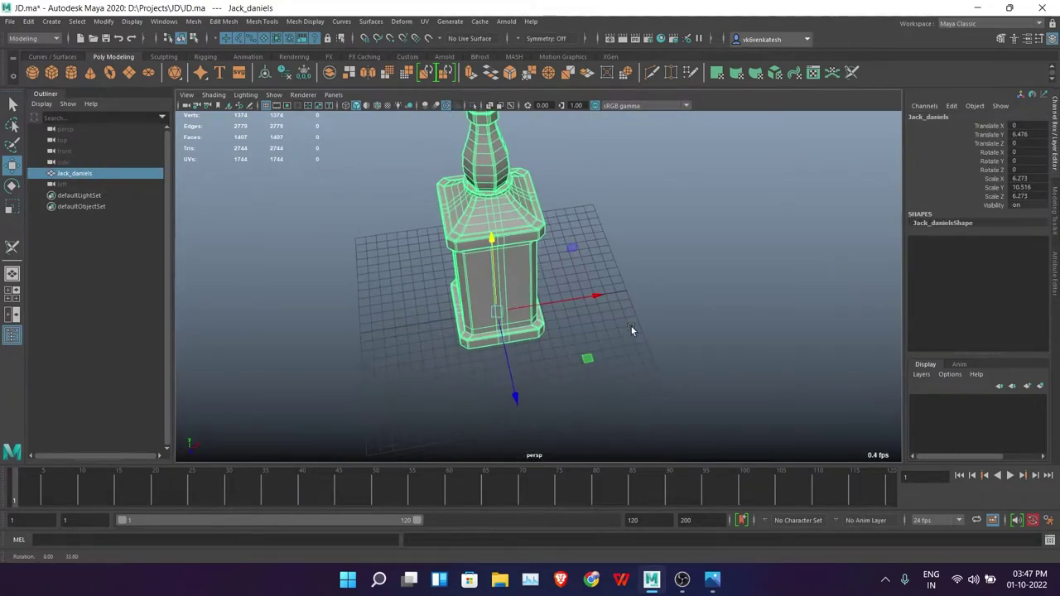
pyautogui.scroll(3, 641, 318)
pyautogui.click(103, 21)
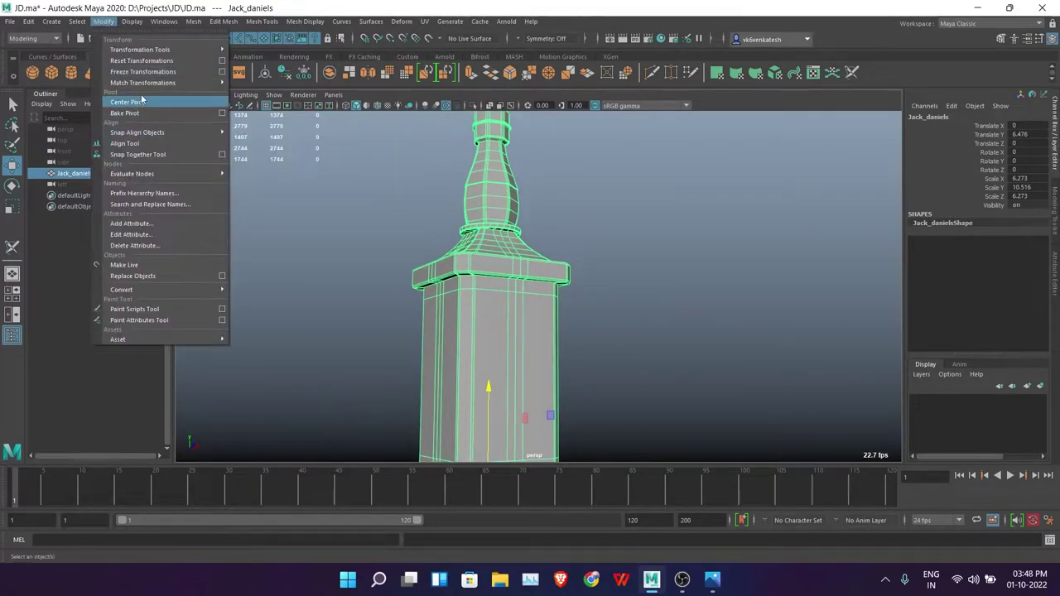
pyautogui.click(142, 71)
# Step: Assign a new aiStandardSurface material to the bottle
pyautogui.scroll(-3, 597, 287)
pyautogui.scroll(-2, 597, 287)
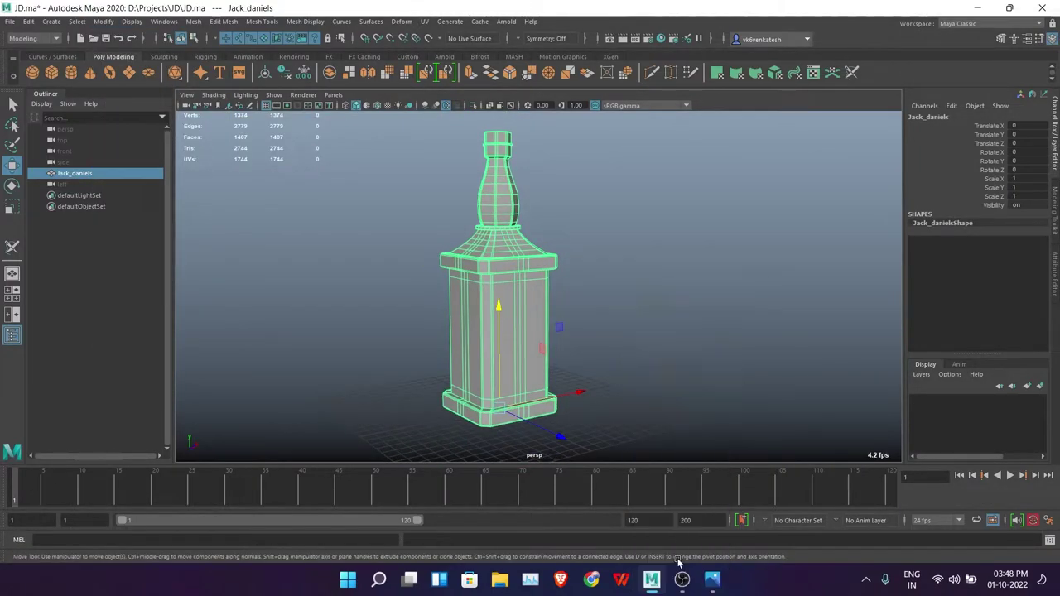
pyautogui.moveTo(497, 332); pyautogui.dragTo(385, 294, button='right')
pyautogui.click(466, 468)
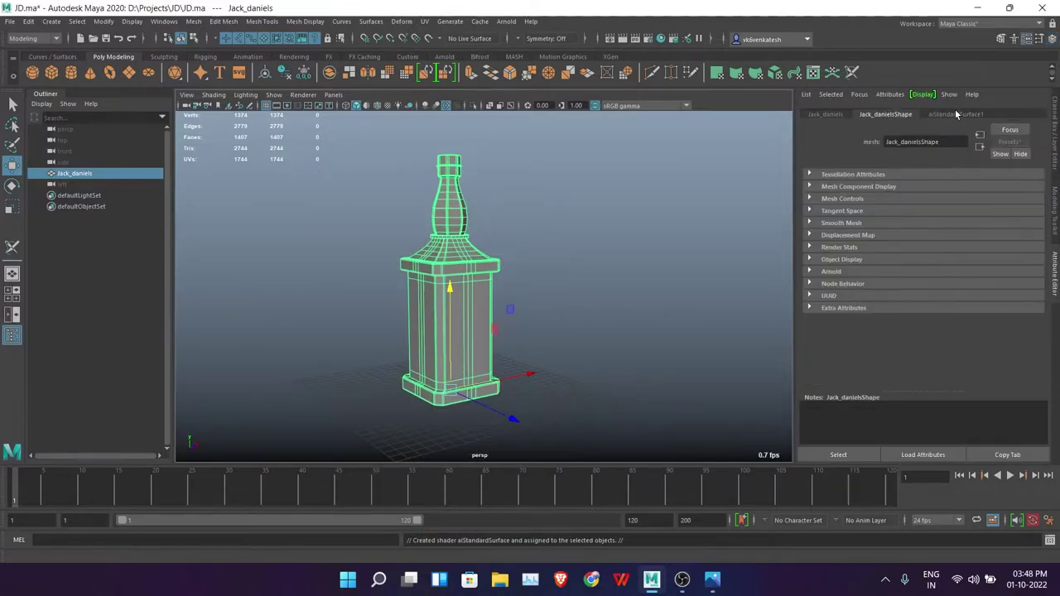
pyautogui.click(955, 114)
pyautogui.click(570, 230)
pyautogui.hotkey('ctrl', 'a')
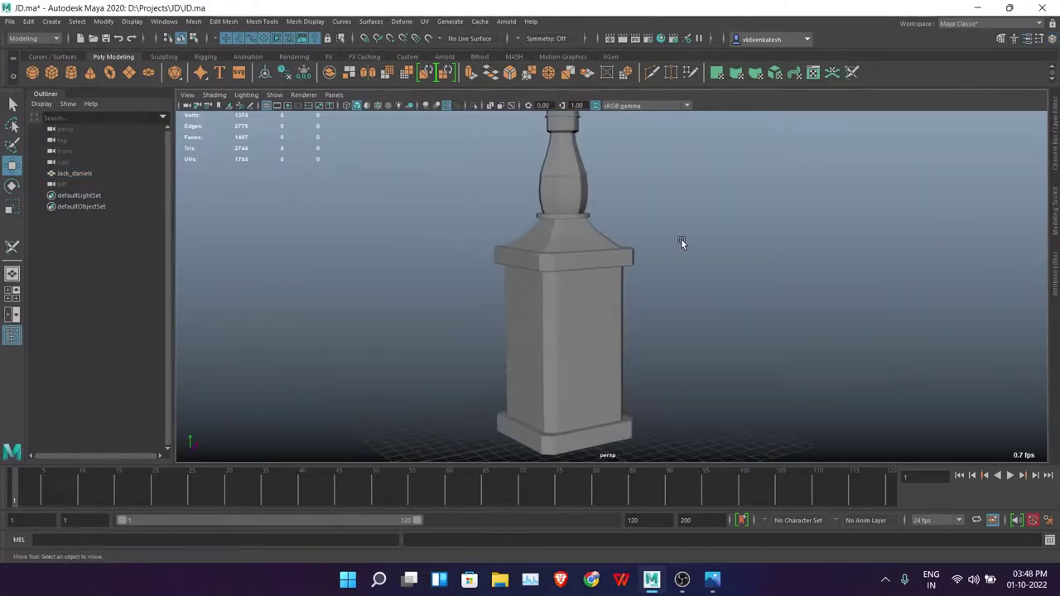
# Step: Export the selected bottle as FBX into D:\Projects\JD
pyautogui.click(9, 20)
pyautogui.click(42, 164)
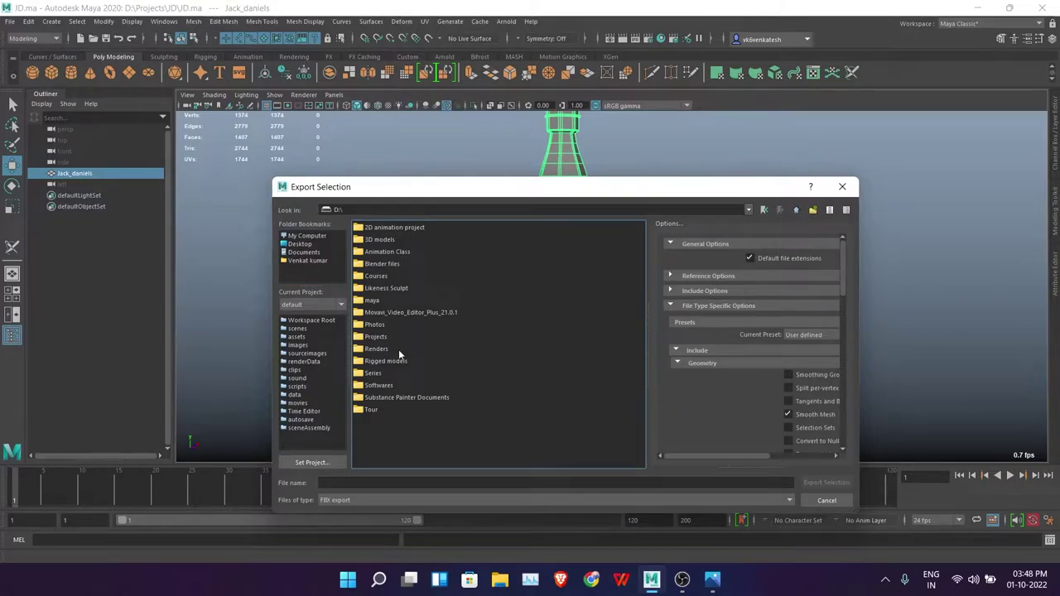
pyautogui.doubleClick(390, 338)
pyautogui.doubleClick(457, 248)
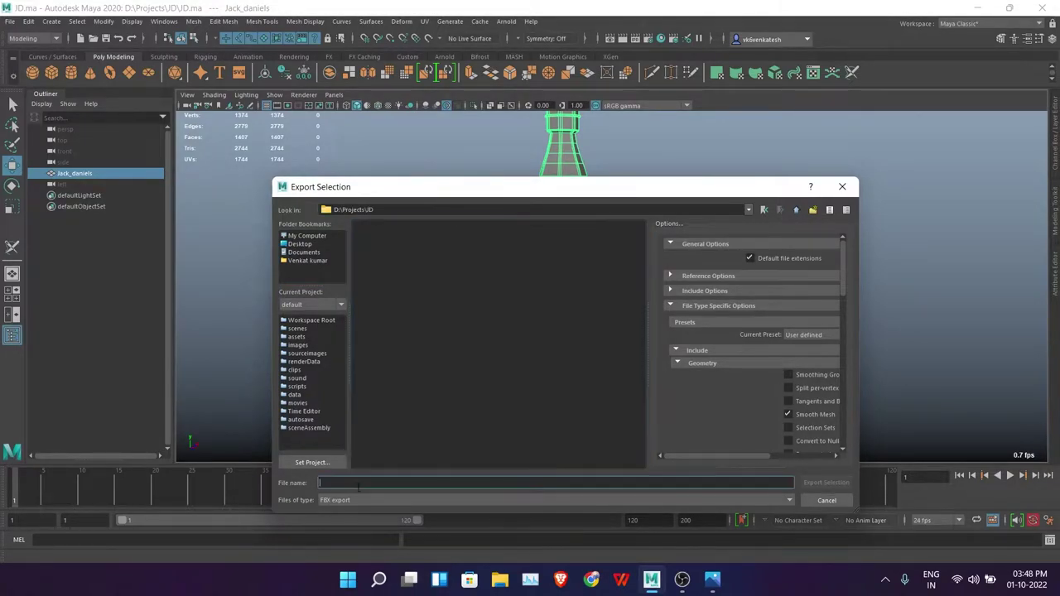
pyautogui.write('JD')
pyautogui.press('Return')
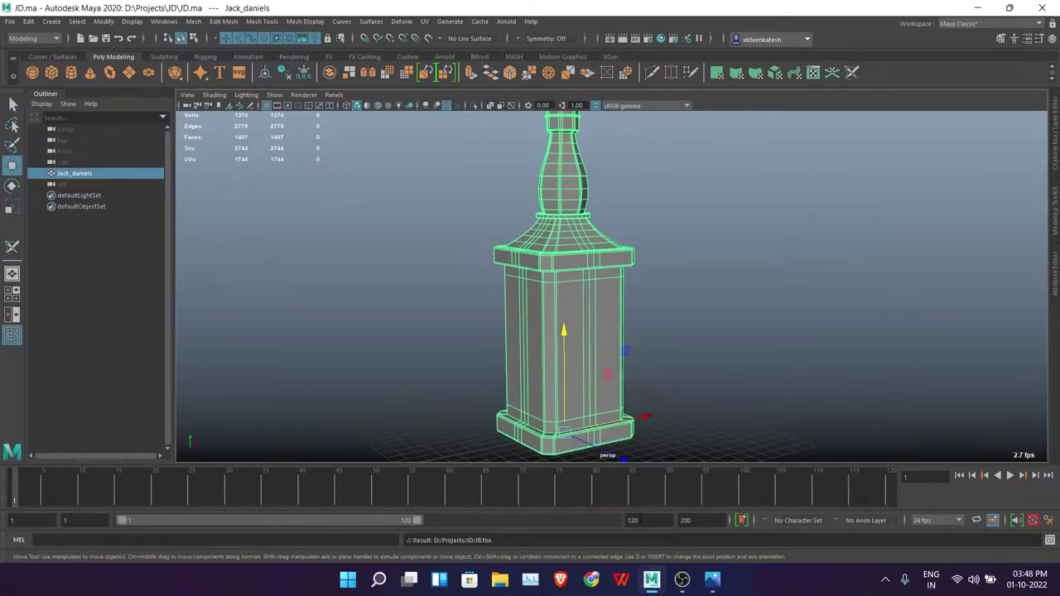
# Step: In D:\Projects\JD, rename JB.fbx to JD.fbx
pyautogui.click(499, 579)
pyautogui.click(52, 210)
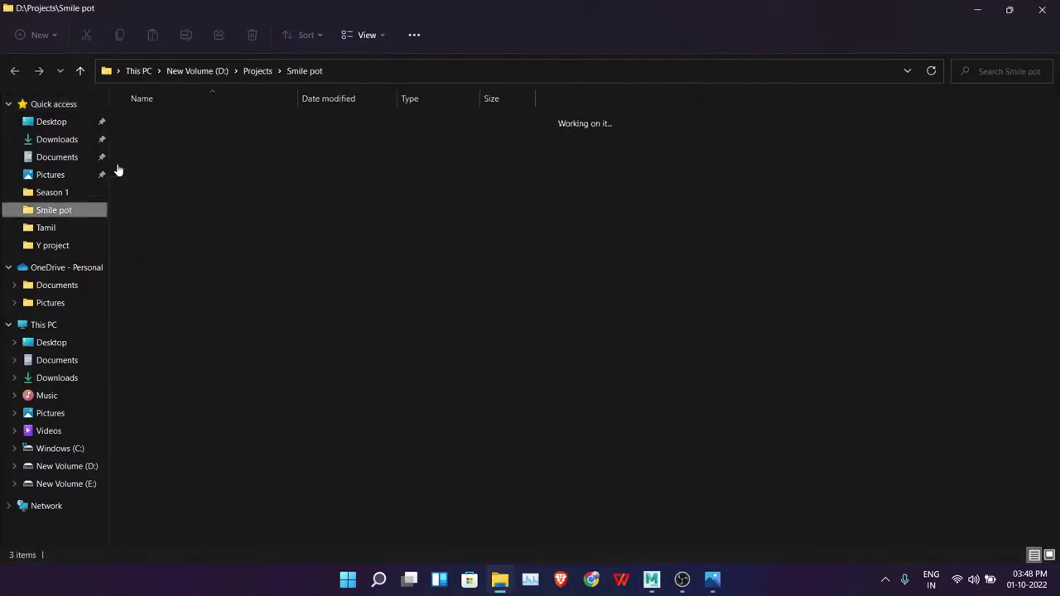
pyautogui.click(257, 71)
pyautogui.doubleClick(852, 221)
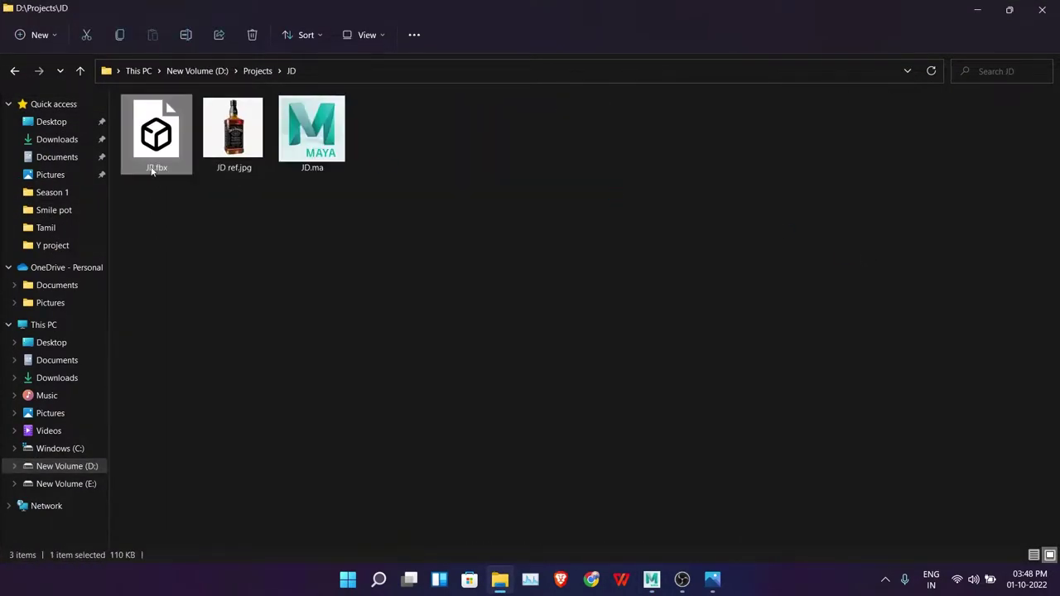
pyautogui.press('BackSpace')
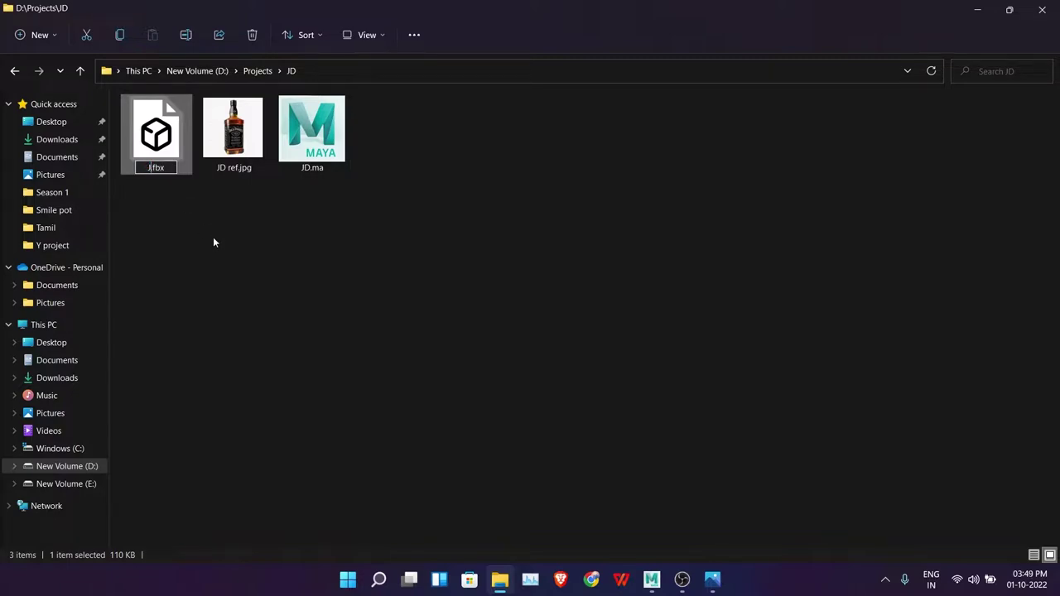
pyautogui.write('D')
pyautogui.press('Return')
# Step: Return to Maya, deselect the bottle, and switch to Substance Painter
pyautogui.click(650, 579)
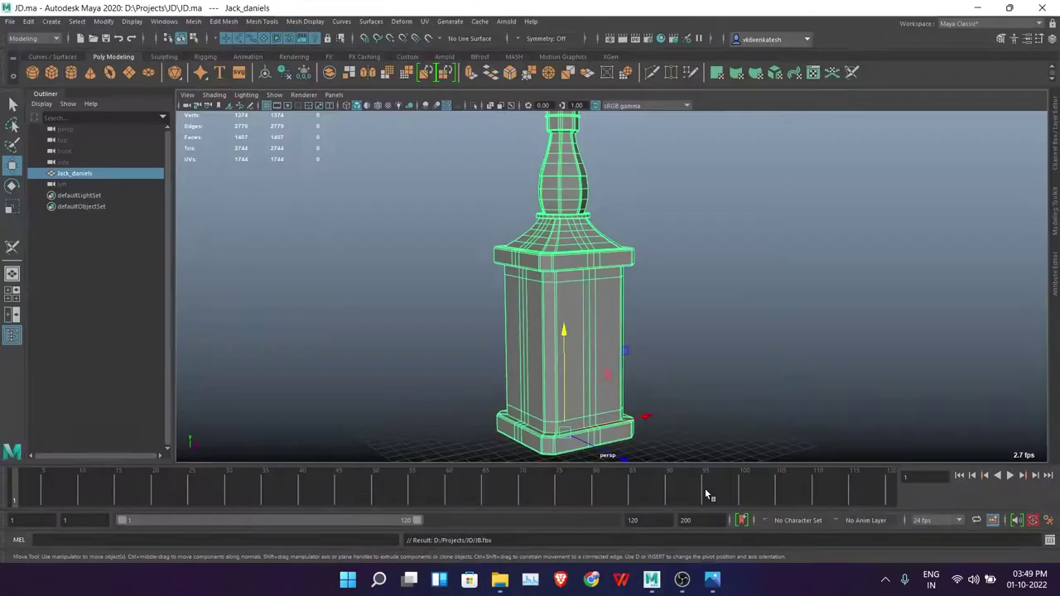
pyautogui.click(465, 309)
pyautogui.click(682, 580)
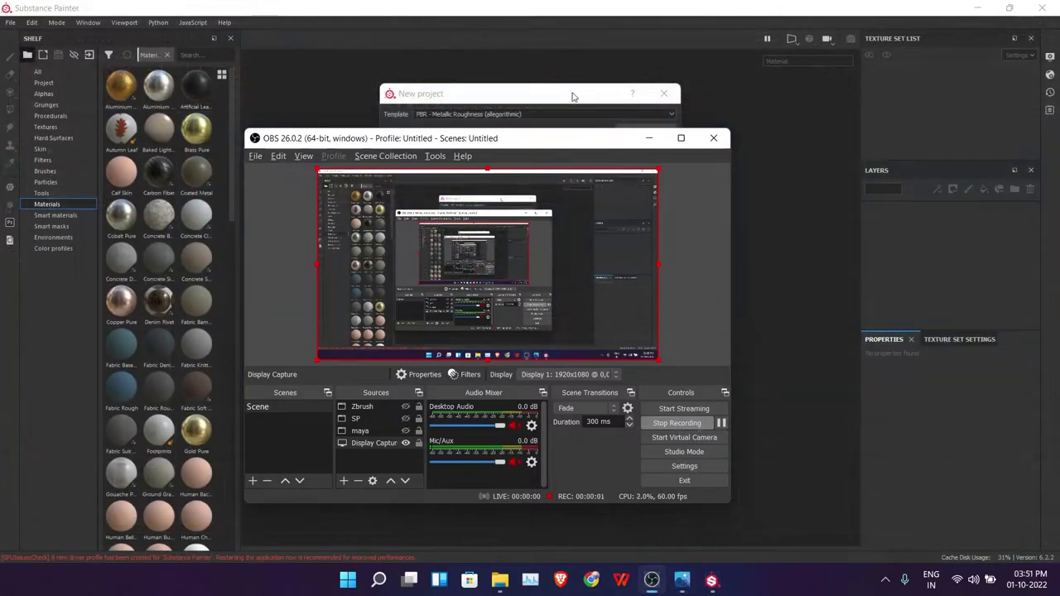
# Step: Create a new project using JD.fbx from the Projects\JD folder as the mesh
pyautogui.click(635, 134)
pyautogui.scroll(2, 449, 276)
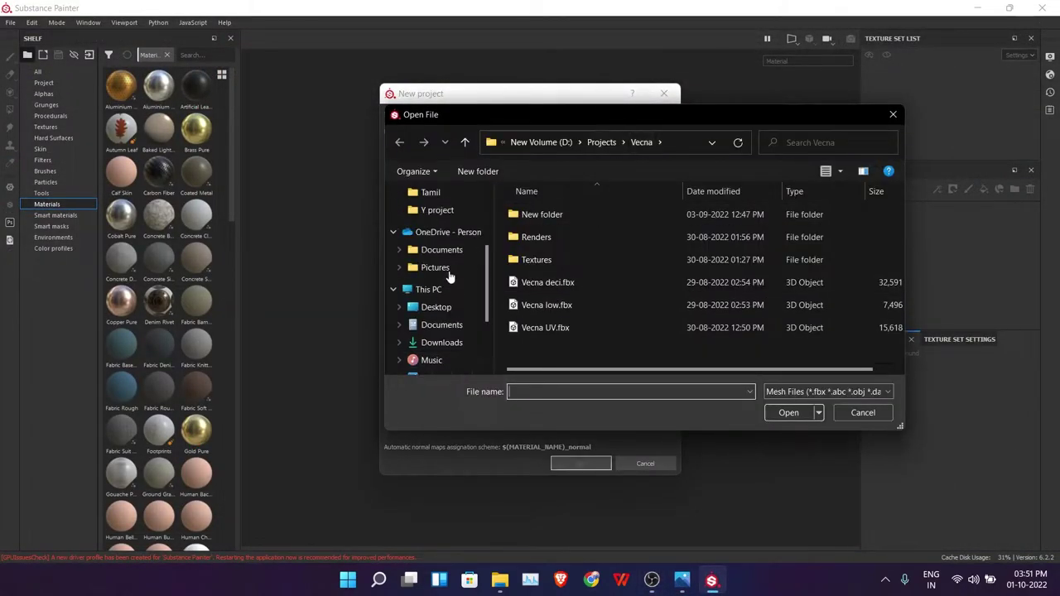
pyautogui.click(601, 142)
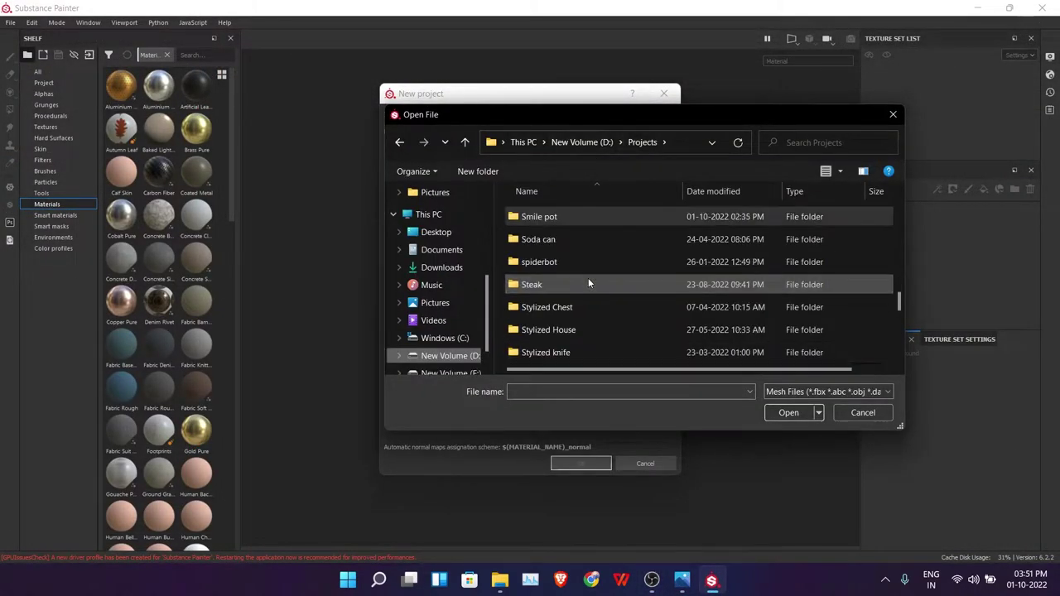
pyautogui.scroll(-3, 588, 284)
pyautogui.scroll(6, 591, 264)
pyautogui.doubleClick(569, 260)
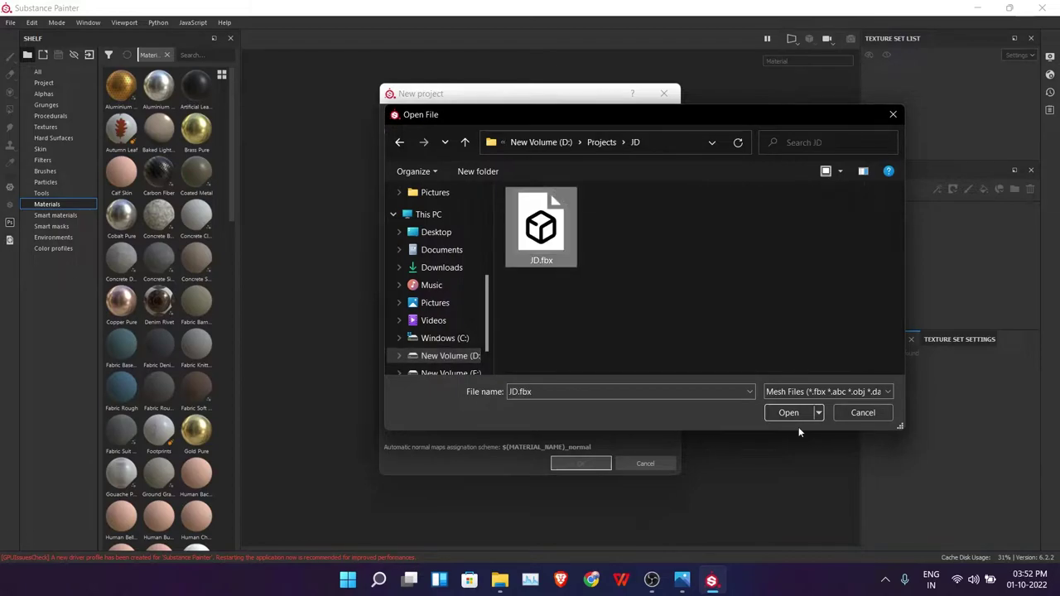
pyautogui.click(788, 413)
pyautogui.click(567, 458)
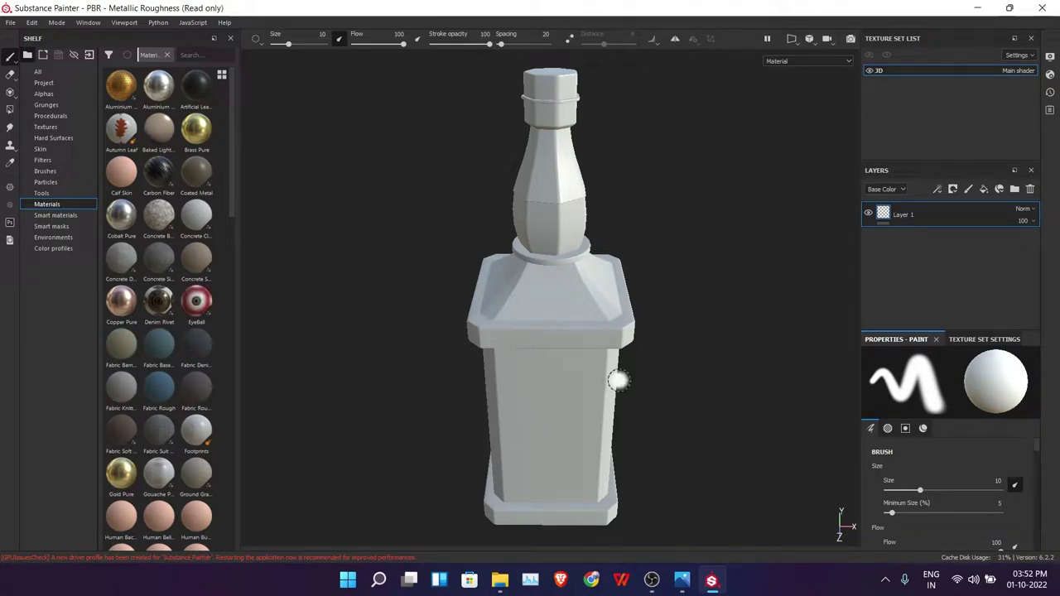
# Step: Orbit and zoom around the loaded bottle to inspect it
pyautogui.moveTo(618, 380)
pyautogui.keyDown('alt'); pyautogui.mouseDown()
pyautogui.moveTo(711, 338)
pyautogui.moveTo(660, 244)
pyautogui.moveTo(696, 353)
pyautogui.mouseUp(); pyautogui.keyUp('alt')
pyautogui.scroll(5, 696, 350)
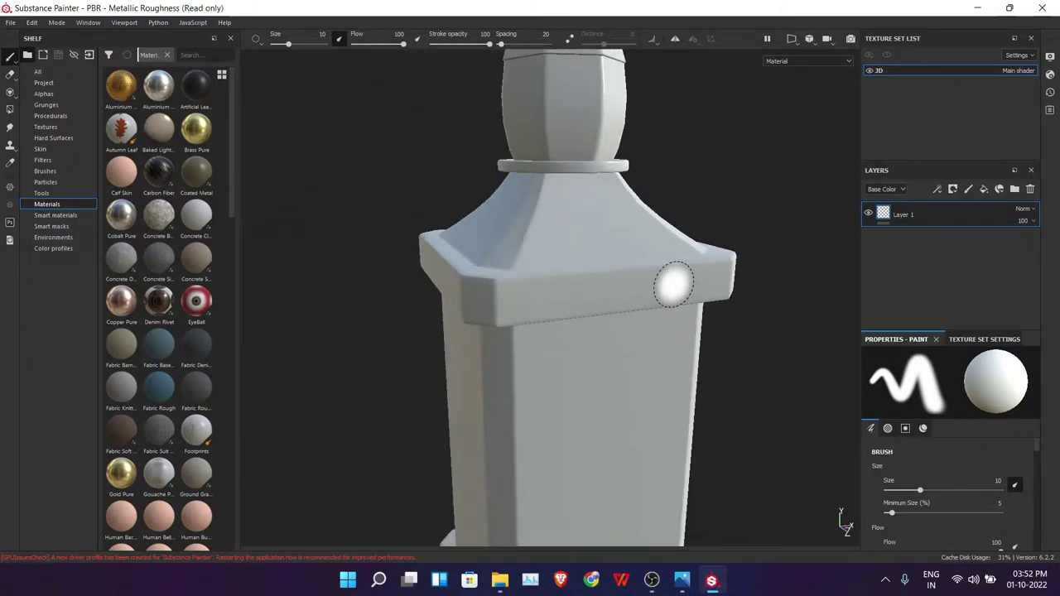
pyautogui.scroll(-3, 674, 284)
pyautogui.scroll(3, 643, 402)
# Step: Bake the bottle's mesh maps from Texture Set Settings
pyautogui.click(992, 342)
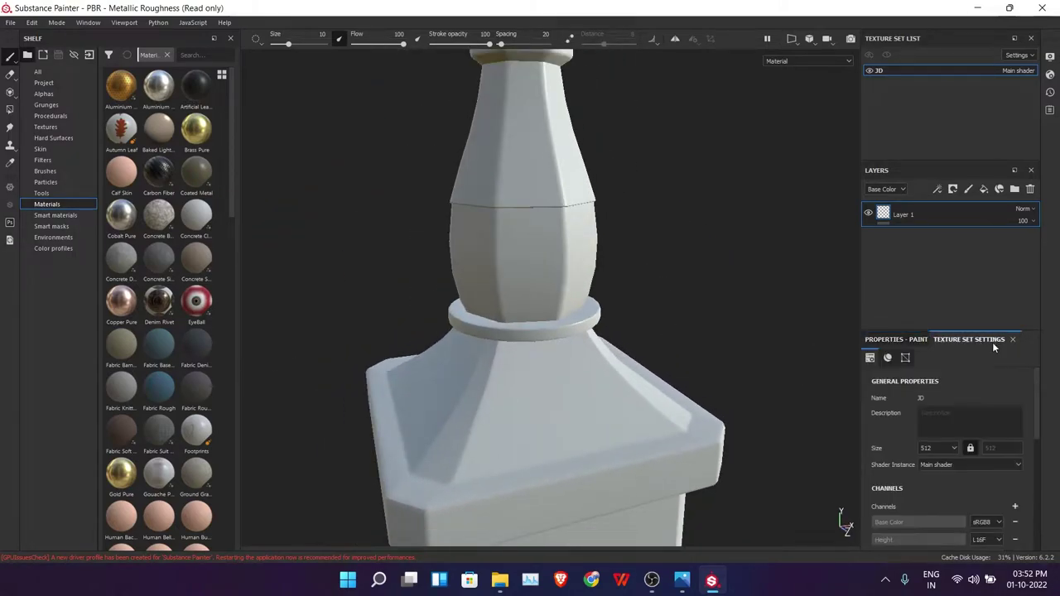
pyautogui.scroll(-3, 992, 464)
pyautogui.scroll(-3, 992, 478)
pyautogui.click(990, 485)
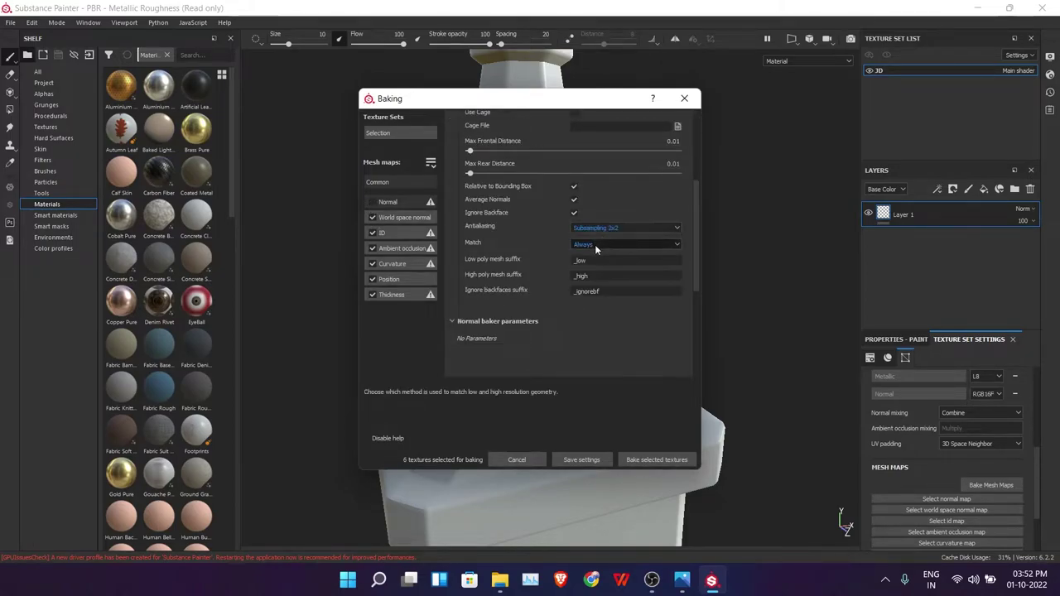
pyautogui.click(630, 458)
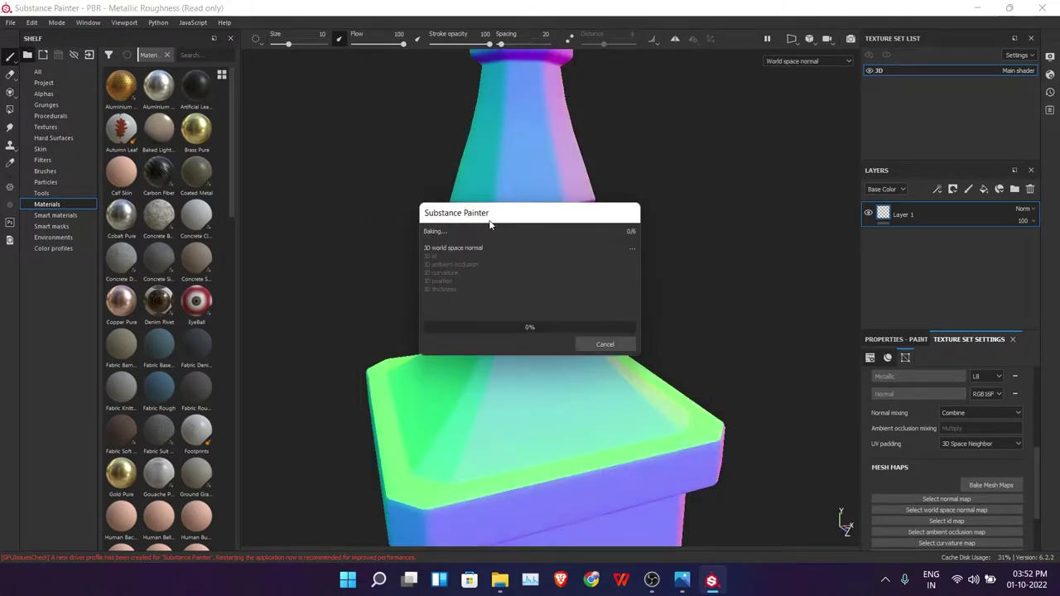
pyautogui.moveTo(489, 223); pyautogui.dragTo(786, 209)
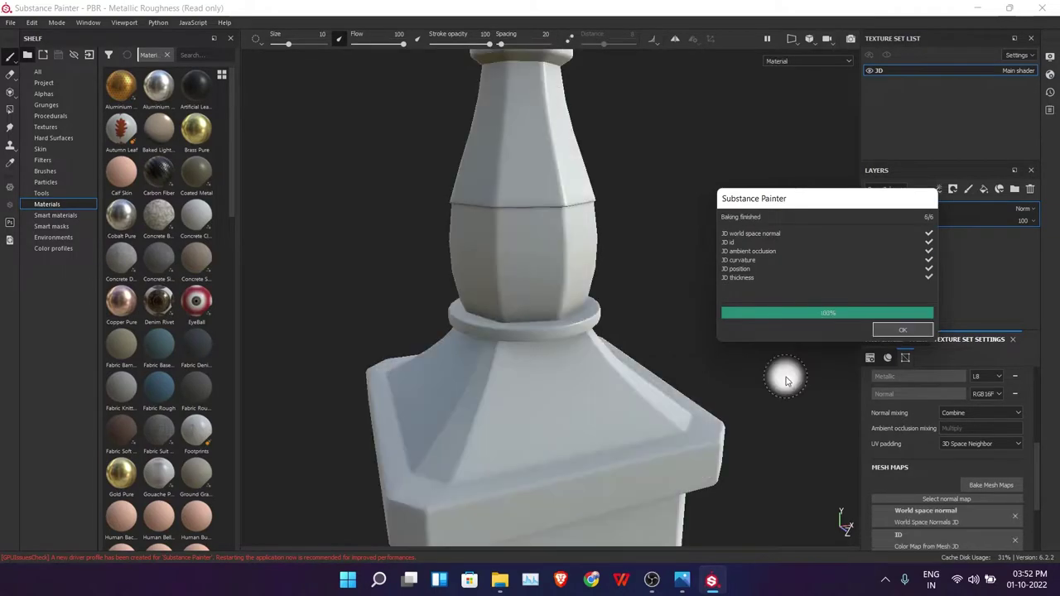
# Step: Orbit and zoom to review the baked bottle with the whole model centred
pyautogui.moveTo(750, 373)
pyautogui.keyDown('alt'); pyautogui.mouseDown()
pyautogui.moveTo(686, 437)
pyautogui.moveTo(702, 367)
pyautogui.moveTo(639, 265)
pyautogui.moveTo(593, 424)
pyautogui.mouseUp(); pyautogui.keyUp('alt')
pyautogui.scroll(-5, 592, 424)
pyautogui.moveTo(640, 276)
pyautogui.keyDown('alt'); pyautogui.mouseDown()
pyautogui.moveTo(608, 397)
pyautogui.moveTo(594, 327)
pyautogui.mouseUp(); pyautogui.keyUp('alt')
pyautogui.scroll(8, 594, 326)
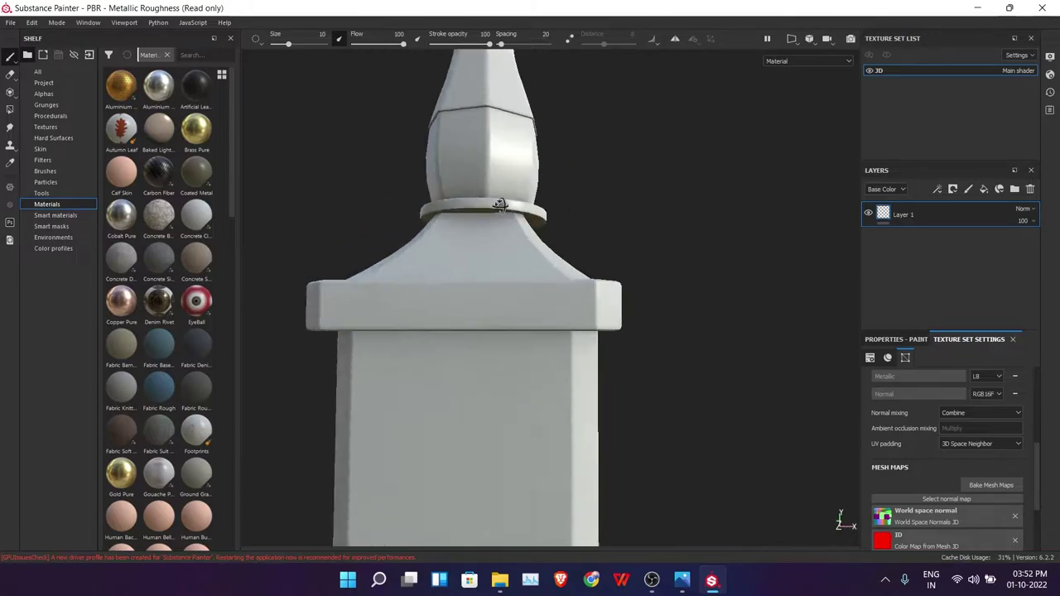
pyautogui.scroll(-3, 500, 205)
pyautogui.moveTo(500, 205)
pyautogui.keyDown('alt'); pyautogui.mouseDown()
pyautogui.moveTo(490, 276)
pyautogui.moveTo(615, 339)
pyautogui.moveTo(582, 253)
pyautogui.mouseUp(); pyautogui.keyUp('alt')
pyautogui.scroll(-4, 582, 254)
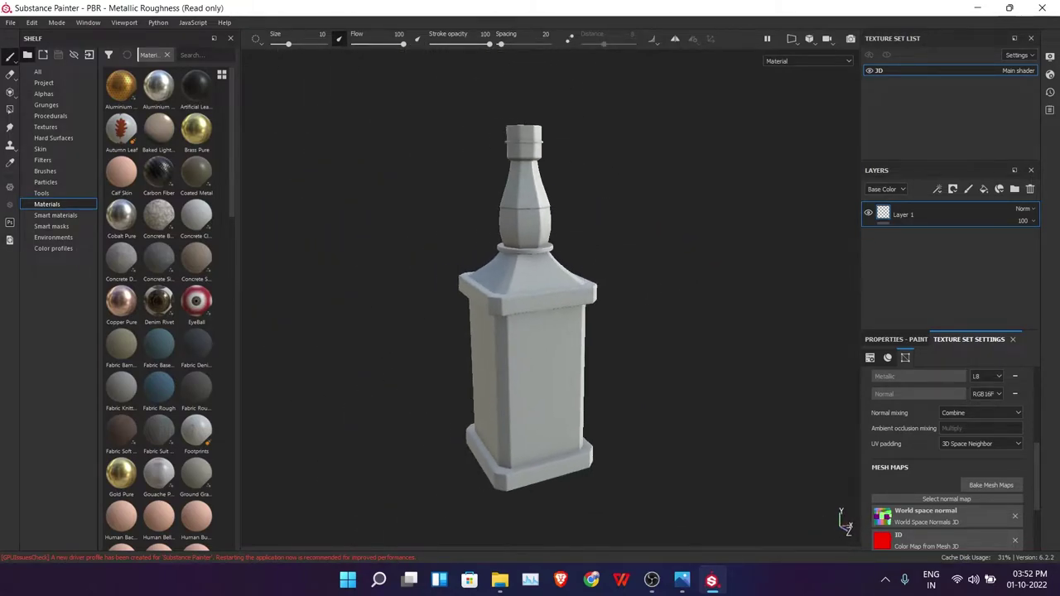
pyautogui.scroll(2, 611, 276)
pyautogui.click(650, 581)
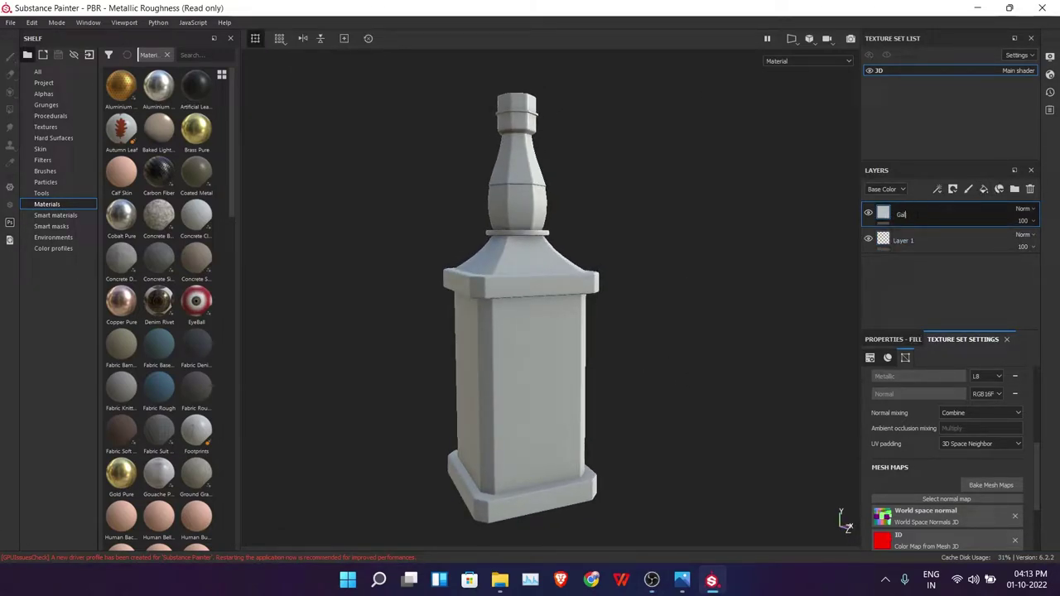
# Step: Name the fill layer Glass and give it a golden amber base colour
pyautogui.press('Return')
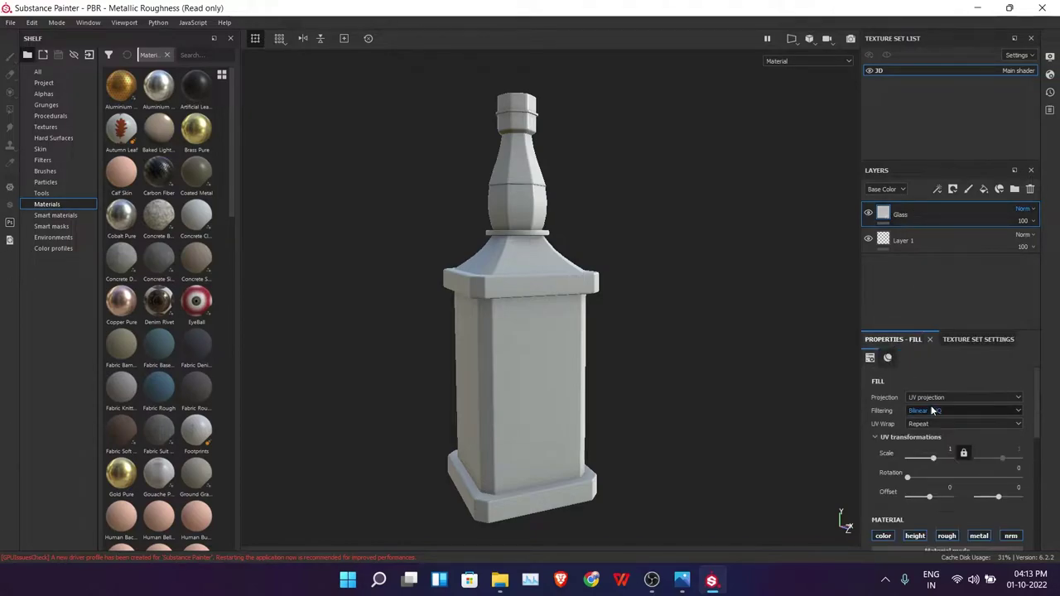
pyautogui.scroll(-3, 944, 447)
pyautogui.click(881, 383)
pyautogui.click(960, 441)
pyautogui.moveTo(1002, 495); pyautogui.dragTo(1003, 490)
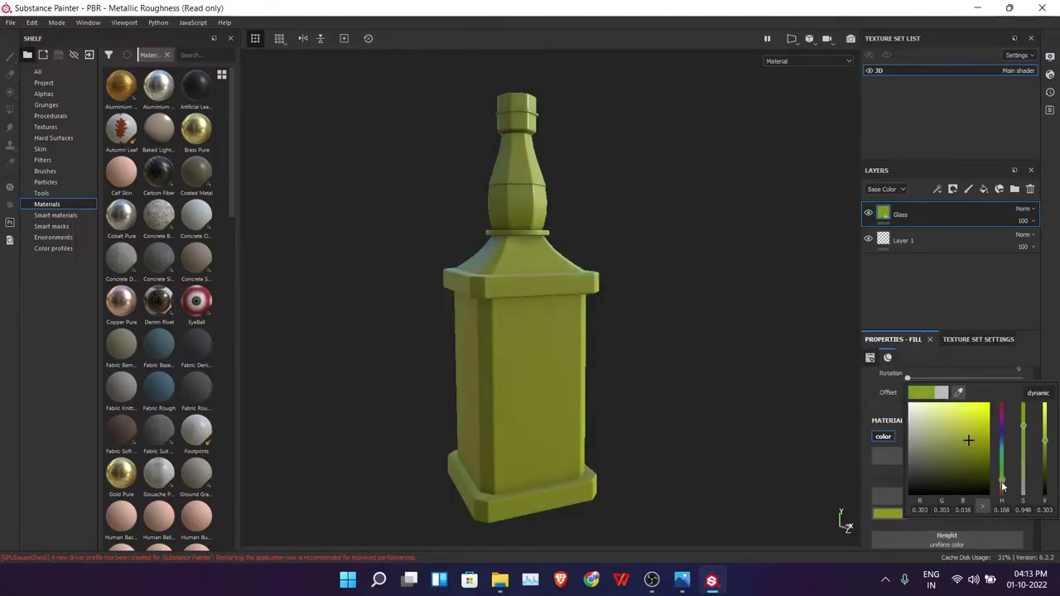
# Step: Set the Glass roughness to 0.0791 and metallic to about 0.52
pyautogui.scroll(-2, 958, 457)
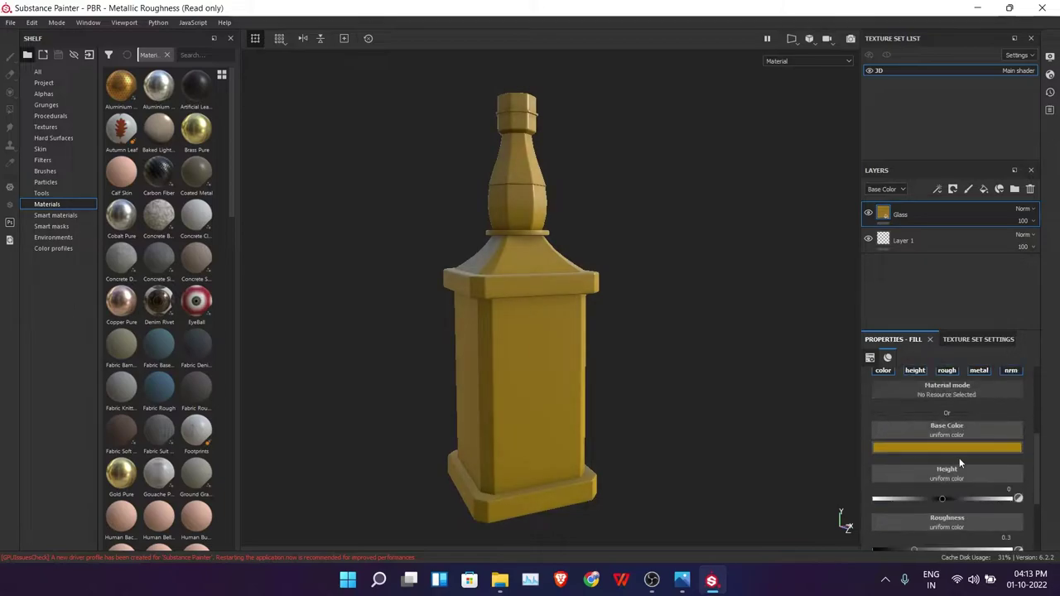
pyautogui.scroll(-2, 935, 451)
pyautogui.scroll(-1, 908, 446)
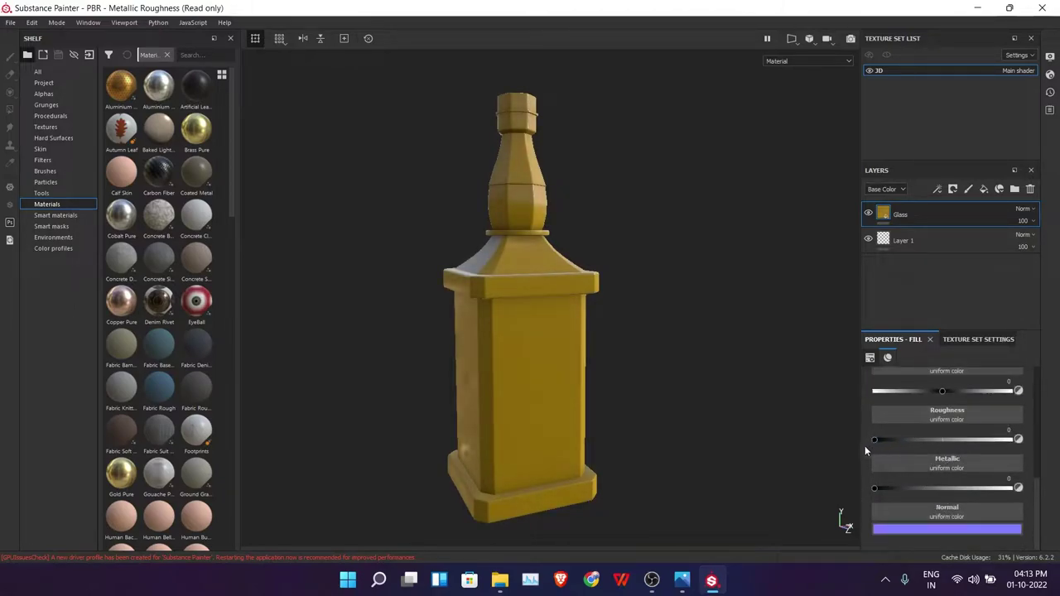
pyautogui.scroll(3, 557, 355)
pyautogui.click(881, 441)
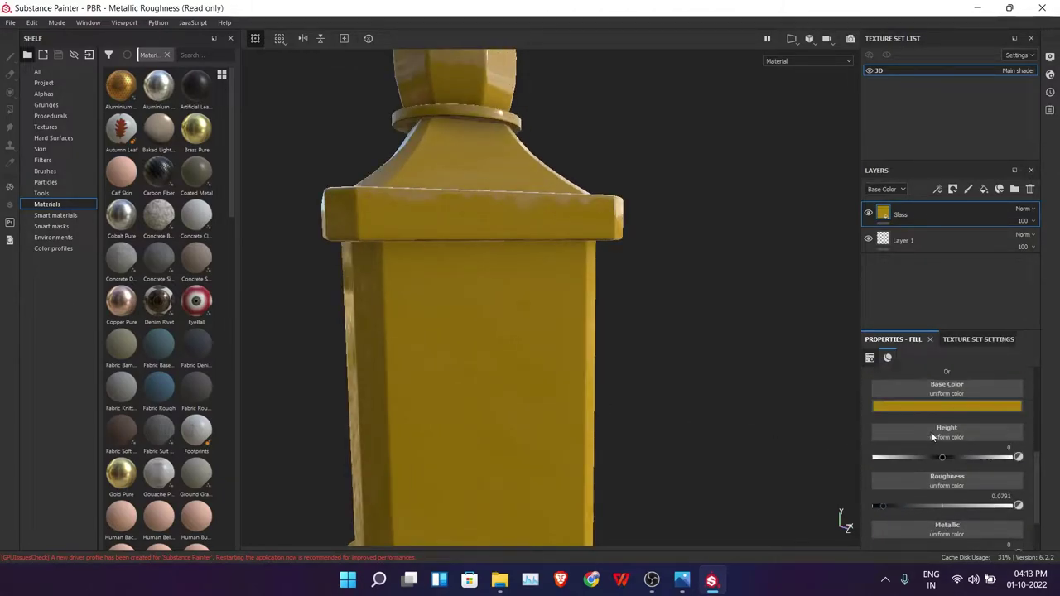
pyautogui.moveTo(879, 489); pyautogui.dragTo(945, 488)
pyautogui.scroll(-2, 549, 331)
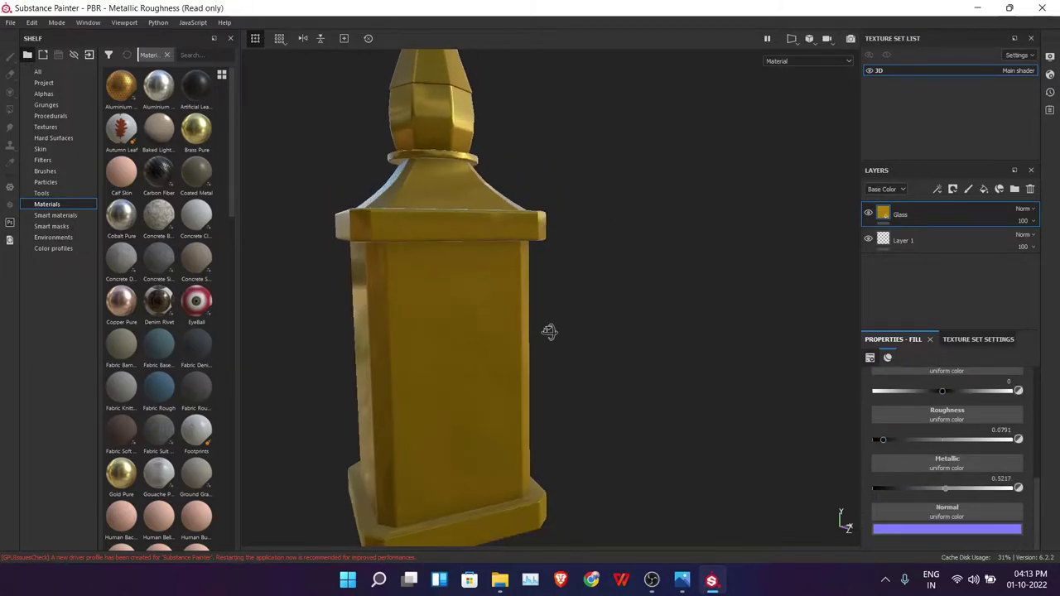
pyautogui.keyDown('alt'); pyautogui.moveTo(549, 331); pyautogui.dragTo(482, 239); pyautogui.keyUp('alt')
pyautogui.scroll(3, 580, 296)
pyautogui.scroll(-2, 580, 295)
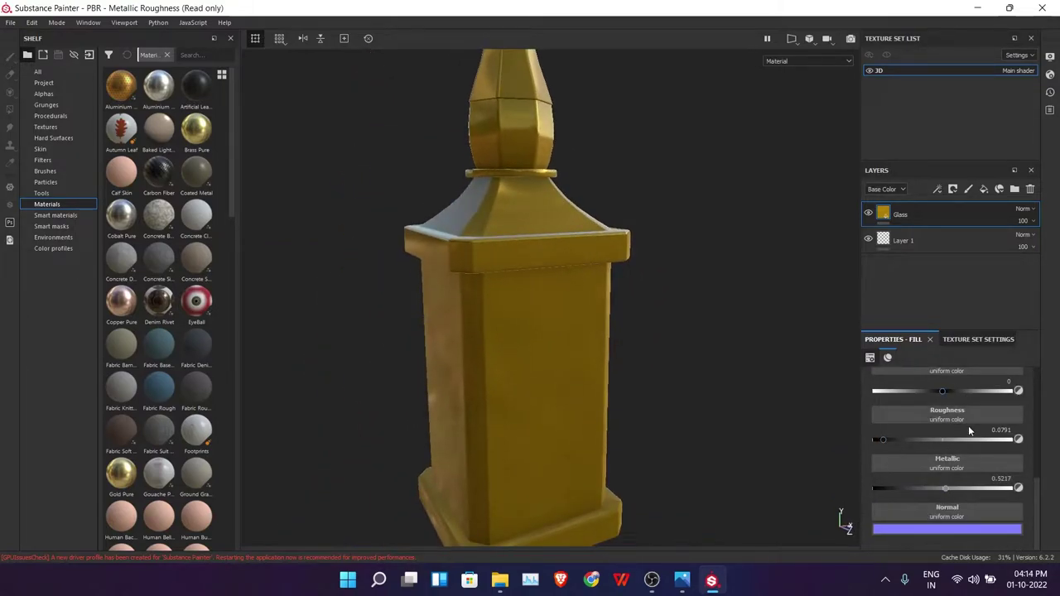
pyautogui.scroll(-3, 967, 425)
pyautogui.scroll(-2, 977, 398)
pyautogui.scroll(2, 982, 382)
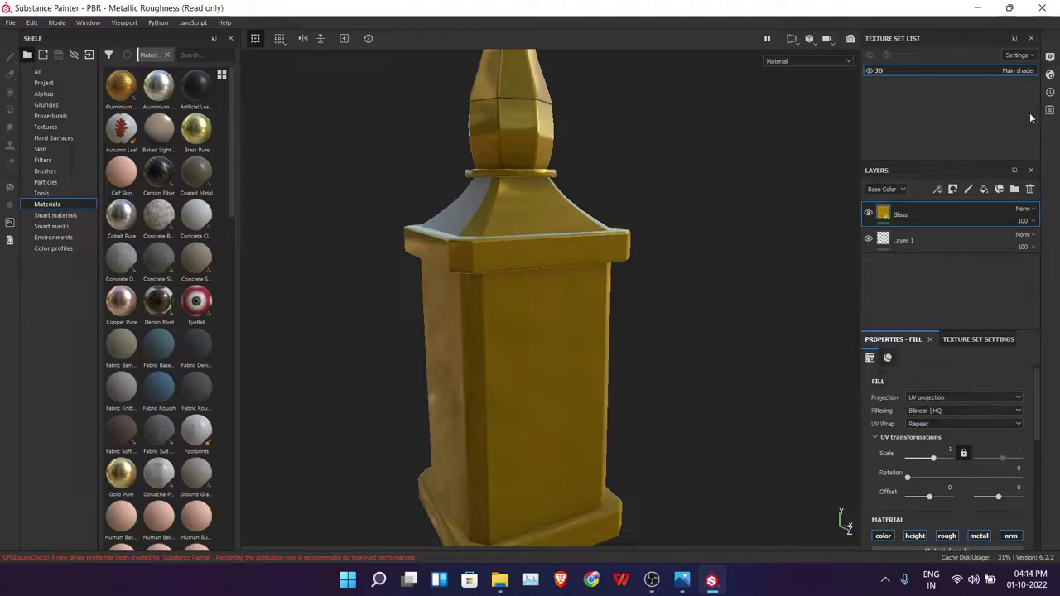
# Step: Switch the shader settings to a different shader preset
pyautogui.click(1048, 74)
pyautogui.scroll(-2, 864, 288)
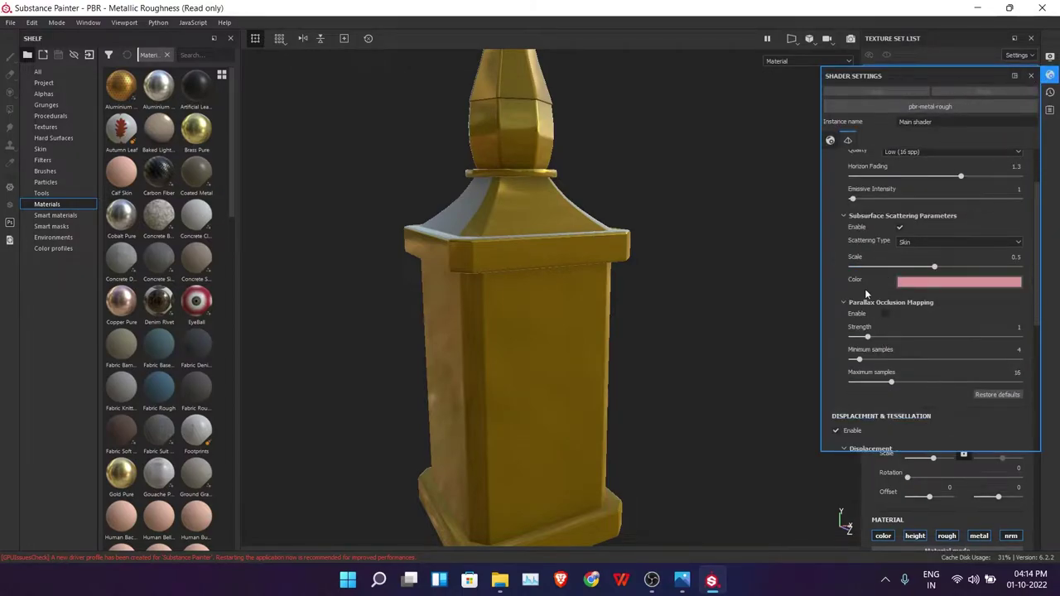
pyautogui.click(929, 106)
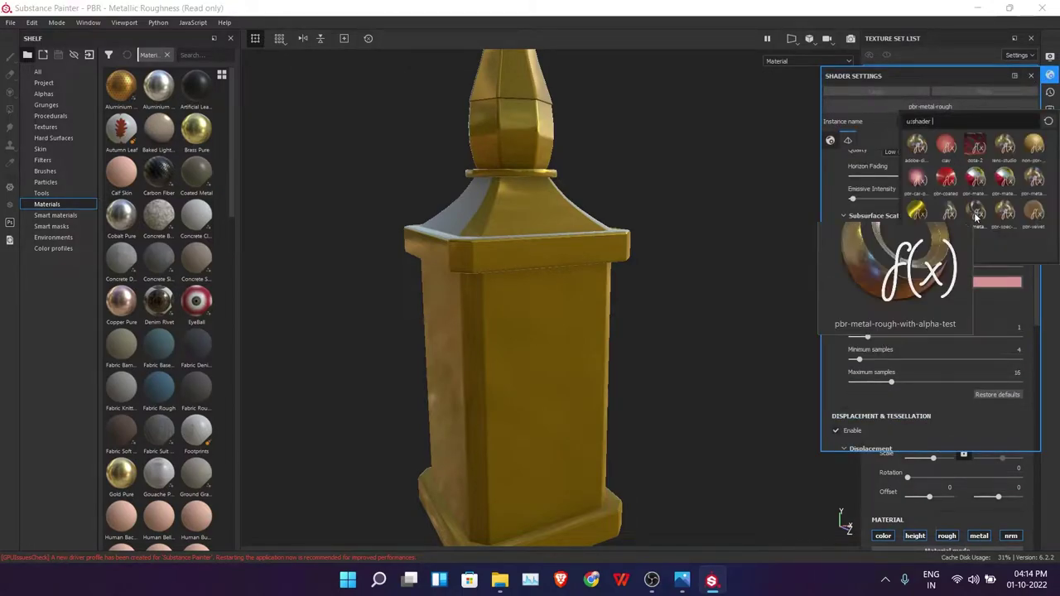
pyautogui.click(952, 213)
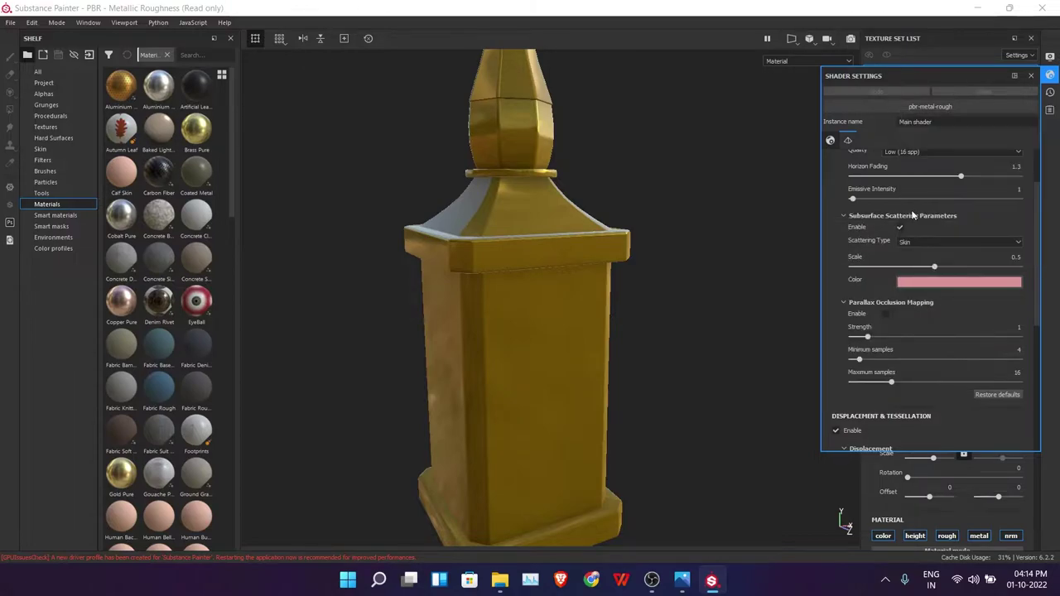
# Step: Add a Transmissive channel and set the Glass layer's transmissive to mid grey
pyautogui.click(977, 338)
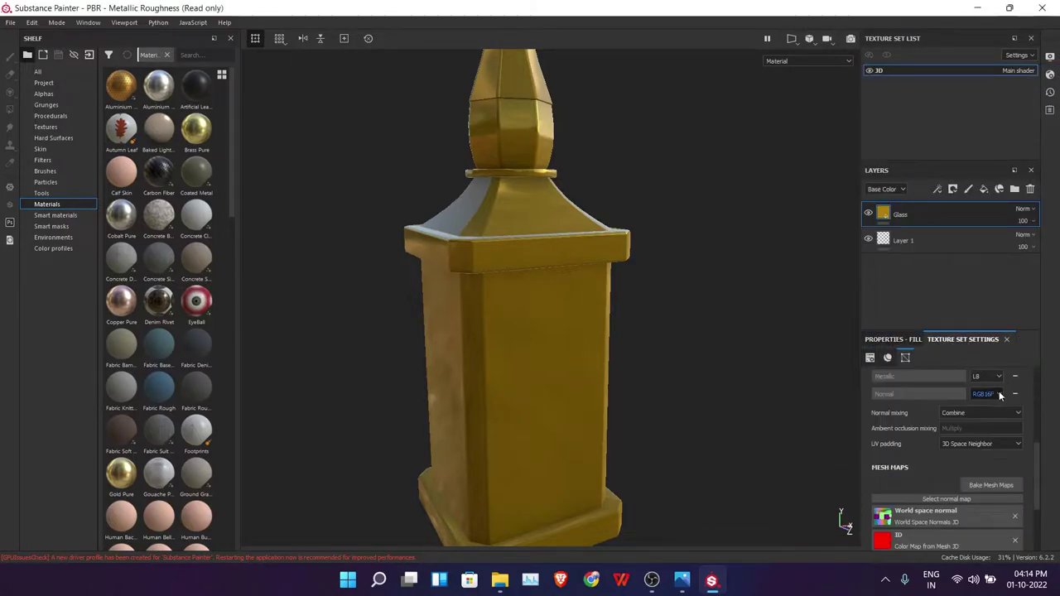
pyautogui.scroll(2, 1004, 398)
pyautogui.click(1014, 407)
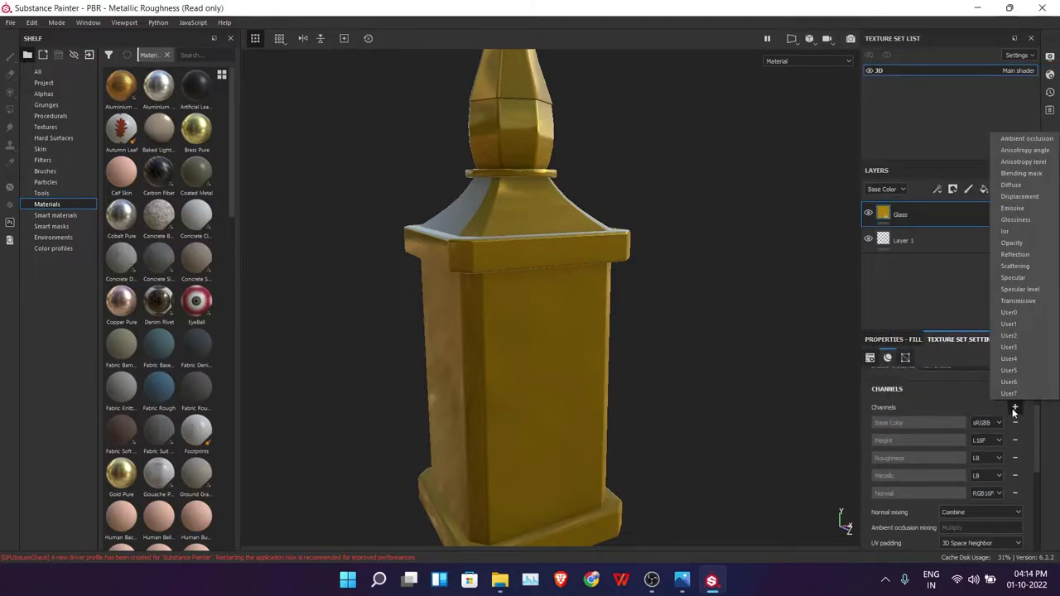
pyautogui.click(1014, 301)
pyautogui.click(898, 339)
pyautogui.scroll(-3, 1004, 383)
pyautogui.scroll(-3, 963, 452)
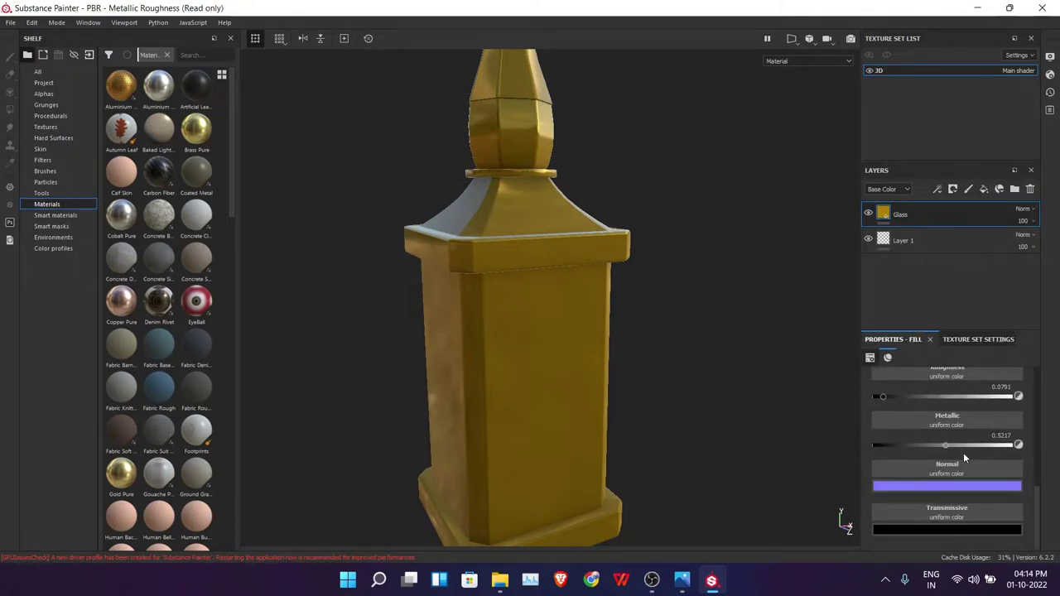
pyautogui.click(948, 528)
pyautogui.moveTo(941, 431); pyautogui.dragTo(898, 444)
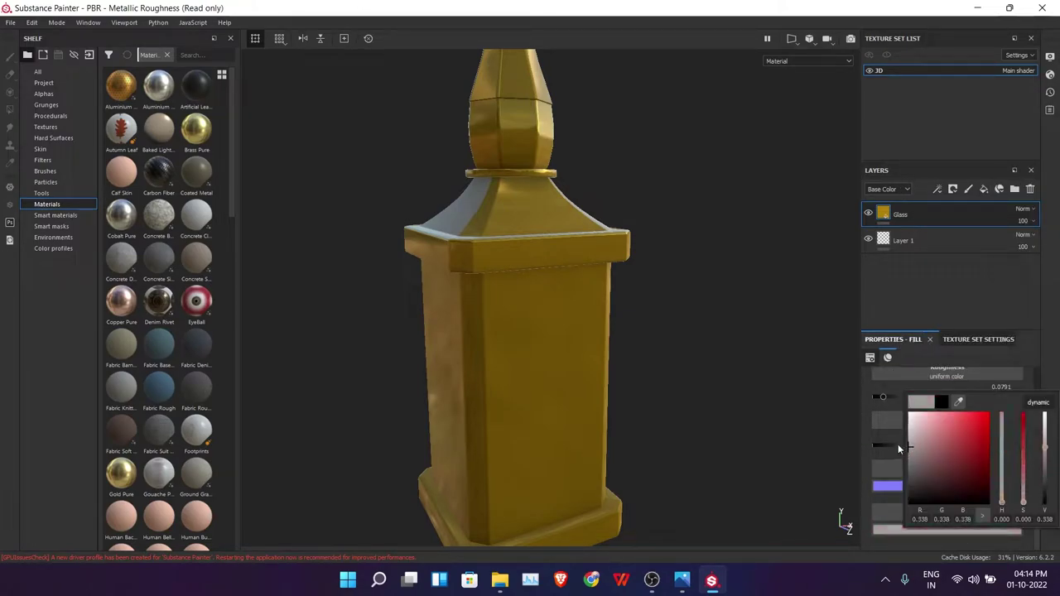
pyautogui.click(1056, 341)
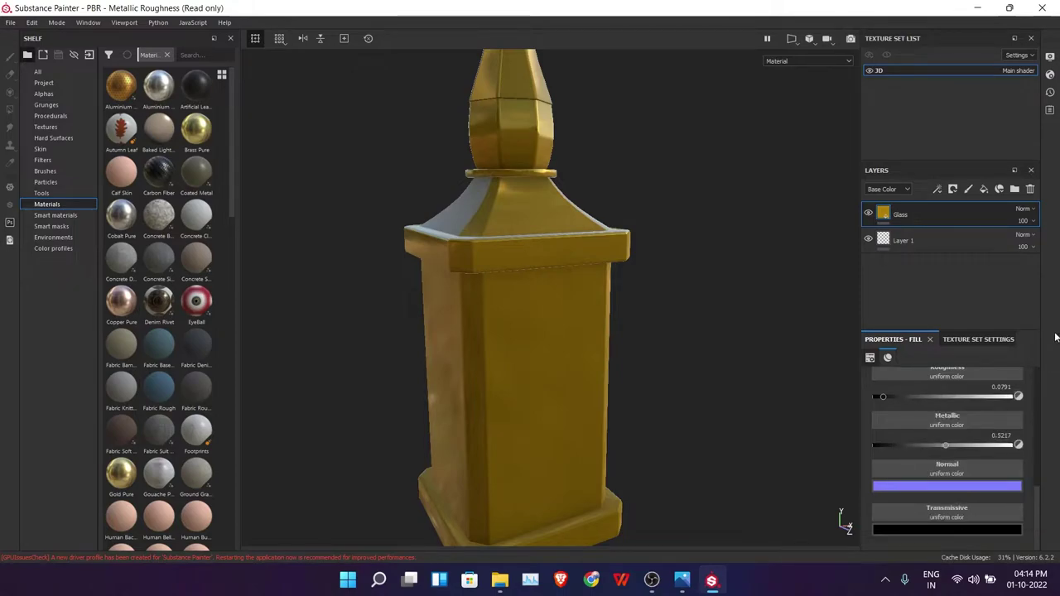
# Step: Replace the Transmissive channel with Opacity and lower the Glass opacity for translucency
pyautogui.scroll(-3, 997, 386)
pyautogui.click(977, 338)
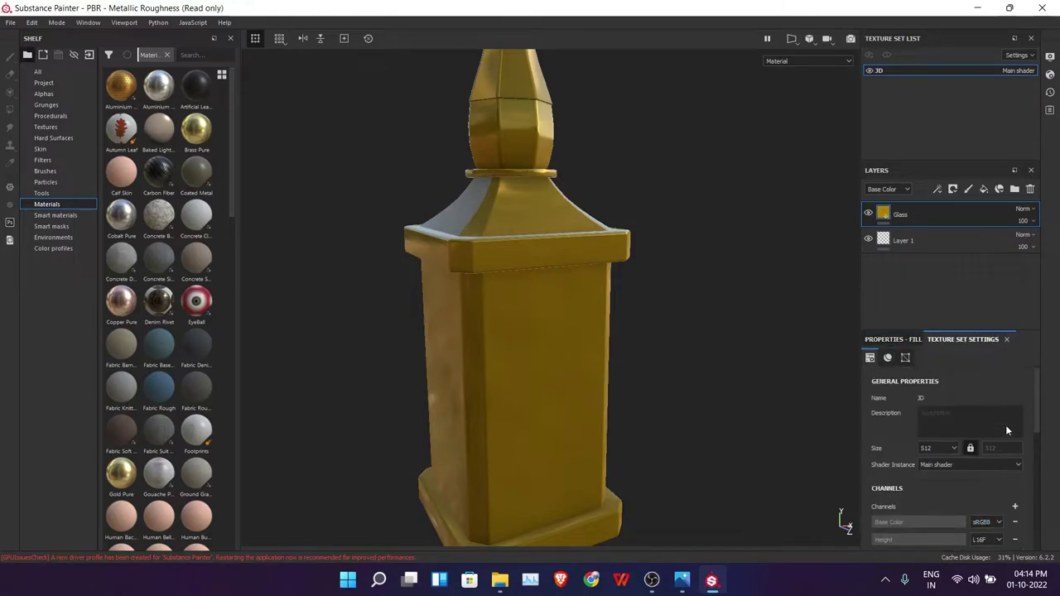
pyautogui.scroll(-2, 1005, 425)
pyautogui.click(1014, 478)
pyautogui.click(1014, 374)
pyautogui.click(1024, 224)
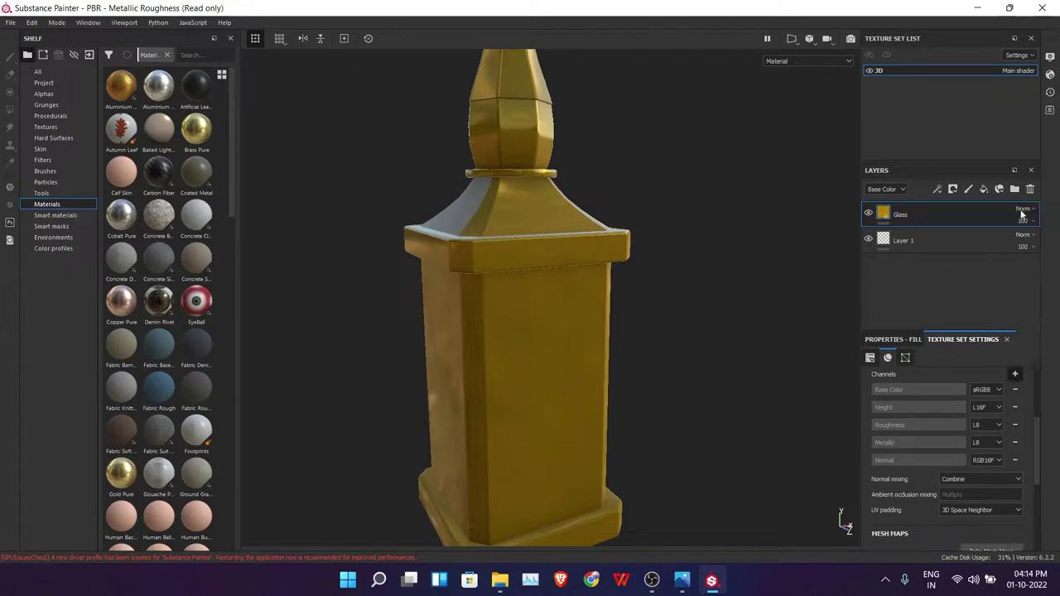
pyautogui.scroll(-2, 985, 428)
pyautogui.scroll(1, 1008, 398)
pyautogui.scroll(-4, 994, 464)
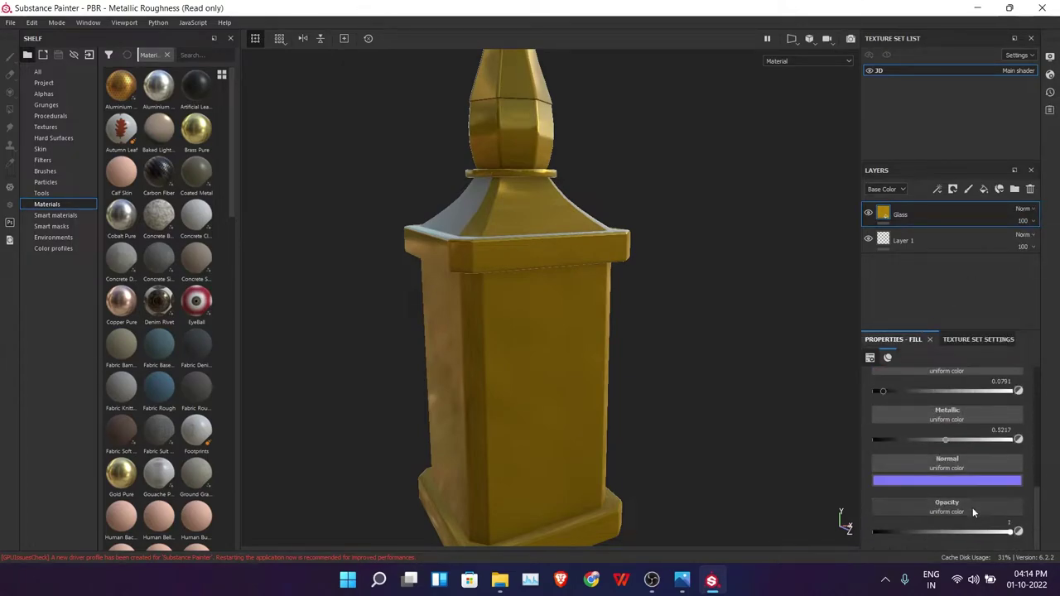
pyautogui.click(978, 532)
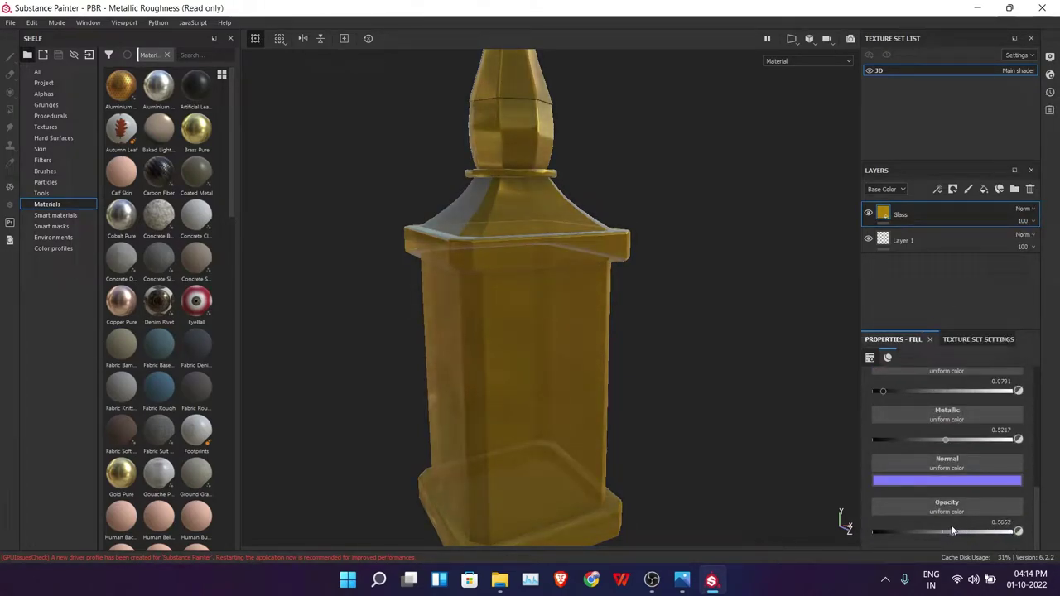
# Step: Make the glass more metallic, lower roughness to about 0.21, and zoom onto the neck
pyautogui.moveTo(948, 440); pyautogui.dragTo(1005, 440)
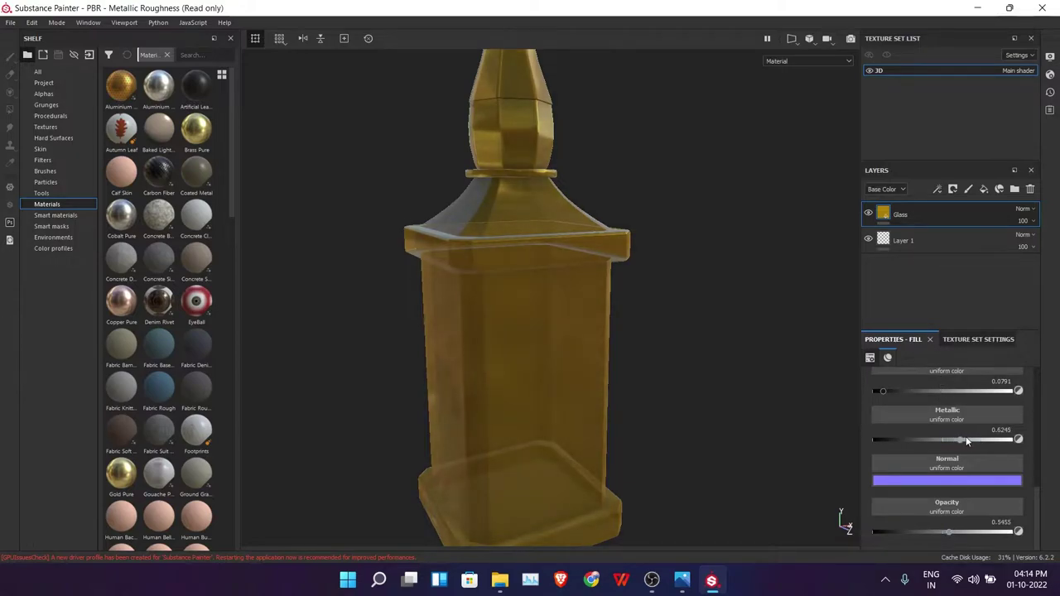
pyautogui.keyDown('alt'); pyautogui.moveTo(739, 396); pyautogui.dragTo(646, 344); pyautogui.keyUp('alt')
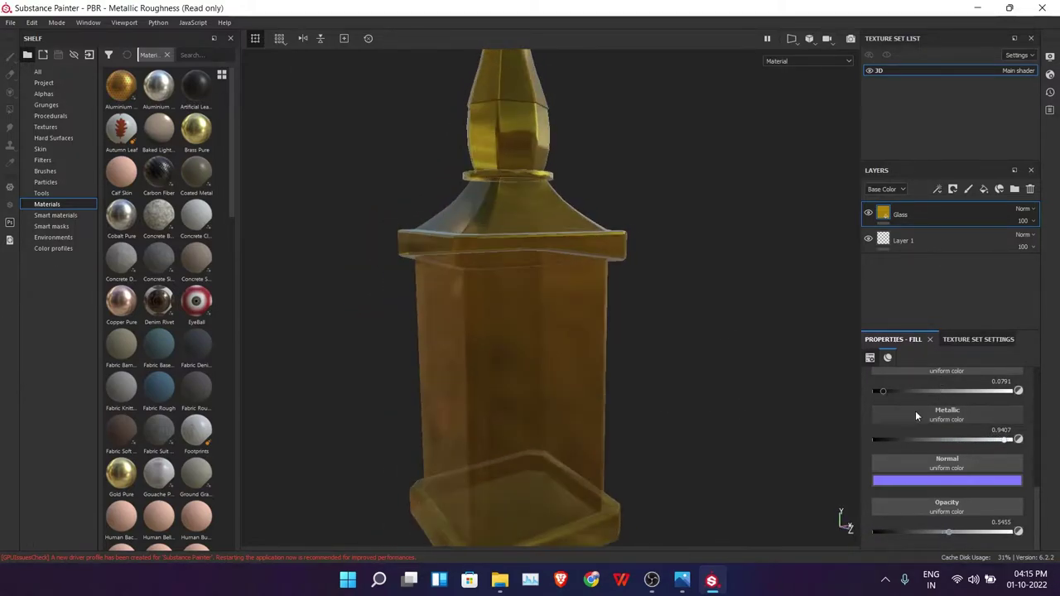
pyautogui.scroll(1, 914, 410)
pyautogui.moveTo(897, 425); pyautogui.dragTo(901, 424)
pyautogui.keyDown('alt'); pyautogui.moveTo(663, 349); pyautogui.dragTo(560, 316); pyautogui.keyUp('alt')
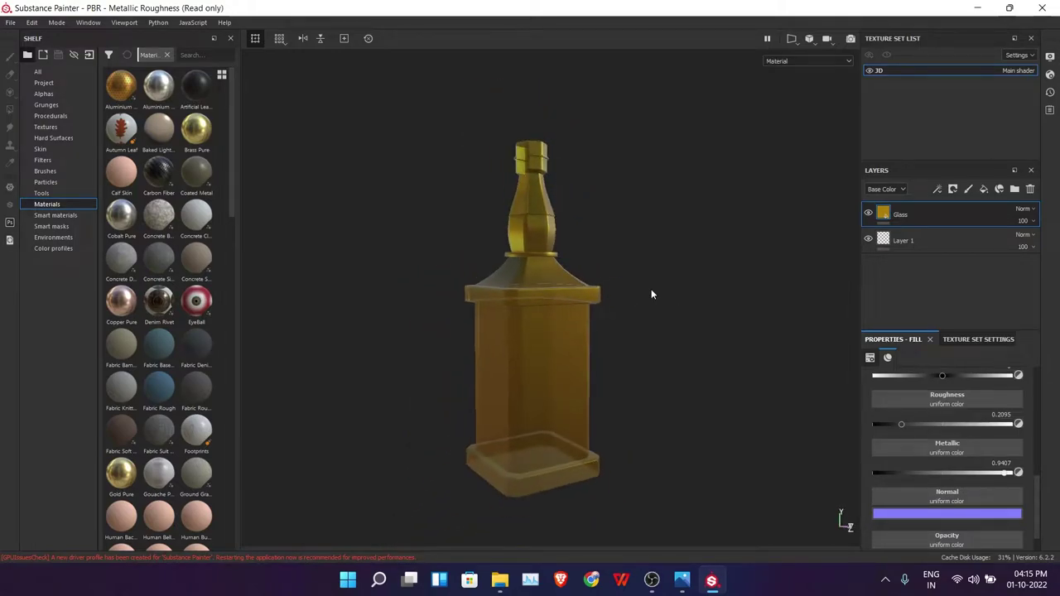
pyautogui.keyDown('alt'); pyautogui.moveTo(650, 288); pyautogui.dragTo(865, 272, button='right'); pyautogui.keyUp('alt')
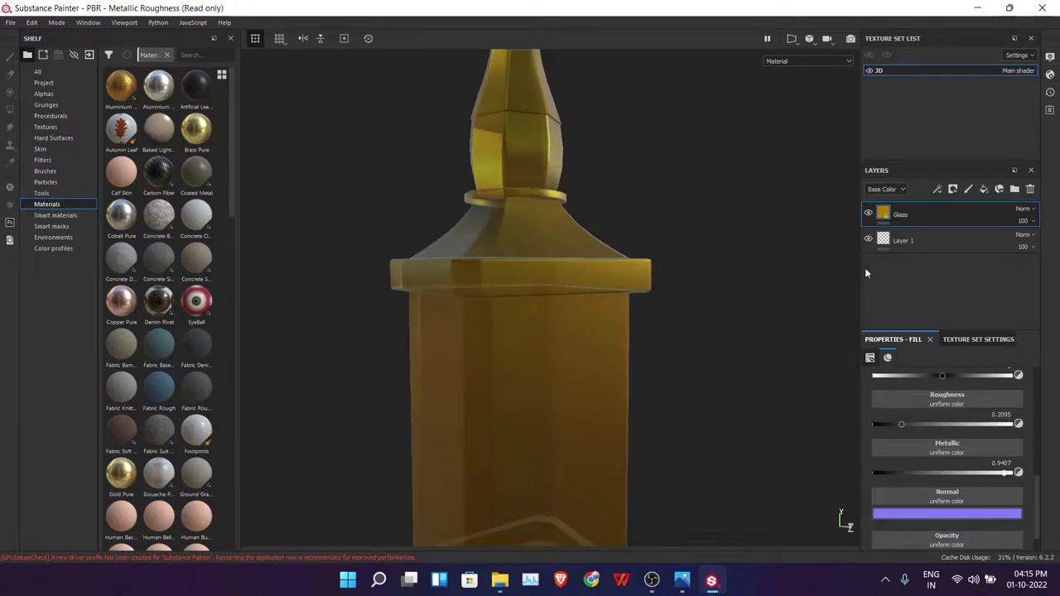
pyautogui.click(946, 403)
# Step: Add a fill layer with colour disabled and Grunge Concrete loaded into its roughness
pyautogui.click(984, 188)
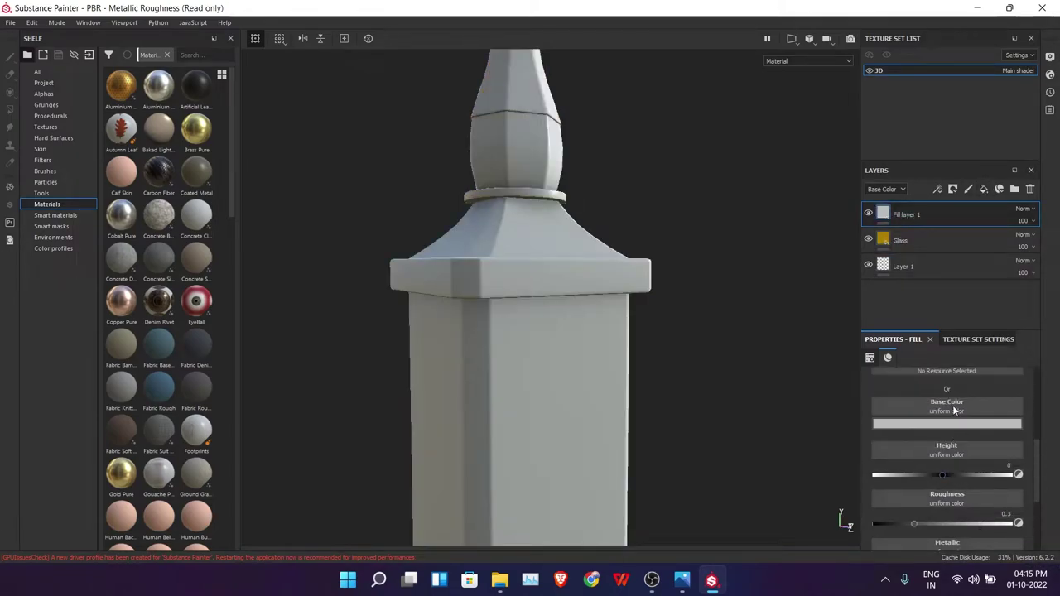
pyautogui.scroll(3, 954, 410)
pyautogui.click(963, 400)
pyautogui.click(950, 471)
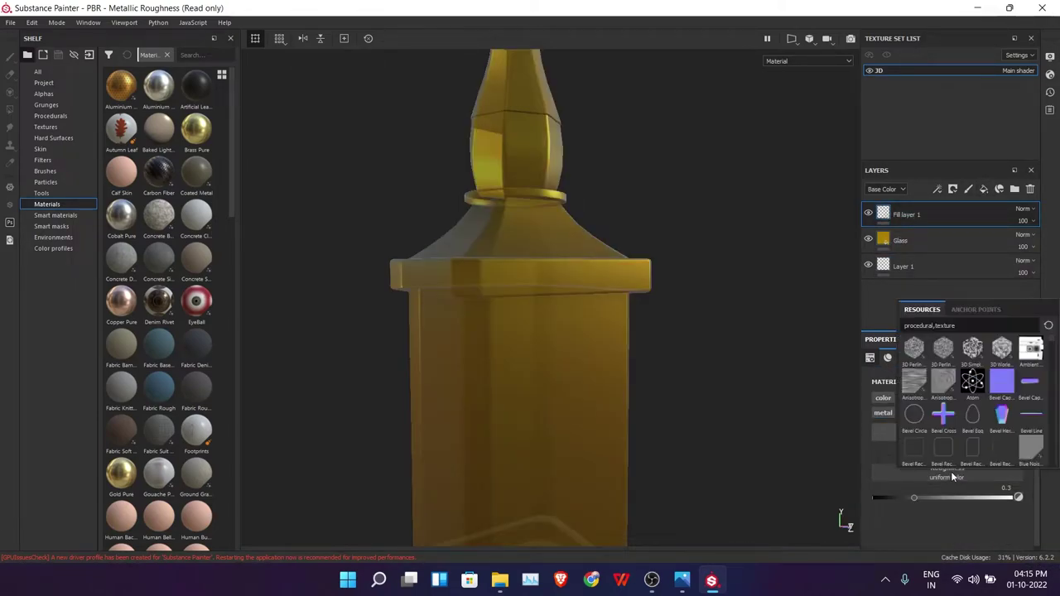
pyautogui.click(972, 319)
pyautogui.write('grund')
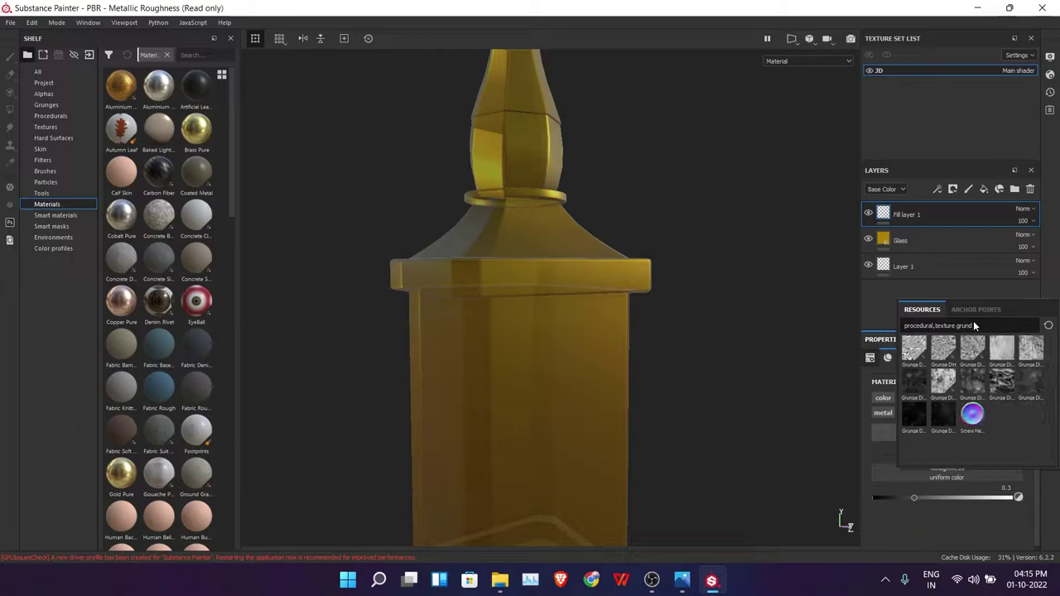
pyautogui.click(973, 348)
# Step: Set the Grunge Concrete balance to 0.29
pyautogui.moveTo(687, 343)
pyautogui.keyDown('alt'); pyautogui.mouseDown()
pyautogui.moveTo(691, 293)
pyautogui.moveTo(696, 323)
pyautogui.mouseUp(); pyautogui.keyUp('alt')
pyautogui.scroll(-2, 978, 517)
pyautogui.moveTo(947, 499); pyautogui.dragTo(919, 500)
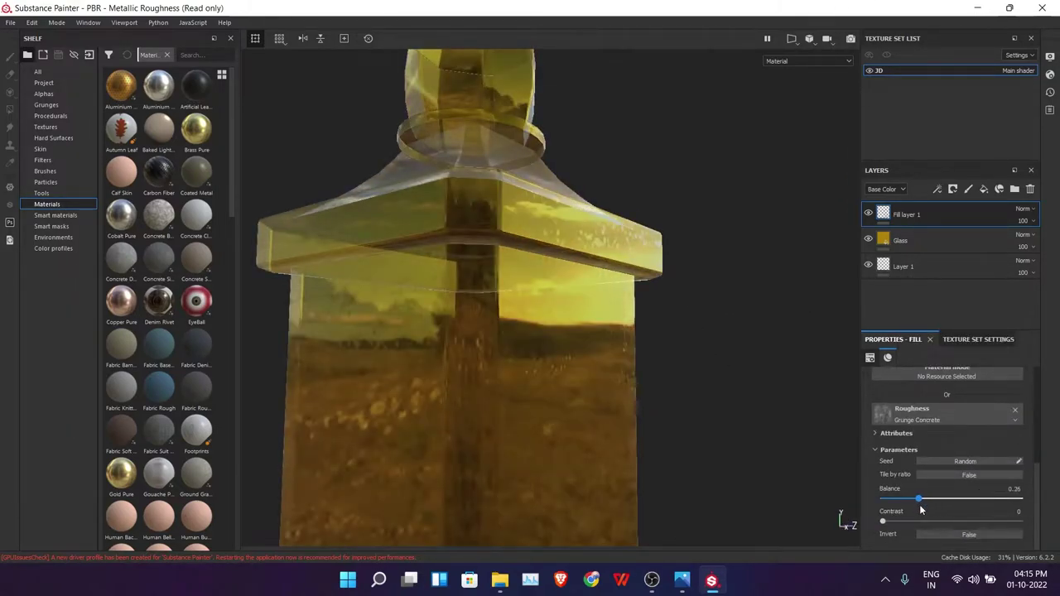
pyautogui.scroll(-3, 704, 370)
pyautogui.keyDown('alt'); pyautogui.moveTo(717, 336); pyautogui.dragTo(692, 445); pyautogui.keyUp('alt')
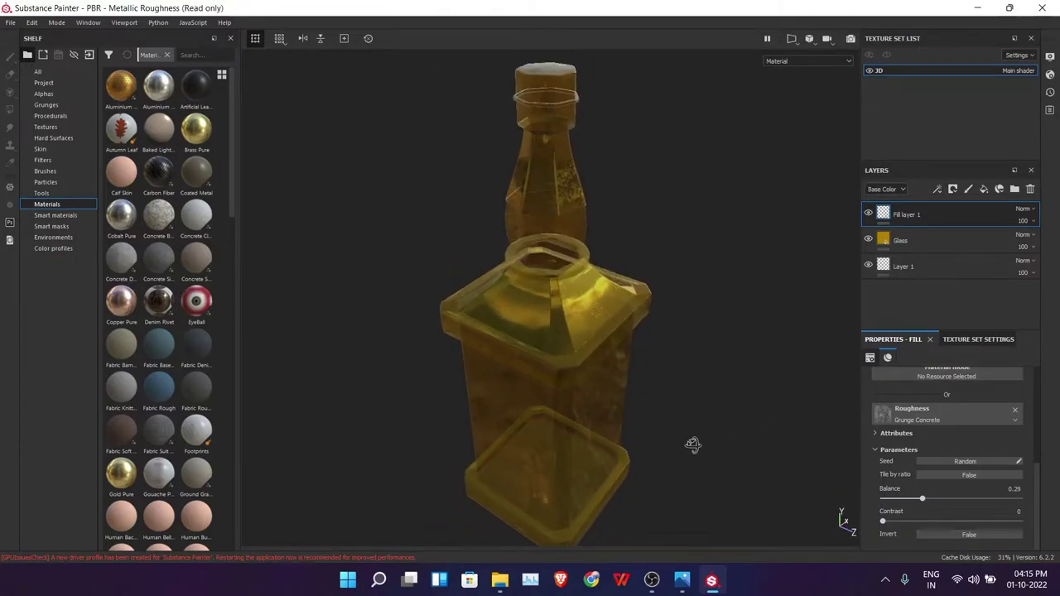
pyautogui.scroll(3, 665, 389)
pyautogui.scroll(2, 664, 389)
# Step: Add Fill layer 2 on top and give it a black mask
pyautogui.click(981, 190)
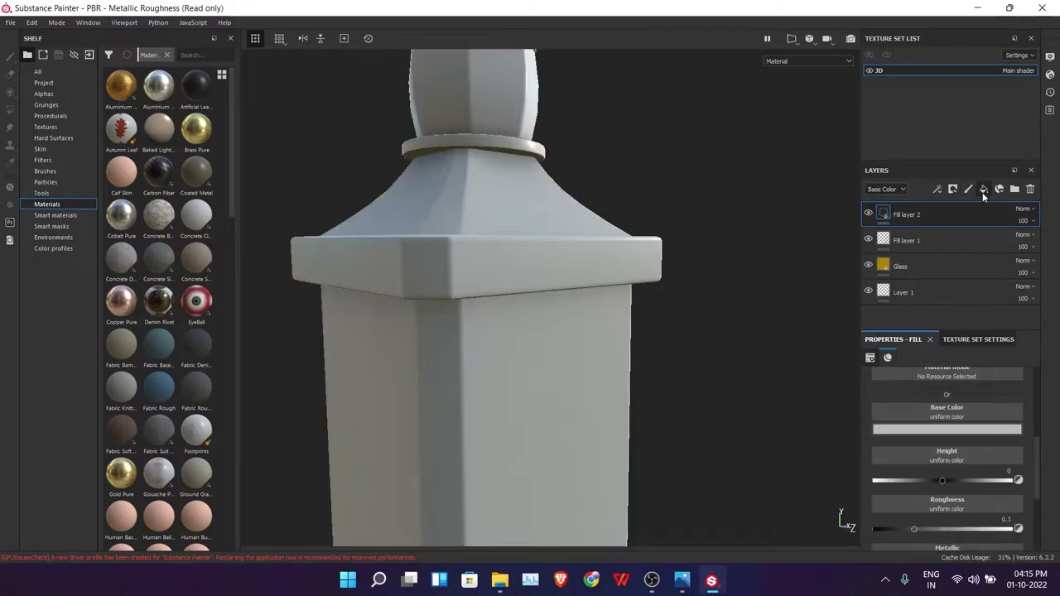
pyautogui.rightClick(915, 217)
pyautogui.press('Escape')
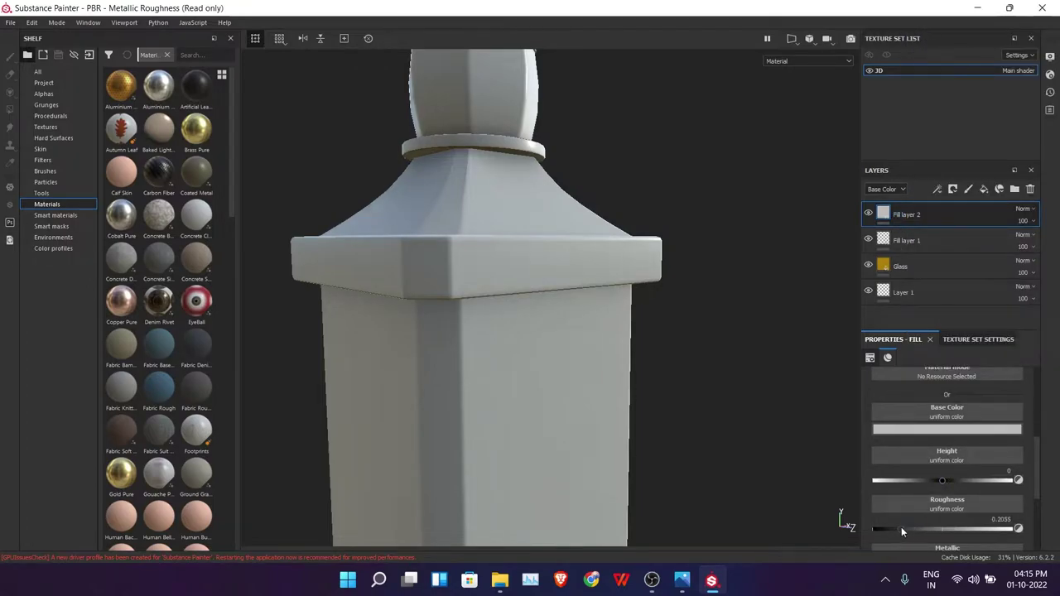
pyautogui.scroll(2, 927, 480)
pyautogui.rightClick(907, 219)
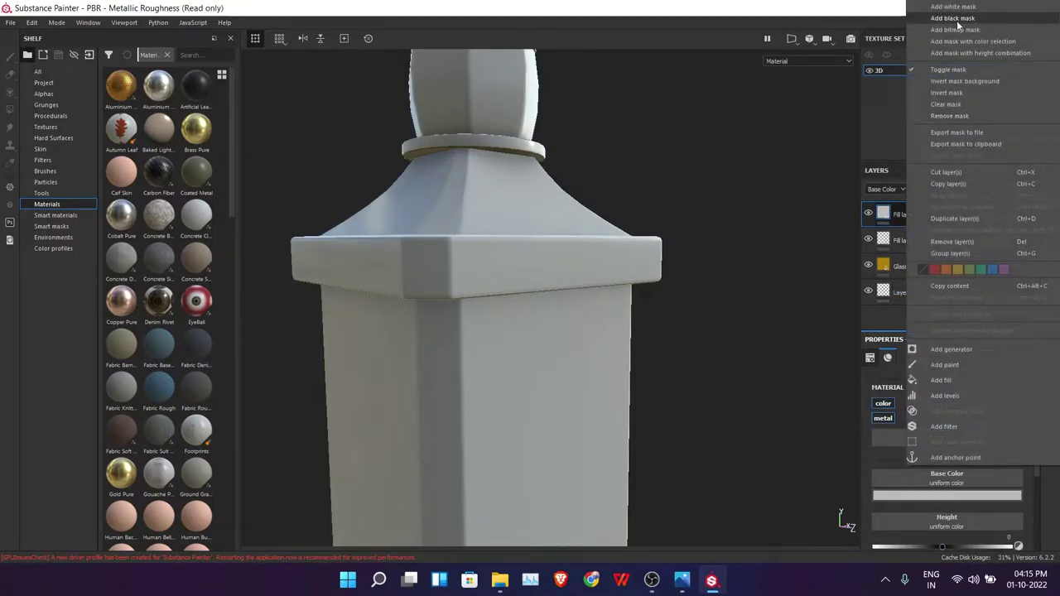
pyautogui.click(957, 20)
# Step: Try a drop filter on Fill layer 2's mask, then remove it
pyautogui.rightClick(905, 217)
pyautogui.click(949, 411)
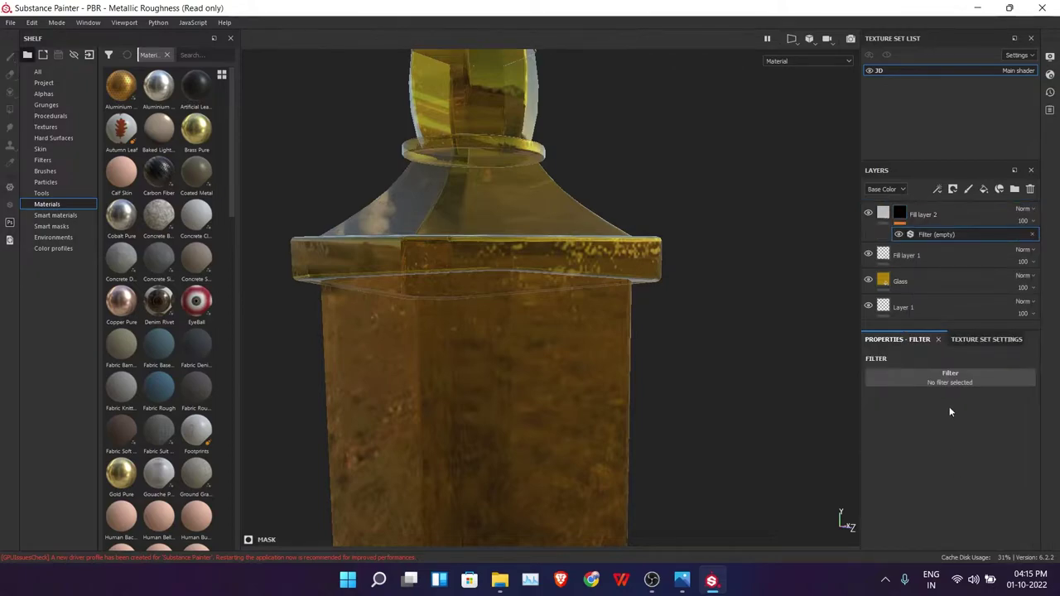
pyautogui.click(949, 375)
pyautogui.moveTo(1004, 405)
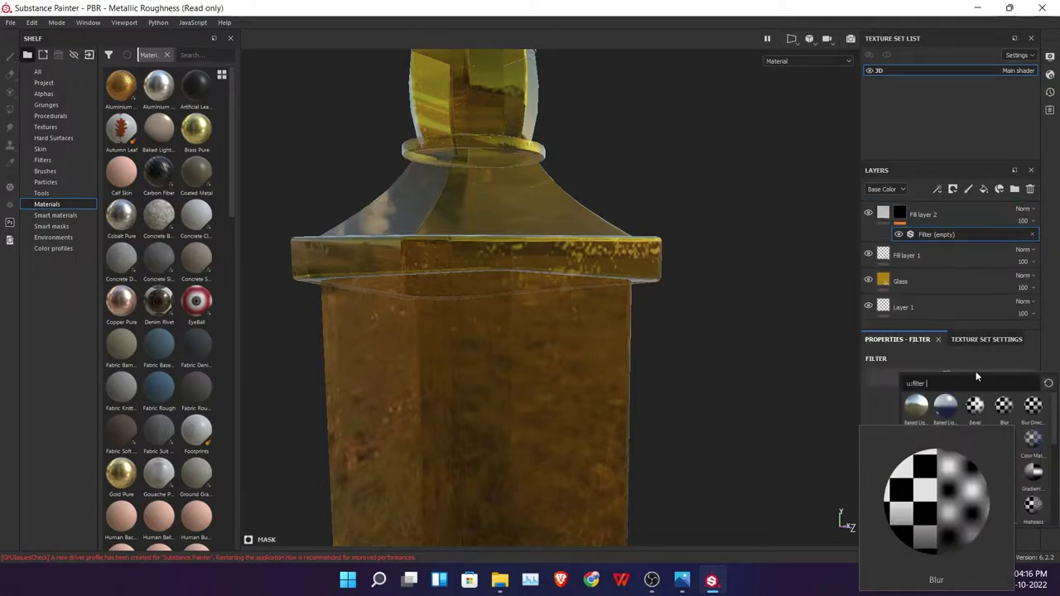
pyautogui.write('drop')
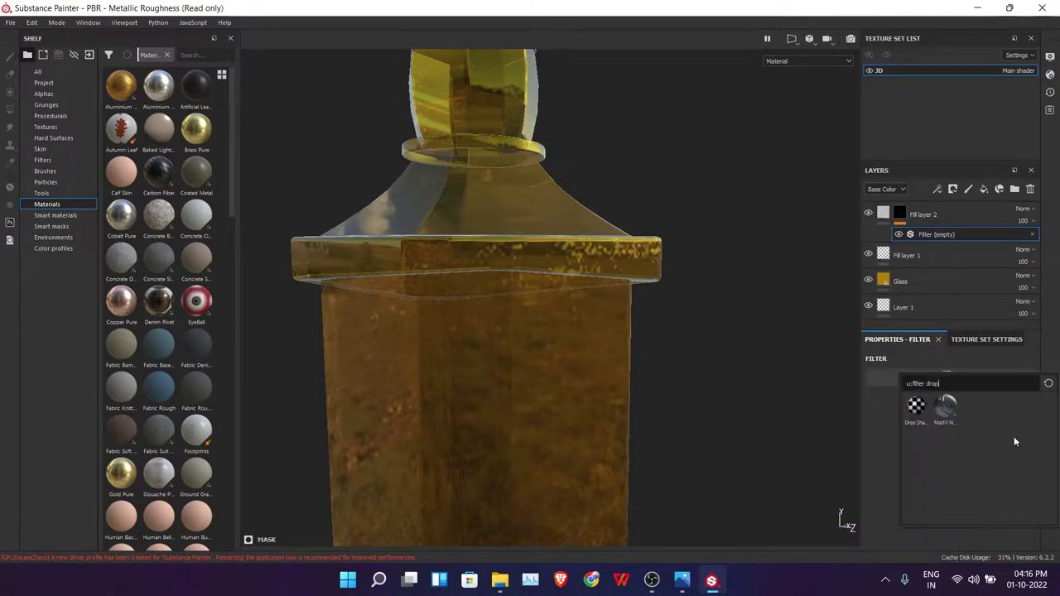
pyautogui.click(945, 406)
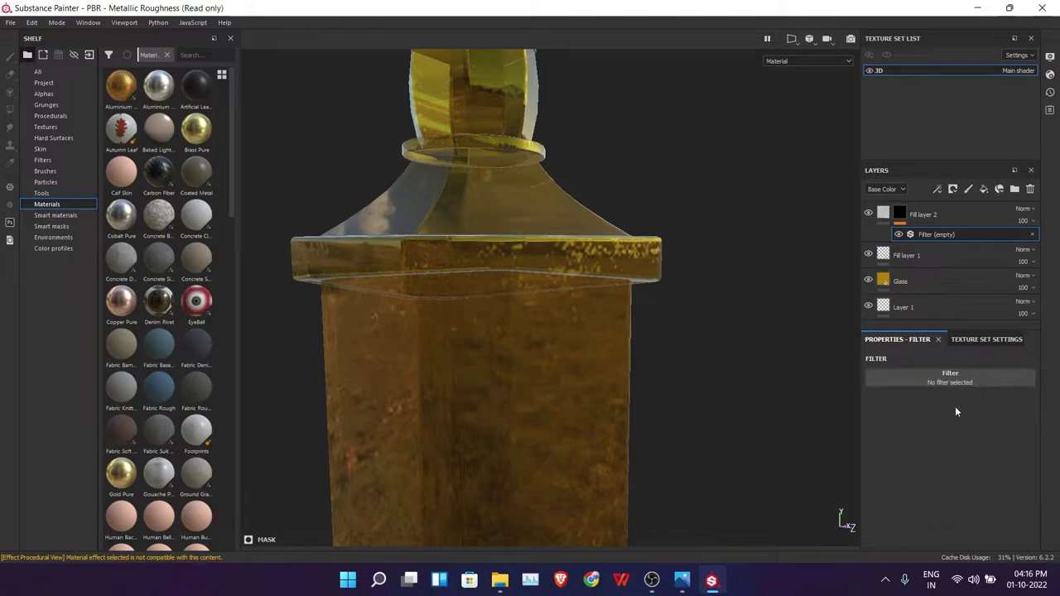
pyautogui.click(1032, 234)
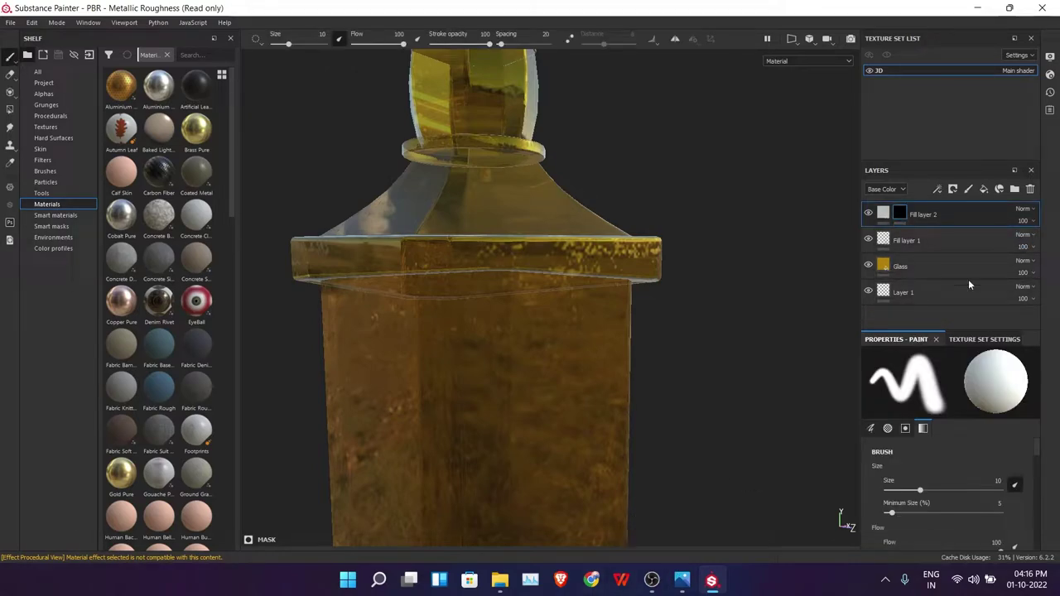
# Step: Remove the black mask and apply the MatFX Water Drops filter to Fill layer 2
pyautogui.rightClick(902, 213)
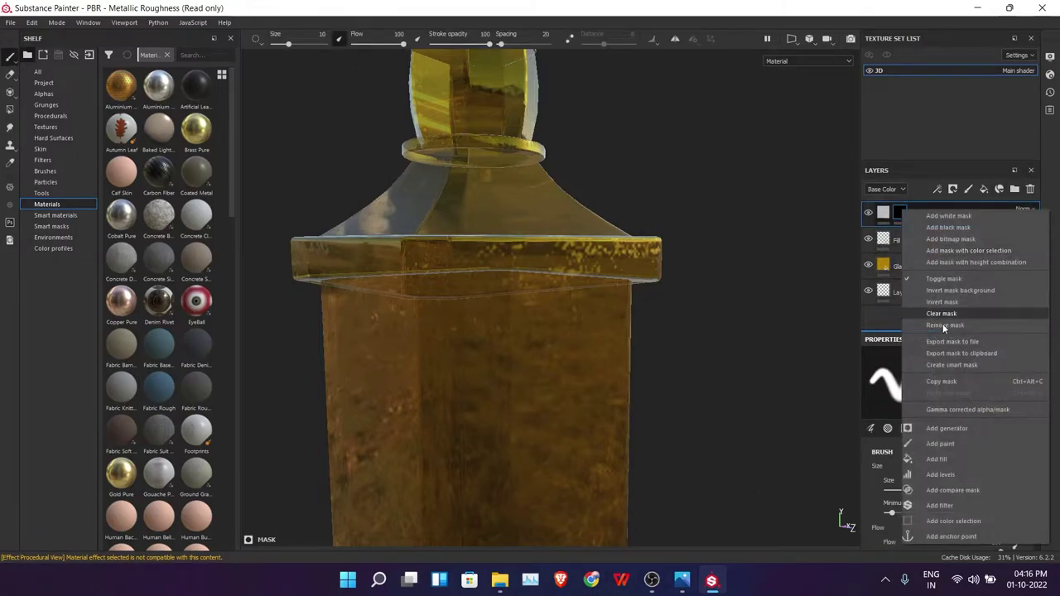
pyautogui.click(935, 250)
pyautogui.rightClick(896, 214)
pyautogui.click(932, 426)
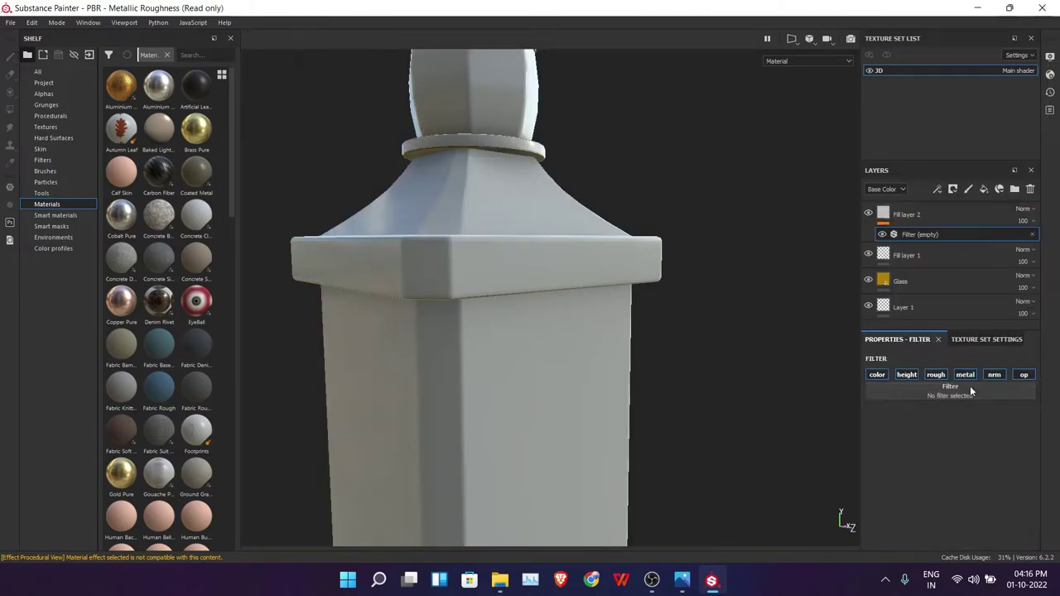
pyautogui.click(952, 390)
pyautogui.click(947, 419)
# Step: Frame the bottle and delete Fill layer 2
pyautogui.press('f')
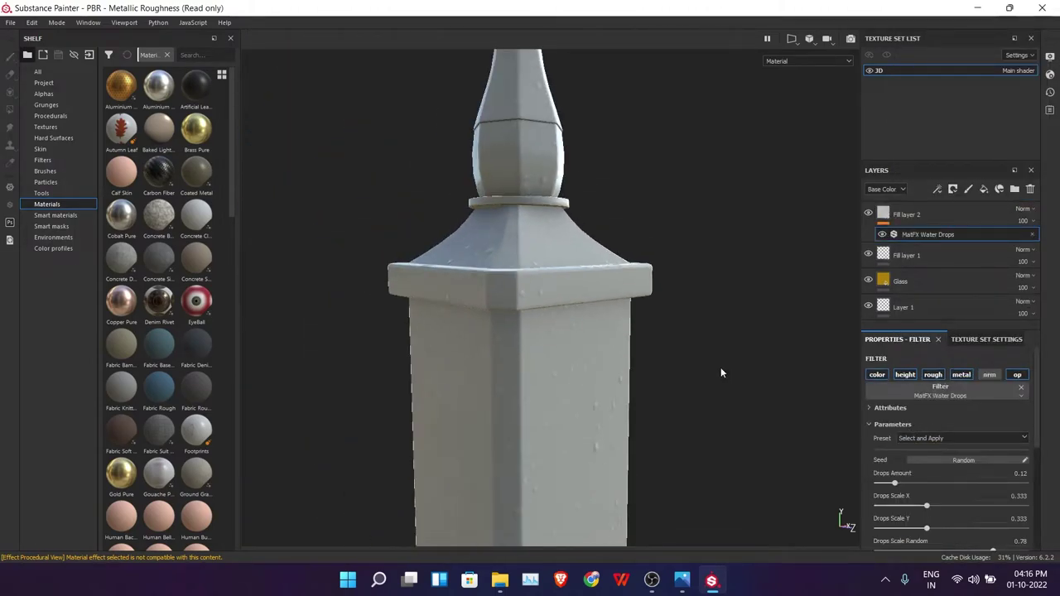
pyautogui.click(977, 222)
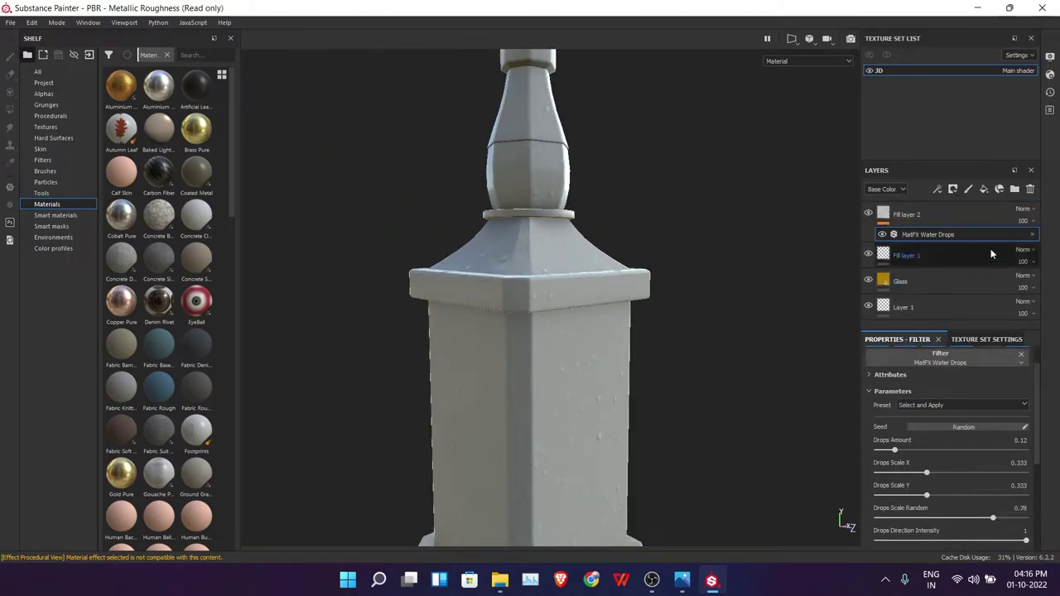
pyautogui.click(1031, 190)
# Step: Test MatFX Water Drops as a filter on the Glass layer, then remove it
pyautogui.rightClick(903, 241)
pyautogui.click(954, 454)
pyautogui.click(949, 391)
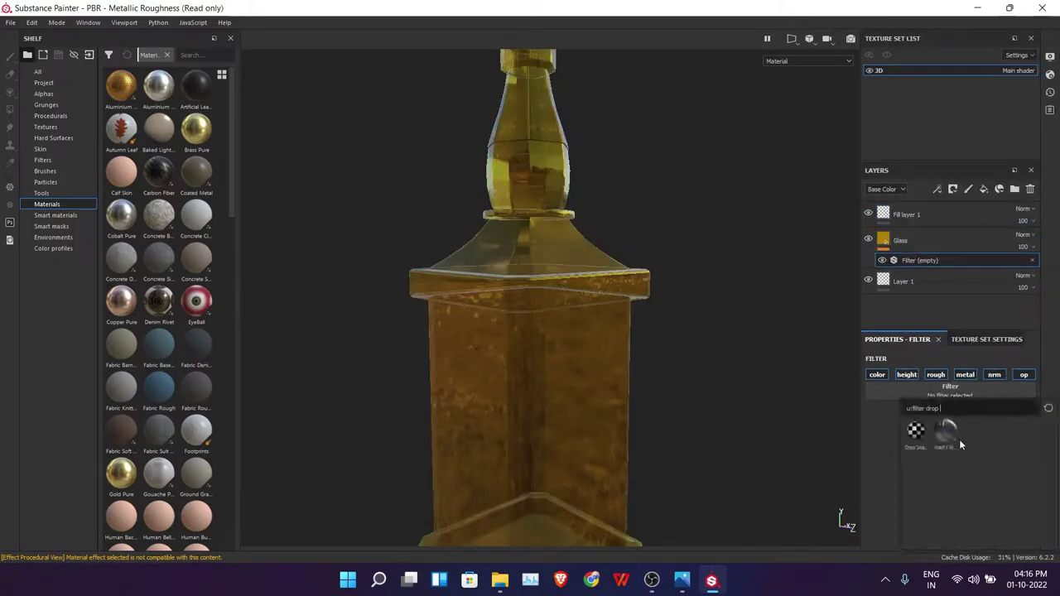
pyautogui.click(944, 440)
pyautogui.scroll(-3, 595, 402)
pyautogui.scroll(8, 594, 402)
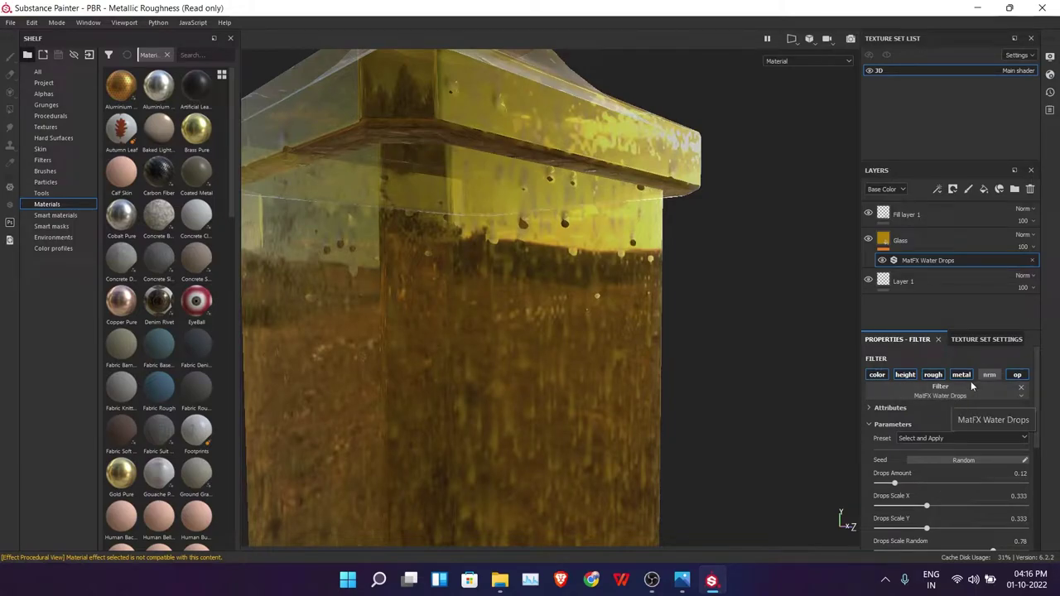
pyautogui.click(1030, 189)
# Step: Add a new plain fill layer on top of the stack
pyautogui.scroll(-3, 734, 326)
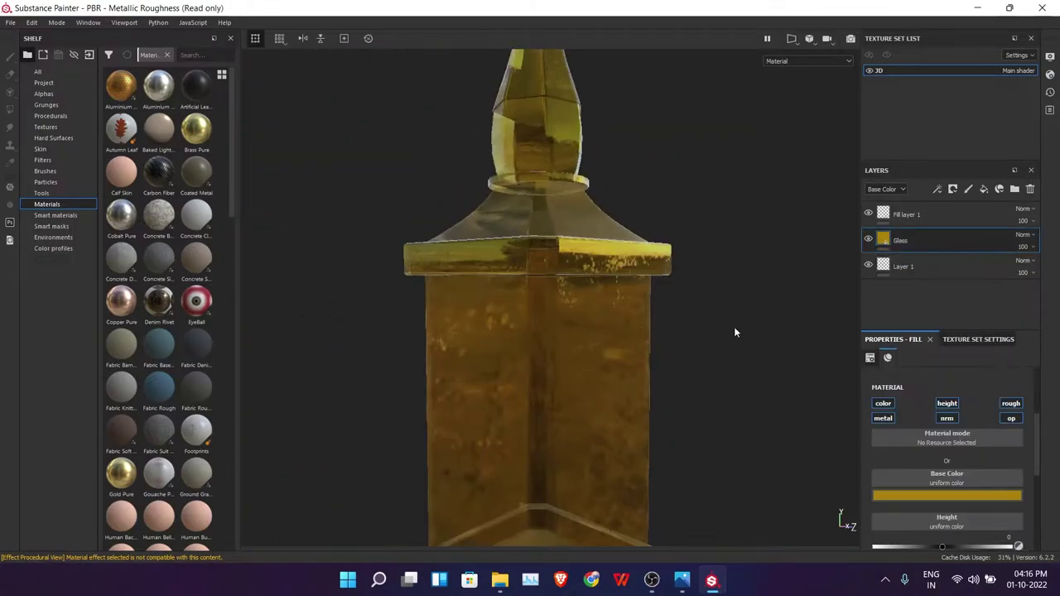
pyautogui.click(983, 189)
pyautogui.keyDown('alt'); pyautogui.moveTo(677, 389); pyautogui.dragTo(585, 320); pyautogui.keyUp('alt')
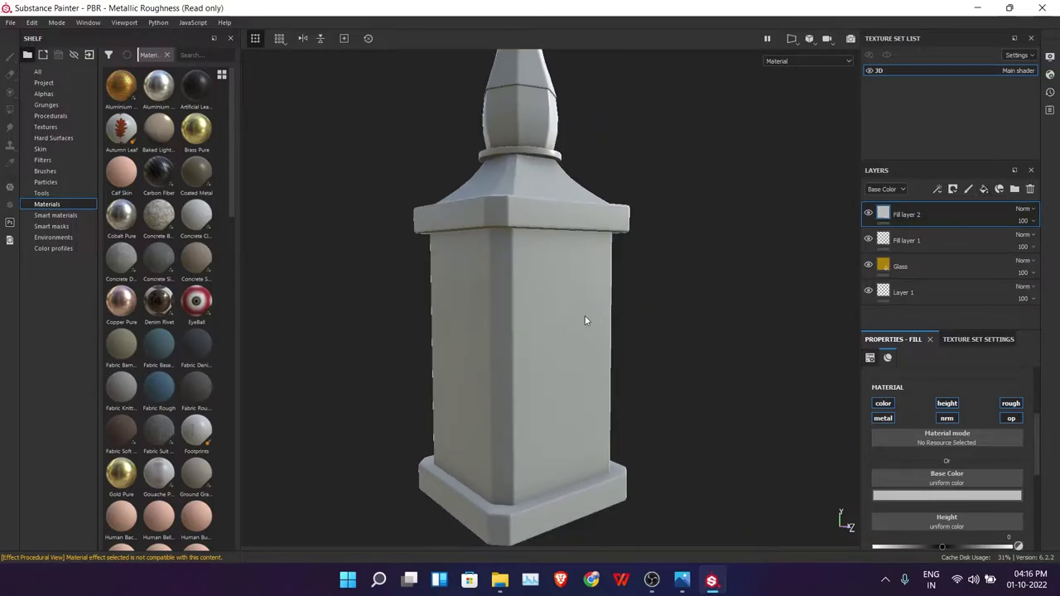
# Step: Pick label1.jpg, Label2.jpg and logo.png from the JD folder for import
pyautogui.click(89, 56)
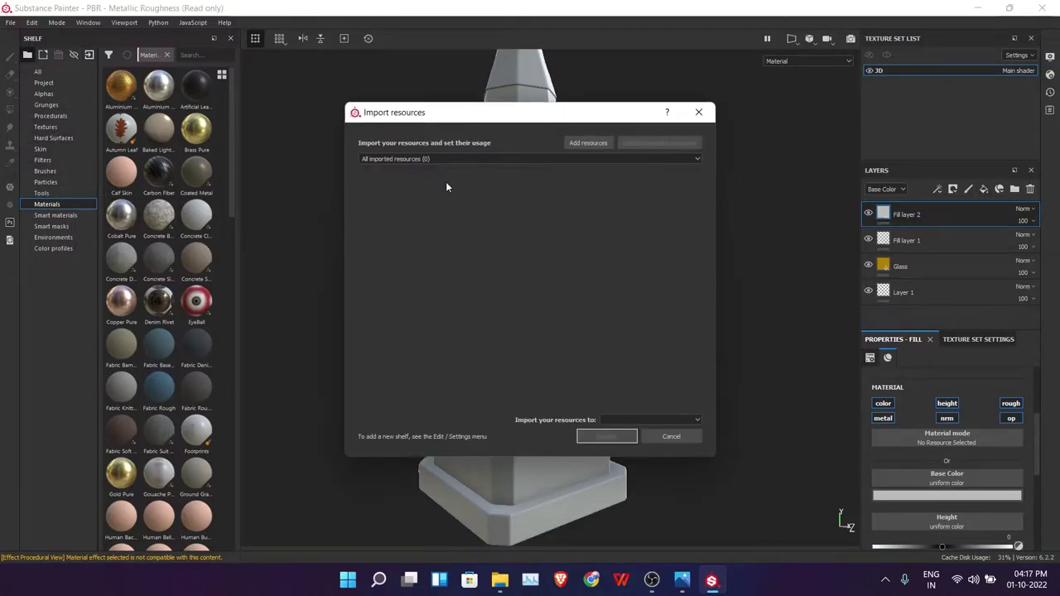
pyautogui.click(588, 142)
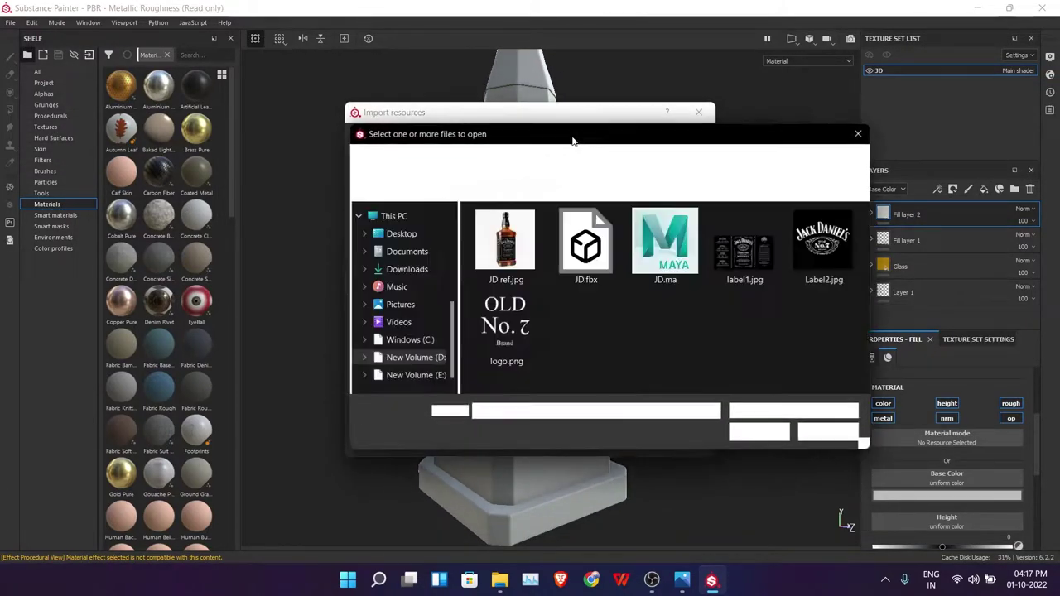
pyautogui.click(744, 246)
pyautogui.keyDown('ctrl'); pyautogui.click(824, 247); pyautogui.keyUp('ctrl')
pyautogui.keyDown('ctrl'); pyautogui.click(513, 340); pyautogui.keyUp('ctrl')
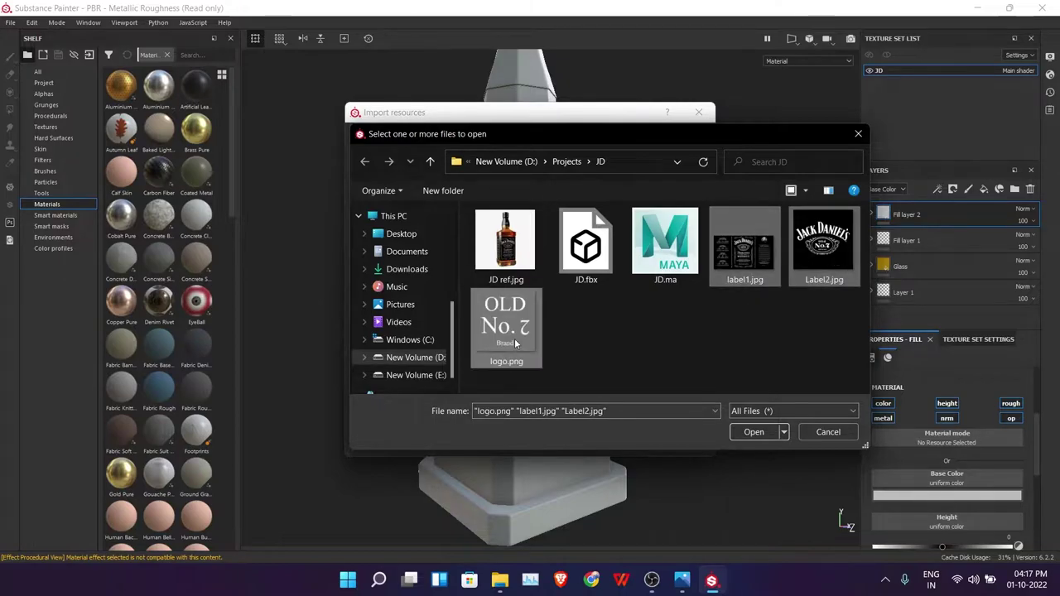
pyautogui.click(749, 433)
# Step: Set all three images' usage to texture, choose the destination, and import them
pyautogui.click(669, 177)
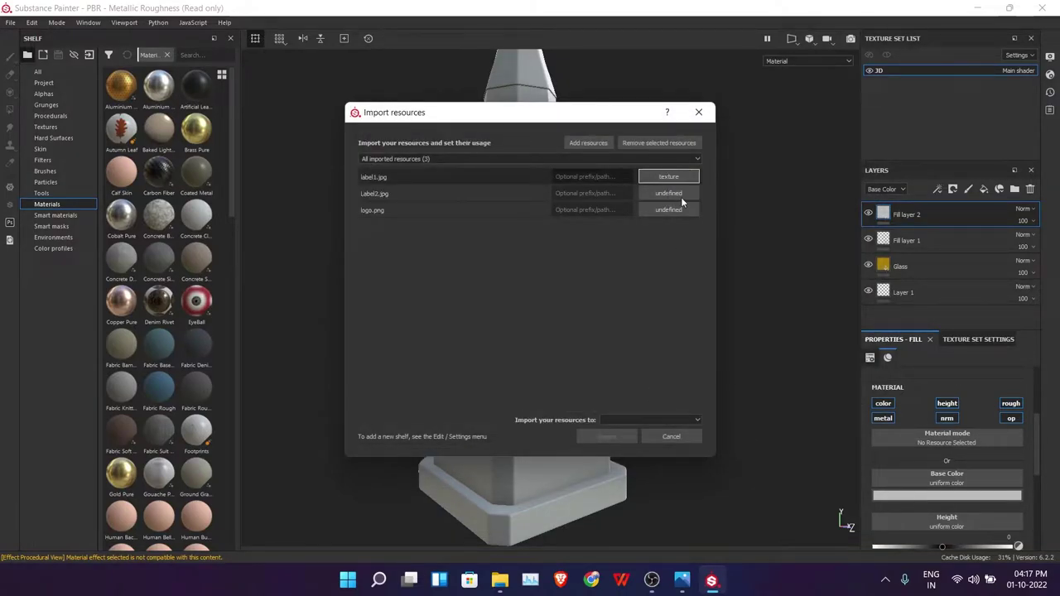
pyautogui.click(680, 197)
pyautogui.click(693, 235)
pyautogui.click(669, 209)
pyautogui.click(616, 421)
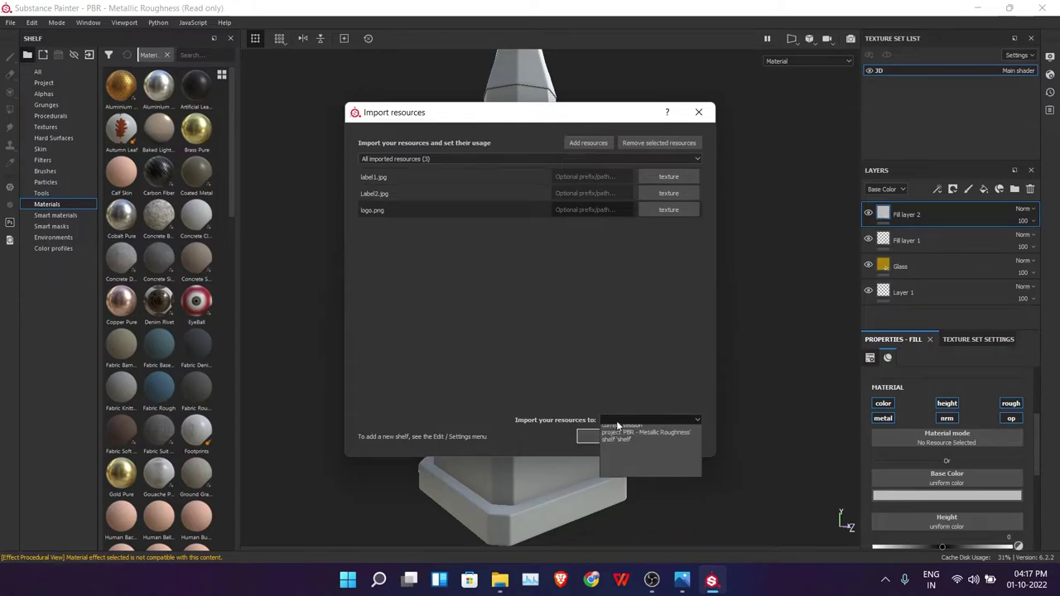
pyautogui.click(632, 438)
pyautogui.click(603, 436)
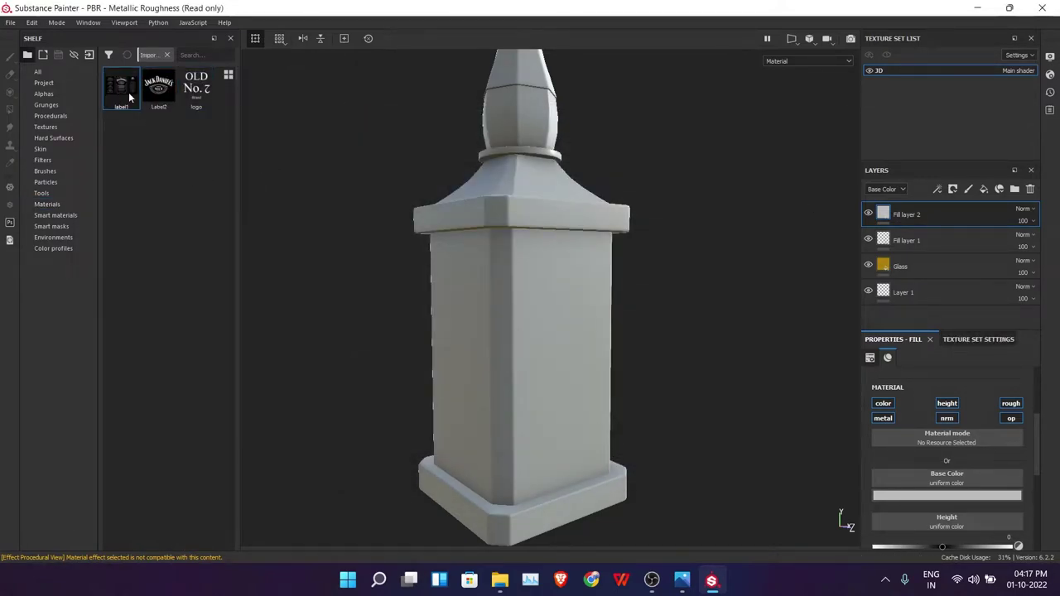
# Step: Switch the label to Tri-planar projection with Bilinear | HQ filtering and position it on the bottle
pyautogui.moveTo(938, 483); pyautogui.dragTo(938, 484)
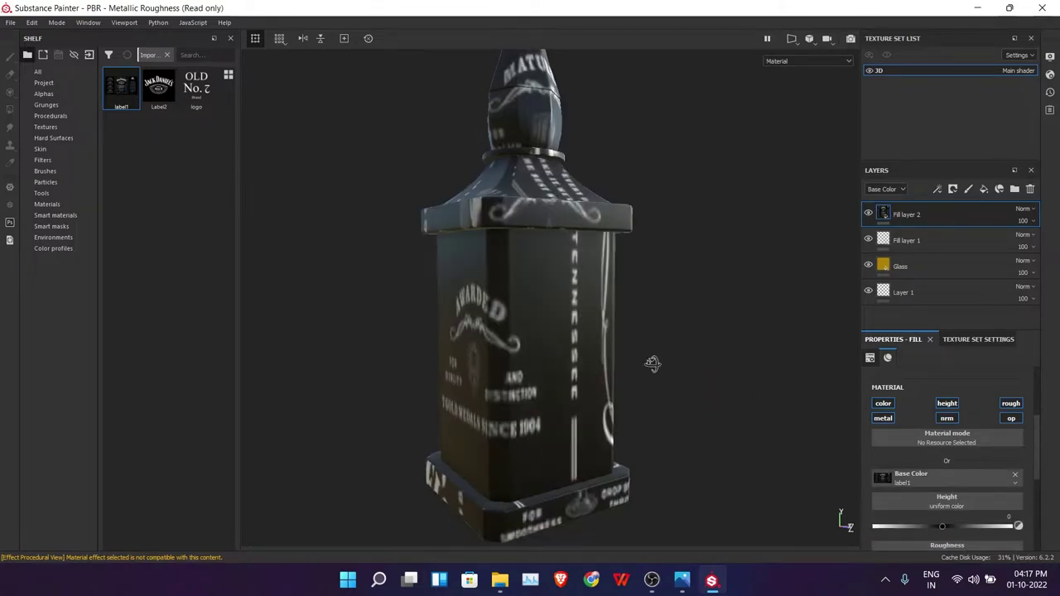
pyautogui.scroll(3, 947, 418)
pyautogui.click(947, 397)
pyautogui.click(934, 424)
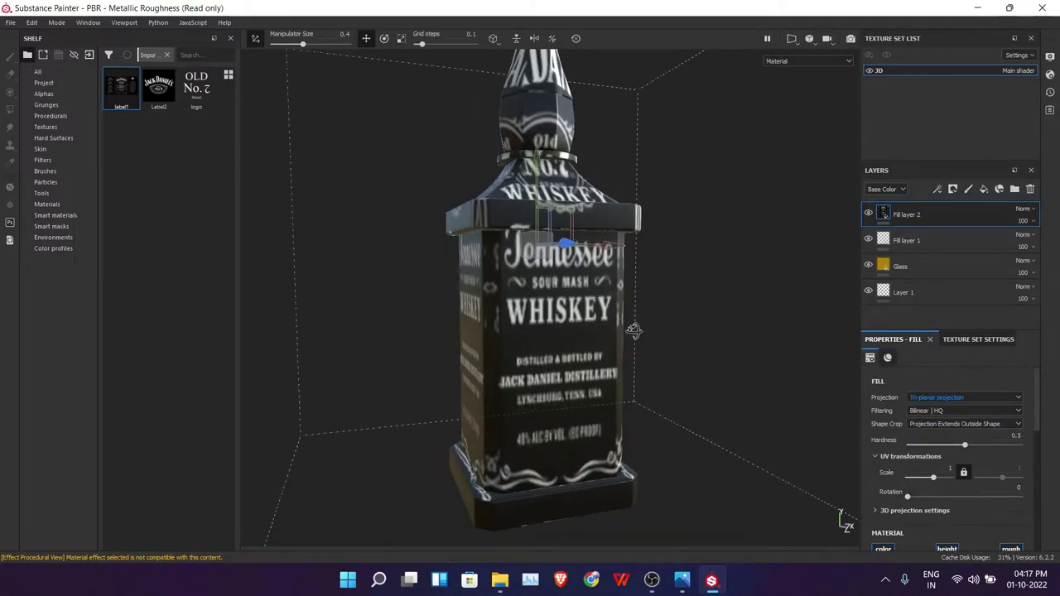
pyautogui.scroll(3, 573, 310)
pyautogui.scroll(-3, 574, 310)
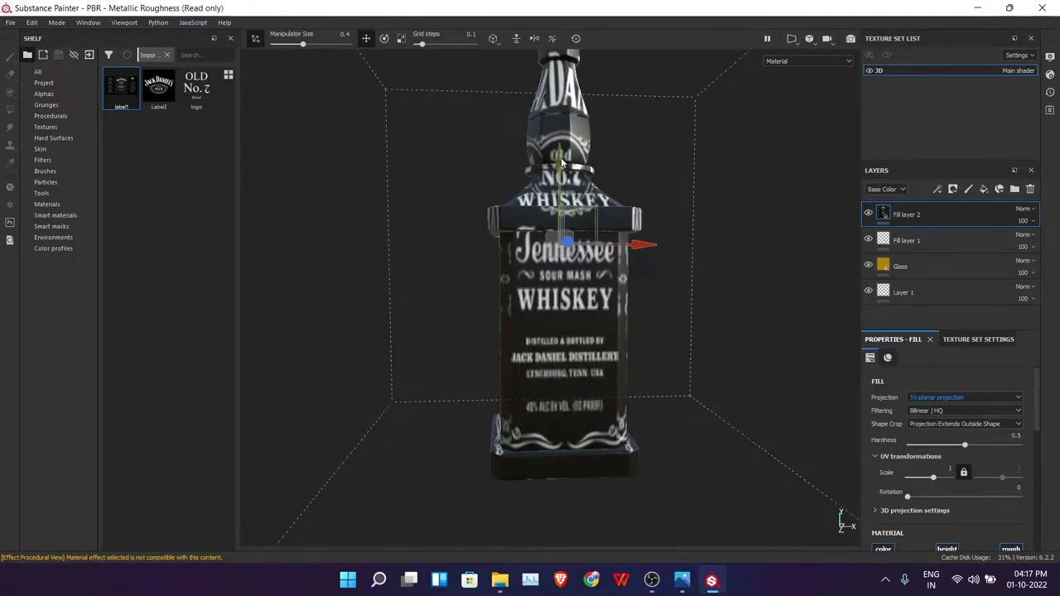
pyautogui.click(947, 412)
pyautogui.click(929, 425)
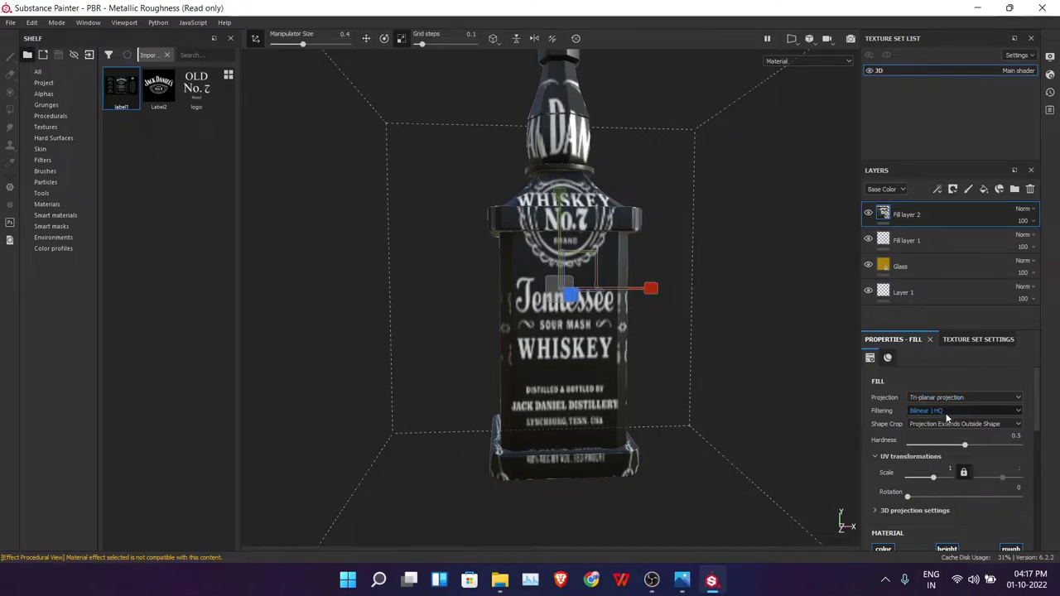
pyautogui.keyDown('alt'); pyautogui.moveTo(654, 356); pyautogui.dragTo(585, 364); pyautogui.keyUp('alt')
pyautogui.moveTo(537, 303)
pyautogui.mouseDown()
pyautogui.moveTo(462, 281)
pyautogui.moveTo(813, 390)
pyautogui.moveTo(657, 379)
pyautogui.mouseUp()
# Step: Set Shape Crop to Projection Cropped to Shape and add a black mask to Fill layer 2
pyautogui.click(941, 424)
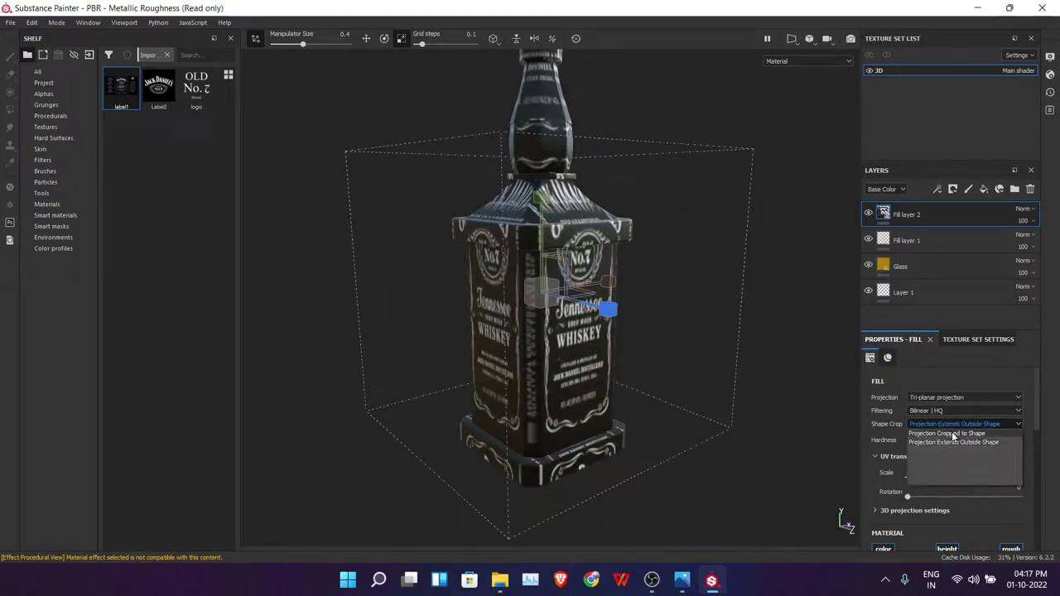
pyautogui.click(944, 436)
pyautogui.scroll(-3, 678, 383)
pyautogui.scroll(5, 577, 207)
pyautogui.keyDown('alt'); pyautogui.moveTo(577, 213); pyautogui.dragTo(613, 248); pyautogui.keyUp('alt')
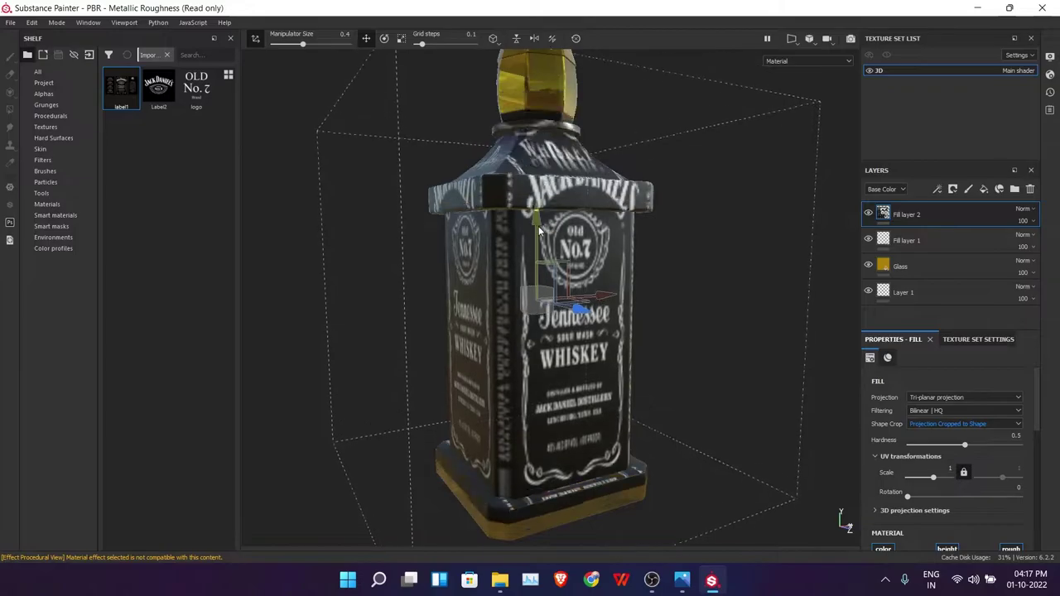
pyautogui.scroll(-2, 649, 280)
pyautogui.scroll(5, 648, 280)
pyautogui.moveTo(524, 288)
pyautogui.keyDown('alt'); pyautogui.mouseDown()
pyautogui.moveTo(483, 266)
pyautogui.moveTo(692, 340)
pyautogui.moveTo(572, 368)
pyautogui.moveTo(416, 350)
pyautogui.moveTo(571, 319)
pyautogui.mouseUp(); pyautogui.keyUp('alt')
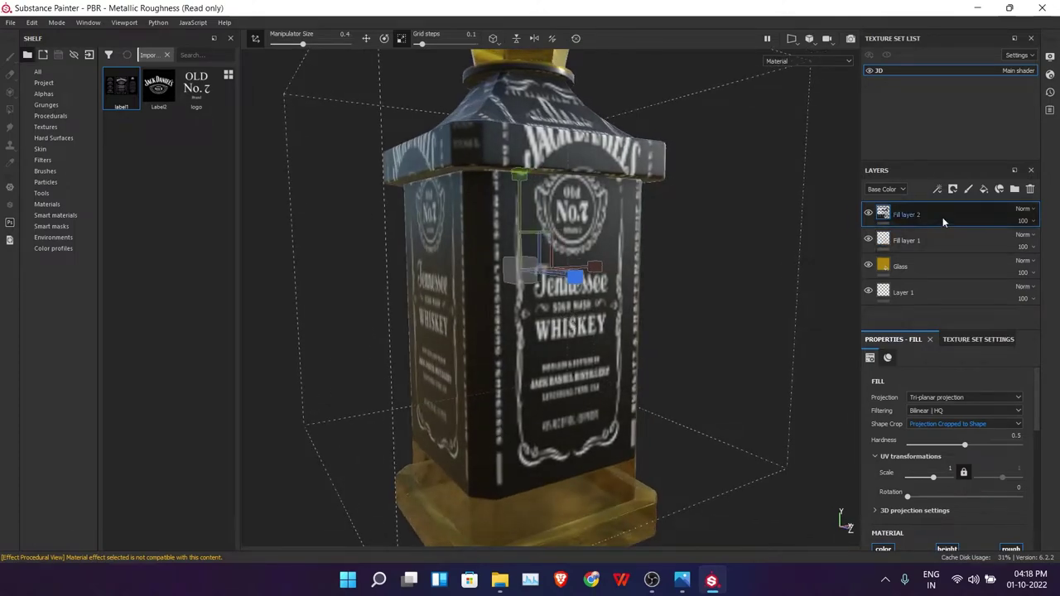
pyautogui.rightClick(906, 217)
pyautogui.click(954, 19)
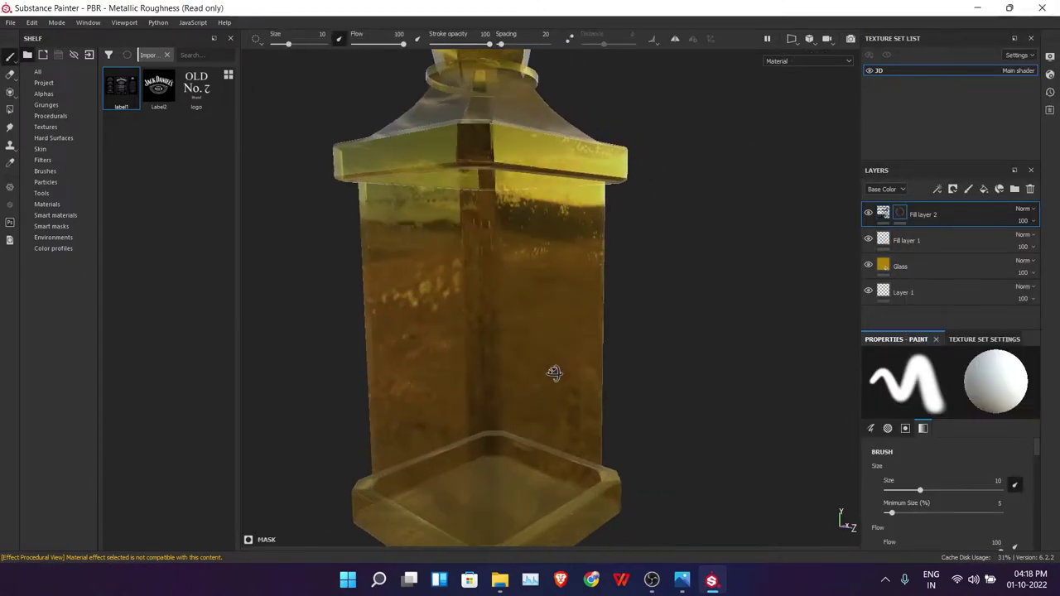
# Step: Polygon-fill the bottle's front faces into Fill layer 2's mask to reveal the label
pyautogui.click(10, 110)
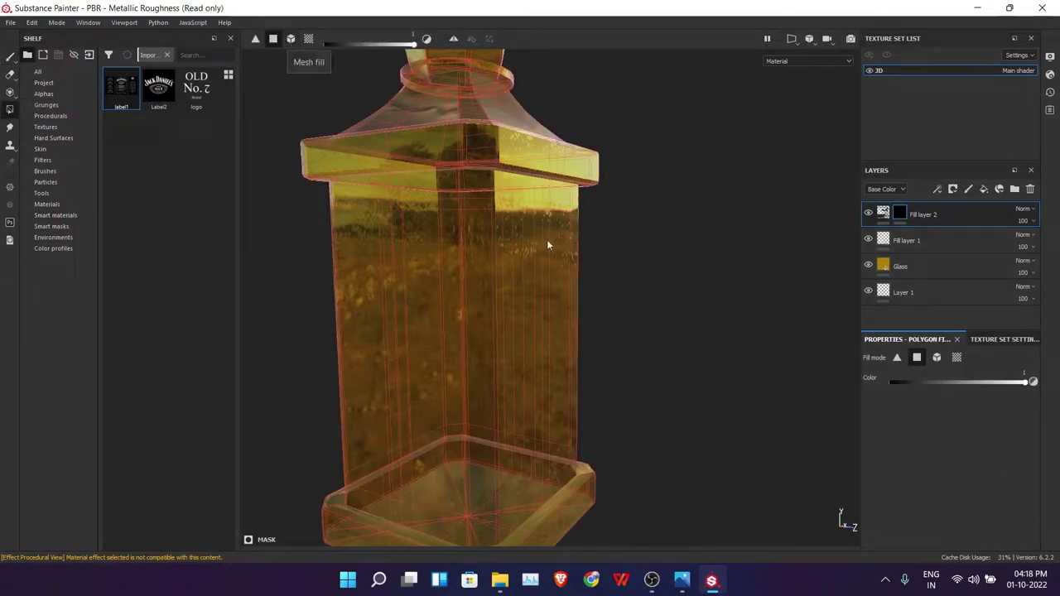
pyautogui.moveTo(547, 244)
pyautogui.keyDown('alt'); pyautogui.mouseDown()
pyautogui.moveTo(656, 395)
pyautogui.moveTo(669, 379)
pyautogui.moveTo(660, 378)
pyautogui.moveTo(672, 390)
pyautogui.moveTo(642, 394)
pyautogui.mouseUp(); pyautogui.keyUp('alt')
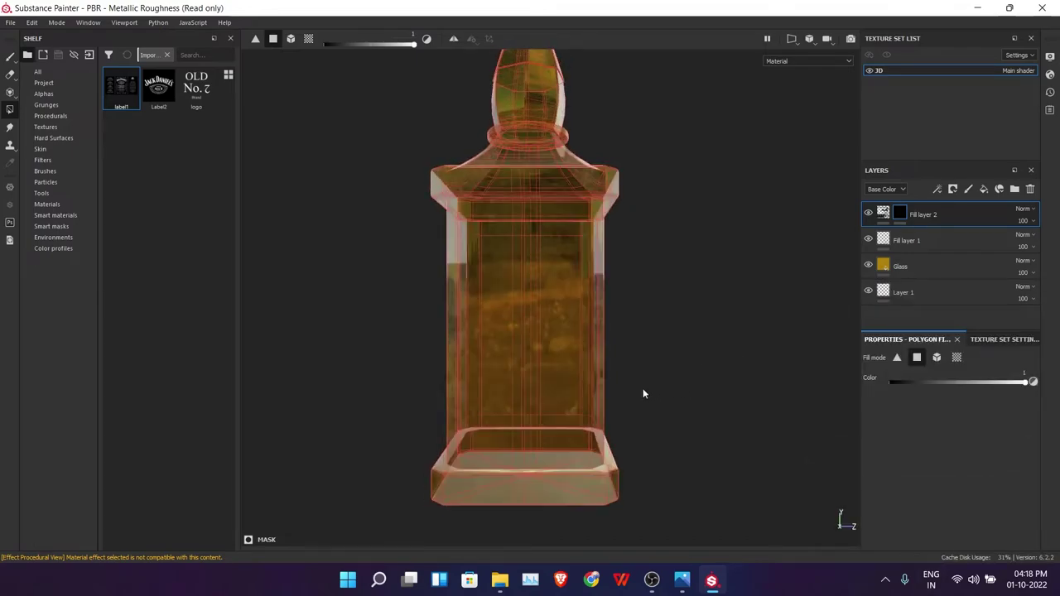
pyautogui.moveTo(606, 351)
pyautogui.mouseDown()
pyautogui.moveTo(503, 255)
pyautogui.moveTo(596, 428)
pyautogui.moveTo(738, 421)
pyautogui.mouseUp()
pyautogui.moveTo(738, 421)
pyautogui.keyDown('alt'); pyautogui.mouseDown(button='middle')
pyautogui.moveTo(653, 263)
pyautogui.moveTo(617, 270)
pyautogui.moveTo(622, 261)
pyautogui.mouseUp(button='middle'); pyautogui.keyUp('alt')
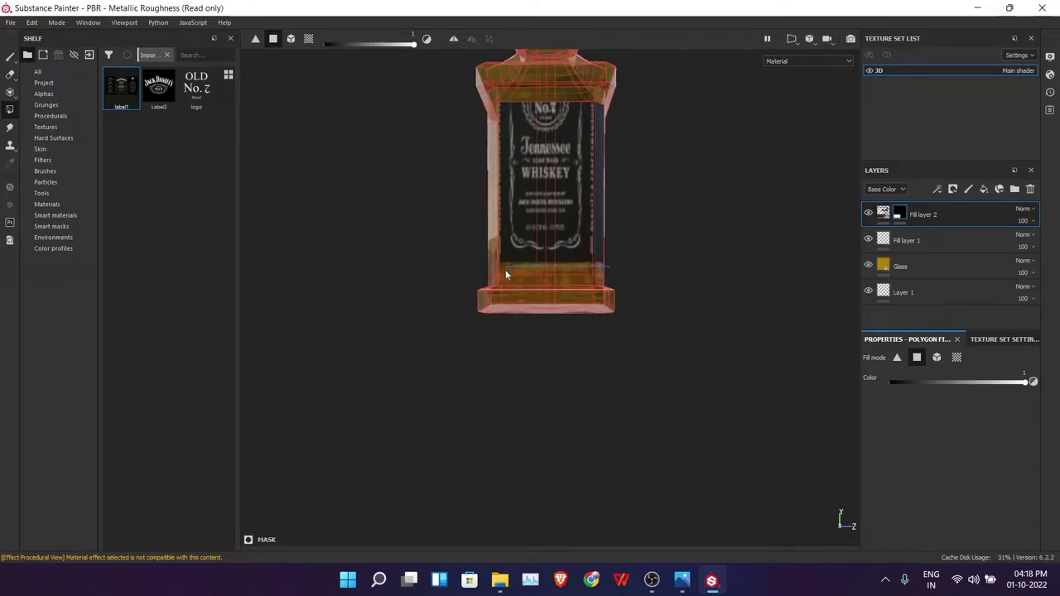
pyautogui.scroll(2, 619, 286)
pyautogui.scroll(3, 618, 259)
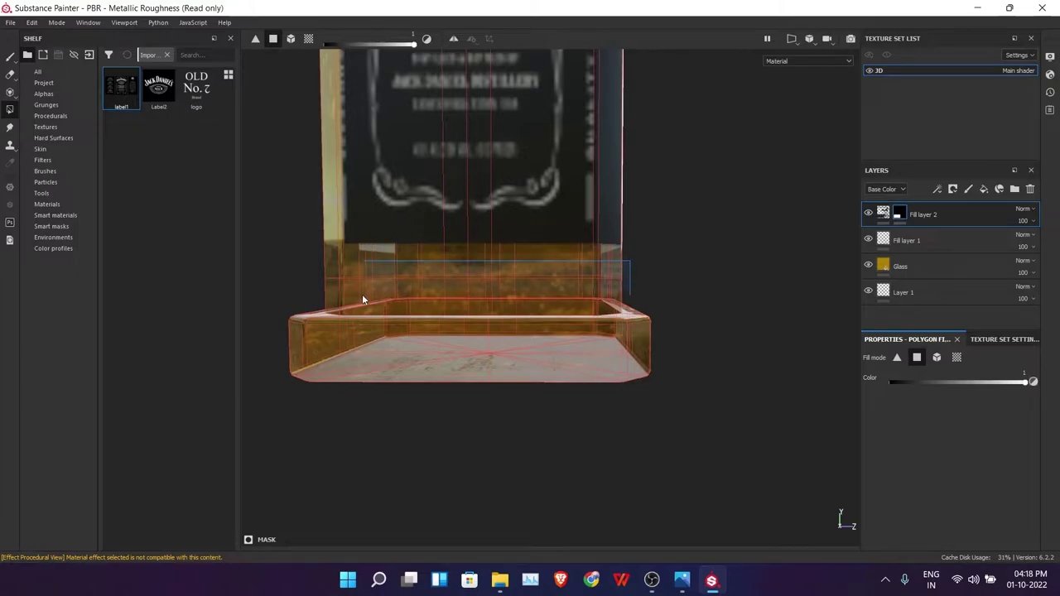
pyautogui.moveTo(452, 234)
pyautogui.keyDown('alt'); pyautogui.mouseDown()
pyautogui.moveTo(452, 249)
pyautogui.moveTo(581, 330)
pyautogui.moveTo(362, 390)
pyautogui.moveTo(218, 397)
pyautogui.moveTo(347, 390)
pyautogui.moveTo(669, 302)
pyautogui.moveTo(548, 226)
pyautogui.moveTo(632, 240)
pyautogui.moveTo(667, 199)
pyautogui.moveTo(736, 182)
pyautogui.moveTo(599, 378)
pyautogui.moveTo(641, 395)
pyautogui.moveTo(650, 332)
pyautogui.moveTo(690, 239)
pyautogui.moveTo(745, 215)
pyautogui.mouseUp(); pyautogui.keyUp('alt')
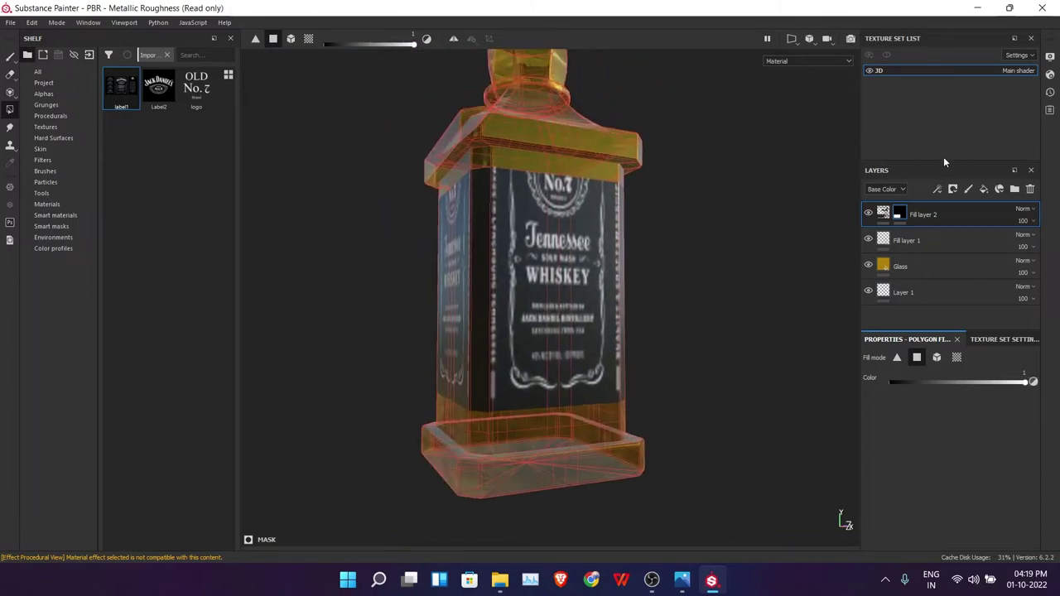
# Step: Move the label projection lower on the bottle, then add Fill layer 3 on top
pyautogui.click(881, 216)
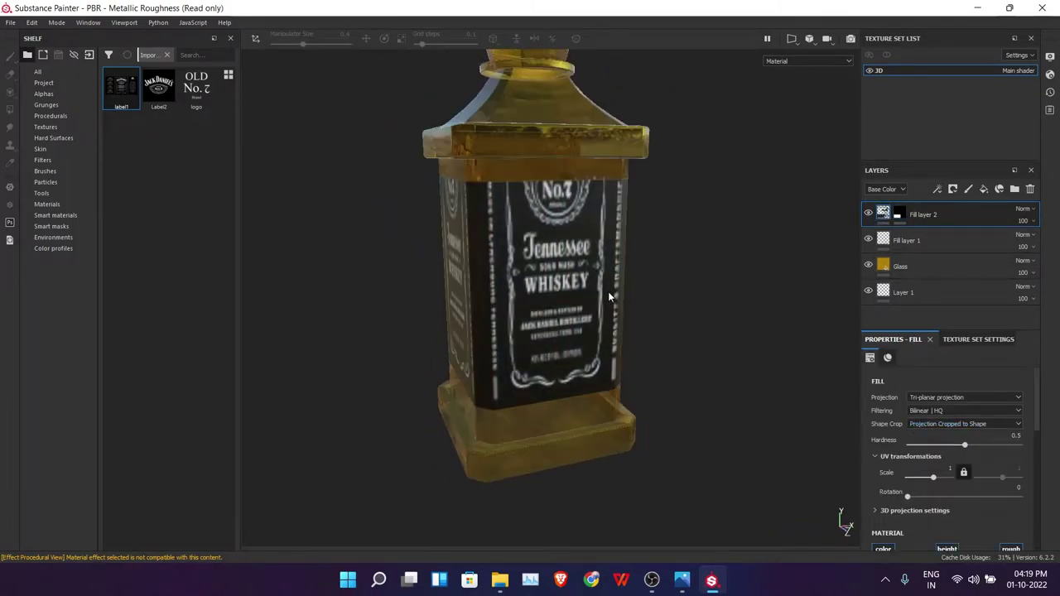
pyautogui.moveTo(530, 145); pyautogui.dragTo(531, 230)
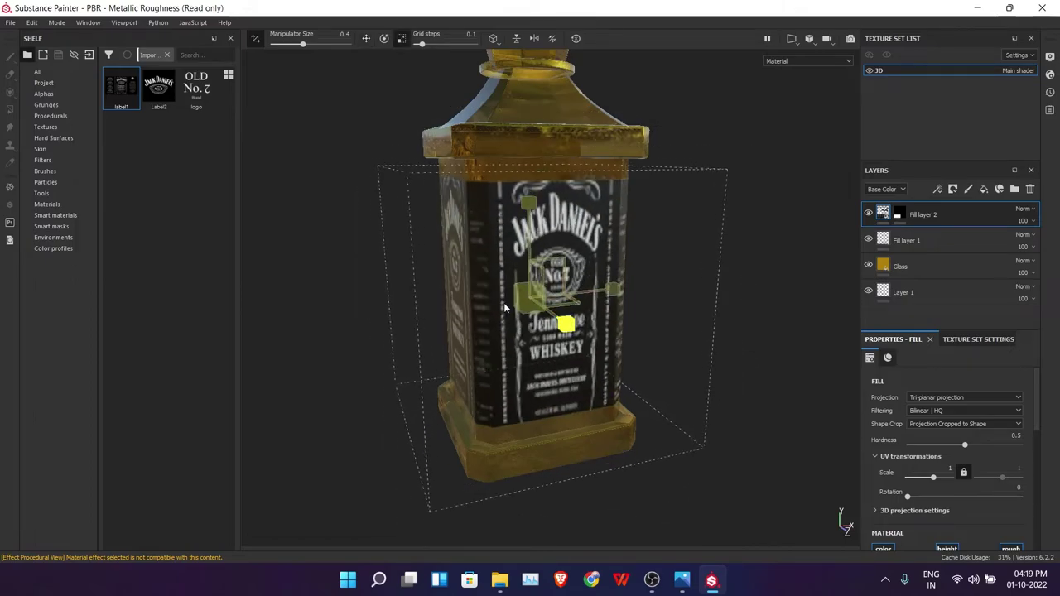
pyautogui.moveTo(750, 362)
pyautogui.keyDown('alt'); pyautogui.mouseDown()
pyautogui.moveTo(684, 400)
pyautogui.moveTo(668, 422)
pyautogui.moveTo(386, 407)
pyautogui.moveTo(568, 322)
pyautogui.moveTo(513, 343)
pyautogui.moveTo(529, 335)
pyautogui.mouseUp(); pyautogui.keyUp('alt')
pyautogui.click(898, 214)
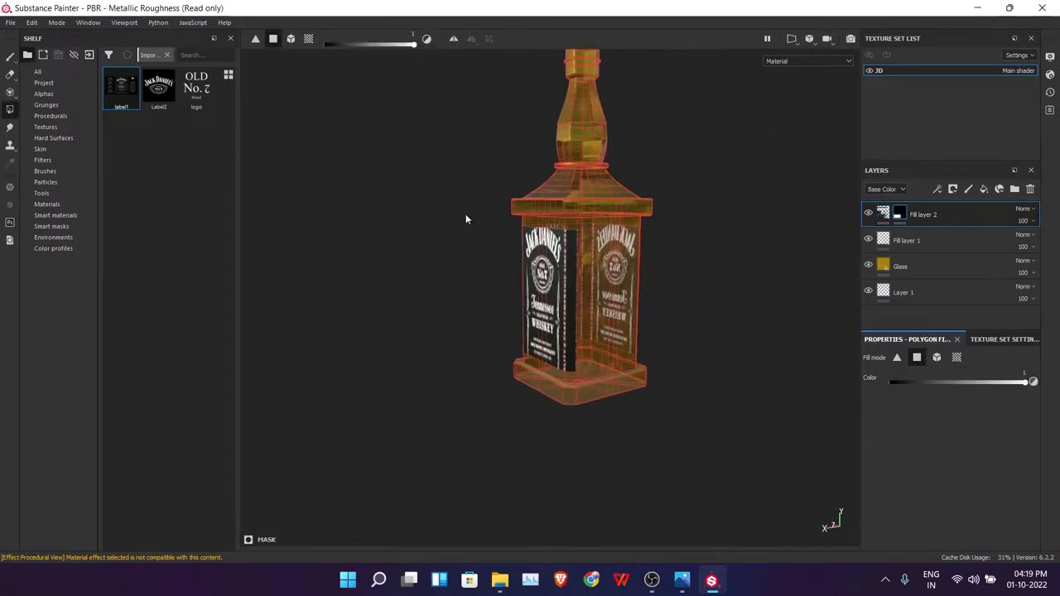
pyautogui.scroll(3, 576, 260)
pyautogui.keyDown('alt'); pyautogui.moveTo(602, 412); pyautogui.dragTo(845, 300); pyautogui.keyUp('alt')
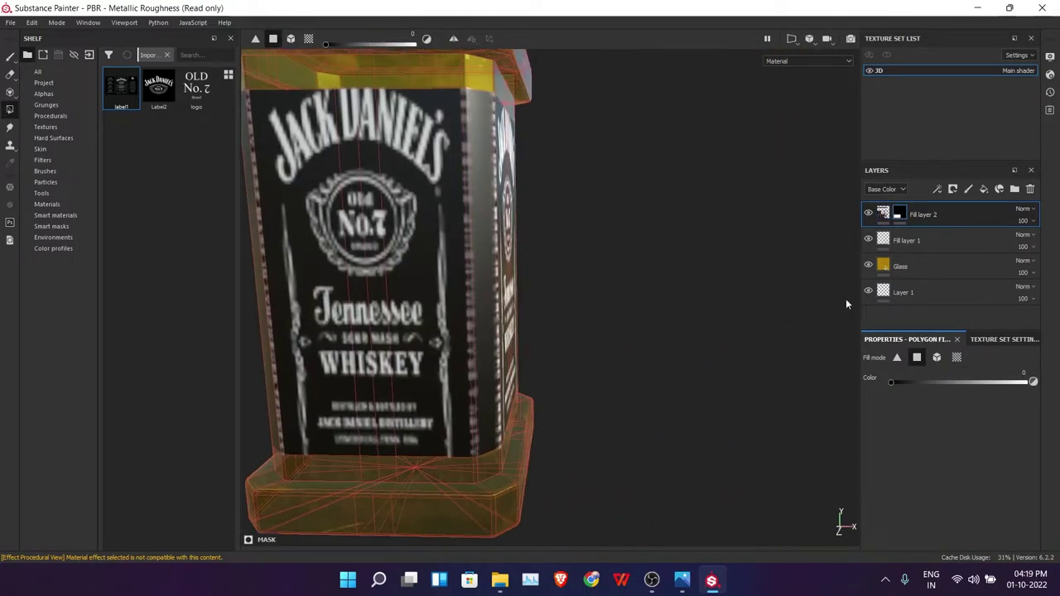
pyautogui.scroll(-3, 580, 243)
pyautogui.click(983, 188)
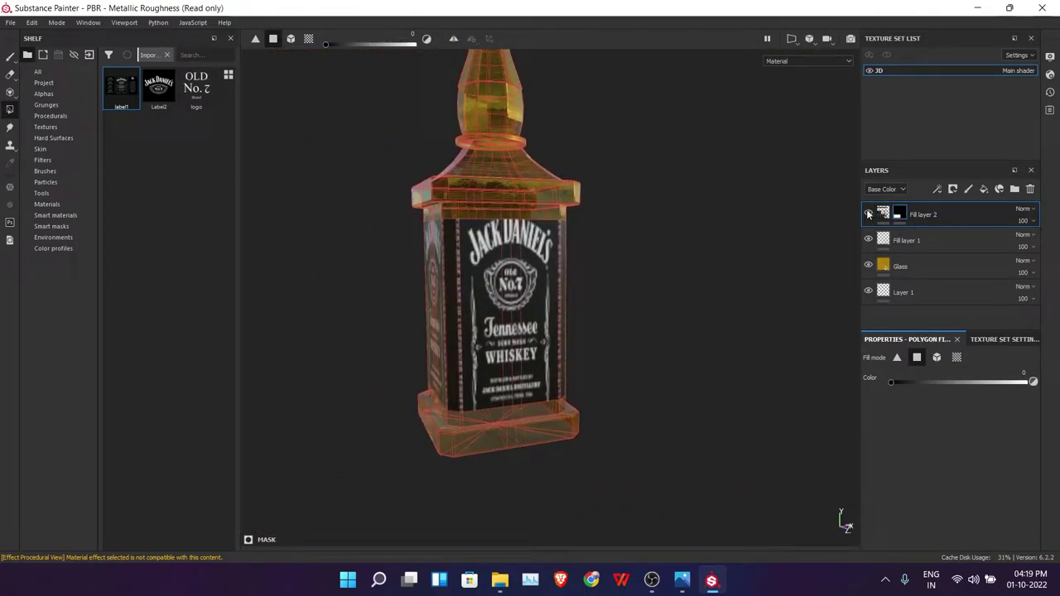
pyautogui.keyDown('alt'); pyautogui.moveTo(693, 281); pyautogui.dragTo(629, 368, button='middle'); pyautogui.keyUp('alt')
# Step: Make Fill layer 3's base colour black and give it a black mask
pyautogui.scroll(-3, 944, 447)
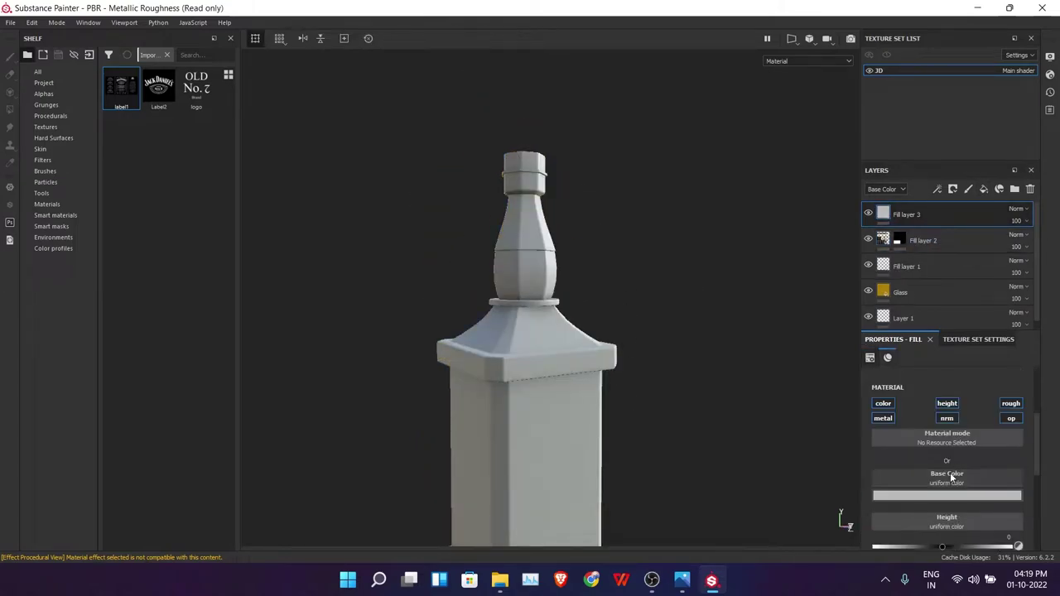
pyautogui.click(944, 496)
pyautogui.moveTo(938, 429); pyautogui.dragTo(882, 473)
pyautogui.scroll(-3, 942, 488)
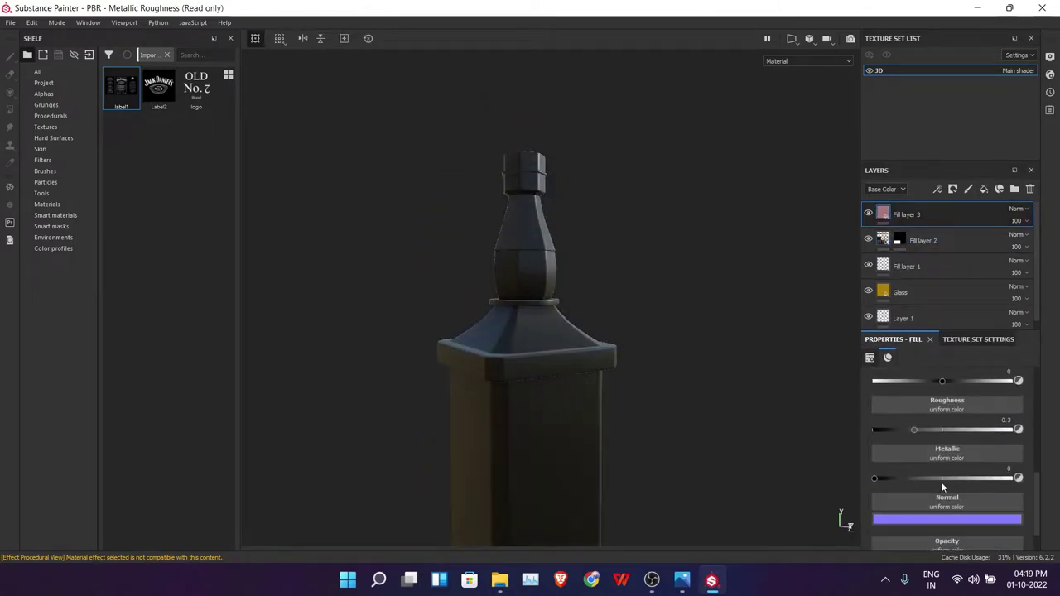
pyautogui.rightClick(929, 215)
pyautogui.click(958, 18)
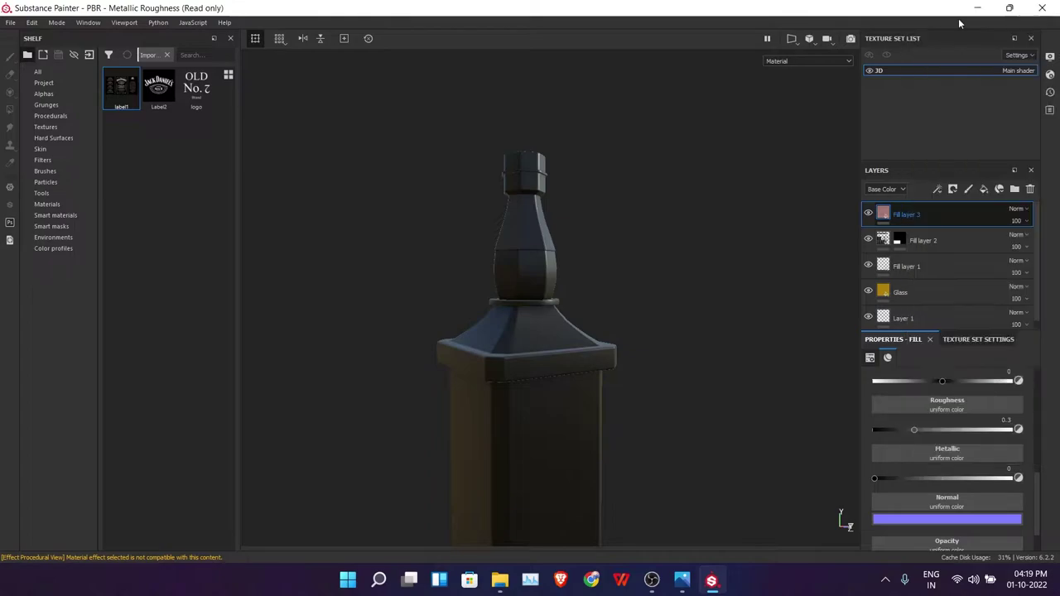
# Step: With Glass hidden, fill the upper neck faces into Fill layer 3's mask
pyautogui.scroll(2, 612, 346)
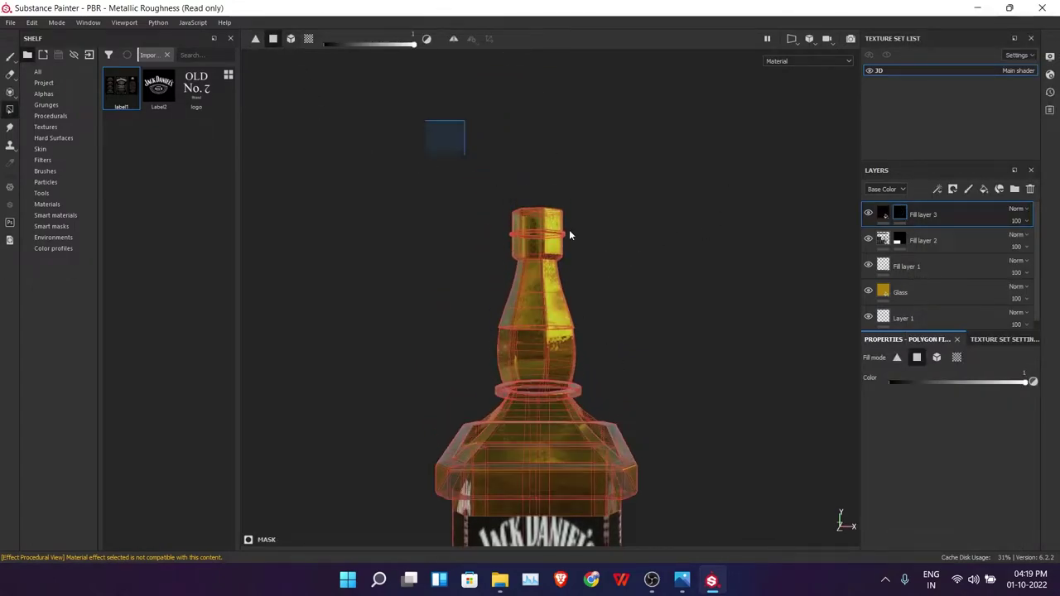
pyautogui.moveTo(568, 235); pyautogui.dragTo(702, 318)
pyautogui.moveTo(466, 373)
pyautogui.keyDown('alt'); pyautogui.mouseDown(button='right')
pyautogui.moveTo(591, 359)
pyautogui.moveTo(539, 202)
pyautogui.moveTo(556, 210)
pyautogui.mouseUp(button='right'); pyautogui.keyUp('alt')
pyautogui.click(868, 291)
pyautogui.keyDown('alt'); pyautogui.moveTo(633, 278); pyautogui.dragTo(620, 240); pyautogui.keyUp('alt')
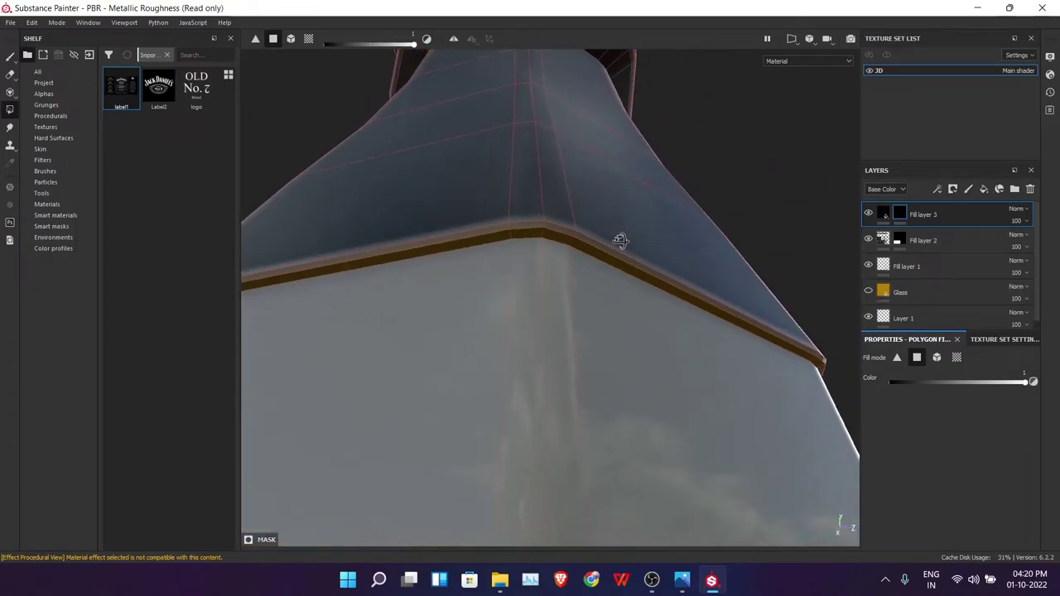
pyautogui.moveTo(543, 236)
pyautogui.keyDown('alt'); pyautogui.mouseDown()
pyautogui.moveTo(589, 296)
pyautogui.moveTo(560, 239)
pyautogui.moveTo(565, 274)
pyautogui.moveTo(619, 251)
pyautogui.mouseUp(); pyautogui.keyUp('alt')
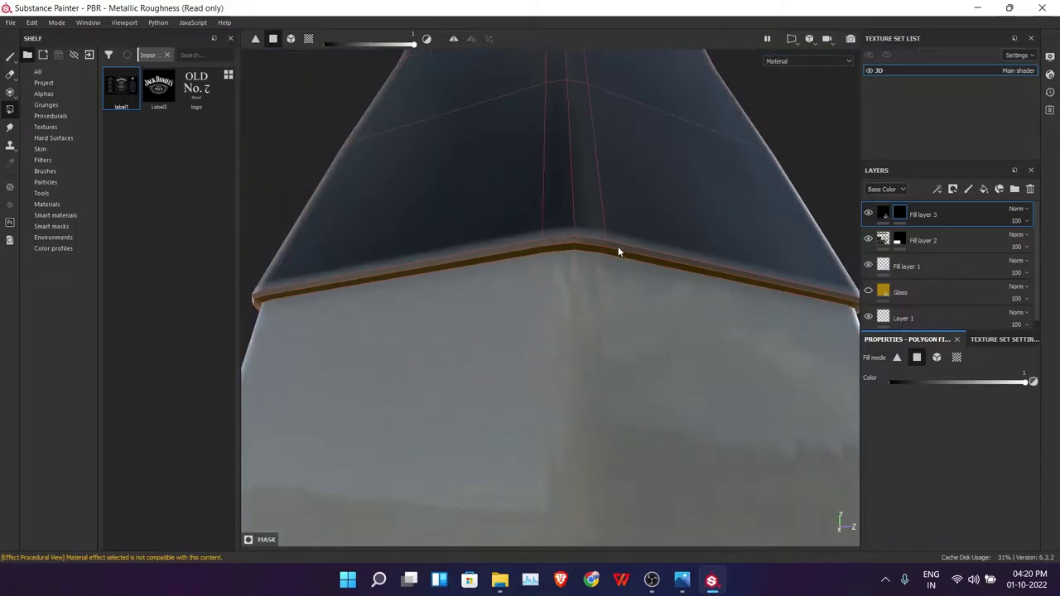
pyautogui.keyDown('alt'); pyautogui.moveTo(619, 251); pyautogui.dragTo(605, 258, button='right'); pyautogui.keyUp('alt')
pyautogui.keyDown('alt'); pyautogui.moveTo(605, 258); pyautogui.dragTo(652, 249); pyautogui.keyUp('alt')
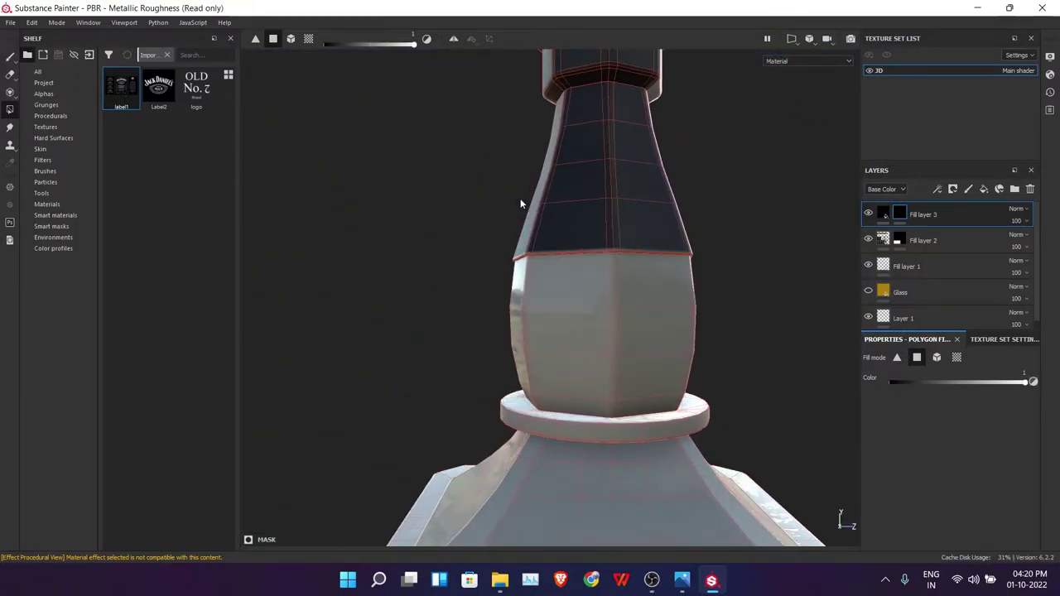
# Step: Add another neck row, clear the lower neck faces at value 0, and show Glass again
pyautogui.moveTo(437, 171); pyautogui.dragTo(754, 250)
pyautogui.moveTo(790, 285)
pyautogui.keyDown('alt'); pyautogui.mouseDown()
pyautogui.moveTo(580, 306)
pyautogui.moveTo(412, 47)
pyautogui.mouseUp(); pyautogui.keyUp('alt')
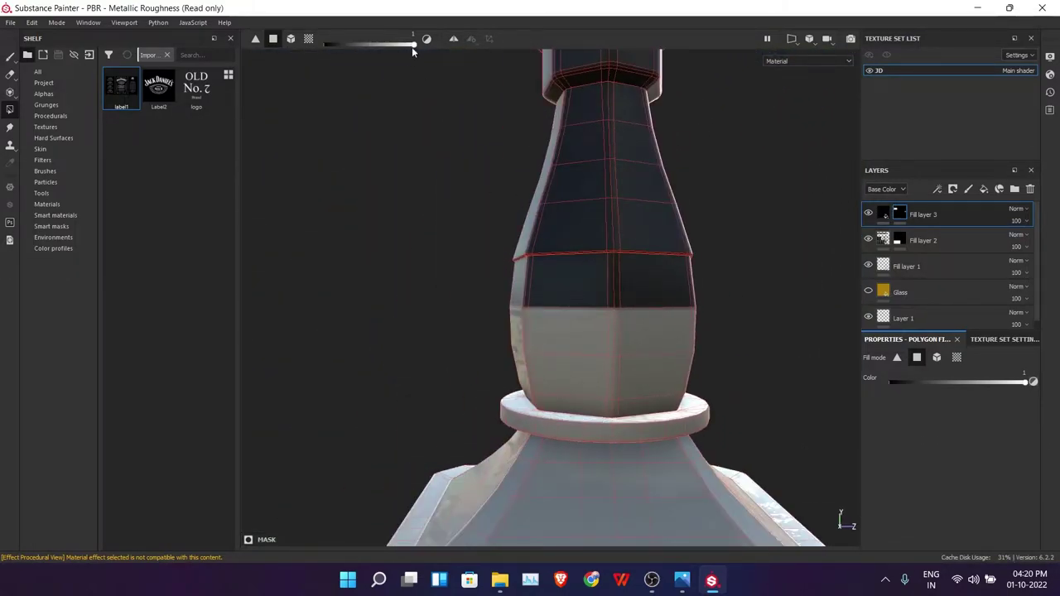
pyautogui.moveTo(757, 401); pyautogui.dragTo(426, 258)
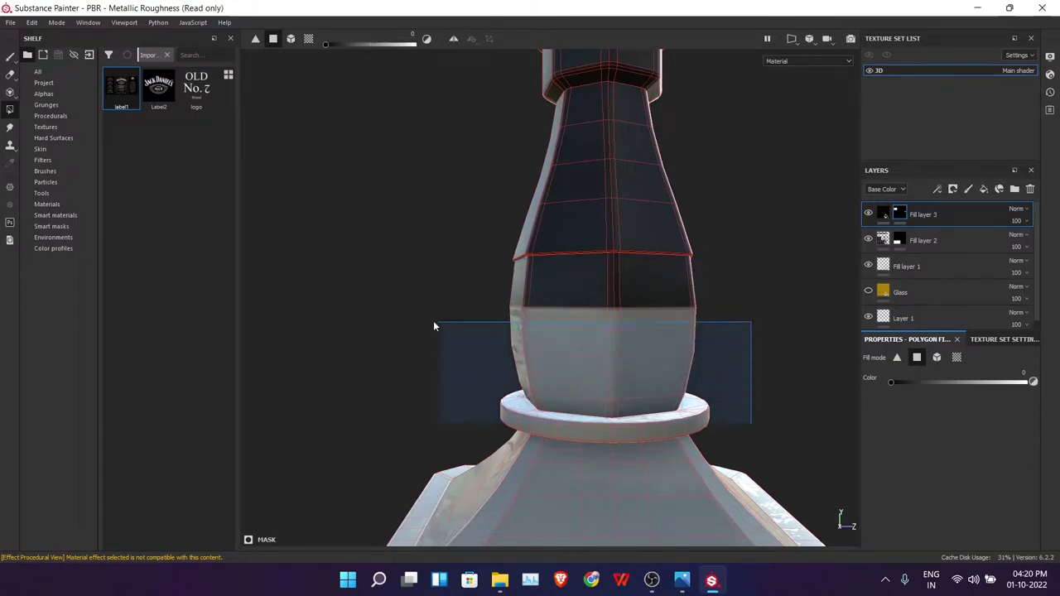
pyautogui.moveTo(433, 326)
pyautogui.mouseDown()
pyautogui.moveTo(387, 300)
pyautogui.moveTo(721, 385)
pyautogui.moveTo(769, 374)
pyautogui.moveTo(863, 303)
pyautogui.mouseUp()
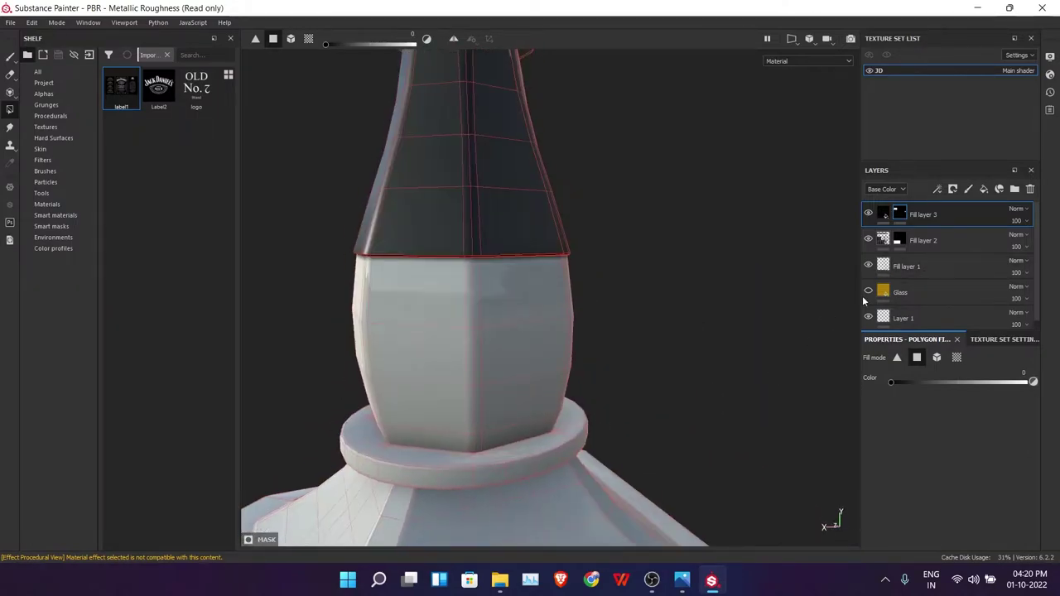
pyautogui.click(868, 292)
pyautogui.click(882, 214)
pyautogui.scroll(-5, 760, 272)
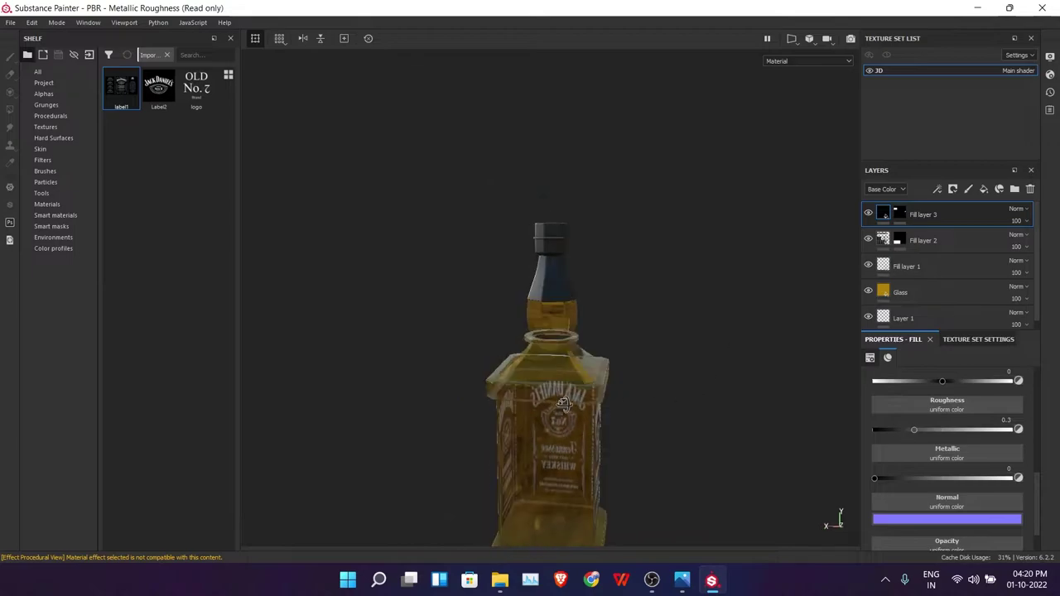
pyautogui.moveTo(760, 272)
pyautogui.keyDown('alt'); pyautogui.mouseDown()
pyautogui.moveTo(439, 302)
pyautogui.moveTo(523, 367)
pyautogui.mouseUp(); pyautogui.keyUp('alt')
pyautogui.scroll(-3, 523, 367)
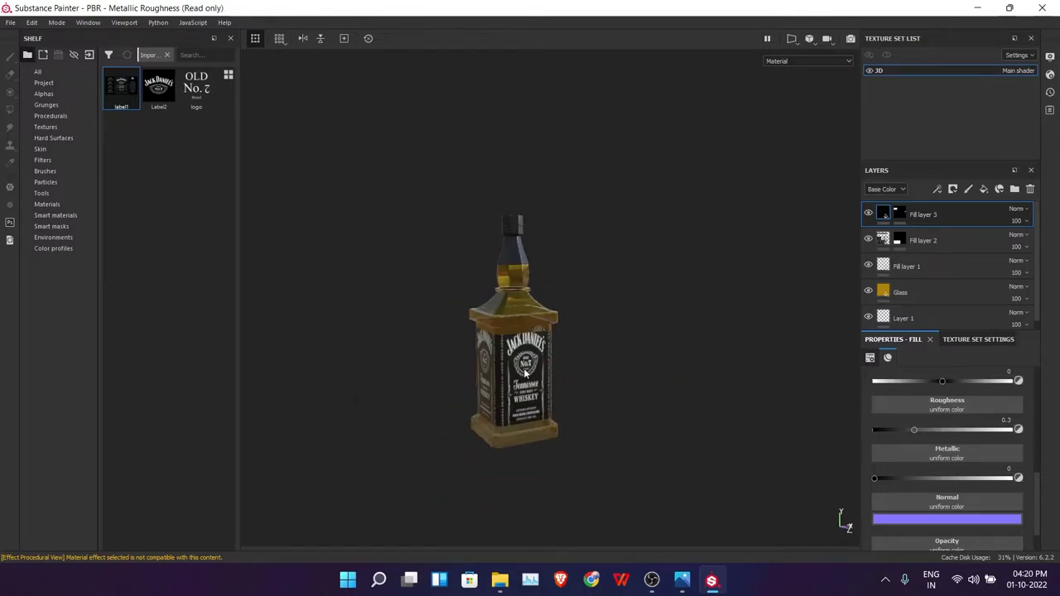
pyautogui.scroll(5, 610, 396)
# Step: Save the project as 'JD spp' in the JD folder
pyautogui.keyDown('alt'); pyautogui.moveTo(609, 395); pyautogui.dragTo(727, 339); pyautogui.keyUp('alt')
pyautogui.hotkey('ctrl', 's')
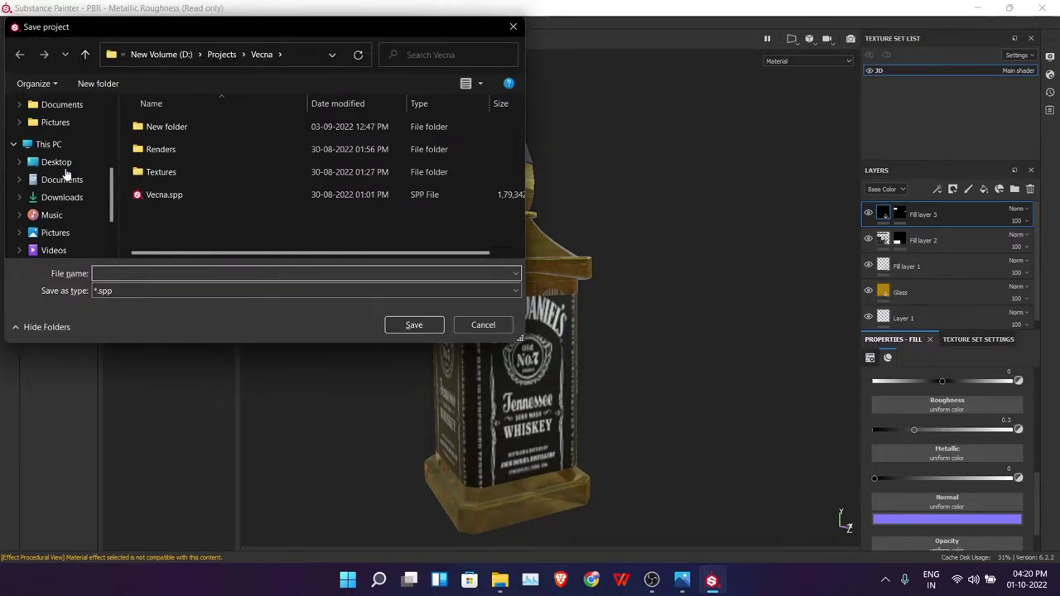
pyautogui.click(47, 121)
pyautogui.write('JD')
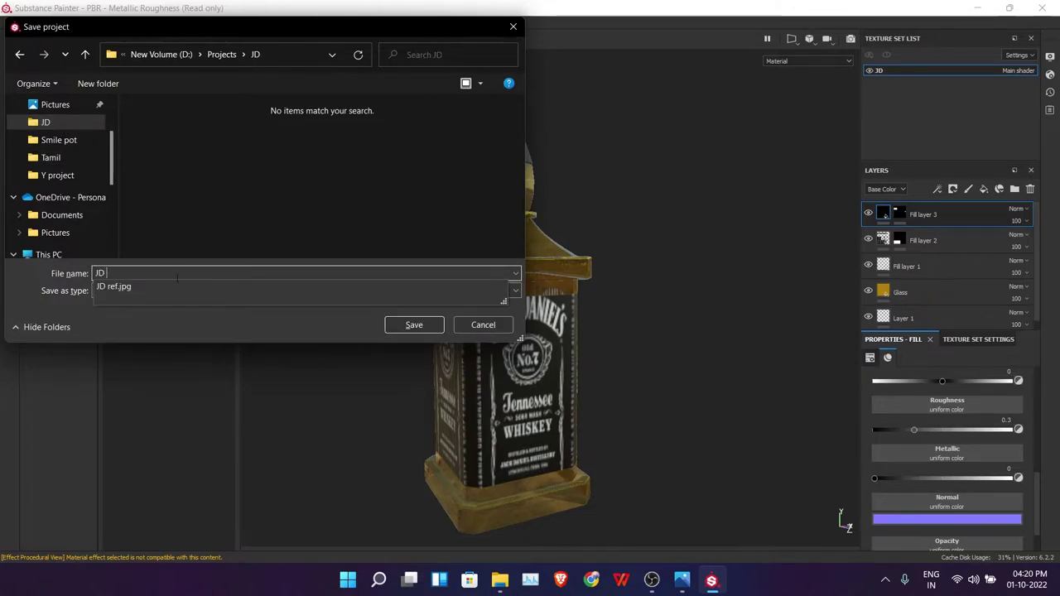
pyautogui.write(' s')
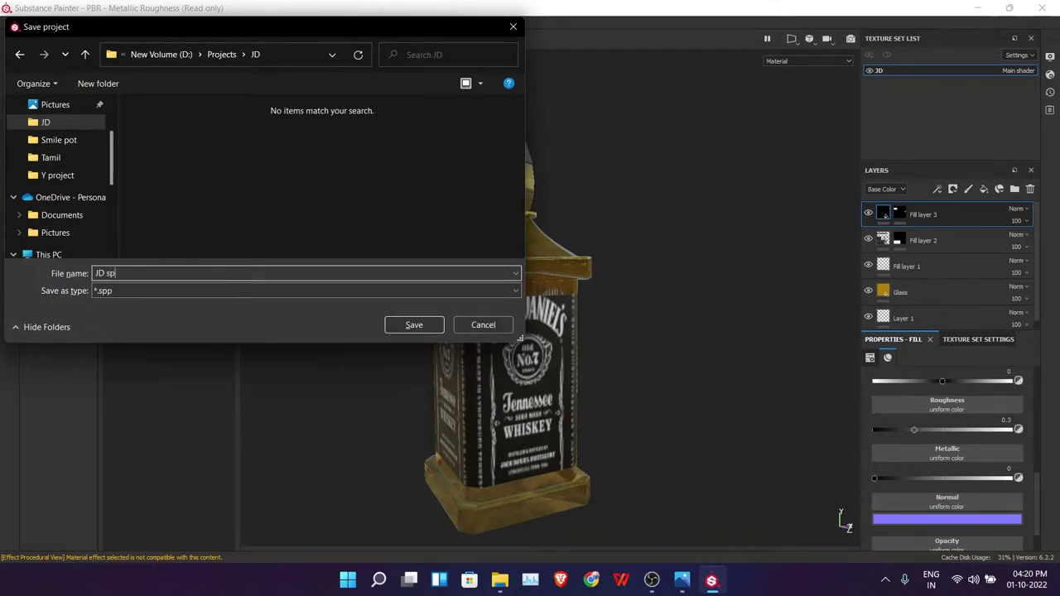
pyautogui.write('p')
pyautogui.press('Return')
# Step: Raise the texture set Size to 2048 in Texture Set Settings
pyautogui.click(652, 580)
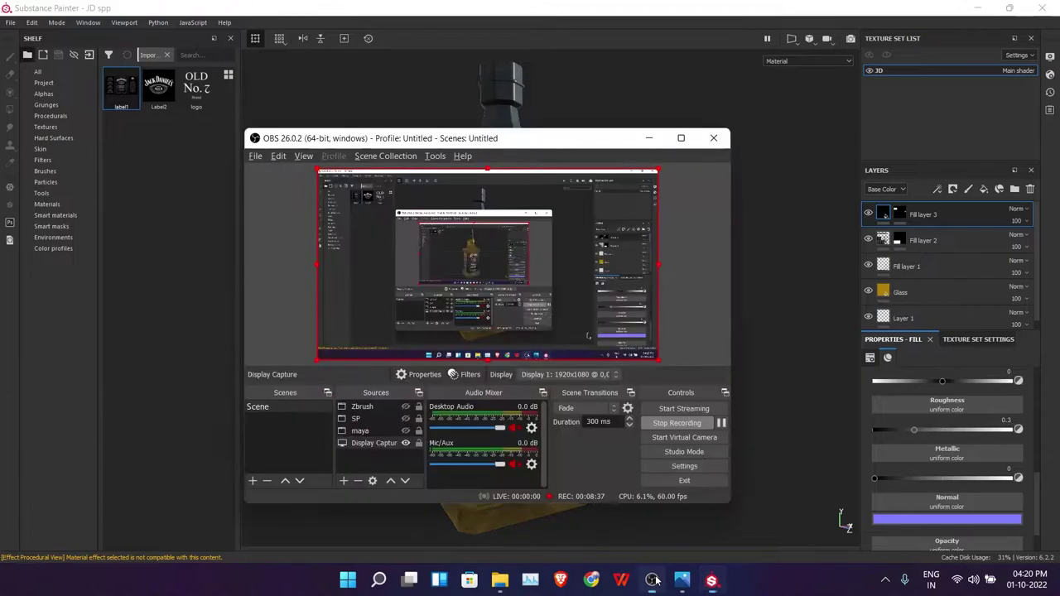
pyautogui.click(648, 138)
pyautogui.click(978, 339)
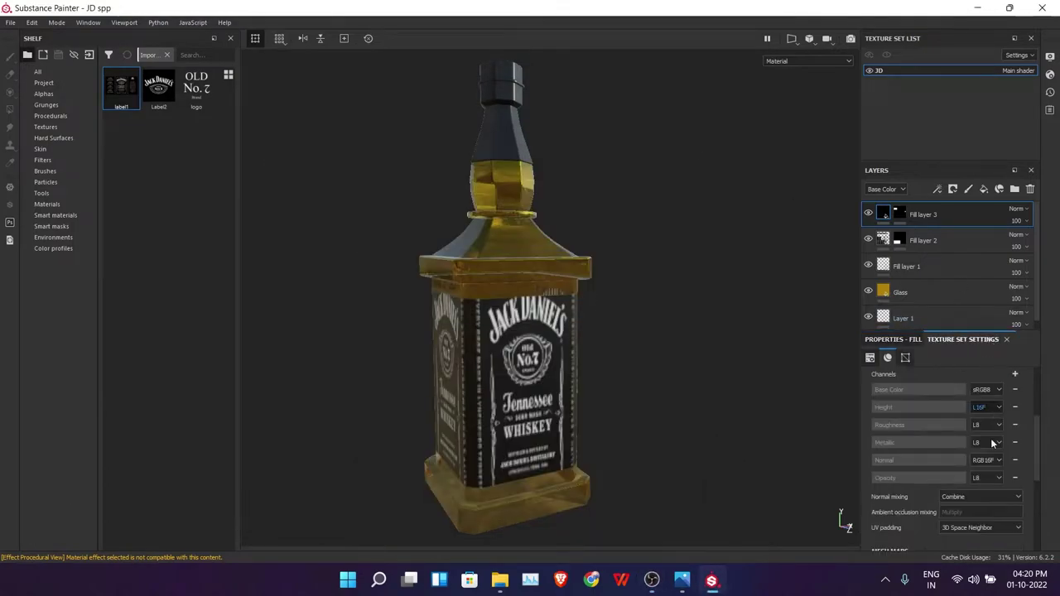
pyautogui.scroll(3, 992, 497)
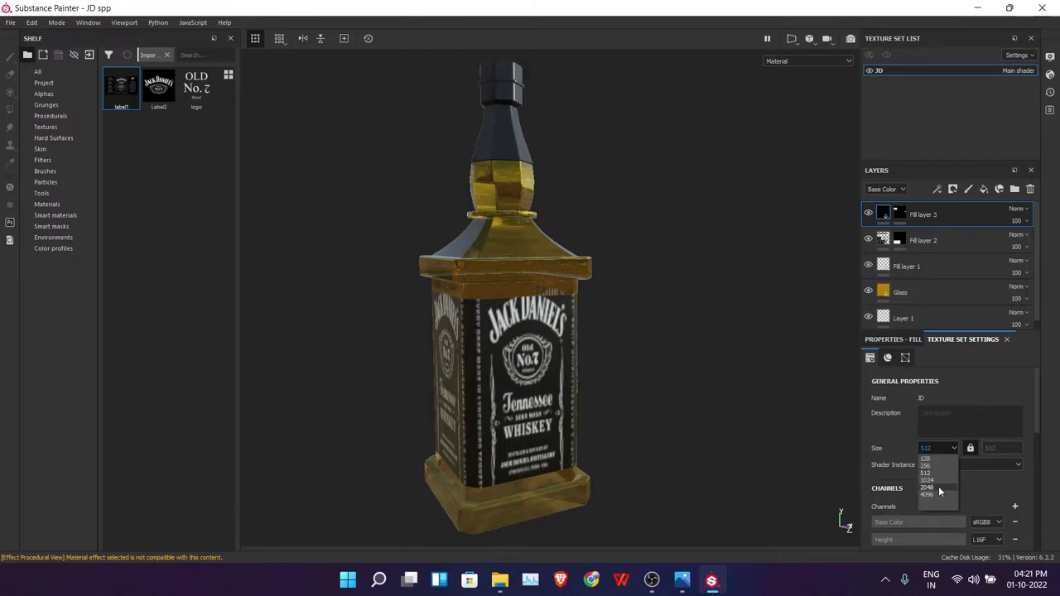
pyautogui.click(938, 488)
pyautogui.scroll(5, 601, 390)
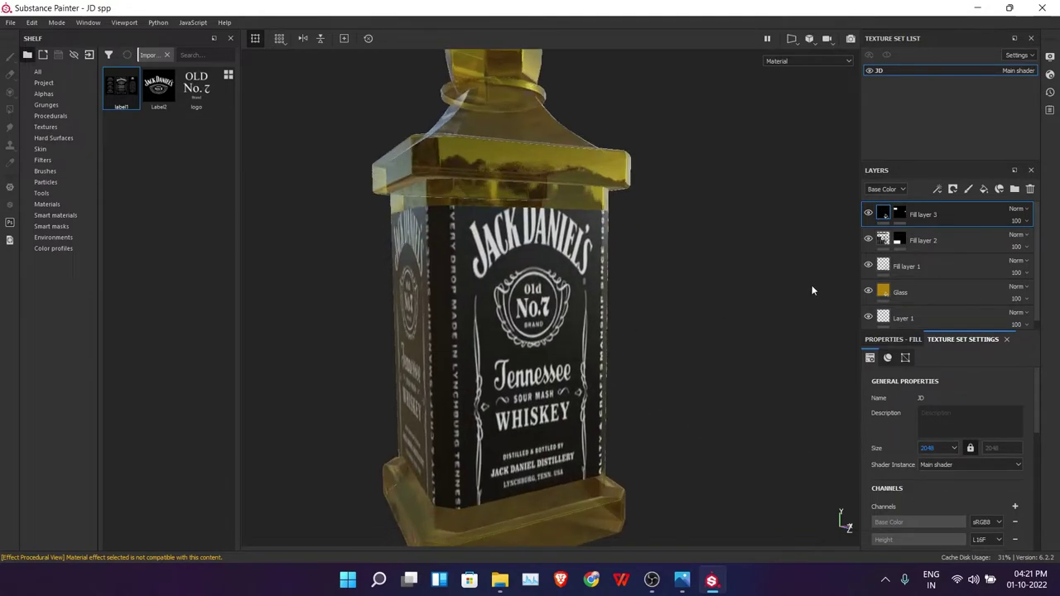
# Step: Scale Fill layer 2's label projection narrower and move it higher on the bottle
pyautogui.click(884, 240)
pyautogui.moveTo(528, 245)
pyautogui.mouseDown()
pyautogui.moveTo(487, 305)
pyautogui.moveTo(492, 340)
pyautogui.moveTo(415, 353)
pyautogui.moveTo(682, 298)
pyautogui.mouseUp()
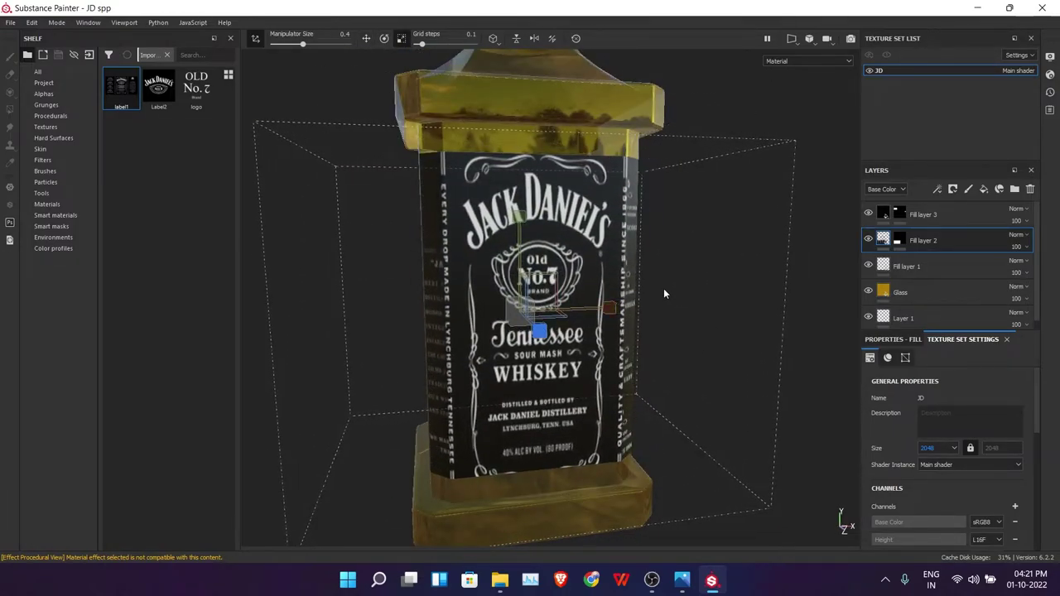
pyautogui.moveTo(510, 318); pyautogui.dragTo(483, 321)
pyautogui.moveTo(520, 225); pyautogui.dragTo(519, 204)
pyautogui.moveTo(580, 232)
pyautogui.keyDown('alt'); pyautogui.mouseDown()
pyautogui.moveTo(684, 250)
pyautogui.moveTo(625, 310)
pyautogui.moveTo(758, 271)
pyautogui.mouseUp(); pyautogui.keyUp('alt')
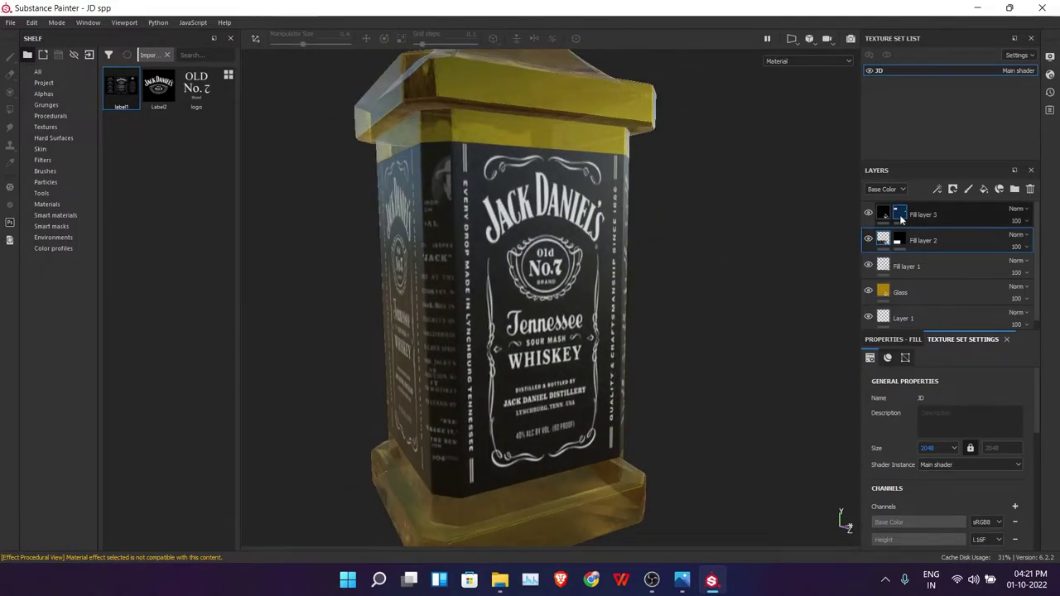
# Step: Restrict the label mask to the bottle's front faces with Polygon Fill
pyautogui.click(898, 240)
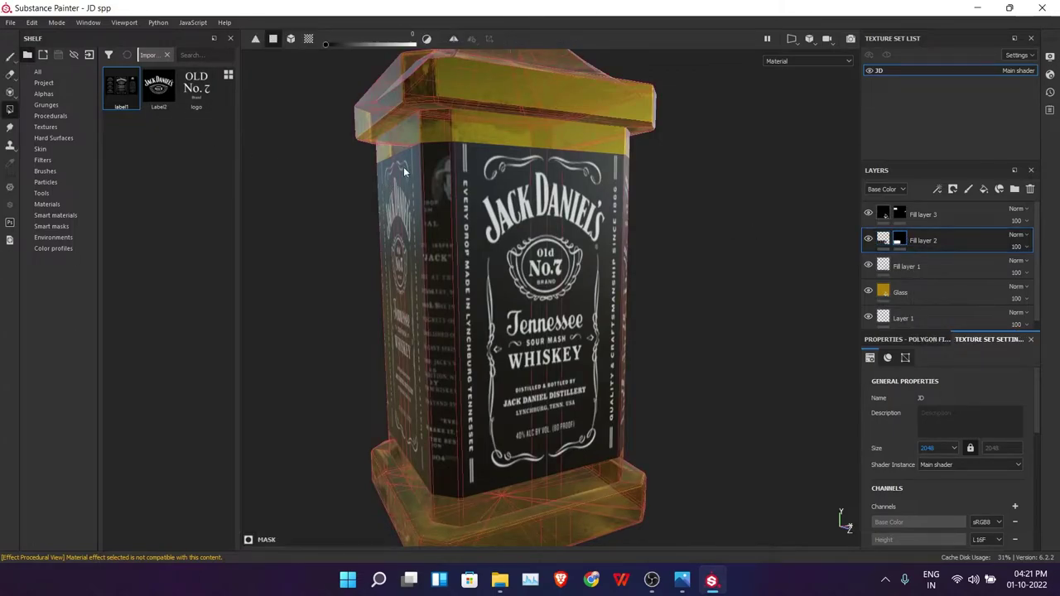
pyautogui.keyDown('alt'); pyautogui.moveTo(404, 353); pyautogui.dragTo(499, 273); pyautogui.keyUp('alt')
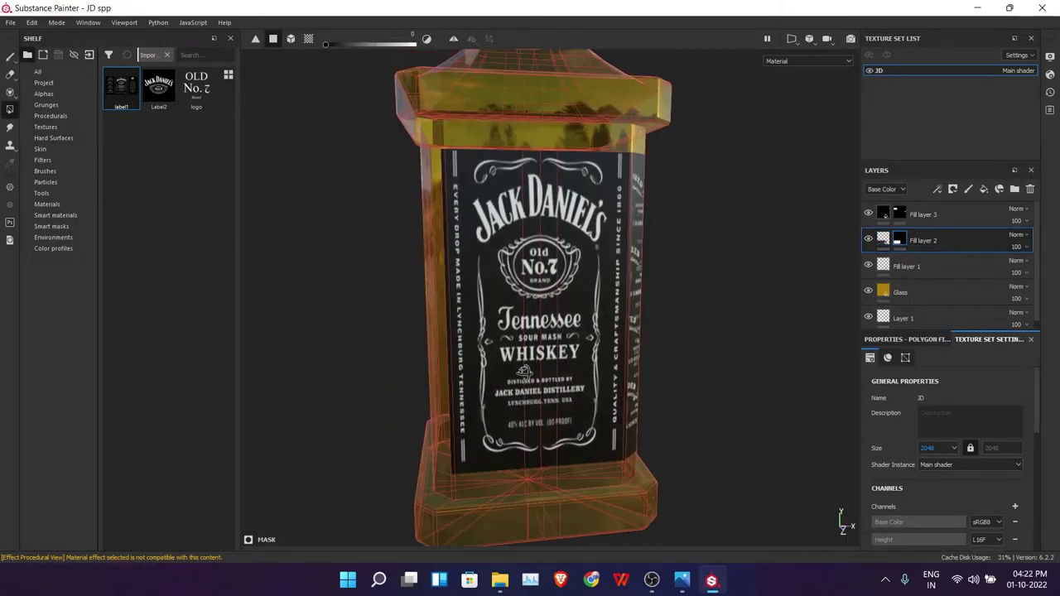
pyautogui.moveTo(561, 377)
pyautogui.mouseDown()
pyautogui.moveTo(472, 92)
pyautogui.moveTo(522, 259)
pyautogui.moveTo(589, 286)
pyautogui.mouseUp()
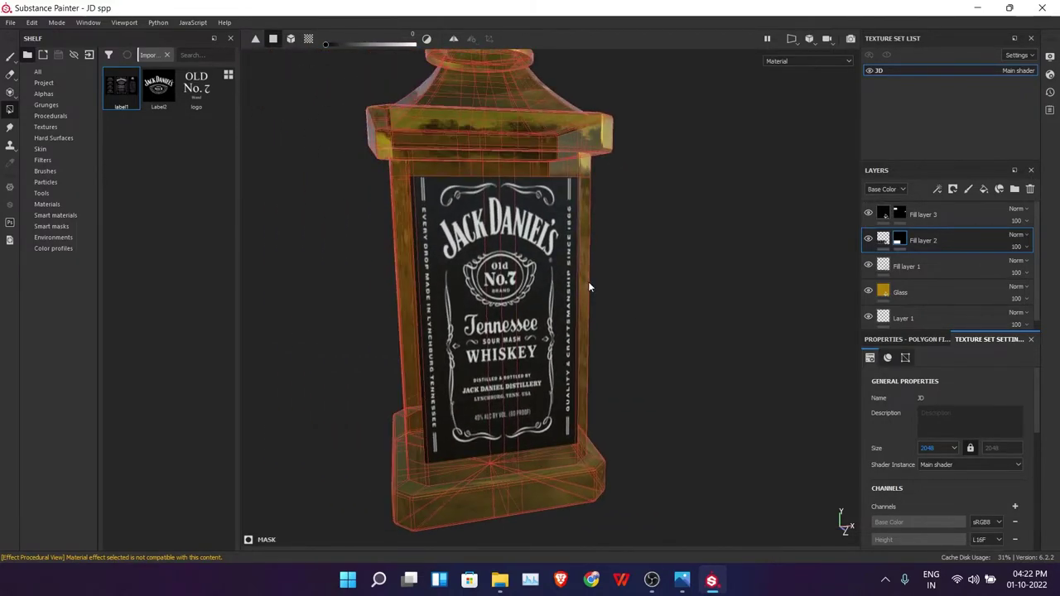
pyautogui.click(887, 239)
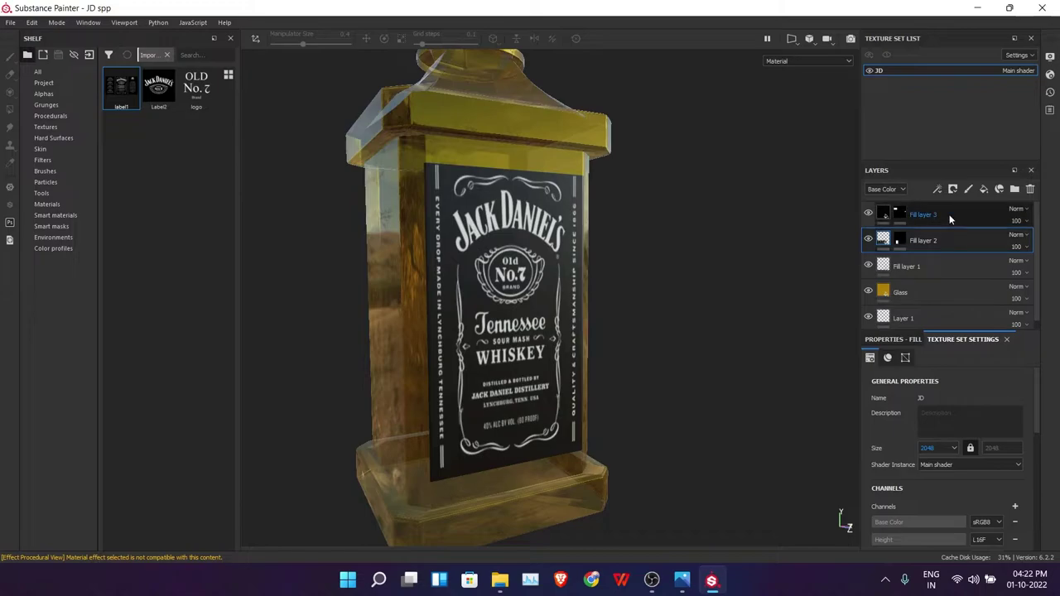
# Step: Duplicate Fill layer 2, rotate the copy toward the side face and polygon-fill its mask there
pyautogui.click(652, 581)
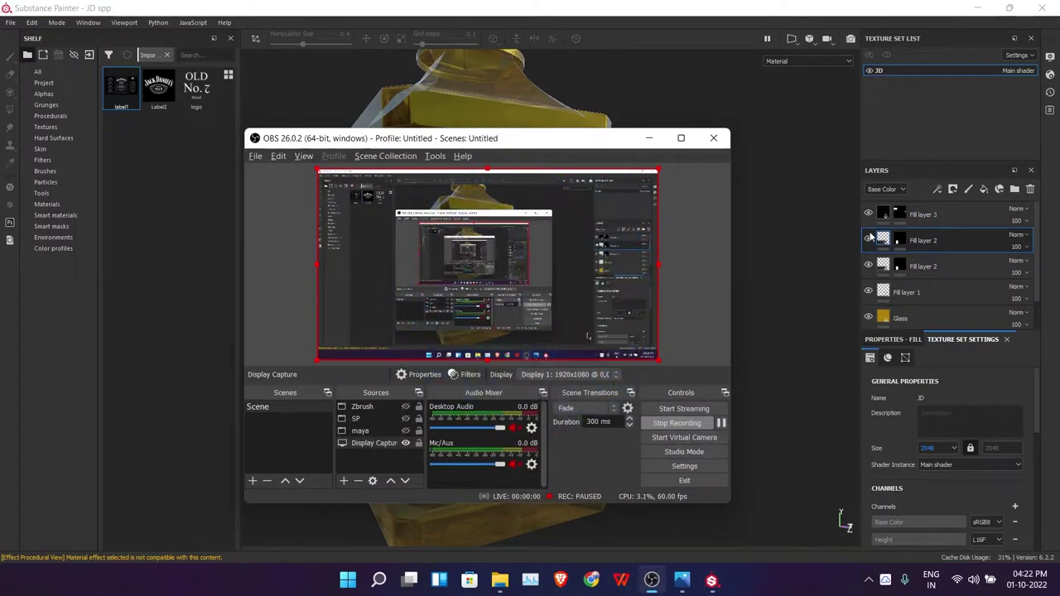
pyautogui.click(650, 137)
pyautogui.scroll(3, 662, 286)
pyautogui.moveTo(648, 309)
pyautogui.keyDown('alt'); pyautogui.mouseDown()
pyautogui.moveTo(430, 334)
pyautogui.moveTo(812, 282)
pyautogui.mouseUp(); pyautogui.keyUp('alt')
pyautogui.press('w')
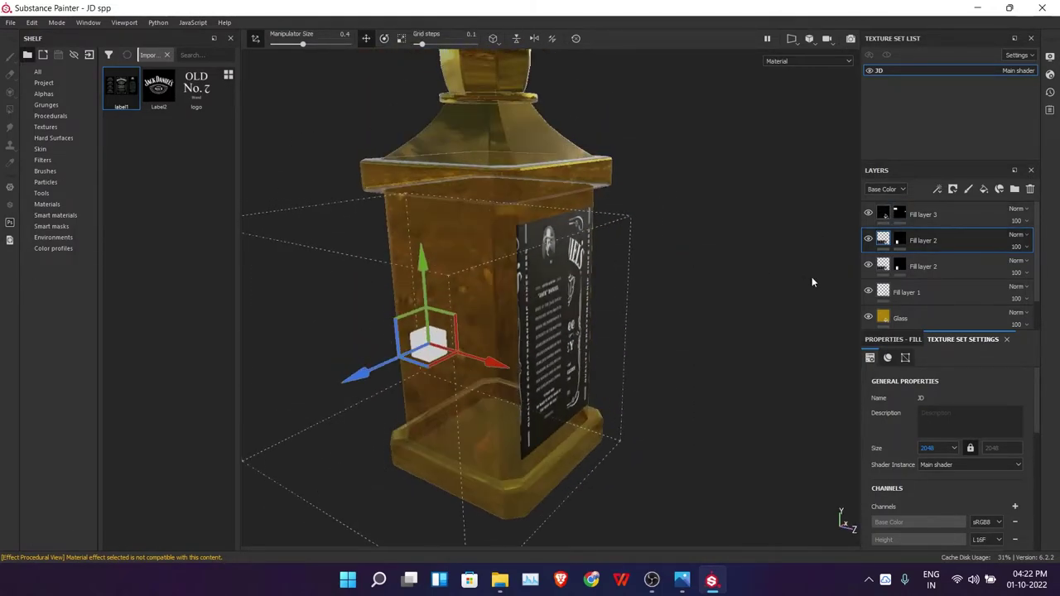
pyautogui.click(899, 240)
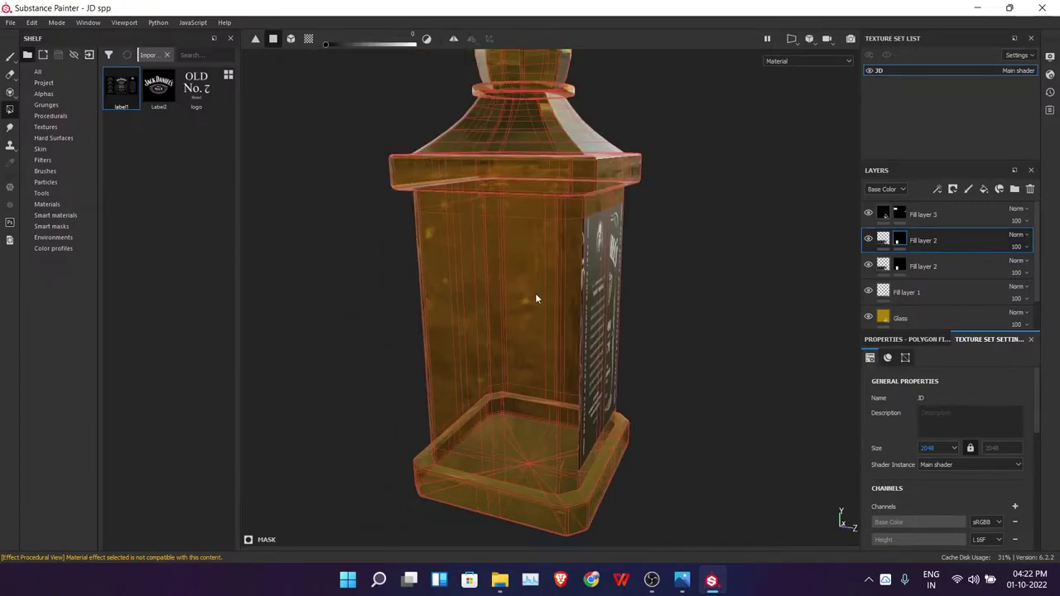
pyautogui.moveTo(670, 480); pyautogui.dragTo(443, 200)
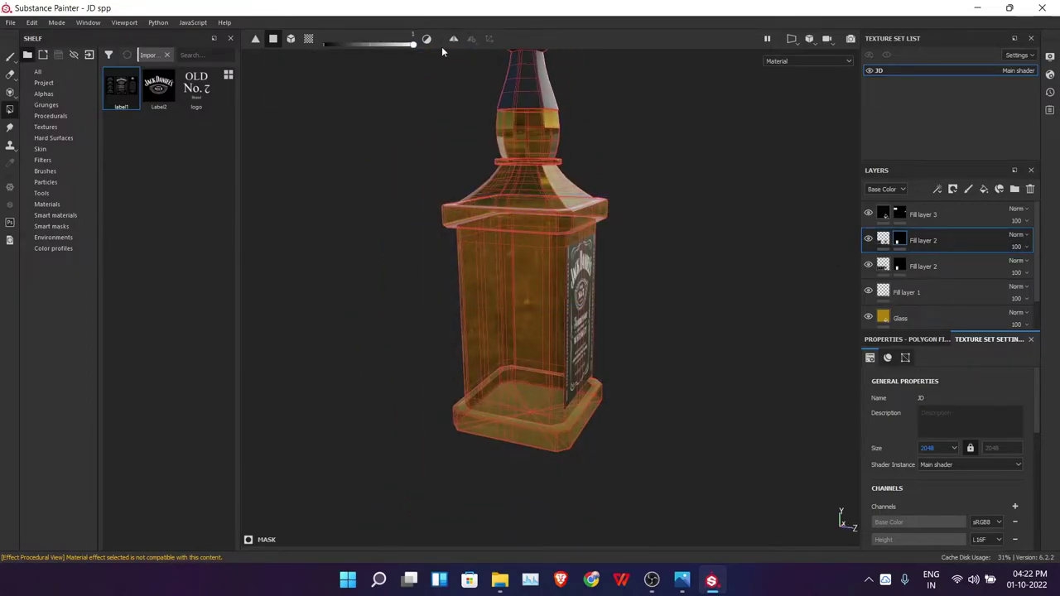
# Step: Hide the amber Glass layer and inspect the side label up close
pyautogui.keyDown('alt'); pyautogui.moveTo(531, 294); pyautogui.dragTo(875, 299, button='right'); pyautogui.keyUp('alt')
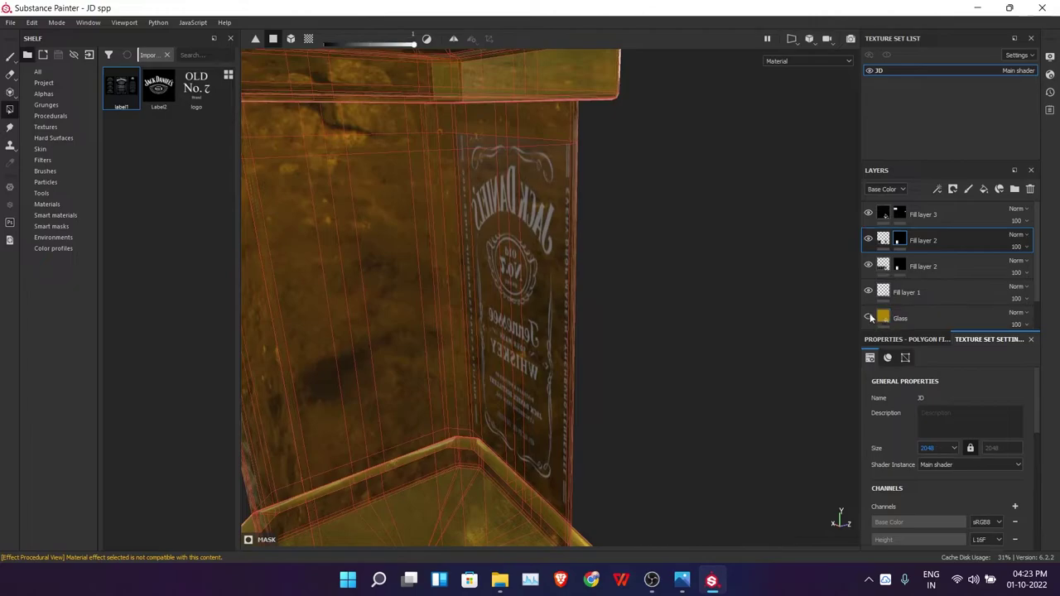
pyautogui.click(867, 318)
pyautogui.moveTo(591, 295)
pyautogui.keyDown('alt'); pyautogui.mouseDown()
pyautogui.moveTo(532, 238)
pyautogui.moveTo(649, 245)
pyautogui.moveTo(383, 252)
pyautogui.mouseUp(); pyautogui.keyUp('alt')
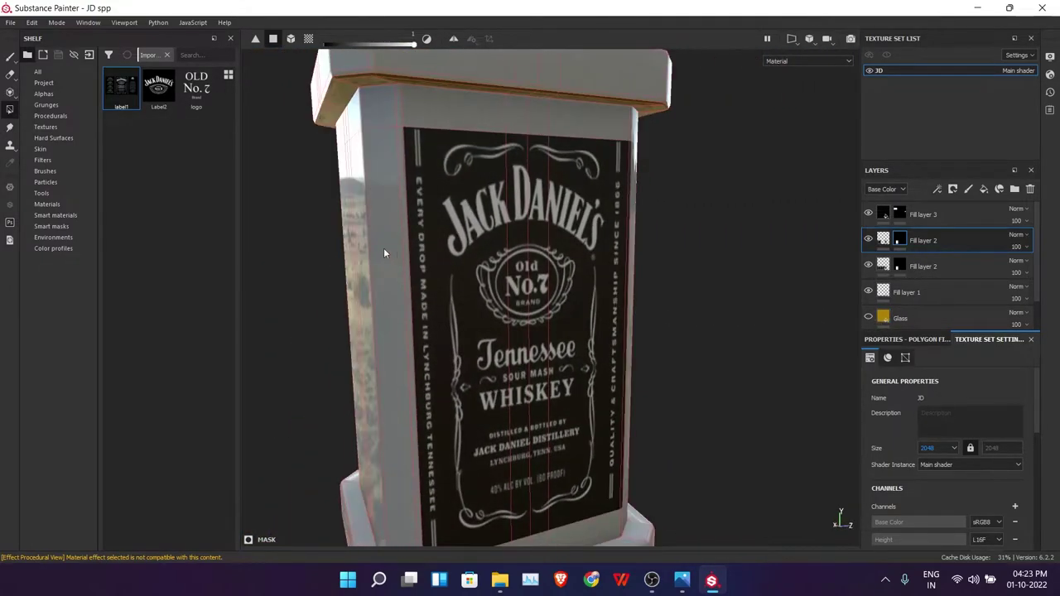
pyautogui.keyDown('alt'); pyautogui.moveTo(527, 273); pyautogui.dragTo(419, 301); pyautogui.keyUp('alt')
pyautogui.keyDown('alt'); pyautogui.moveTo(419, 301); pyautogui.dragTo(466, 284, button='right'); pyautogui.keyUp('alt')
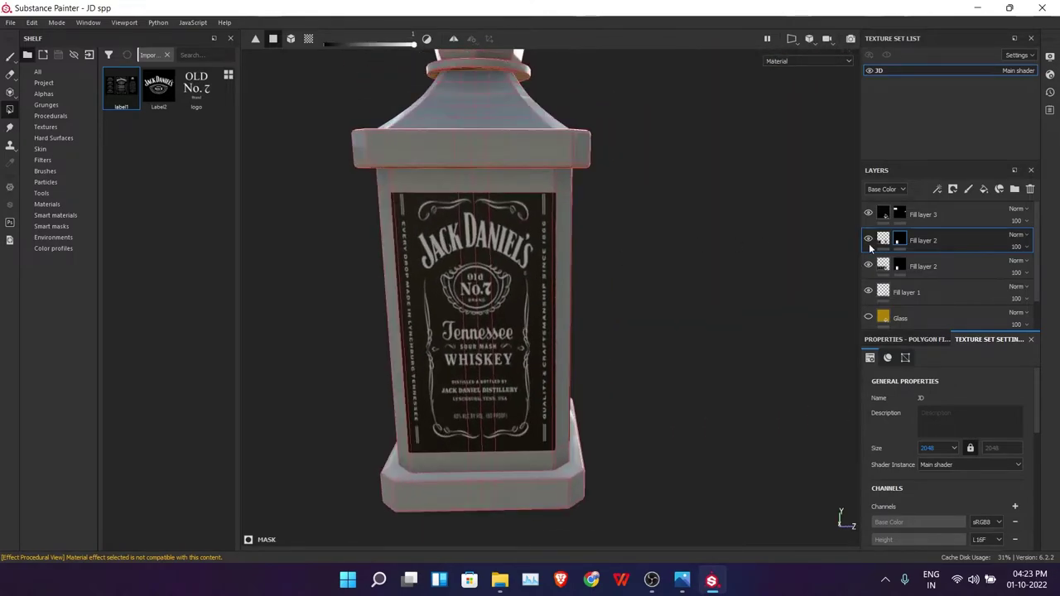
# Step: Slide the side label projection right and re-fill its mask by polygon
pyautogui.click(882, 239)
pyautogui.moveTo(560, 336)
pyautogui.mouseDown()
pyautogui.moveTo(665, 333)
pyautogui.moveTo(736, 351)
pyautogui.mouseUp()
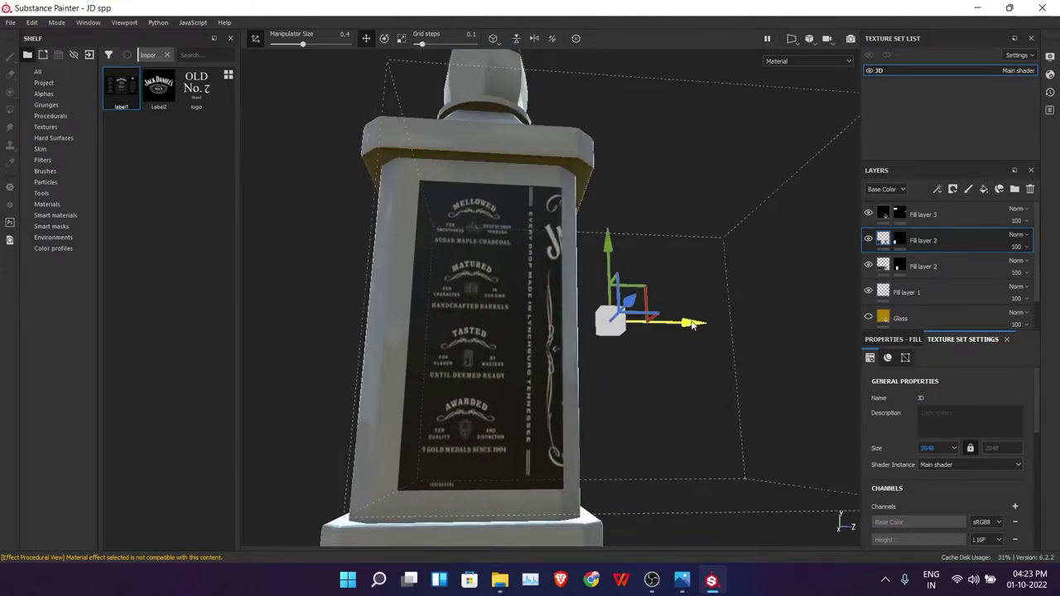
pyautogui.moveTo(689, 323); pyautogui.dragTo(693, 323)
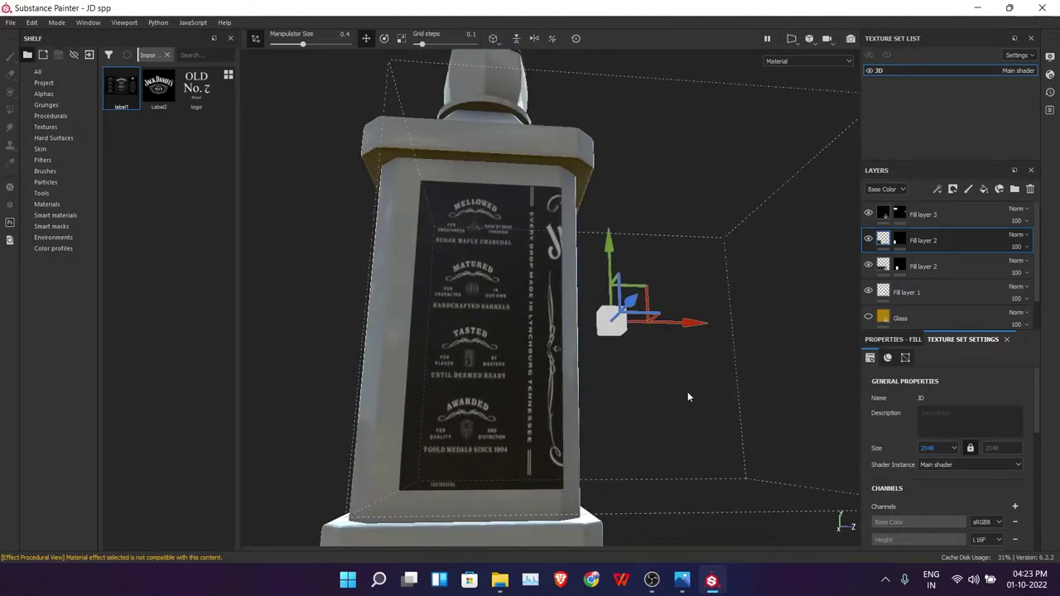
pyautogui.keyDown('alt'); pyautogui.moveTo(688, 397); pyautogui.dragTo(629, 389); pyautogui.keyUp('alt')
pyautogui.click(900, 240)
pyautogui.press('4')
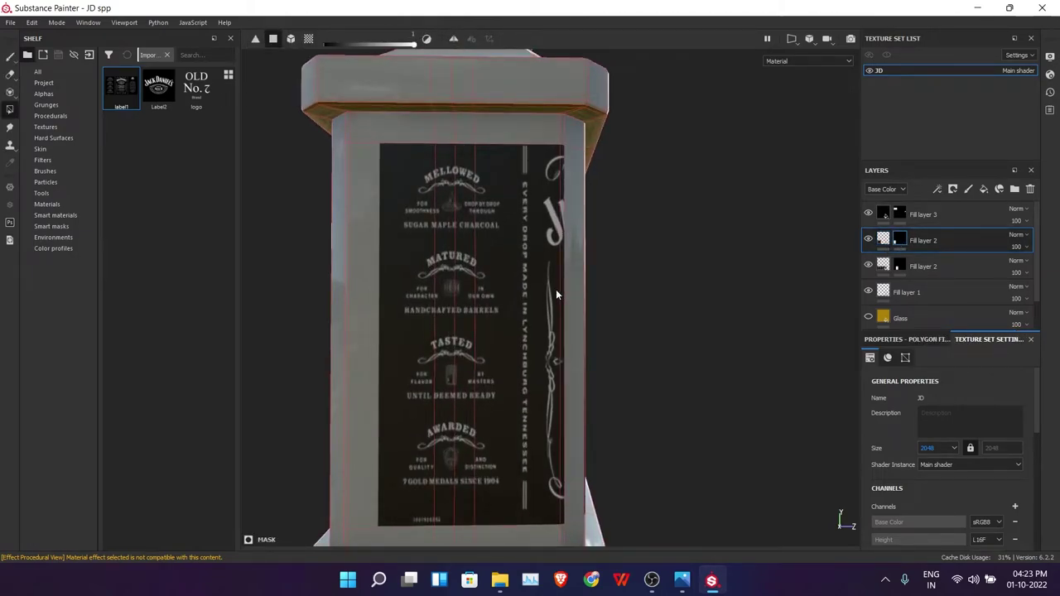
pyautogui.moveTo(854, 266)
pyautogui.keyDown('alt'); pyautogui.mouseDown()
pyautogui.moveTo(641, 329)
pyautogui.moveTo(579, 323)
pyautogui.mouseUp(); pyautogui.keyUp('alt')
# Step: Add Fill layer 4 coloured black with a black mask
pyautogui.click(984, 189)
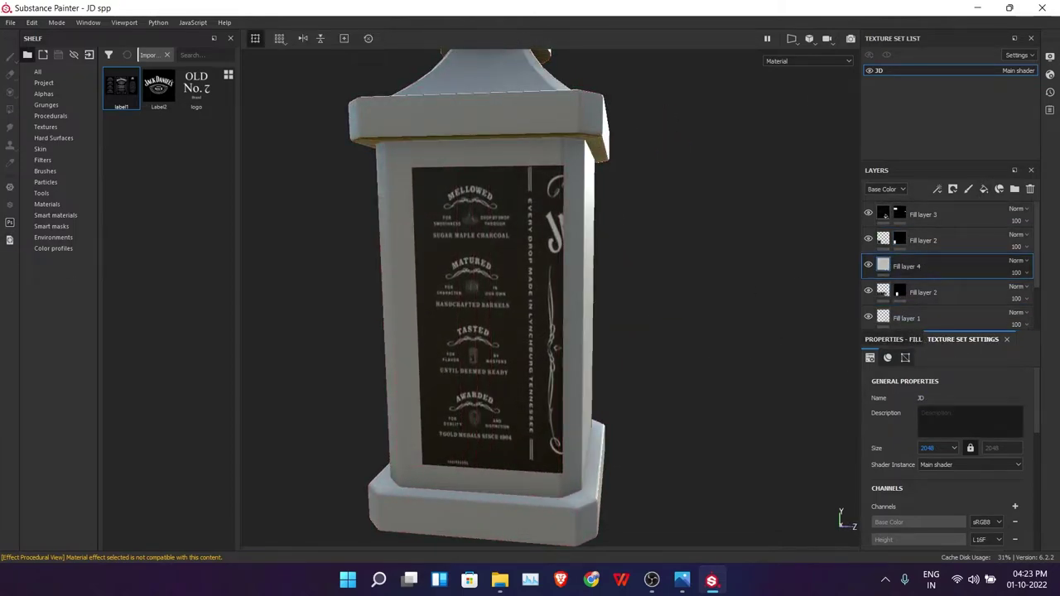
pyautogui.click(943, 462)
pyautogui.click(902, 441)
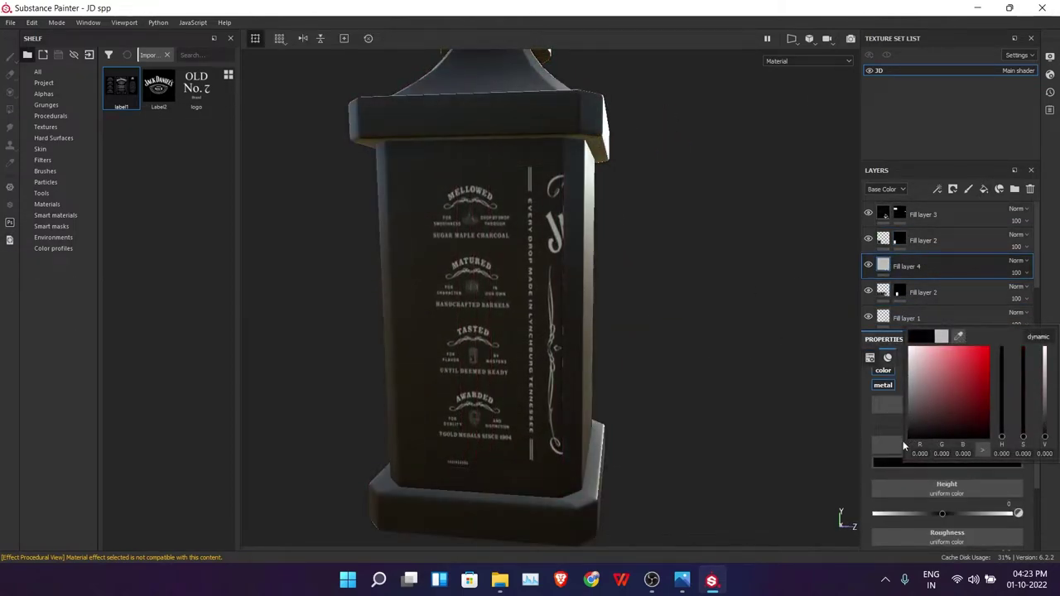
pyautogui.rightClick(921, 271)
pyautogui.click(944, 24)
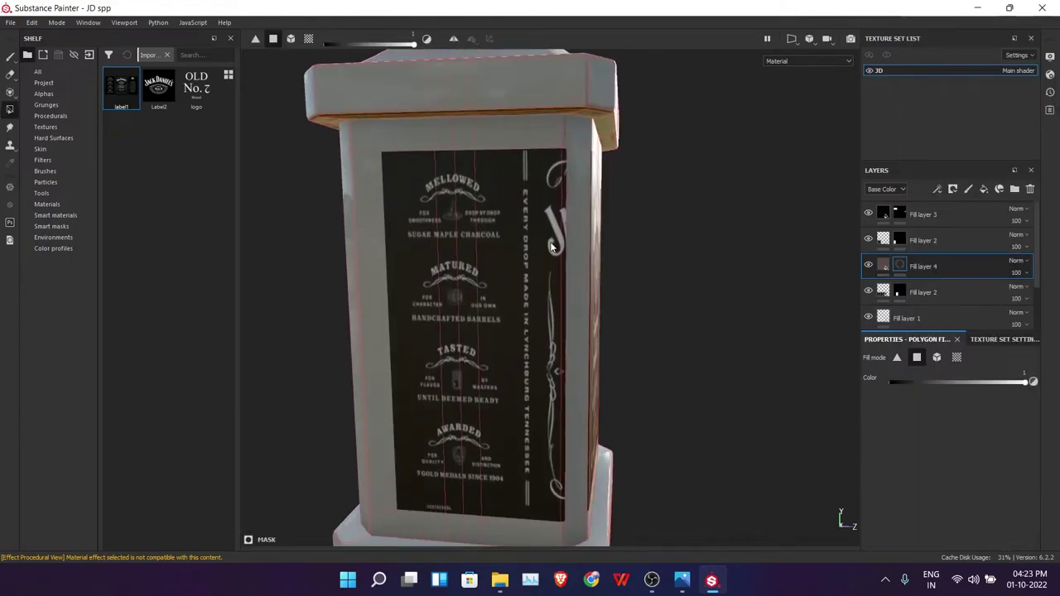
pyautogui.moveTo(630, 276)
pyautogui.keyDown('alt'); pyautogui.mouseDown()
pyautogui.moveTo(679, 149)
pyautogui.moveTo(626, 229)
pyautogui.moveTo(657, 244)
pyautogui.moveTo(619, 260)
pyautogui.moveTo(674, 253)
pyautogui.moveTo(414, 254)
pyautogui.moveTo(641, 214)
pyautogui.moveTo(427, 241)
pyautogui.moveTo(517, 268)
pyautogui.moveTo(534, 250)
pyautogui.mouseUp(); pyautogui.keyUp('alt')
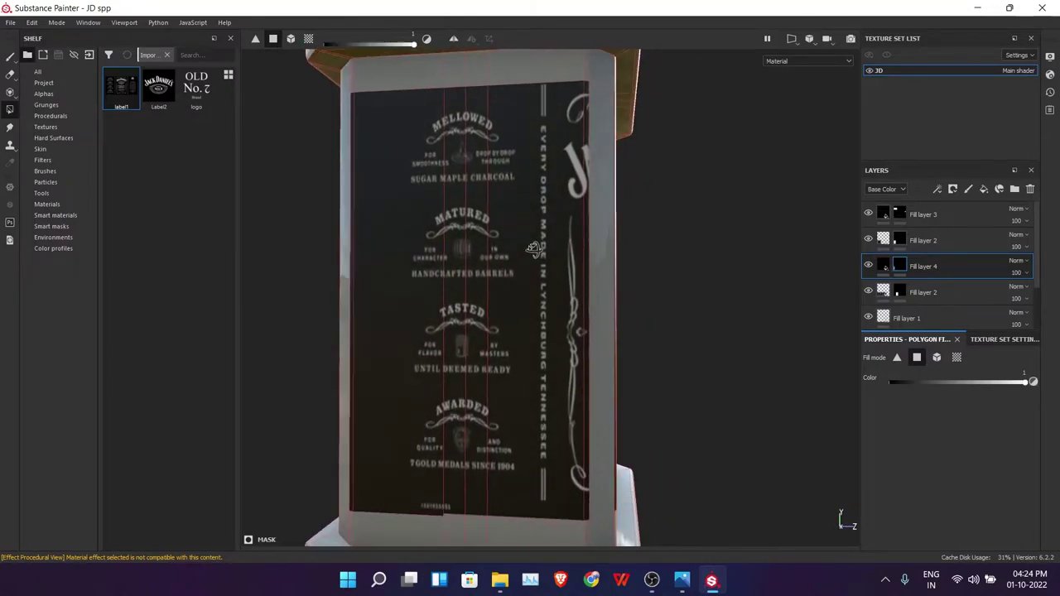
# Step: Review the label and black layers' mask options and switch to the brush
pyautogui.click(900, 239)
pyautogui.rightClick(899, 237)
pyautogui.press('Escape')
pyautogui.rightClick(902, 262)
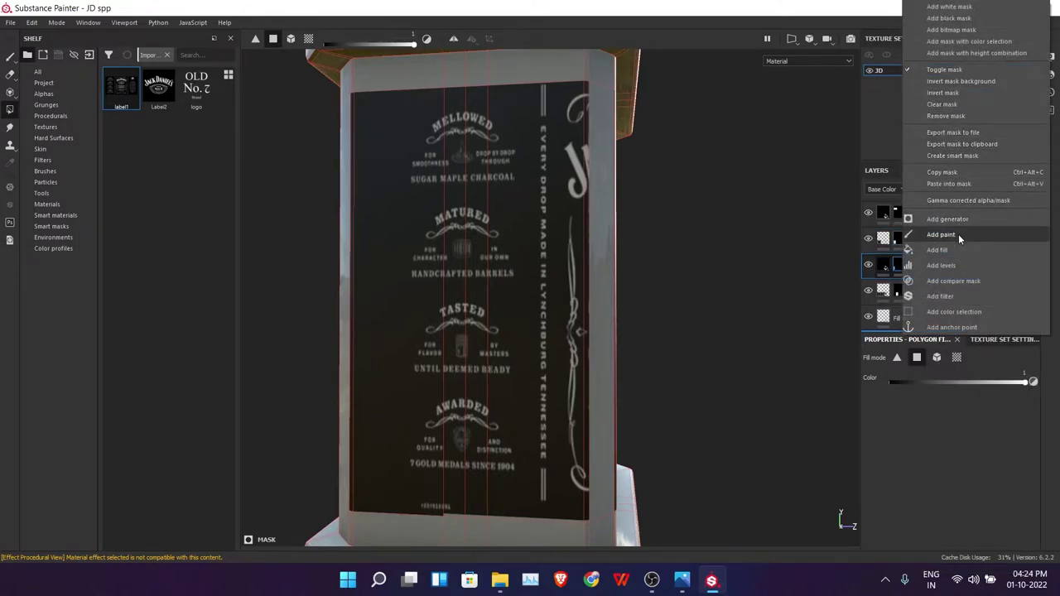
pyautogui.click(958, 151)
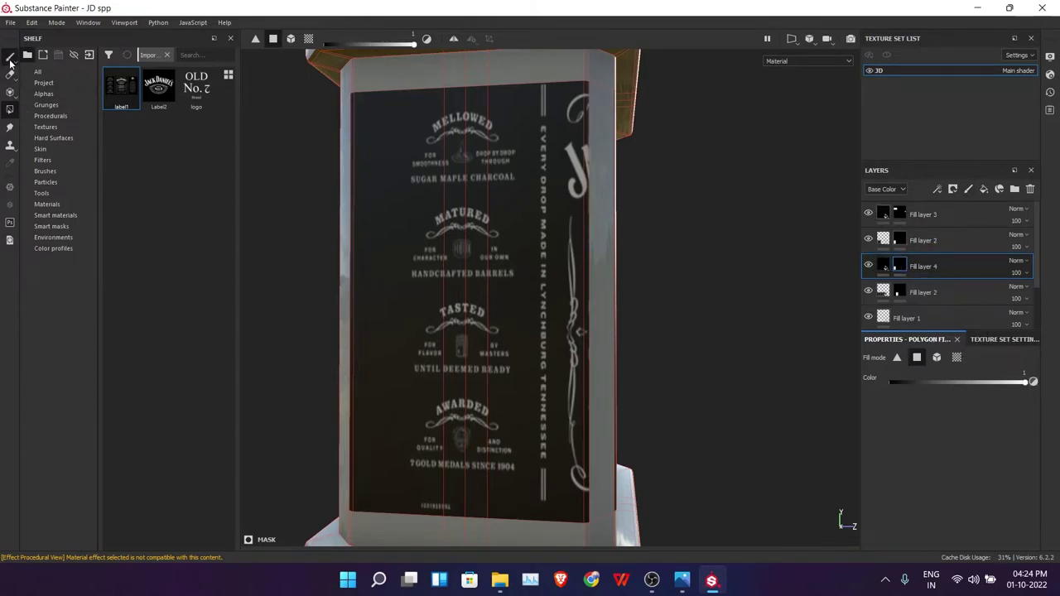
pyautogui.click(10, 58)
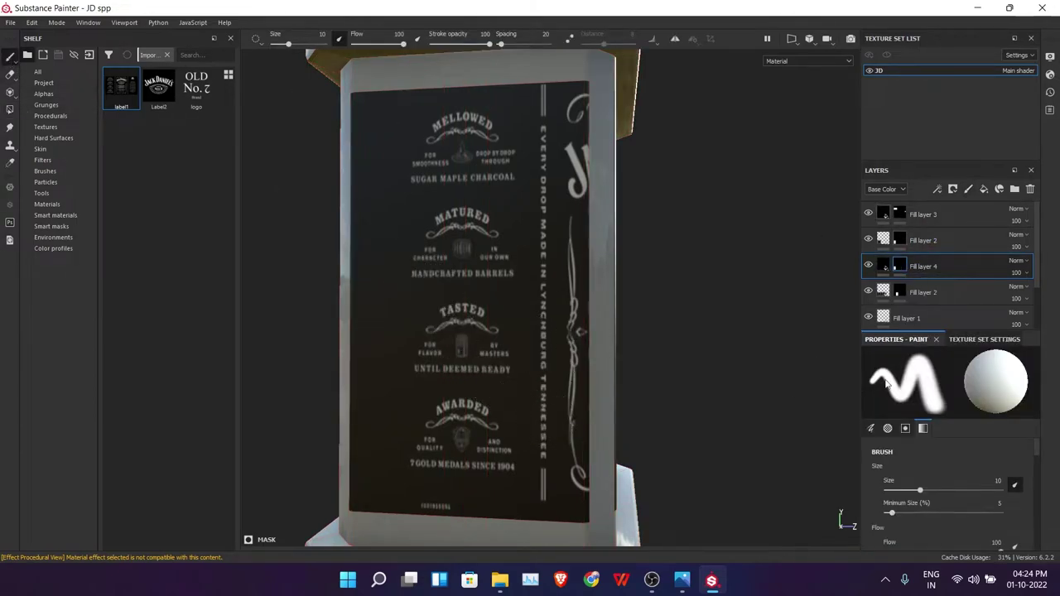
# Step: Erase the overlapping text on the upper Fill layer 2's mask and nudge its projection upward
pyautogui.click(901, 245)
pyautogui.keyDown('alt'); pyautogui.moveTo(587, 290); pyautogui.dragTo(616, 319); pyautogui.keyUp('alt')
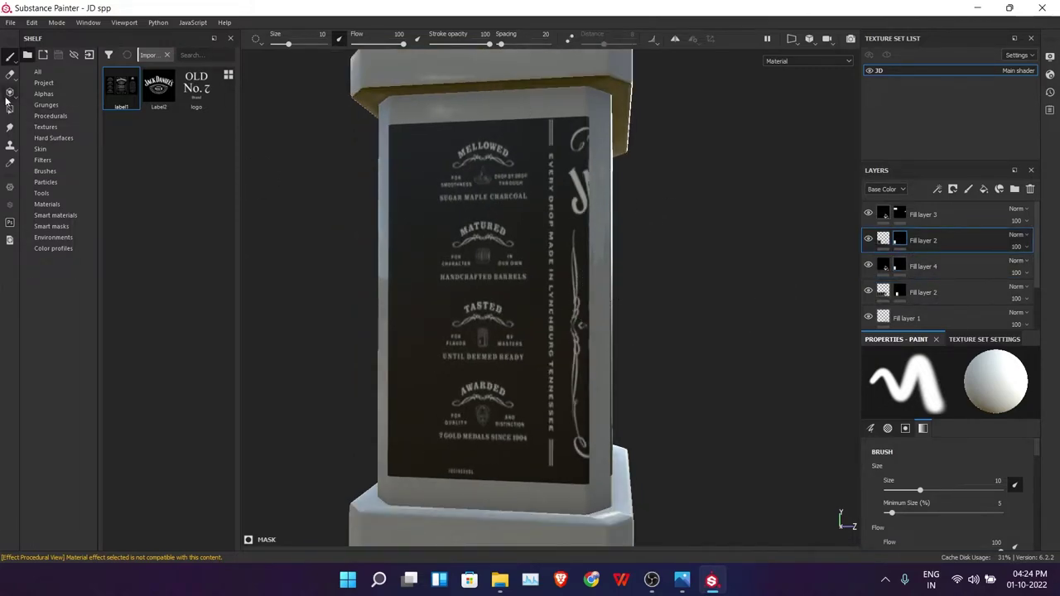
pyautogui.press('e')
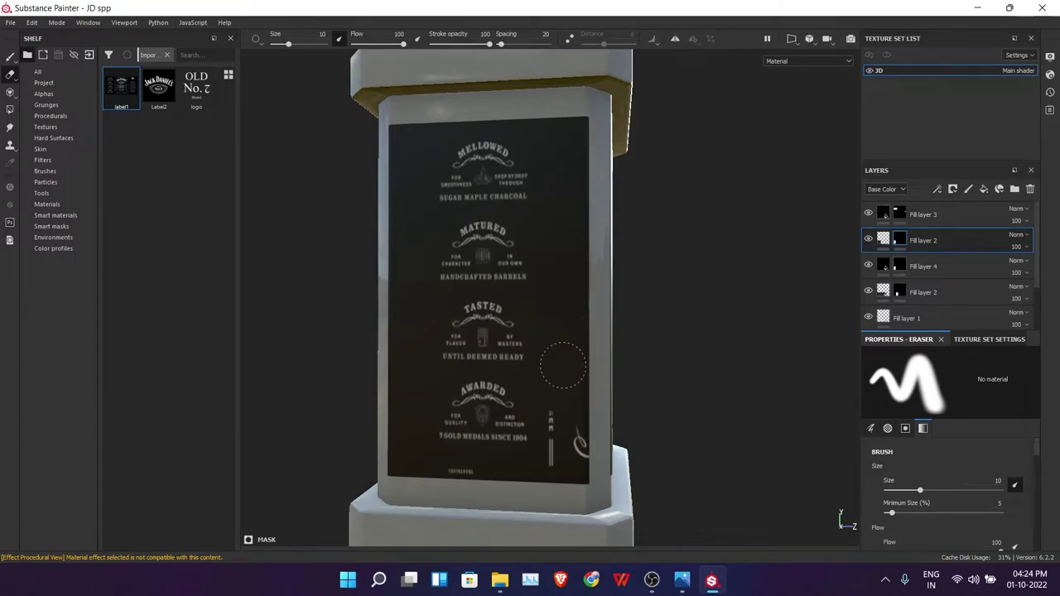
pyautogui.click(882, 240)
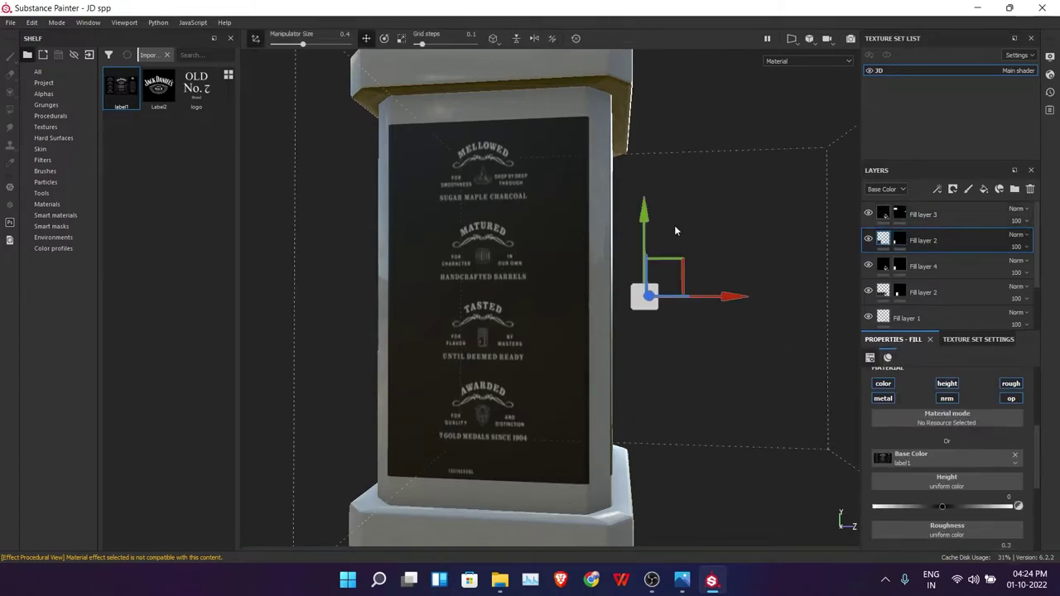
pyautogui.moveTo(639, 231); pyautogui.dragTo(638, 225)
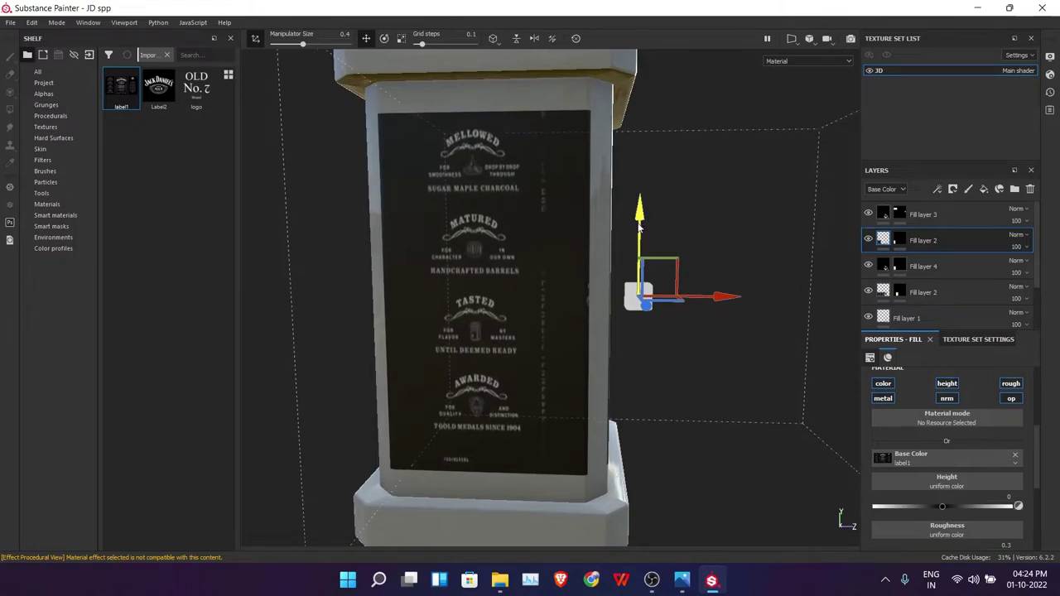
pyautogui.moveTo(699, 390)
pyautogui.keyDown('alt'); pyautogui.mouseDown()
pyautogui.moveTo(595, 306)
pyautogui.moveTo(414, 324)
pyautogui.mouseUp(); pyautogui.keyUp('alt')
# Step: Set Fill layer 4's mask to polygon fill and shift the other Fill layer 2's projection sideways
pyautogui.click(899, 266)
pyautogui.press('e')
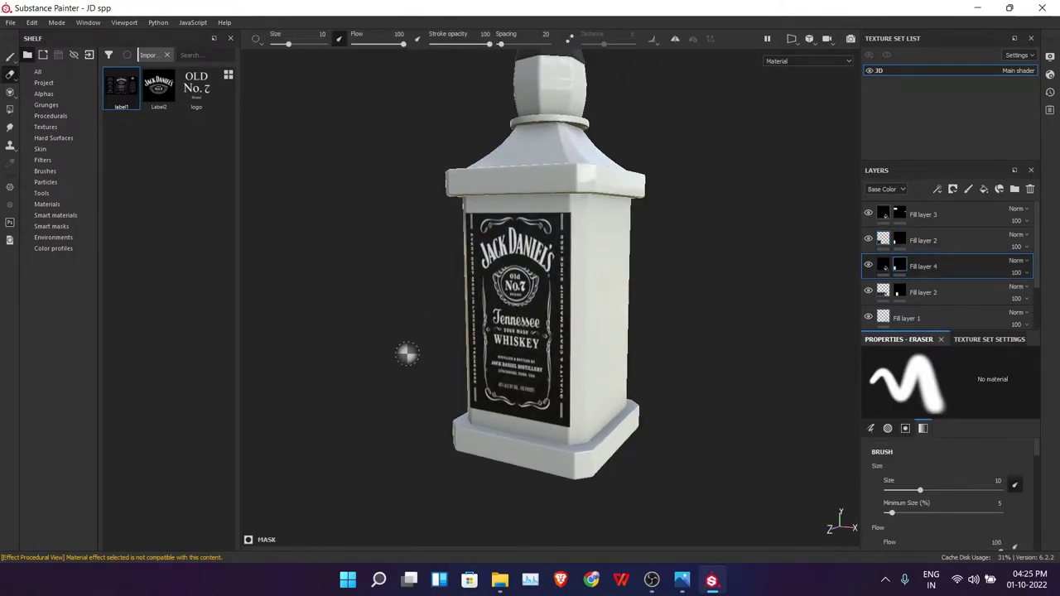
pyautogui.scroll(3, 579, 336)
pyautogui.click(10, 108)
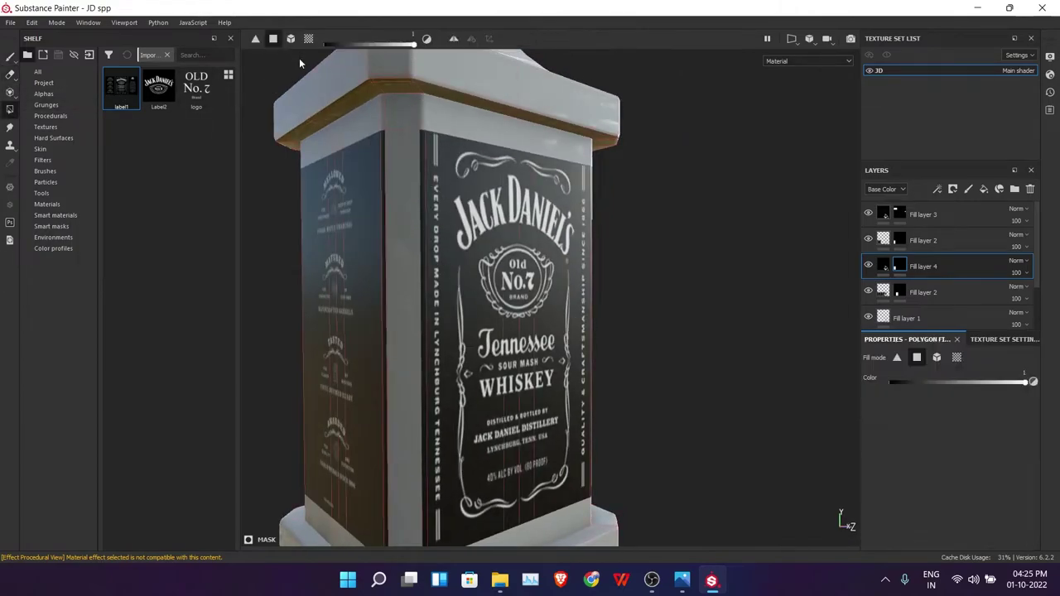
pyautogui.moveTo(497, 257)
pyautogui.keyDown('alt'); pyautogui.mouseDown()
pyautogui.moveTo(720, 251)
pyautogui.moveTo(562, 290)
pyautogui.moveTo(616, 243)
pyautogui.moveTo(516, 279)
pyautogui.moveTo(714, 269)
pyautogui.moveTo(577, 288)
pyautogui.moveTo(747, 292)
pyautogui.mouseUp(); pyautogui.keyUp('alt')
pyautogui.click(914, 245)
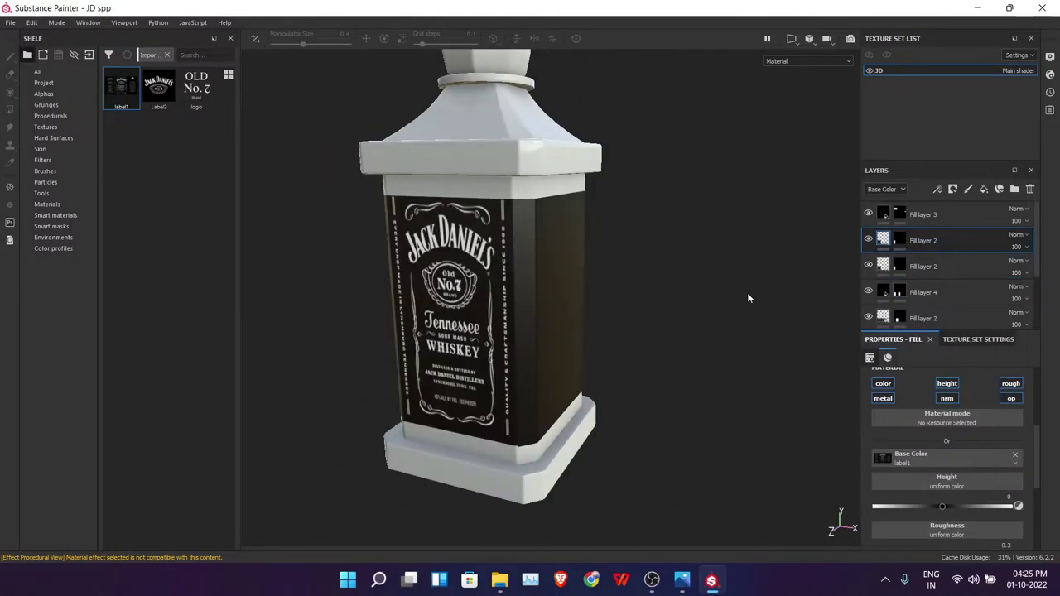
pyautogui.moveTo(347, 307); pyautogui.dragTo(461, 321)
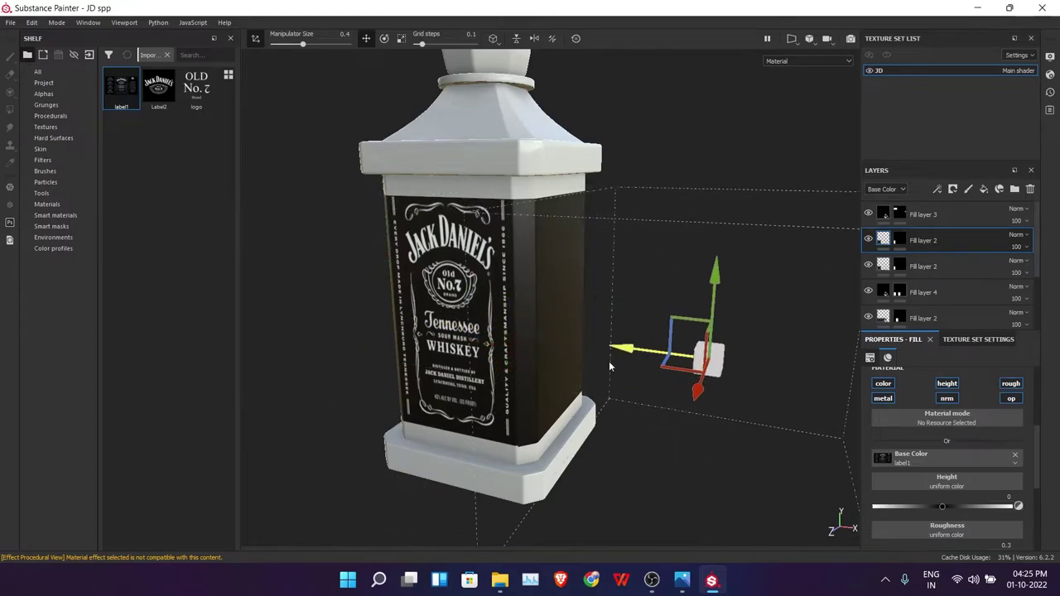
pyautogui.moveTo(608, 365); pyautogui.dragTo(526, 330)
# Step: Copy the first label layer's mask and nudge the back-label projection right and down
pyautogui.click(899, 266)
pyautogui.click(899, 239)
pyautogui.rightClick(900, 237)
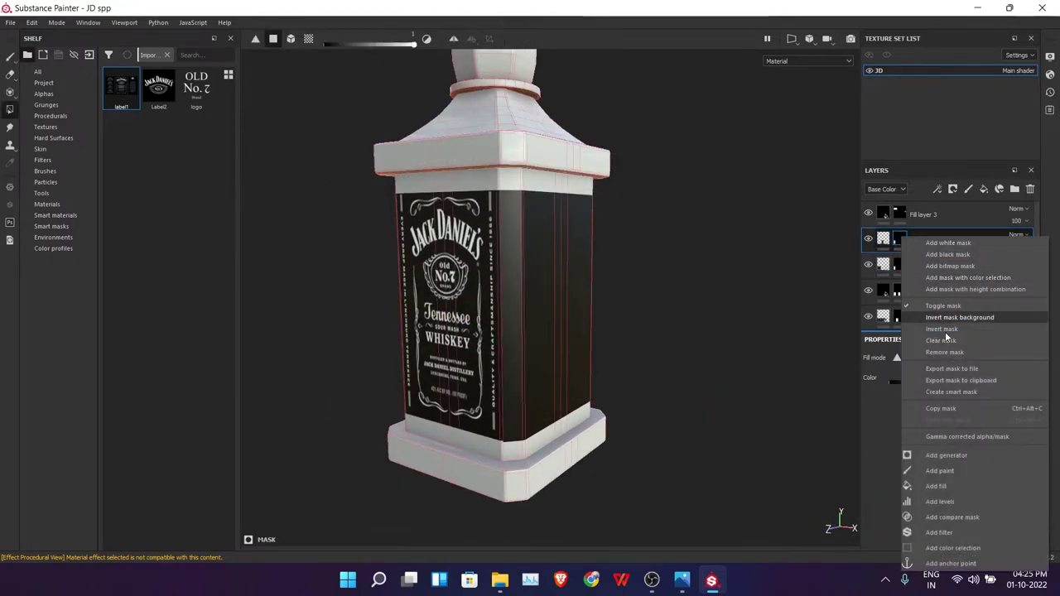
pyautogui.click(883, 239)
pyautogui.keyDown('alt'); pyautogui.moveTo(579, 290); pyautogui.dragTo(466, 240); pyautogui.keyUp('alt')
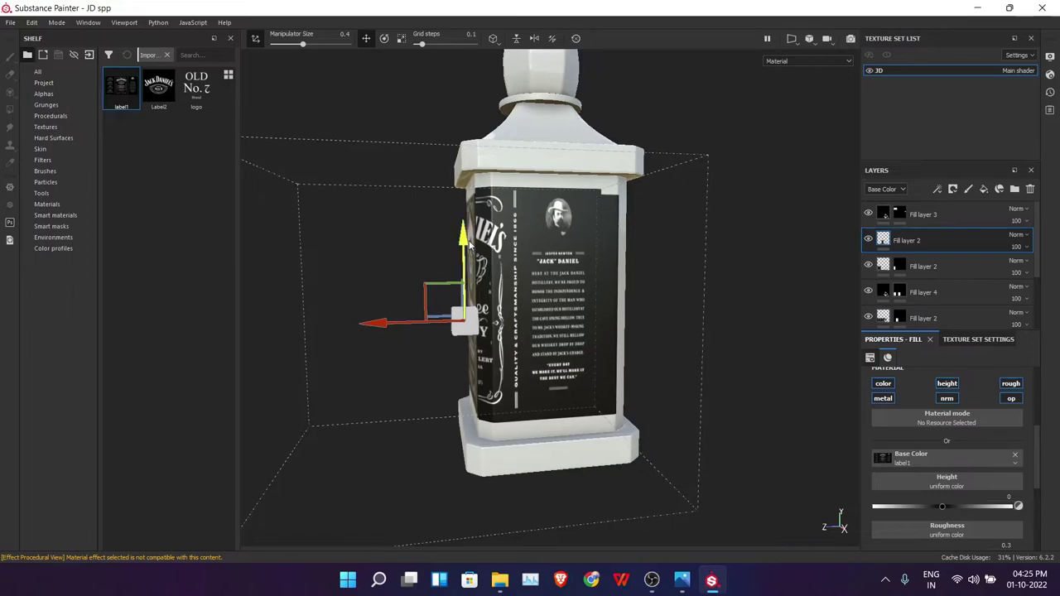
pyautogui.moveTo(385, 329); pyautogui.dragTo(394, 331)
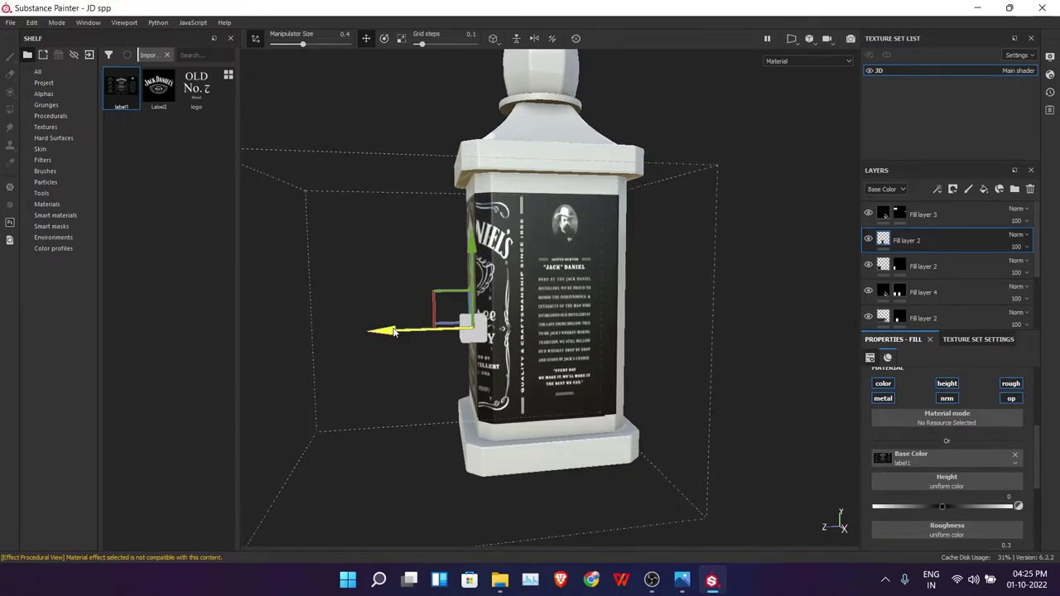
# Step: Paste the copied mask into the other Fill layer 2's mask
pyautogui.click(901, 266)
pyautogui.rightClick(899, 292)
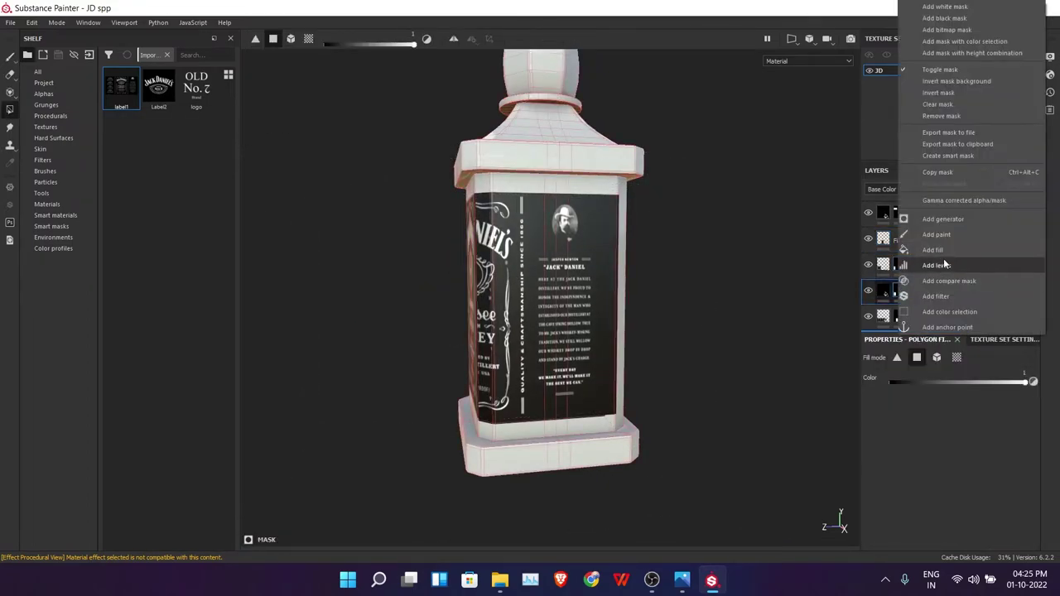
pyautogui.click(883, 239)
pyautogui.rightClick(882, 239)
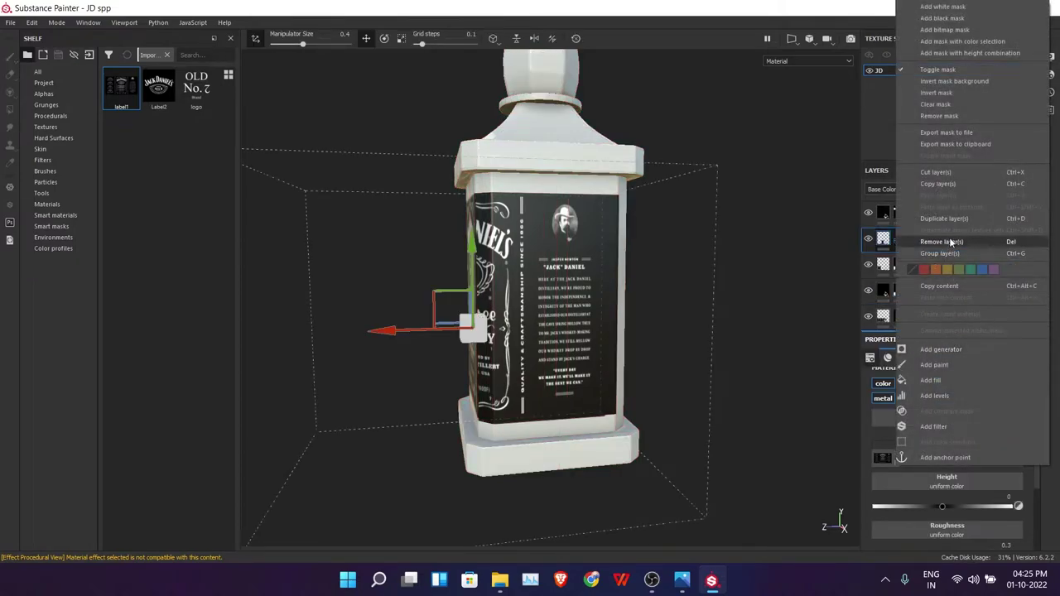
pyautogui.click(883, 239)
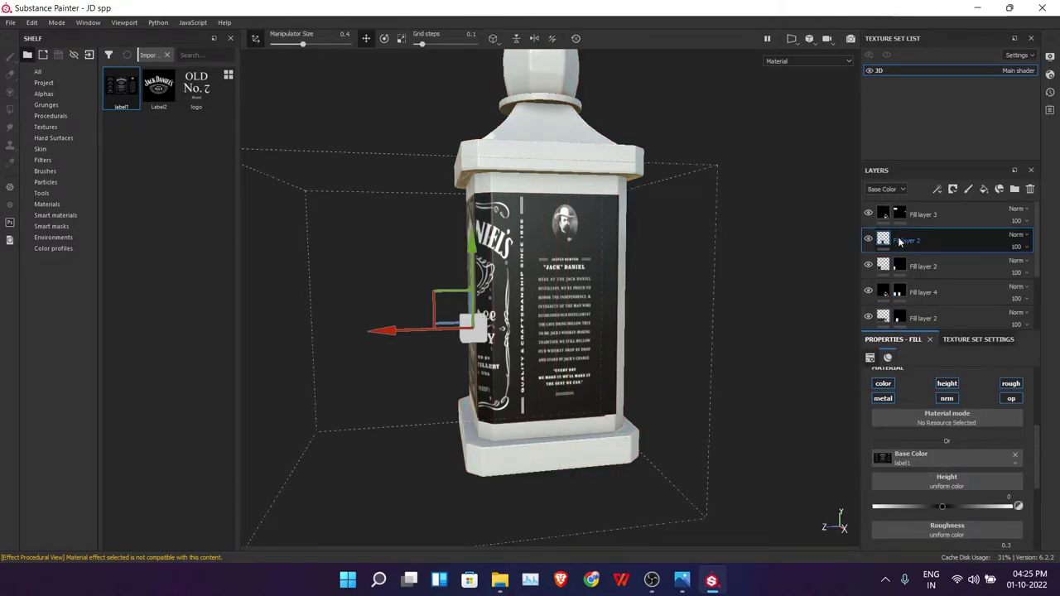
pyautogui.rightClick(883, 239)
pyautogui.click(902, 236)
pyautogui.rightClick(903, 236)
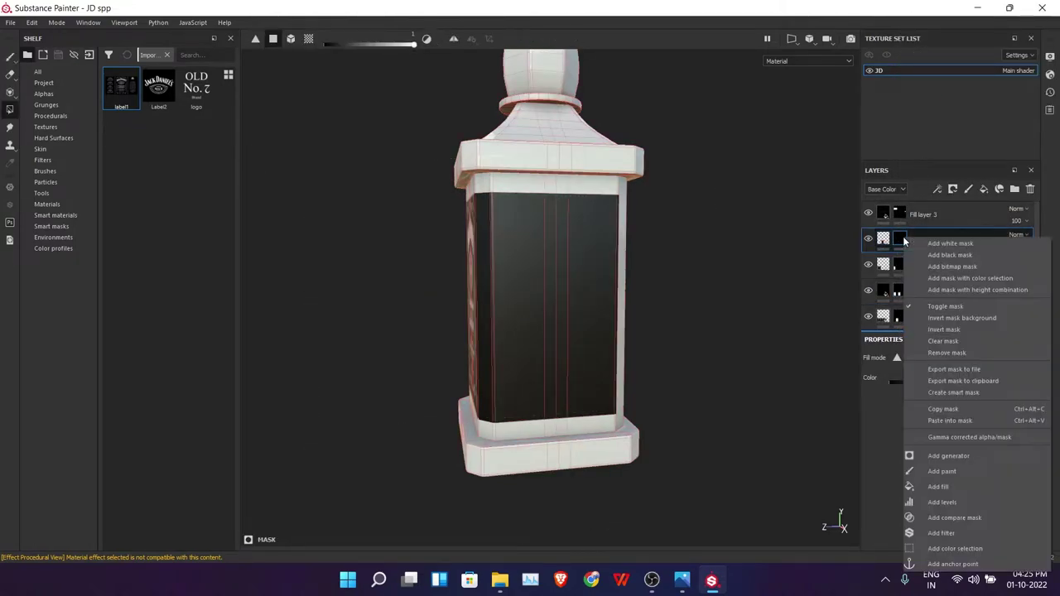
pyautogui.click(955, 420)
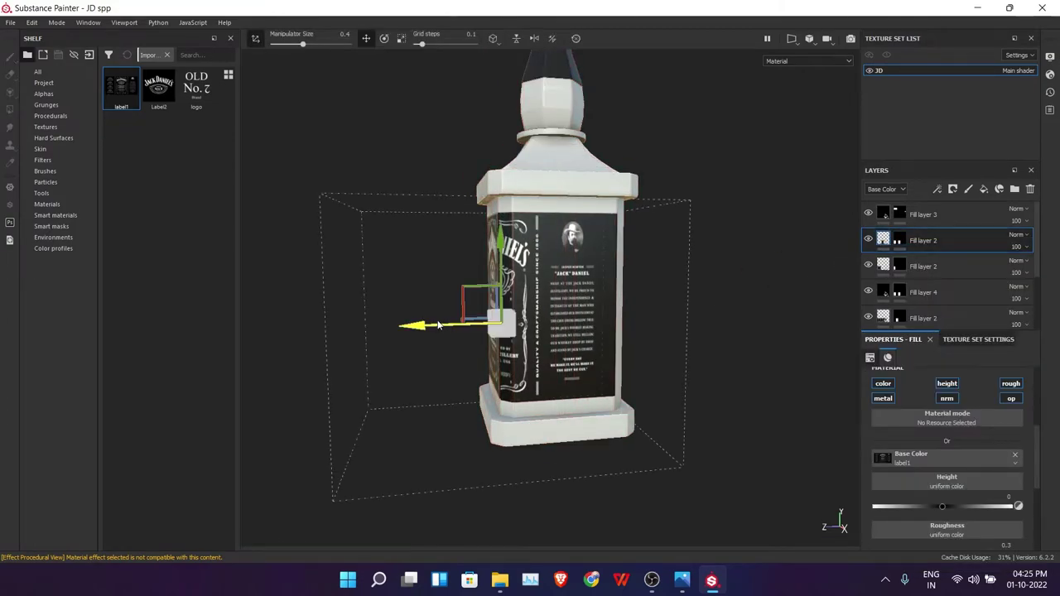
pyautogui.keyDown('alt'); pyautogui.moveTo(439, 325); pyautogui.dragTo(384, 322); pyautogui.keyUp('alt')
pyautogui.scroll(3, 431, 323)
# Step: Erase the front and portrait label overlap at the bottle corner on the mask
pyautogui.press('4')
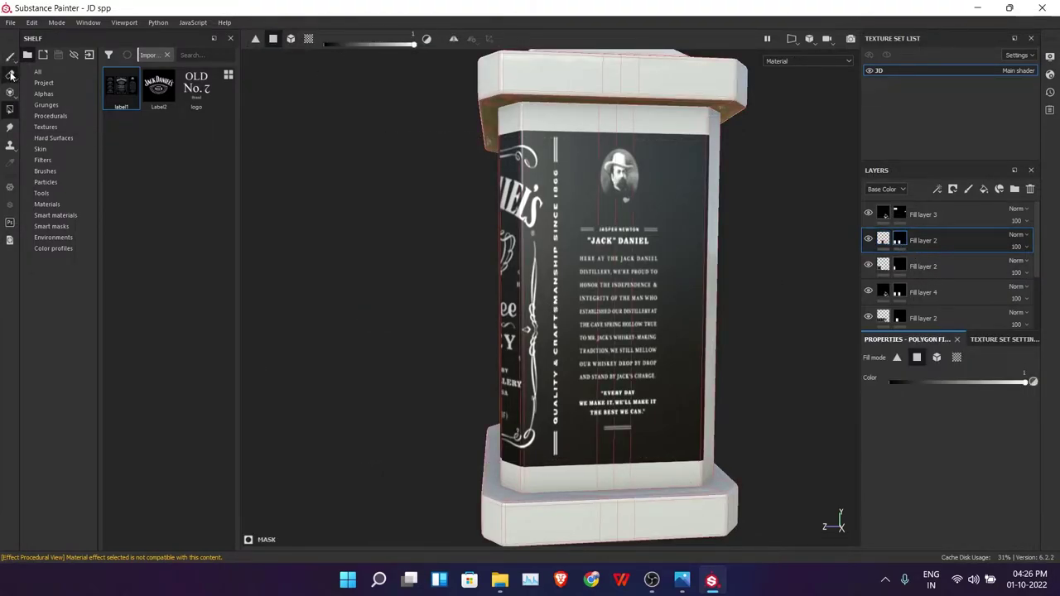
pyautogui.click(10, 74)
pyautogui.keyDown('alt'); pyautogui.moveTo(372, 264); pyautogui.dragTo(497, 232); pyautogui.keyUp('alt')
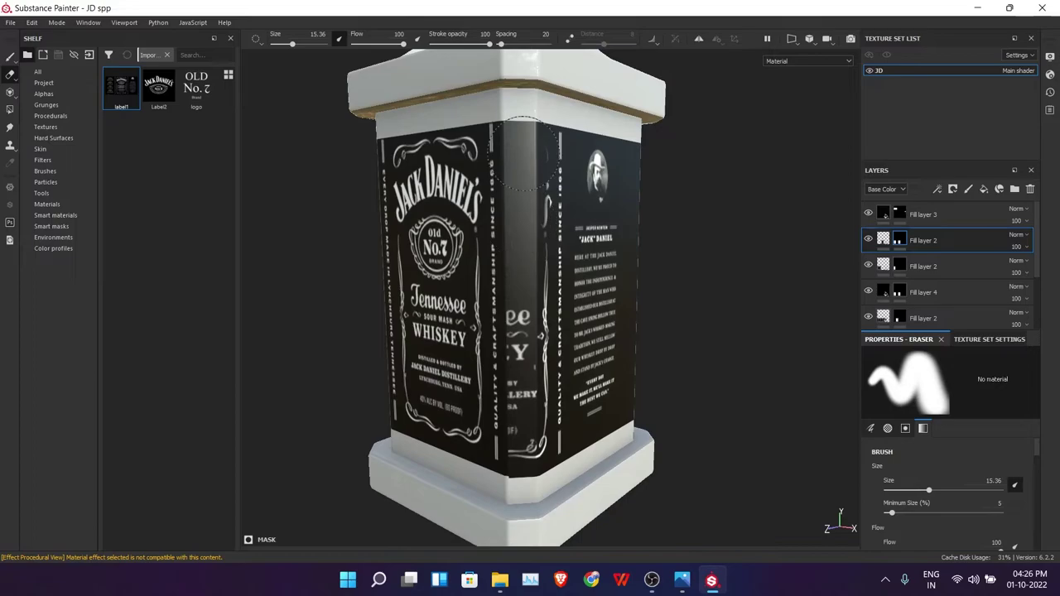
pyautogui.keyDown('alt'); pyautogui.moveTo(525, 152); pyautogui.dragTo(538, 475); pyautogui.keyUp('alt')
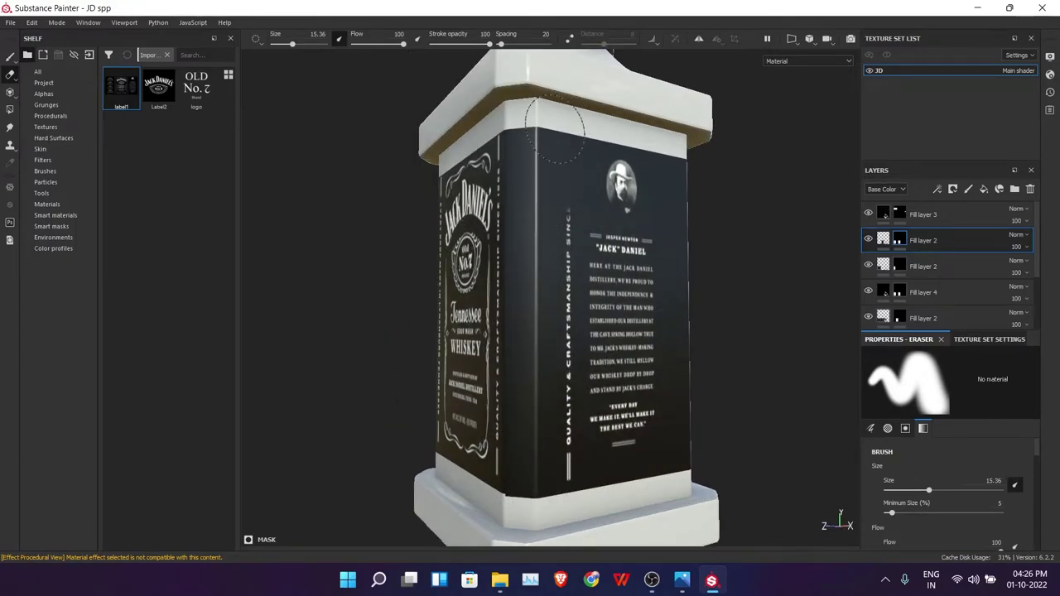
pyautogui.keyDown('alt'); pyautogui.moveTo(557, 495); pyautogui.dragTo(383, 321); pyautogui.keyUp('alt')
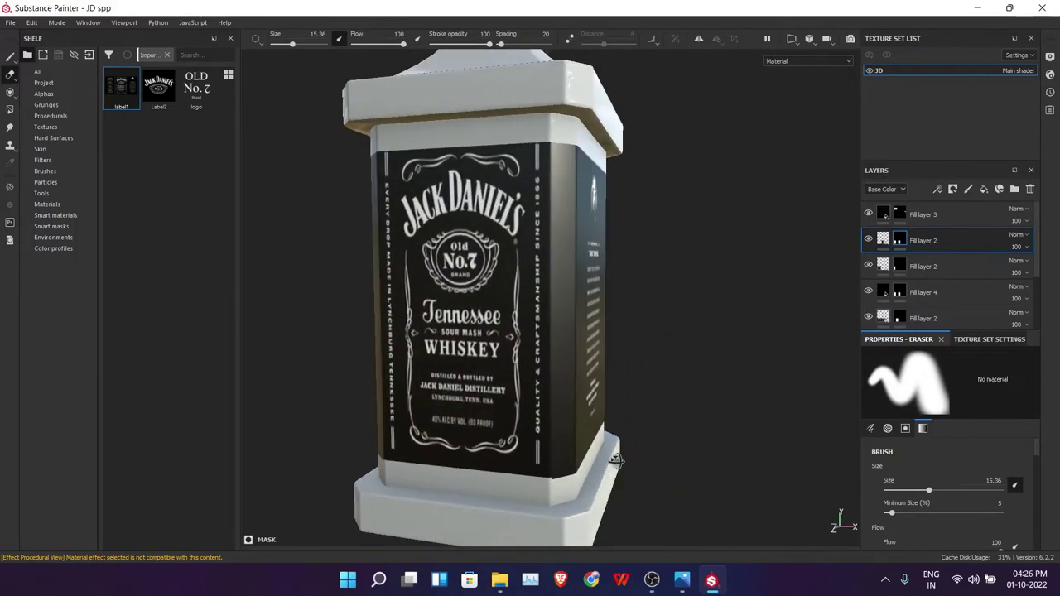
pyautogui.moveTo(488, 319)
pyautogui.keyDown('alt'); pyautogui.mouseDown()
pyautogui.moveTo(359, 291)
pyautogui.moveTo(678, 306)
pyautogui.mouseUp(); pyautogui.keyUp('alt')
# Step: Reposition the back-label projection, shifting it slightly left
pyautogui.click(886, 239)
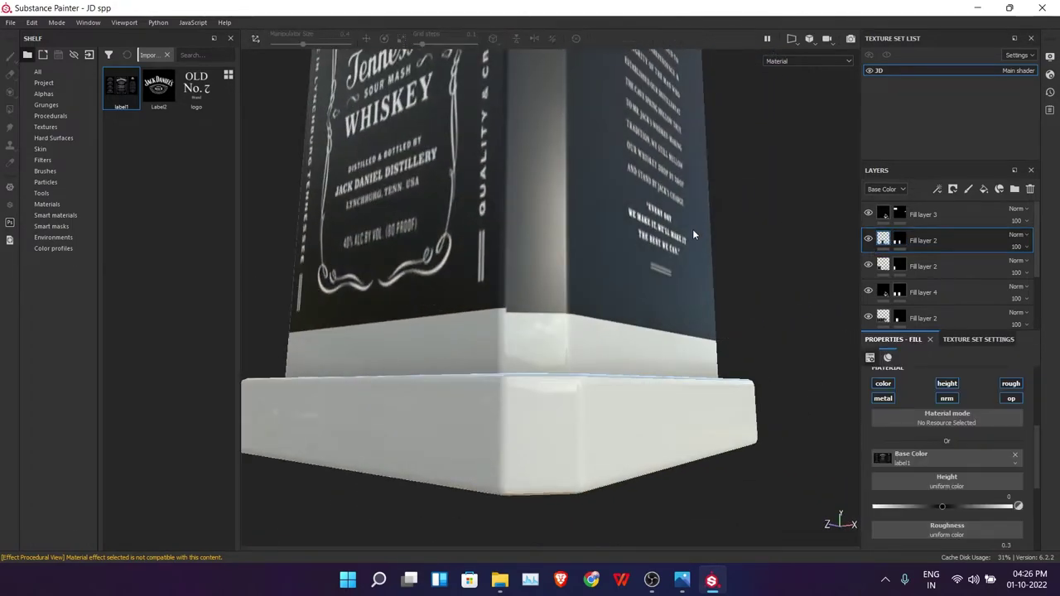
pyautogui.scroll(-3, 692, 228)
pyautogui.moveTo(692, 228)
pyautogui.keyDown('alt'); pyautogui.mouseDown()
pyautogui.moveTo(755, 75)
pyautogui.moveTo(732, 108)
pyautogui.mouseUp(); pyautogui.keyUp('alt')
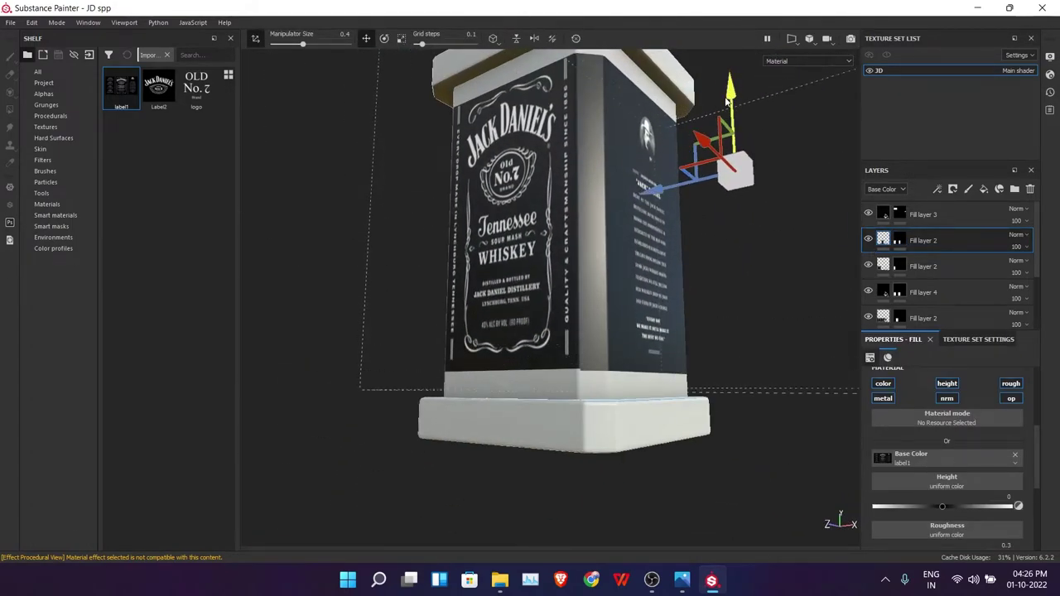
pyautogui.moveTo(712, 314)
pyautogui.keyDown('alt'); pyautogui.mouseDown()
pyautogui.moveTo(570, 314)
pyautogui.moveTo(551, 164)
pyautogui.moveTo(530, 248)
pyautogui.mouseUp(); pyautogui.keyUp('alt')
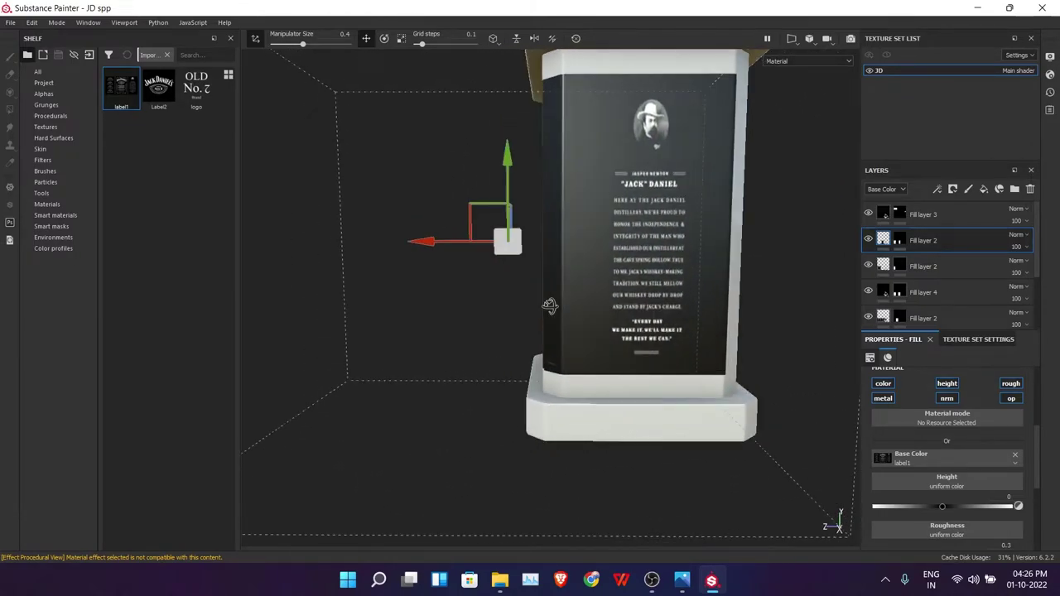
pyautogui.moveTo(500, 165)
pyautogui.mouseDown()
pyautogui.moveTo(502, 179)
pyautogui.moveTo(630, 190)
pyautogui.mouseUp()
# Step: Erase on Fill layer 2's mask, then select the bottom Fill layer 2 and view an unlabelled side
pyautogui.click(897, 241)
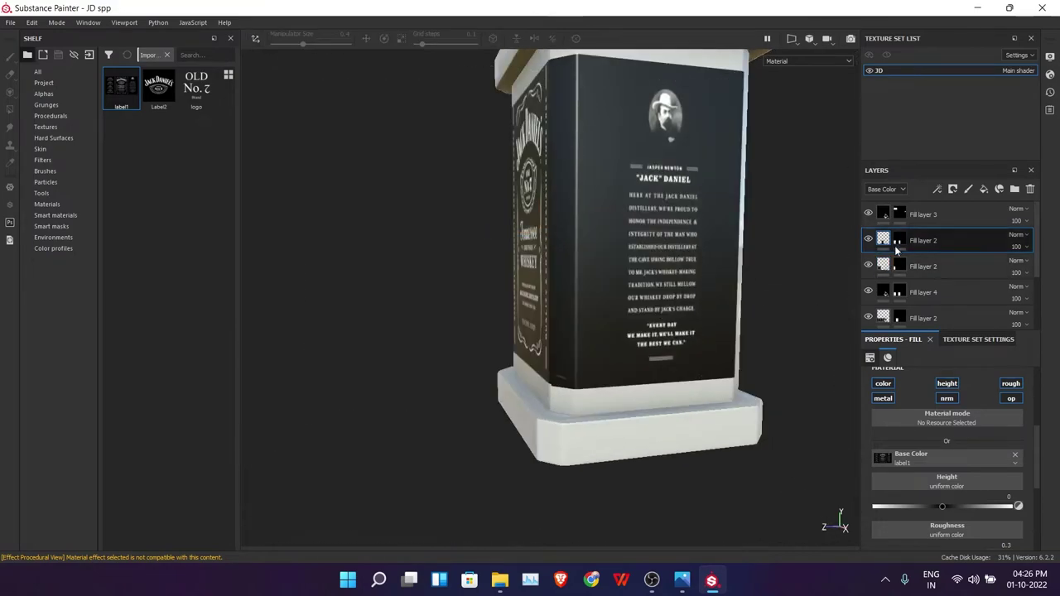
pyautogui.press('e')
pyautogui.keyDown('alt'); pyautogui.moveTo(538, 389); pyautogui.dragTo(672, 397); pyautogui.keyUp('alt')
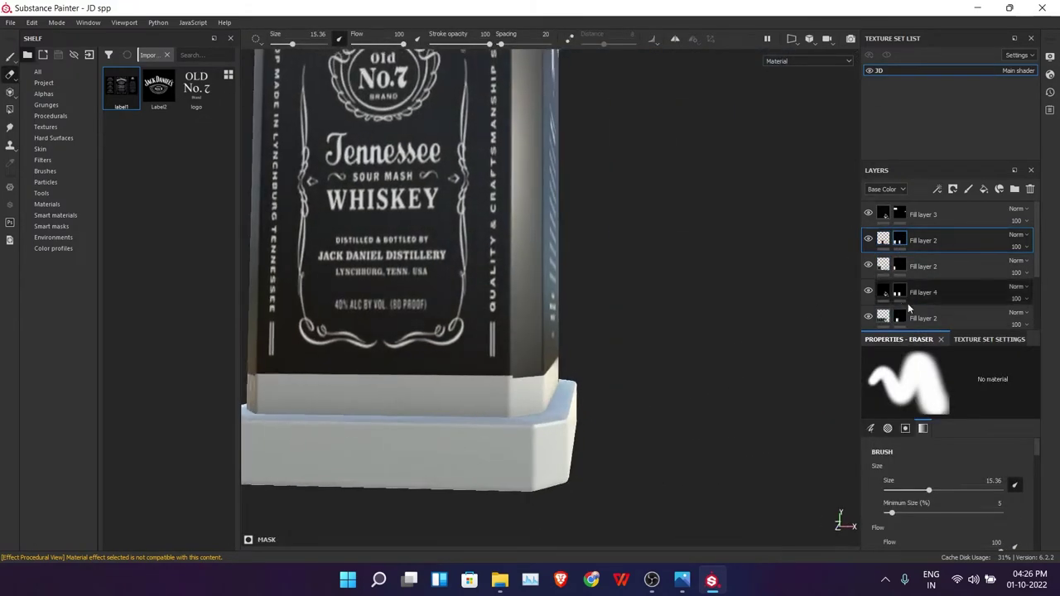
pyautogui.click(885, 316)
pyautogui.moveTo(543, 281)
pyautogui.keyDown('alt'); pyautogui.mouseDown()
pyautogui.moveTo(483, 205)
pyautogui.moveTo(788, 305)
pyautogui.mouseUp(); pyautogui.keyUp('alt')
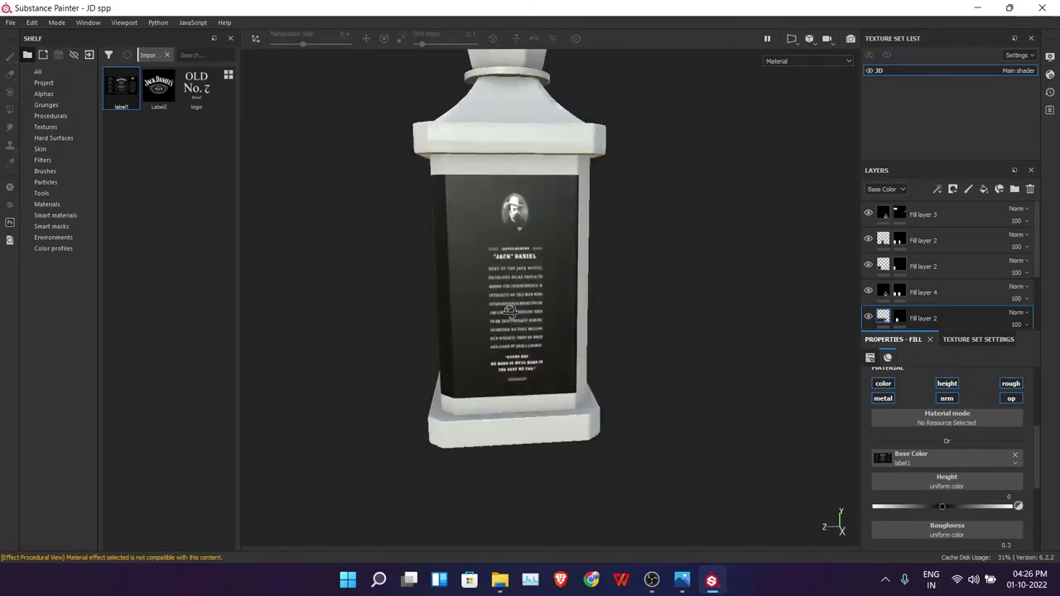
pyautogui.moveTo(721, 298)
pyautogui.keyDown('alt'); pyautogui.mouseDown()
pyautogui.moveTo(728, 291)
pyautogui.moveTo(679, 287)
pyautogui.moveTo(588, 307)
pyautogui.mouseUp(); pyautogui.keyUp('alt')
# Step: Add Fill layer 5 with Label2 in Base Color, tri-planar, moved down to mid-bottle
pyautogui.click(920, 240)
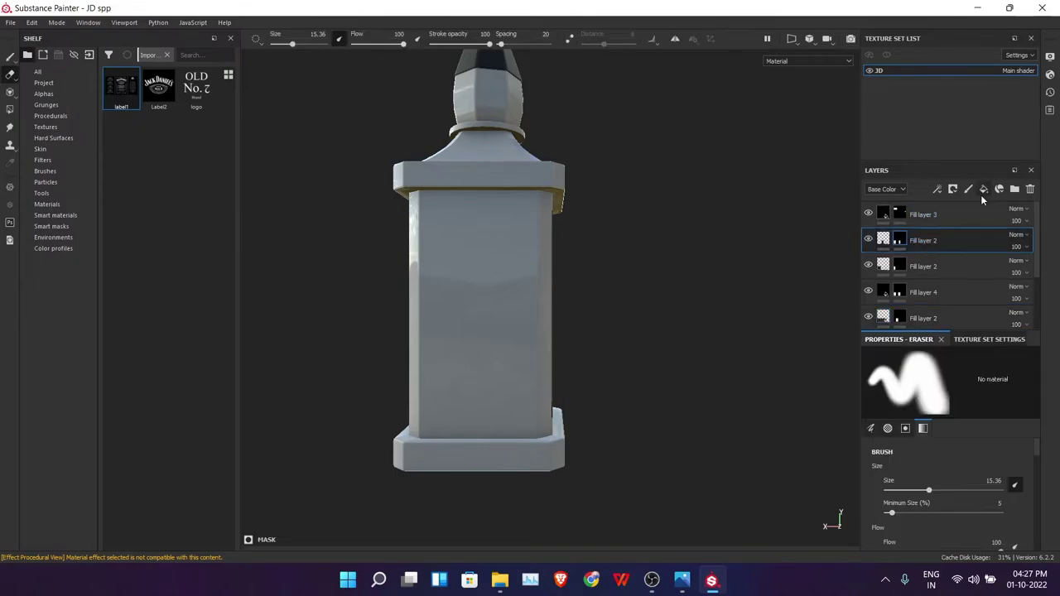
pyautogui.click(982, 192)
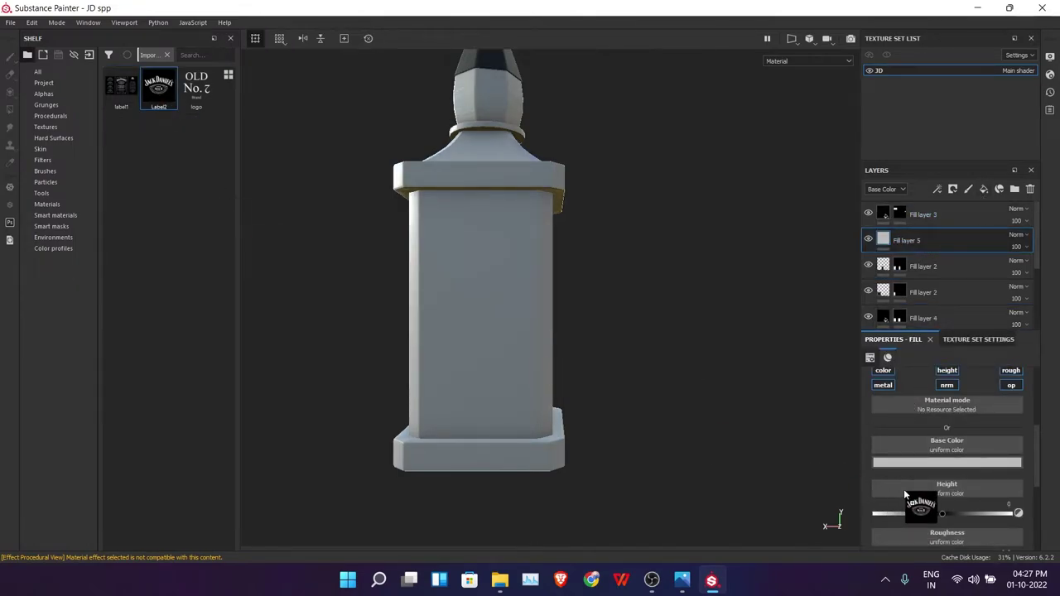
pyautogui.moveTo(904, 494); pyautogui.dragTo(934, 457)
pyautogui.click(934, 424)
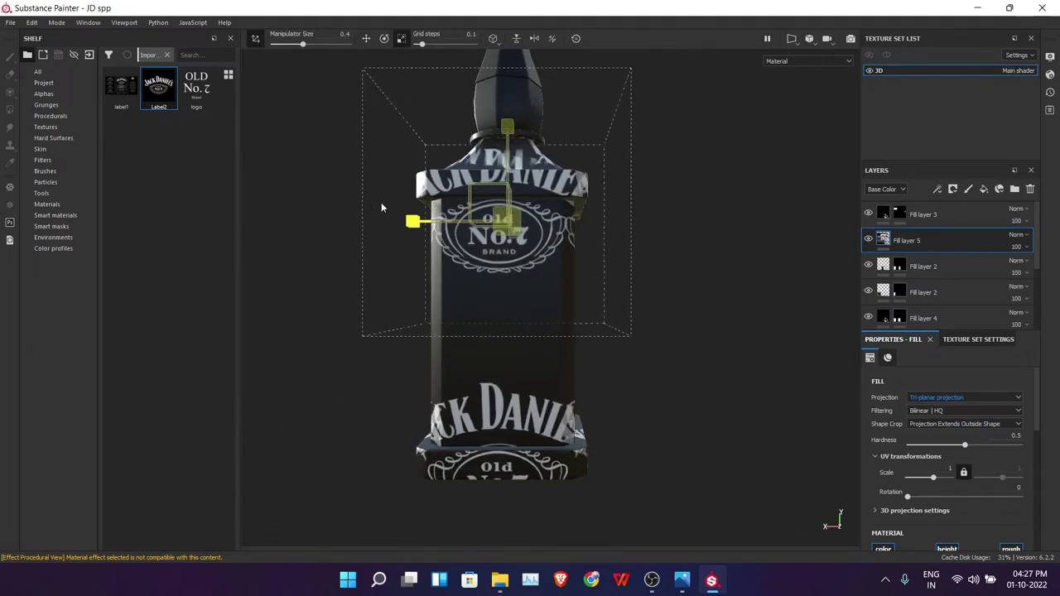
pyautogui.moveTo(383, 208); pyautogui.dragTo(389, 340)
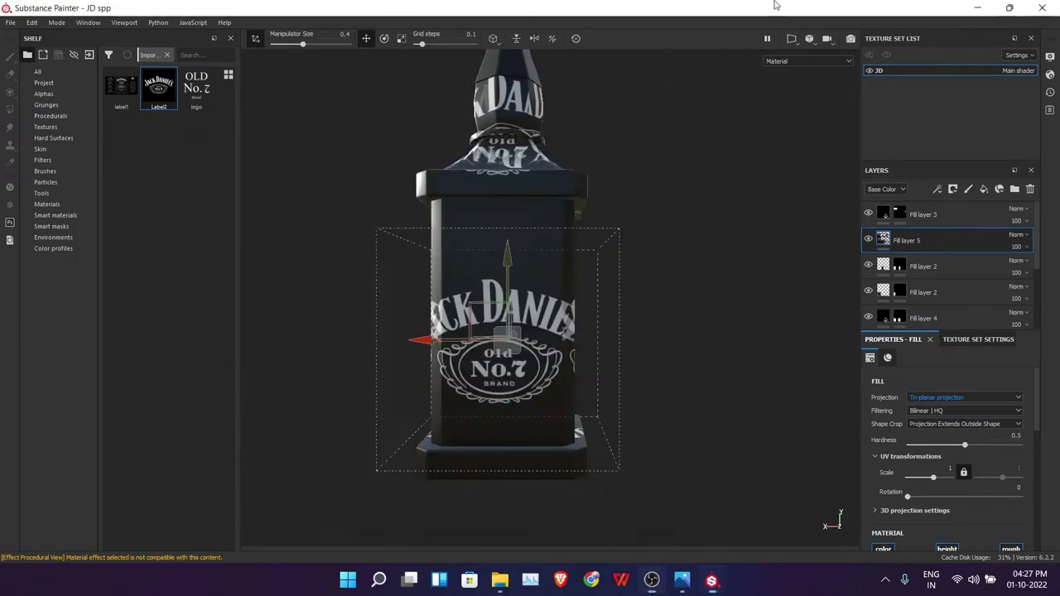
# Step: Shrink the Label2 projection and set it to Projection Cropped to Shape
pyautogui.moveTo(516, 354); pyautogui.dragTo(677, 355)
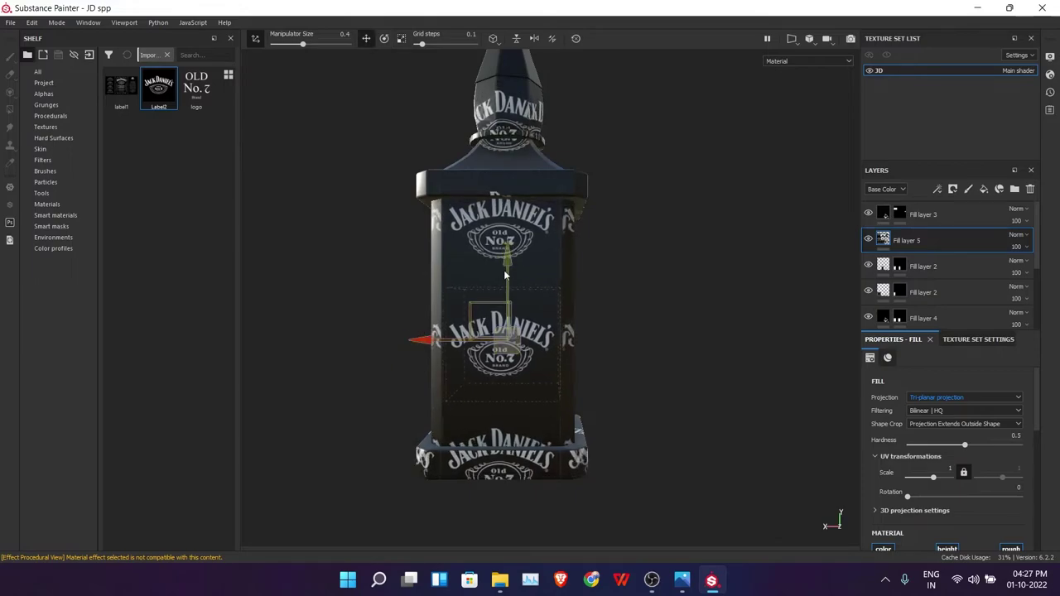
pyautogui.scroll(2, 677, 354)
pyautogui.click(960, 424)
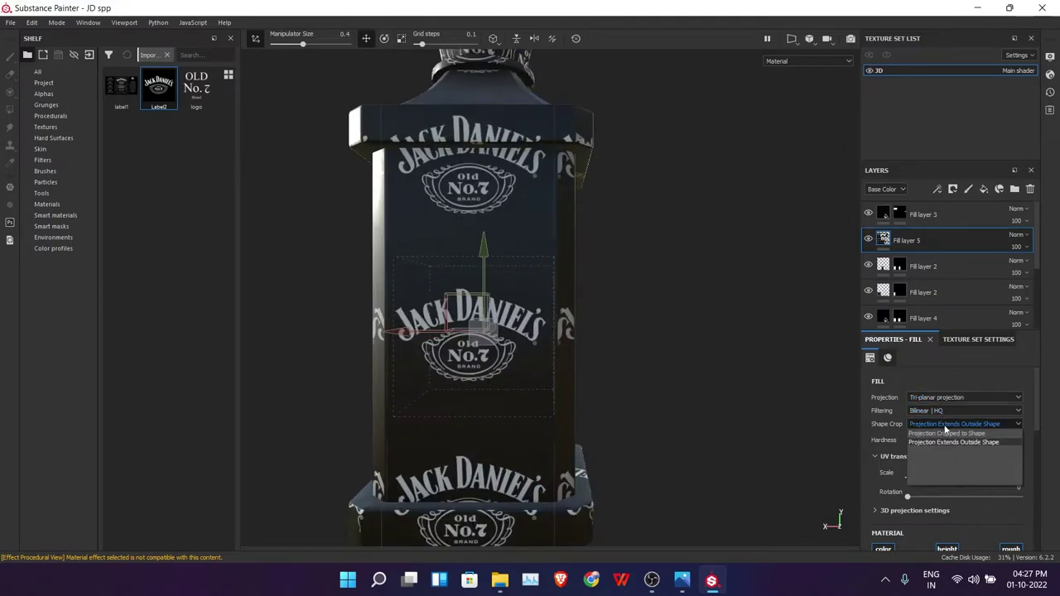
pyautogui.click(952, 431)
pyautogui.keyDown('alt'); pyautogui.moveTo(701, 372); pyautogui.dragTo(817, 381); pyautogui.keyUp('alt')
pyautogui.moveTo(419, 351)
pyautogui.keyDown('alt'); pyautogui.mouseDown()
pyautogui.moveTo(478, 264)
pyautogui.moveTo(709, 310)
pyautogui.moveTo(564, 353)
pyautogui.mouseUp(); pyautogui.keyUp('alt')
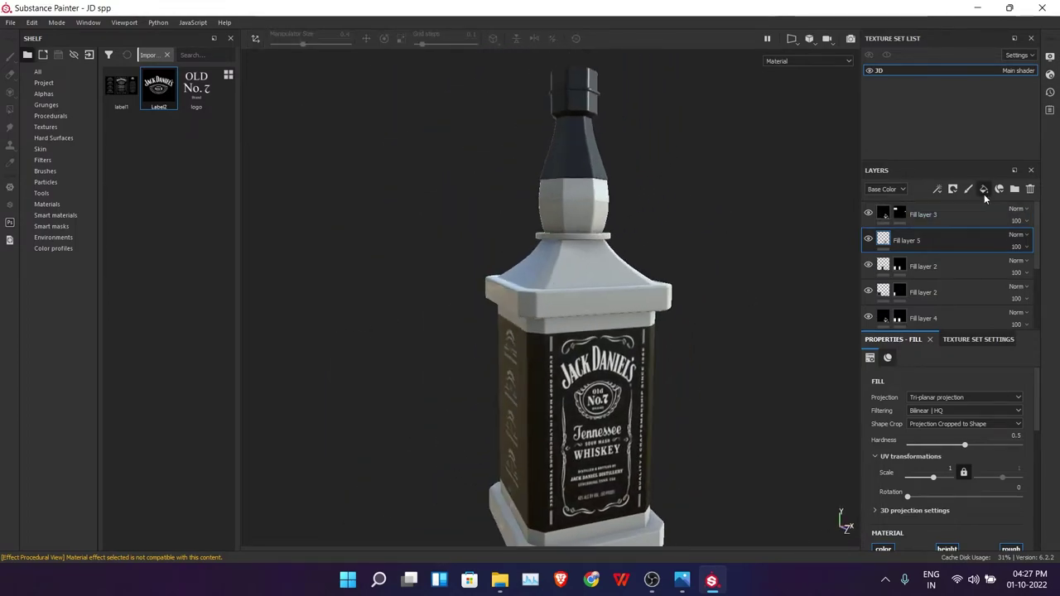
# Step: Put the OLD No.7 logo in Fill layer 6's base colour, tri-planar, moved up and placed on top
pyautogui.scroll(-3, 999, 442)
pyautogui.moveTo(1000, 443); pyautogui.dragTo(268, 139)
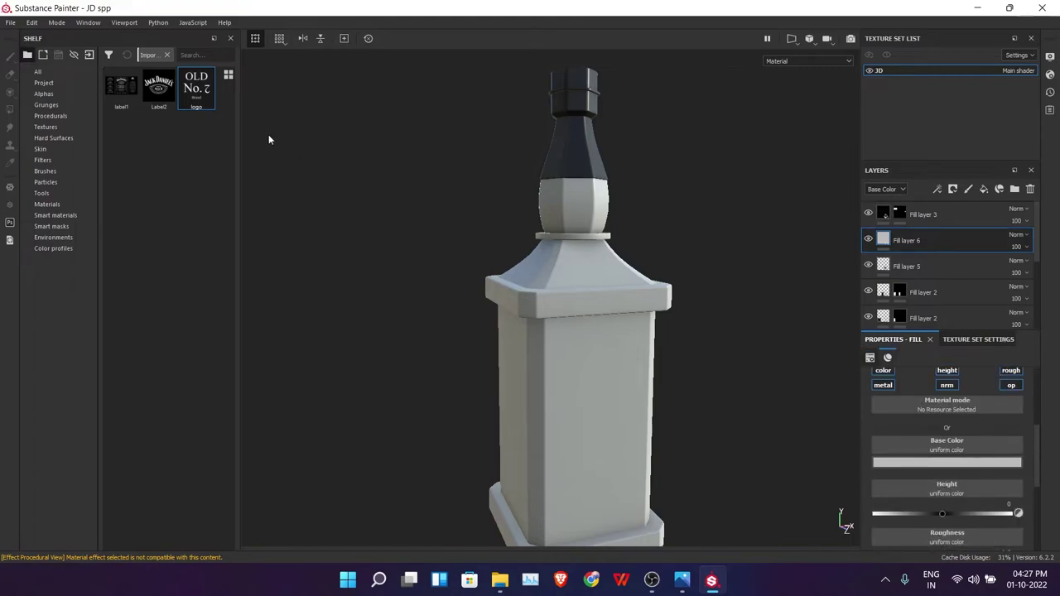
pyautogui.moveTo(934, 482); pyautogui.dragTo(946, 452)
pyautogui.keyDown('alt'); pyautogui.moveTo(629, 389); pyautogui.dragTo(686, 386); pyautogui.keyUp('alt')
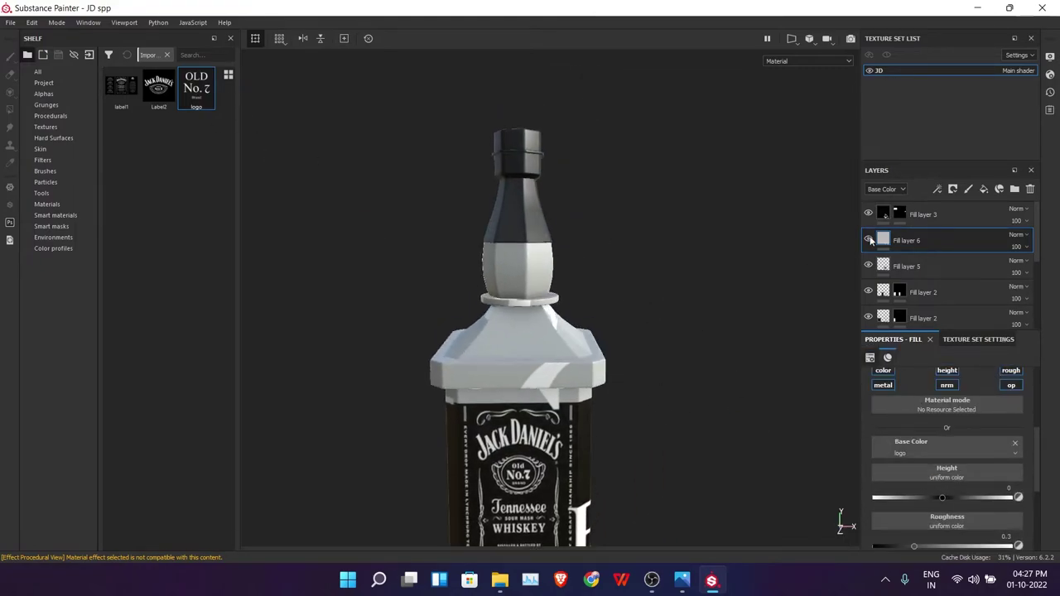
pyautogui.scroll(5, 949, 405)
pyautogui.click(949, 401)
pyautogui.click(941, 423)
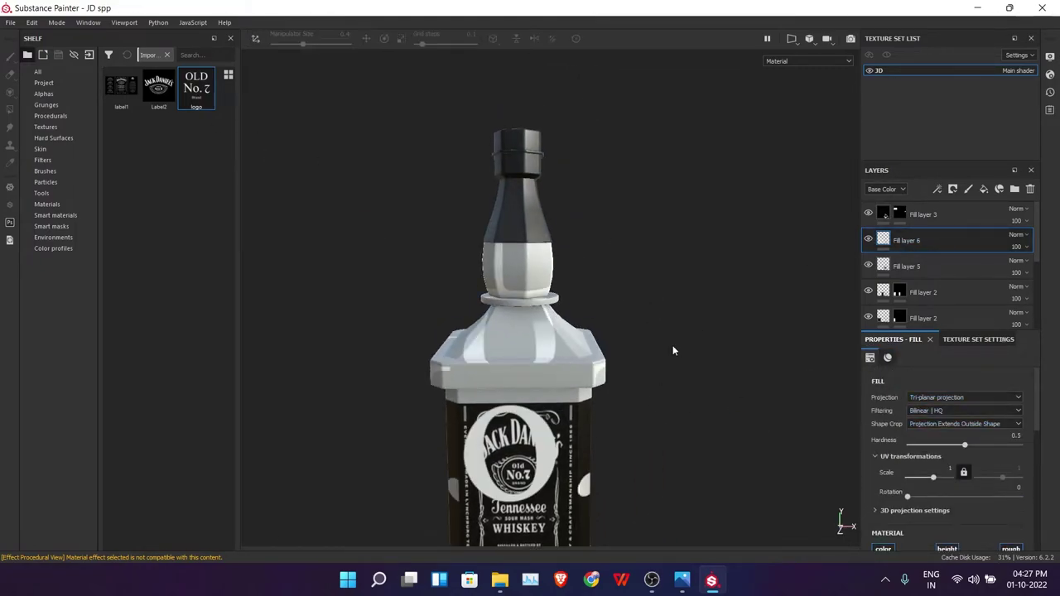
pyautogui.moveTo(523, 315); pyautogui.dragTo(523, 124)
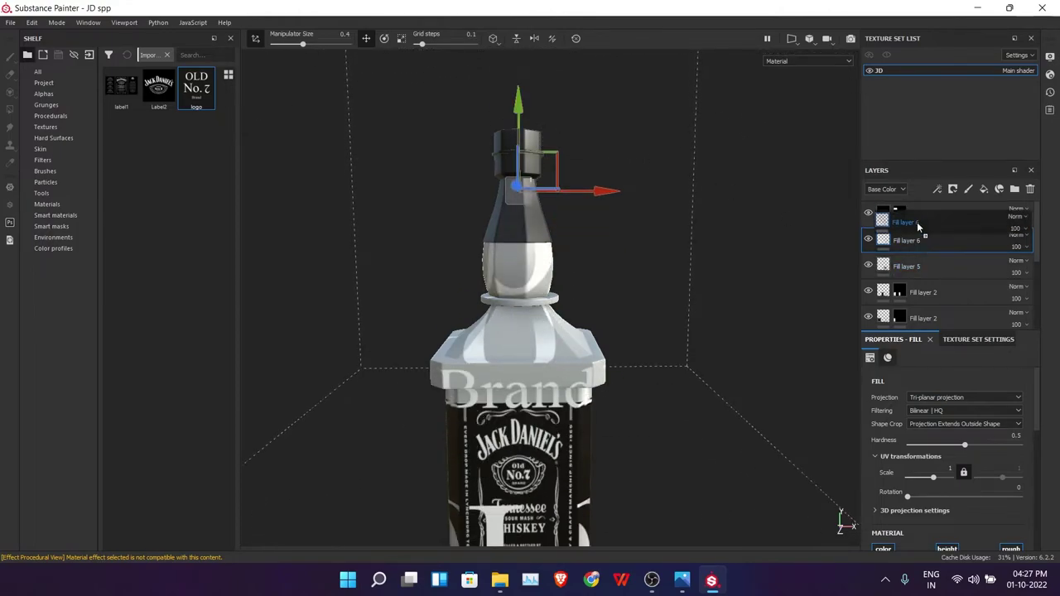
pyautogui.moveTo(917, 225); pyautogui.dragTo(907, 211)
# Step: Crop the logo projection to a single copy and shrink it on the neck
pyautogui.click(401, 39)
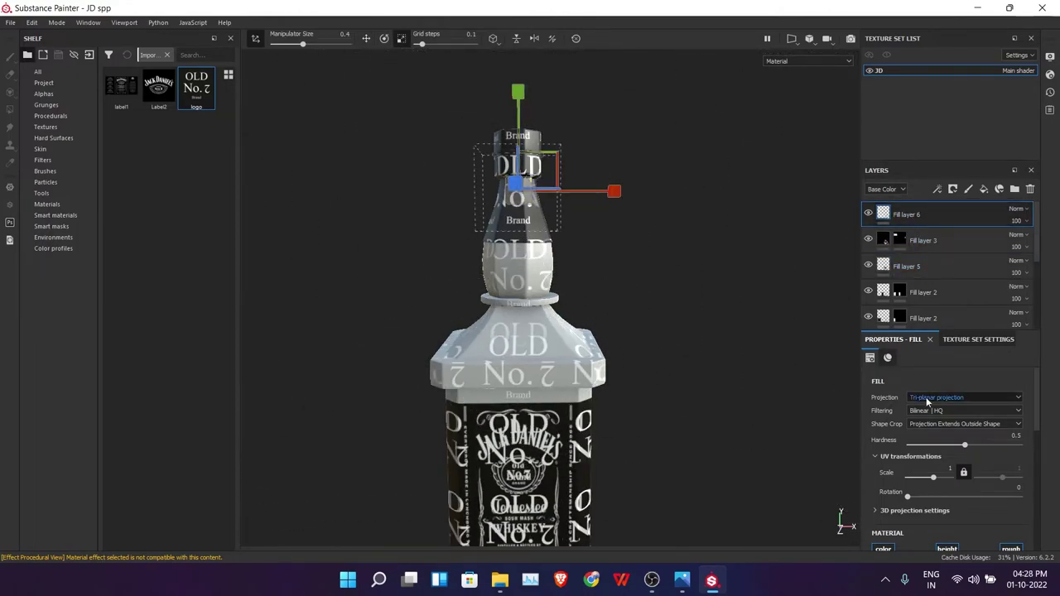
pyautogui.click(965, 423)
pyautogui.click(952, 445)
pyautogui.scroll(5, 473, 133)
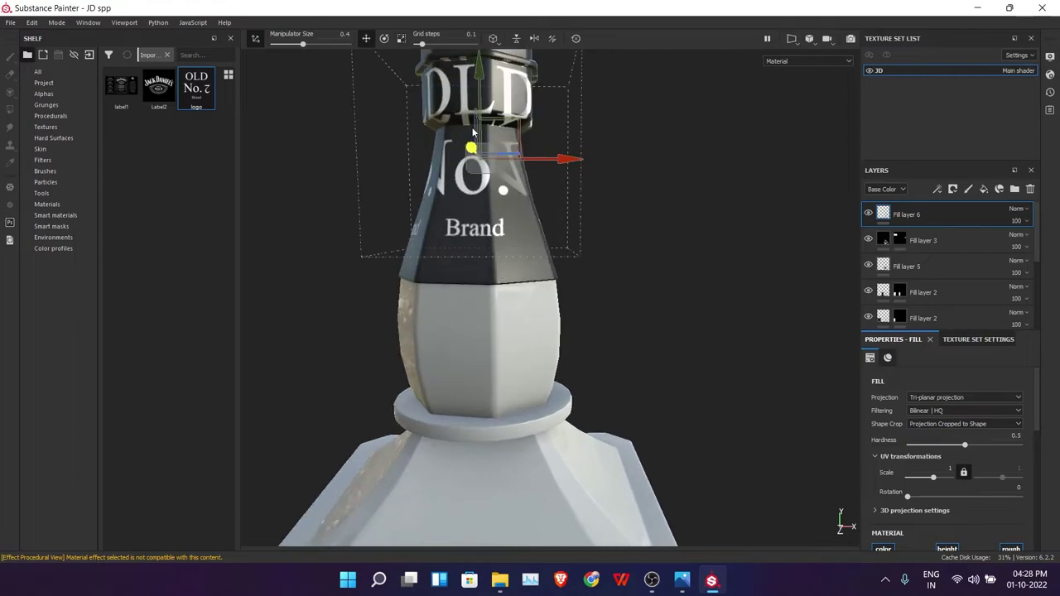
pyautogui.moveTo(474, 132); pyautogui.dragTo(383, 234)
pyautogui.scroll(-2, 489, 296)
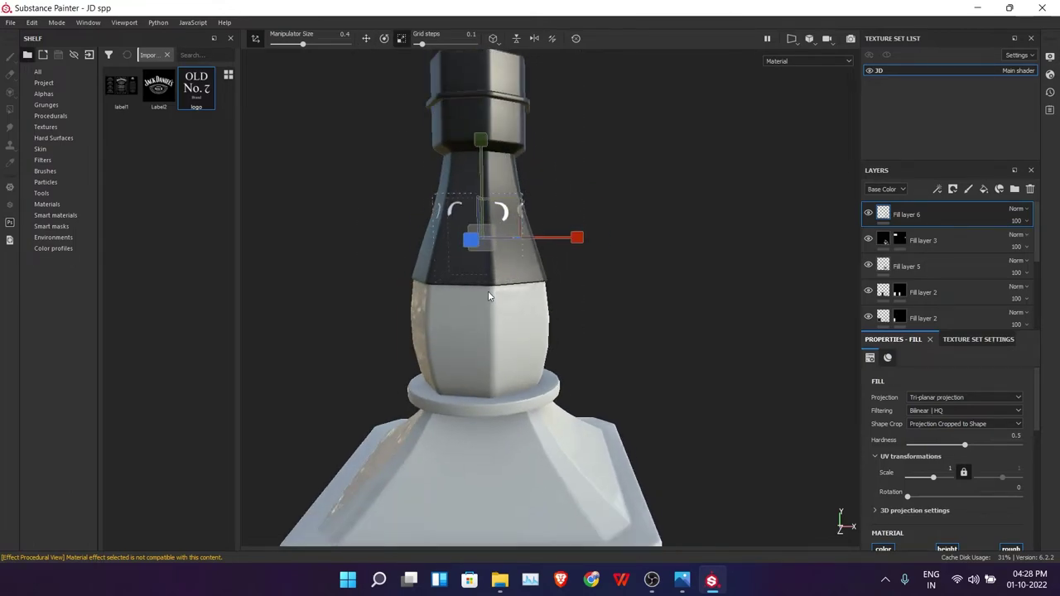
# Step: Adjust the logo's rotation on the neck, then switch it to UV projection
pyautogui.moveTo(489, 297)
pyautogui.keyDown('alt'); pyautogui.mouseDown()
pyautogui.moveTo(592, 337)
pyautogui.moveTo(588, 279)
pyautogui.mouseUp(); pyautogui.keyUp('alt')
pyautogui.press('e')
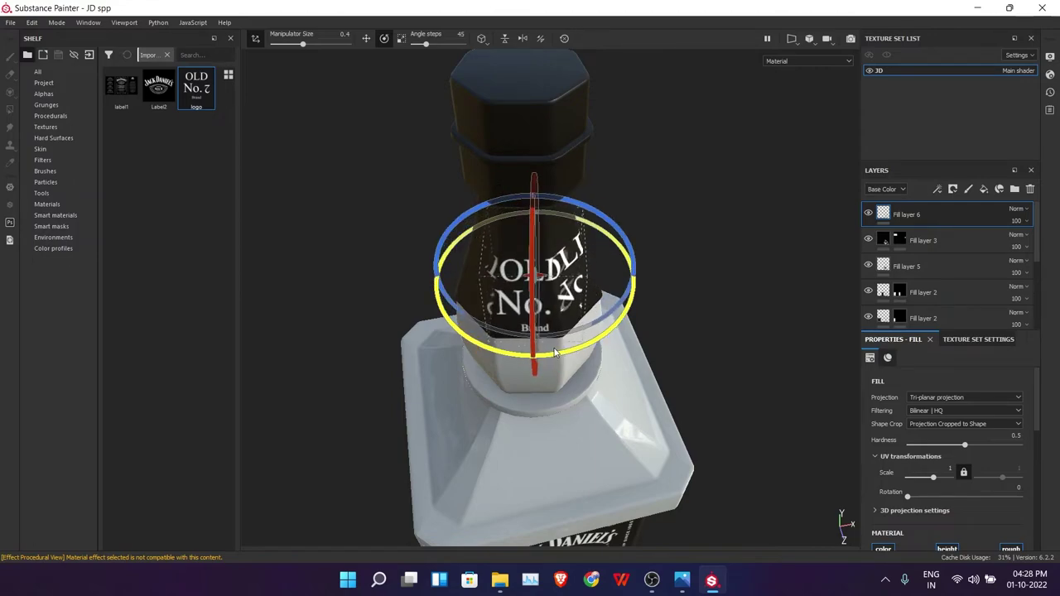
pyautogui.press('w')
pyautogui.scroll(-2, 634, 291)
pyautogui.scroll(4, 681, 254)
pyautogui.moveTo(681, 253)
pyautogui.keyDown('alt'); pyautogui.mouseDown()
pyautogui.moveTo(573, 288)
pyautogui.moveTo(617, 282)
pyautogui.mouseUp(); pyautogui.keyUp('alt')
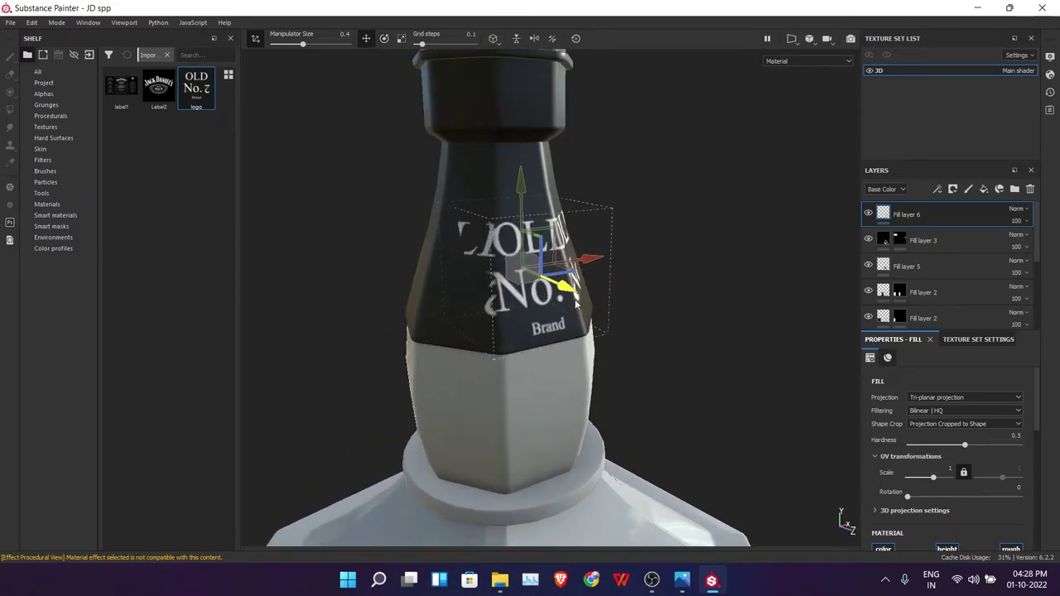
pyautogui.click(961, 397)
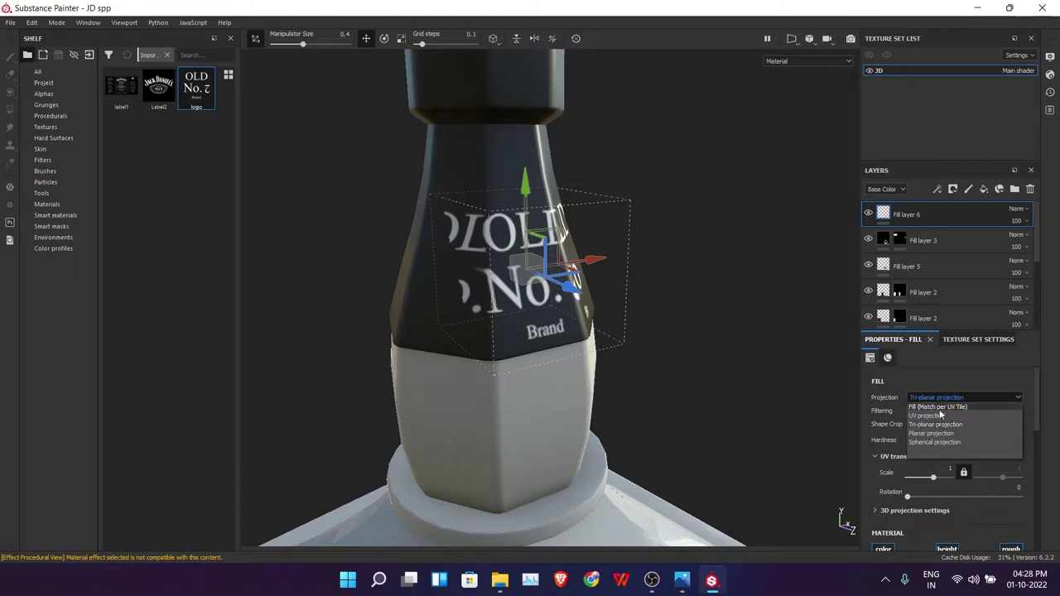
pyautogui.click(936, 412)
pyautogui.rightClick(906, 222)
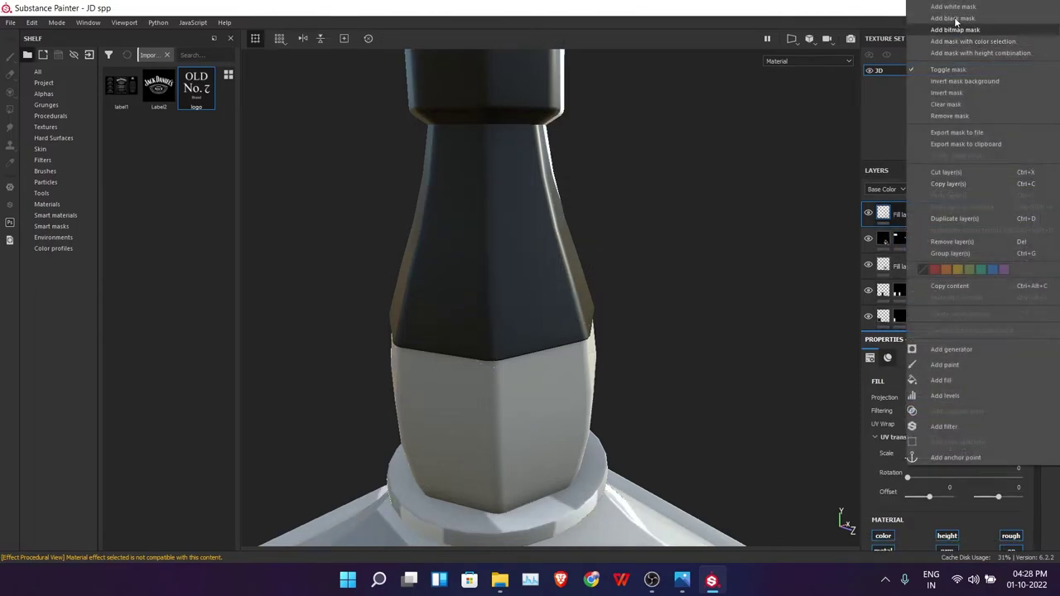
# Step: Add a mask to Fill layer 6, try polygon filling, then remove the mask
pyautogui.click(960, 30)
pyautogui.scroll(-3, 705, 99)
pyautogui.keyDown('alt'); pyautogui.moveTo(625, 282); pyautogui.dragTo(598, 277); pyautogui.keyUp('alt')
pyautogui.press('1')
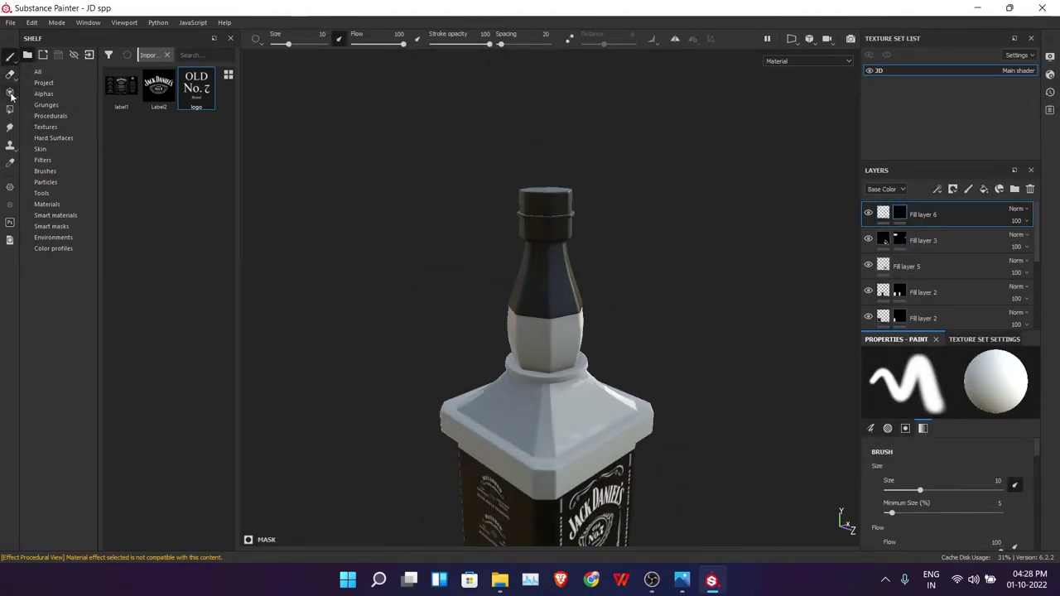
pyautogui.press('4')
pyautogui.scroll(4, 571, 294)
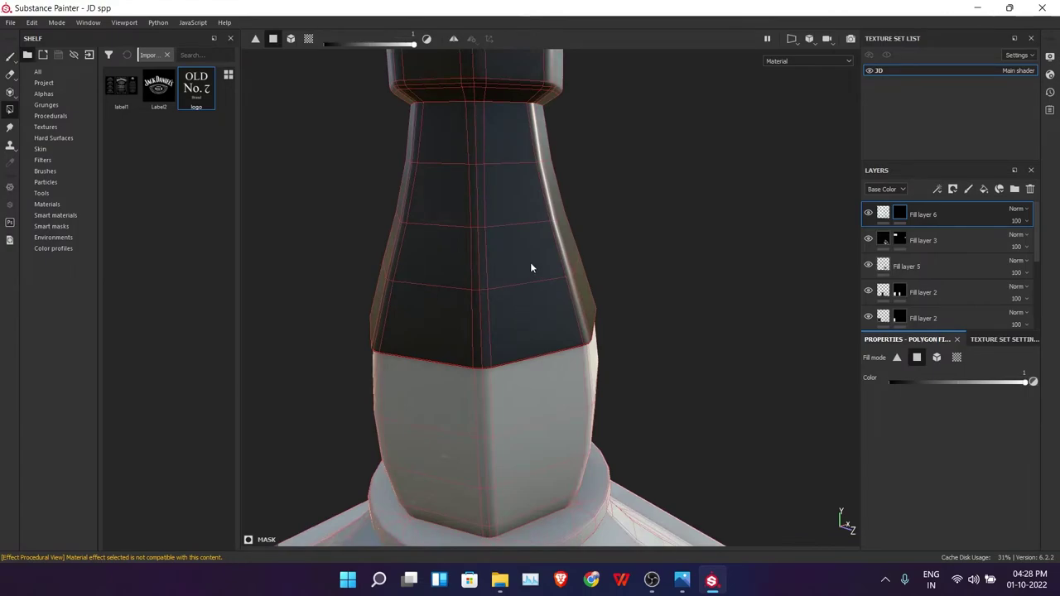
pyautogui.click(9, 55)
pyautogui.rightClick(901, 214)
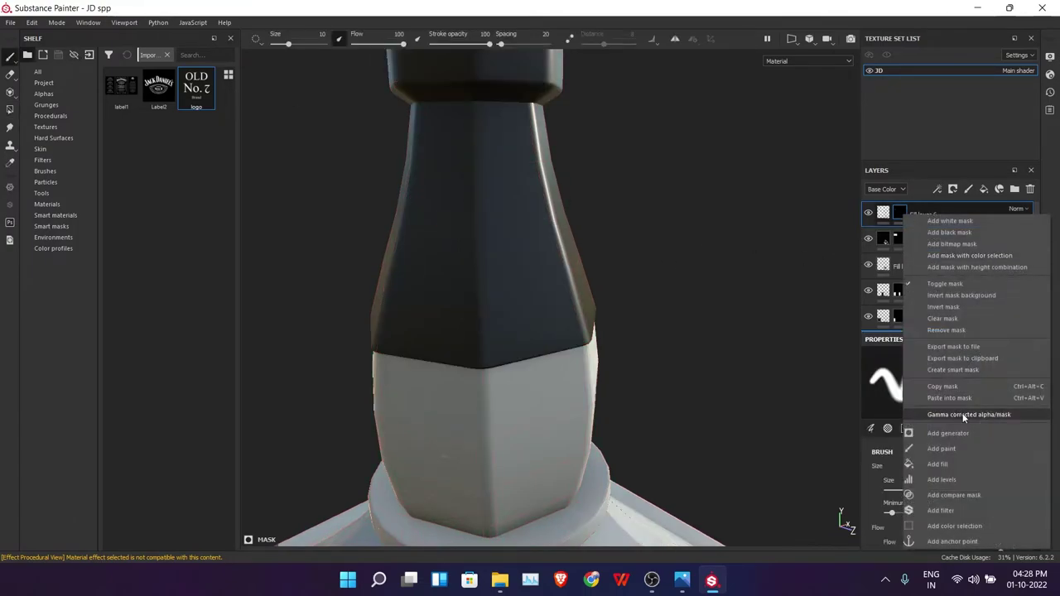
pyautogui.click(944, 330)
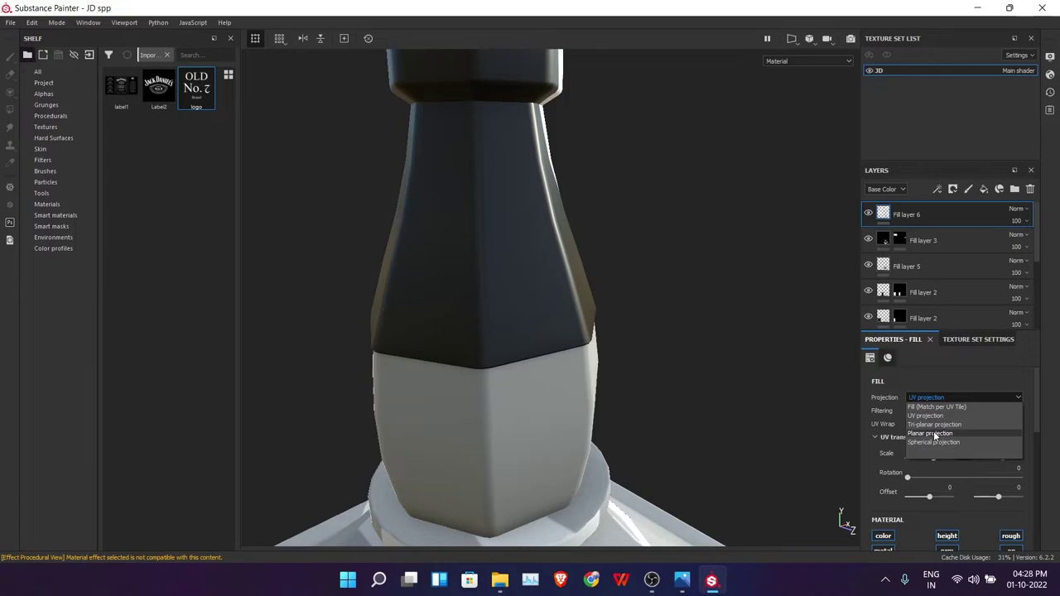
# Step: Set the logo to planar projection and shrink it onto the neck front
pyautogui.click(934, 424)
pyautogui.click(939, 399)
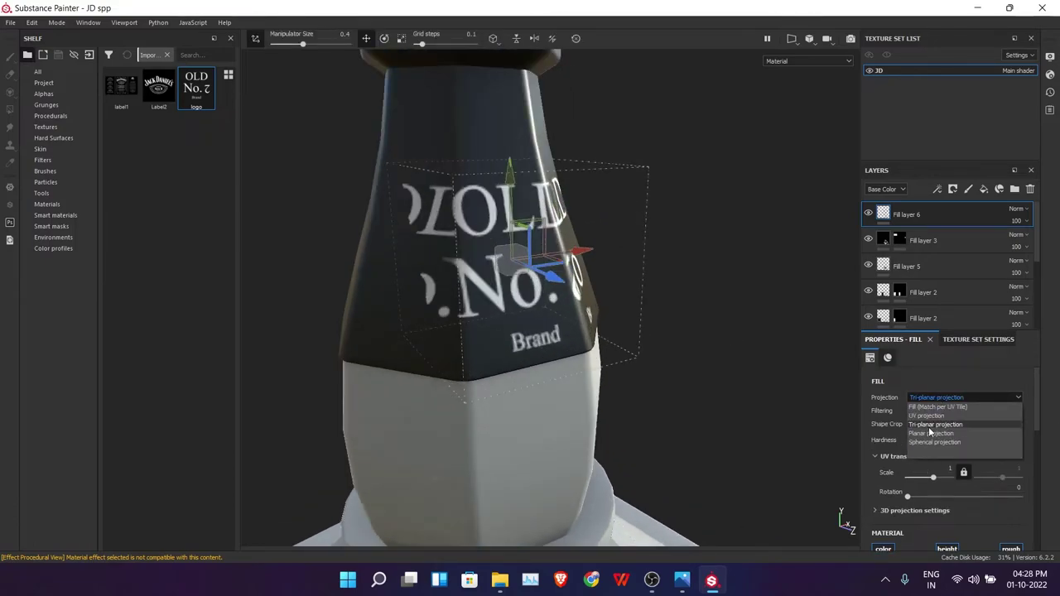
pyautogui.click(928, 413)
pyautogui.moveTo(662, 331)
pyautogui.keyDown('alt'); pyautogui.mouseDown()
pyautogui.moveTo(577, 310)
pyautogui.moveTo(937, 397)
pyautogui.mouseUp(); pyautogui.keyUp('alt')
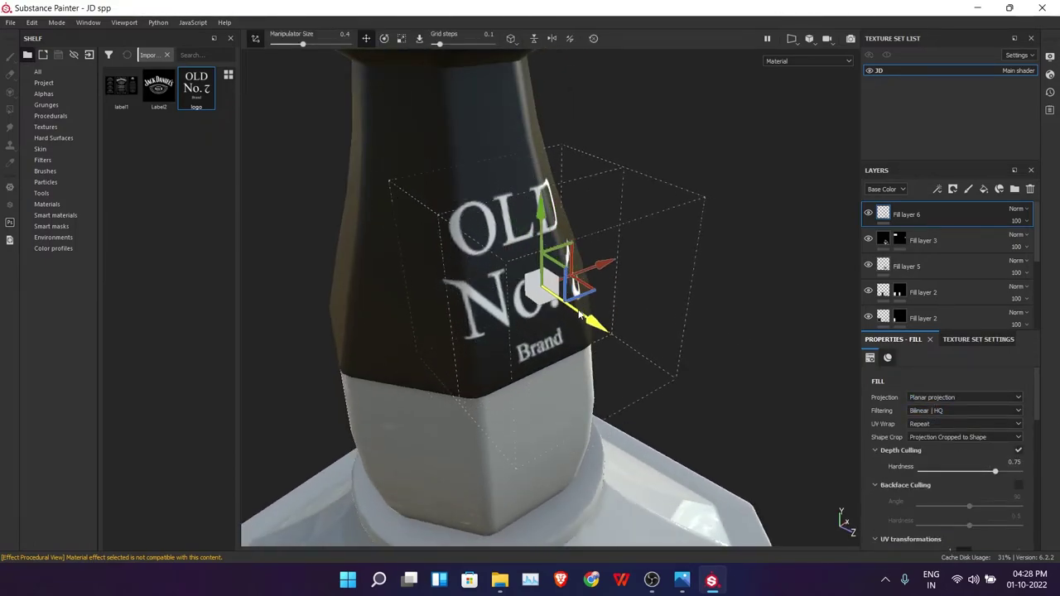
pyautogui.click(937, 397)
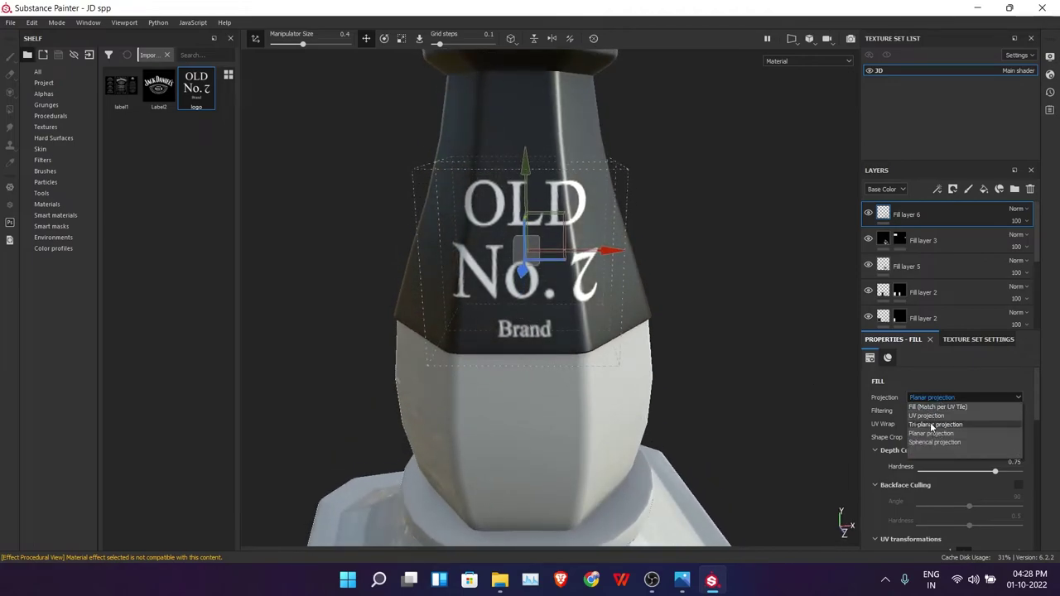
pyautogui.click(934, 424)
pyautogui.scroll(2, 652, 306)
pyautogui.click(952, 398)
pyautogui.click(932, 434)
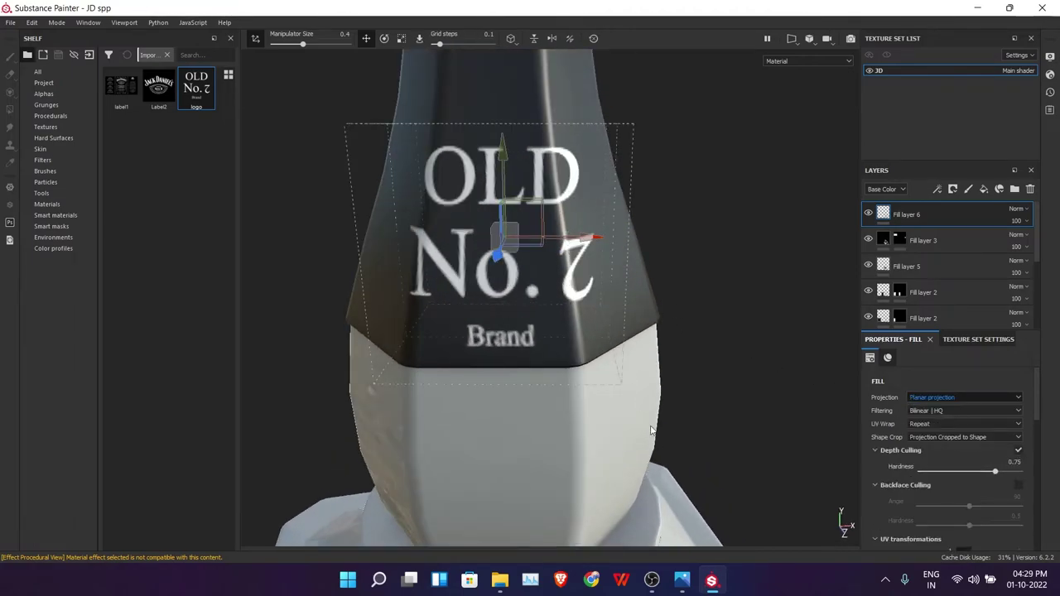
pyautogui.moveTo(513, 251)
pyautogui.mouseDown()
pyautogui.moveTo(596, 238)
pyautogui.moveTo(677, 341)
pyautogui.moveTo(756, 324)
pyautogui.moveTo(743, 314)
pyautogui.mouseUp()
pyautogui.press('w')
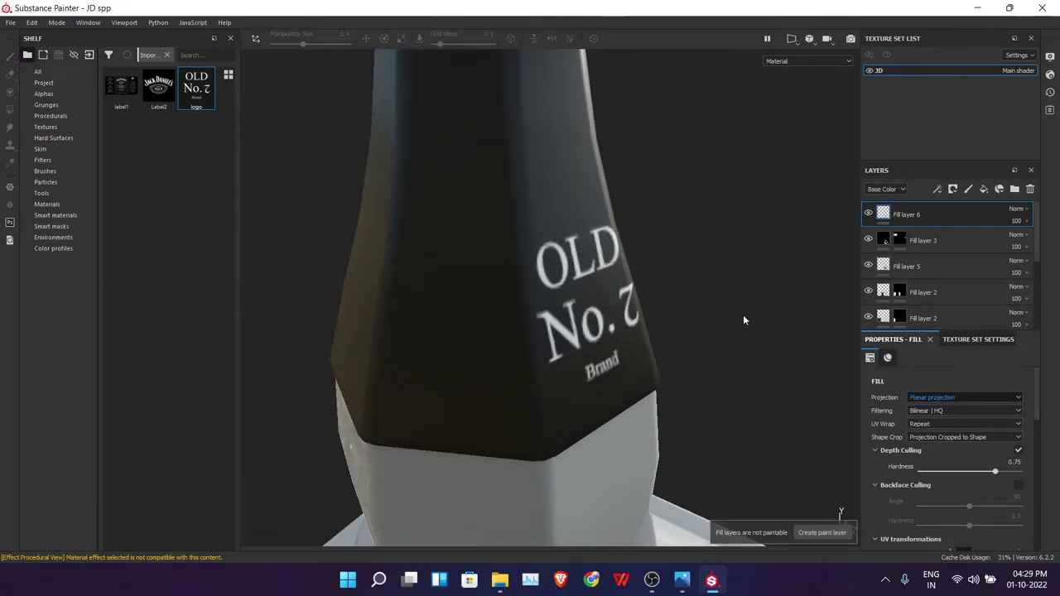
pyautogui.scroll(-5, 742, 314)
pyautogui.scroll(-3, 629, 282)
pyautogui.scroll(3, 629, 281)
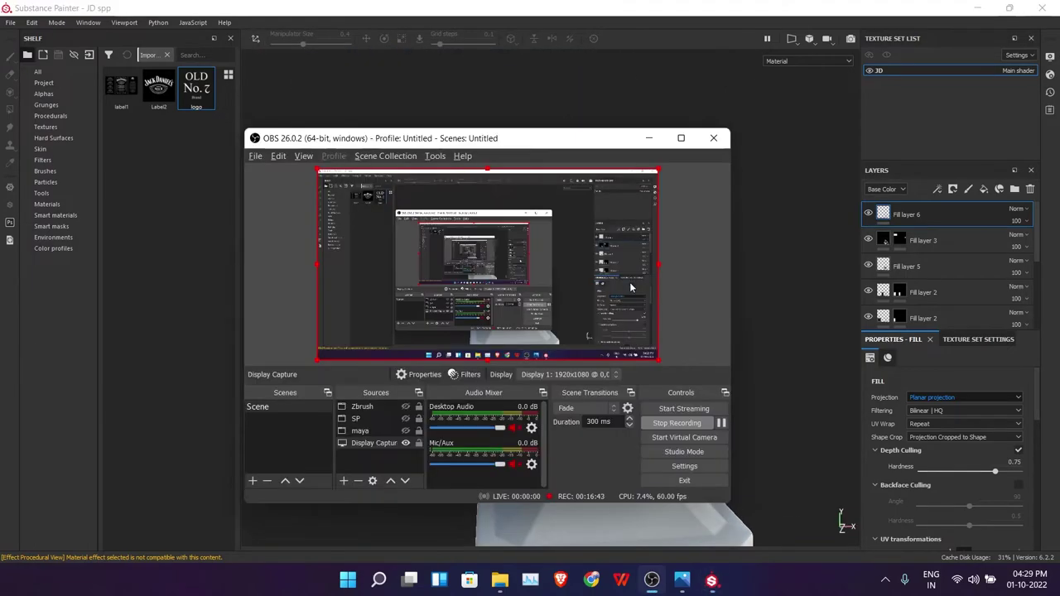
pyautogui.hotkey('alt', 'Tab')
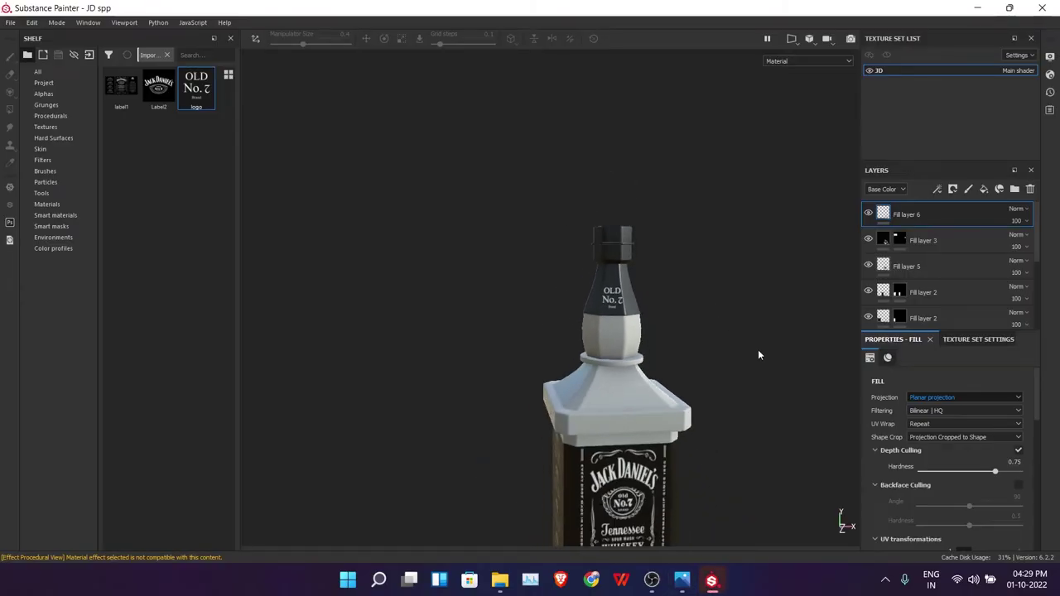
pyautogui.scroll(-3, 705, 273)
pyautogui.moveTo(705, 273)
pyautogui.keyDown('alt'); pyautogui.mouseDown()
pyautogui.moveTo(681, 224)
pyautogui.moveTo(738, 303)
pyautogui.moveTo(638, 210)
pyautogui.moveTo(678, 224)
pyautogui.moveTo(764, 221)
pyautogui.mouseUp(); pyautogui.keyUp('alt')
pyautogui.scroll(5, 638, 209)
# Step: Turn the Glass layer back on and lower its opacity to about 0.75
pyautogui.scroll(-5, 740, 277)
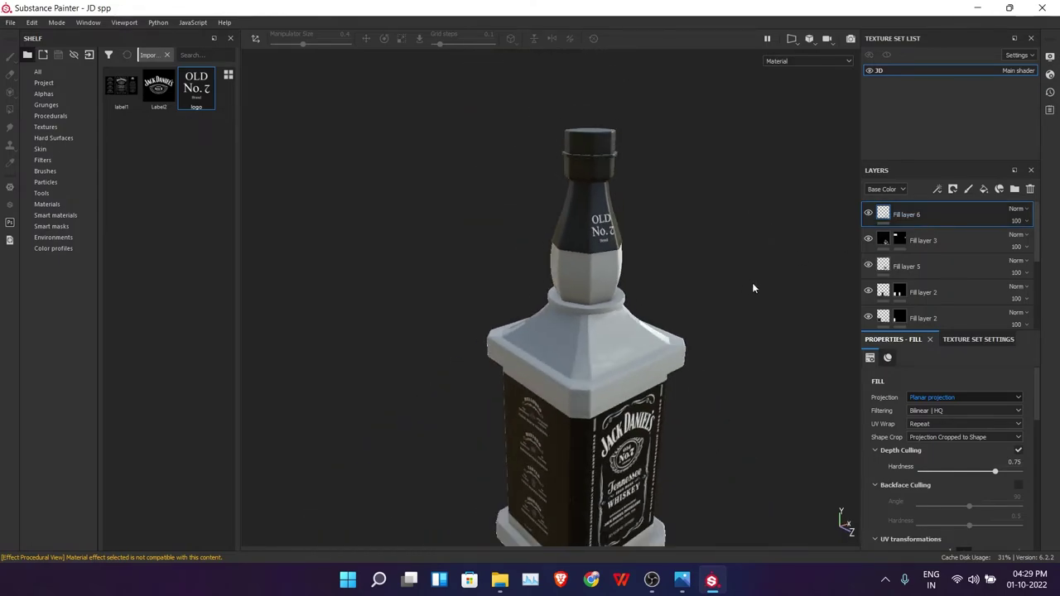
pyautogui.scroll(-3, 952, 264)
pyautogui.click(867, 289)
pyautogui.keyDown('alt'); pyautogui.moveTo(675, 331); pyautogui.dragTo(667, 263); pyautogui.keyUp('alt')
pyautogui.click(952, 289)
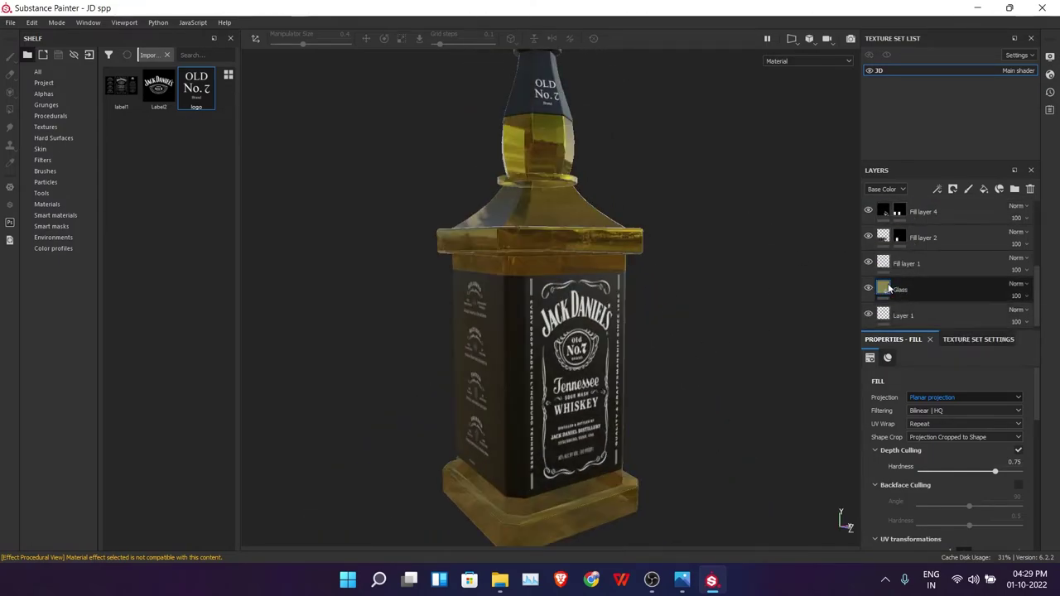
pyautogui.scroll(-3, 952, 464)
pyautogui.scroll(-1, 930, 477)
pyautogui.moveTo(948, 533); pyautogui.dragTo(993, 540)
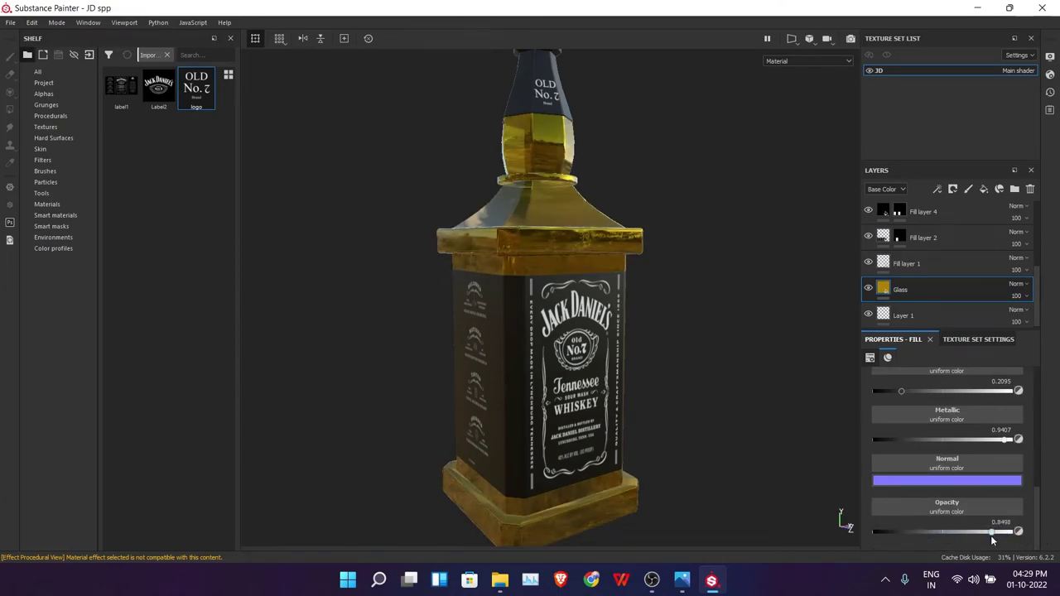
pyautogui.moveTo(703, 406)
pyautogui.keyDown('alt'); pyautogui.mouseDown()
pyautogui.moveTo(717, 419)
pyautogui.moveTo(680, 323)
pyautogui.mouseUp(); pyautogui.keyUp('alt')
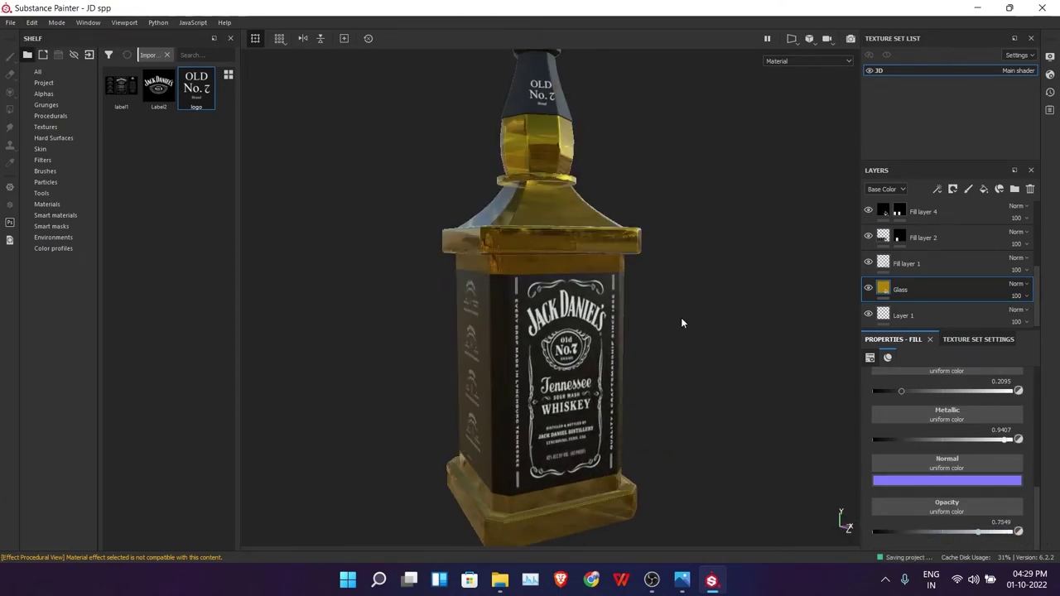
# Step: Group Fill layer 4 through Glass into Folder 1 with Ctrl+G
pyautogui.click(923, 213)
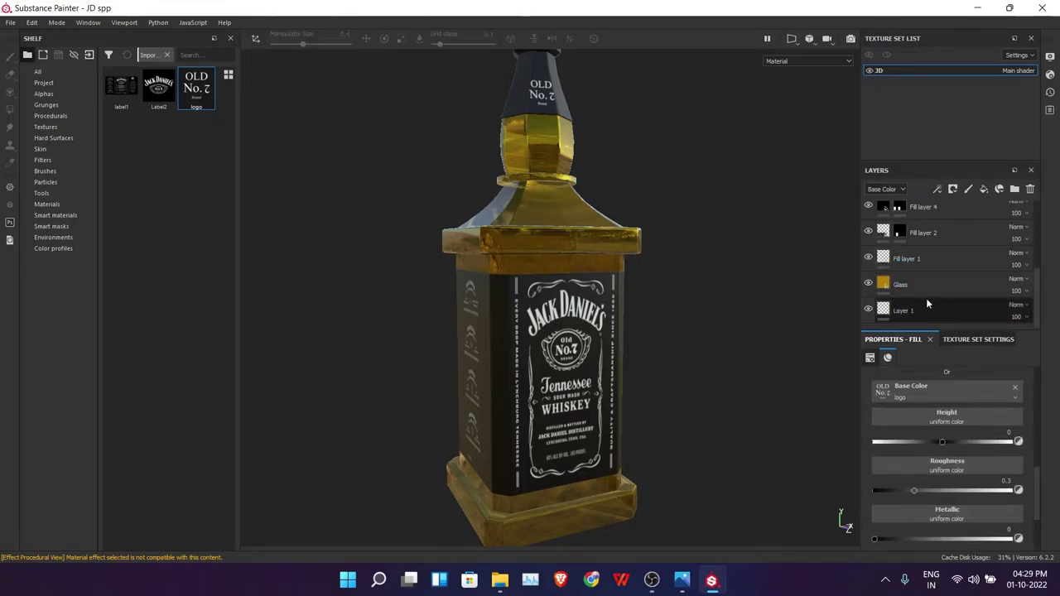
pyautogui.keyDown('shift'); pyautogui.click(925, 291); pyautogui.keyUp('shift')
pyautogui.hotkey('ctrl', 'g')
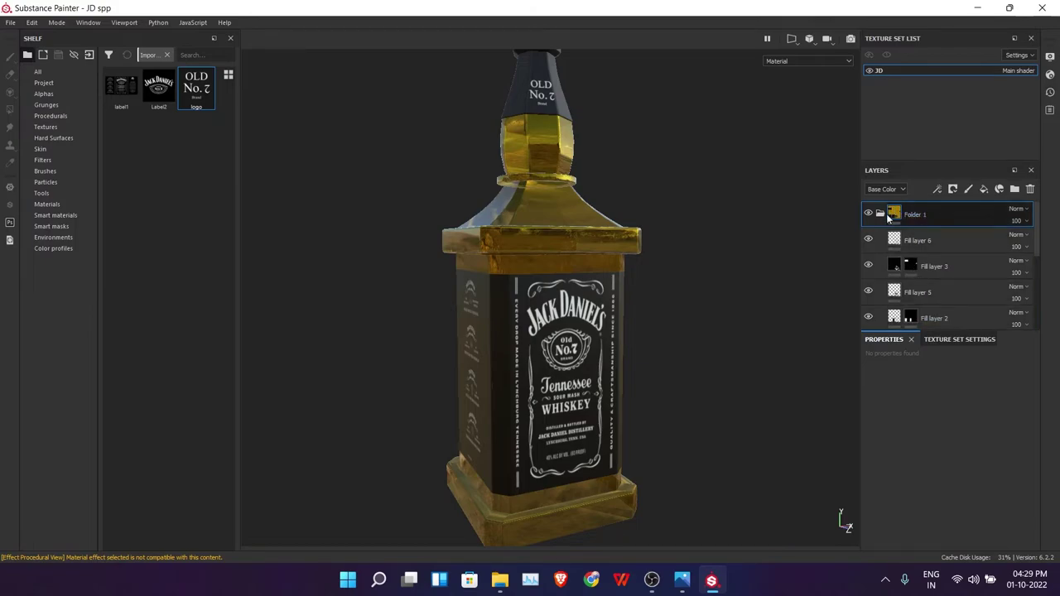
# Step: Collapse Folder 1 and add a black mask to it
pyautogui.click(880, 213)
pyautogui.rightClick(917, 218)
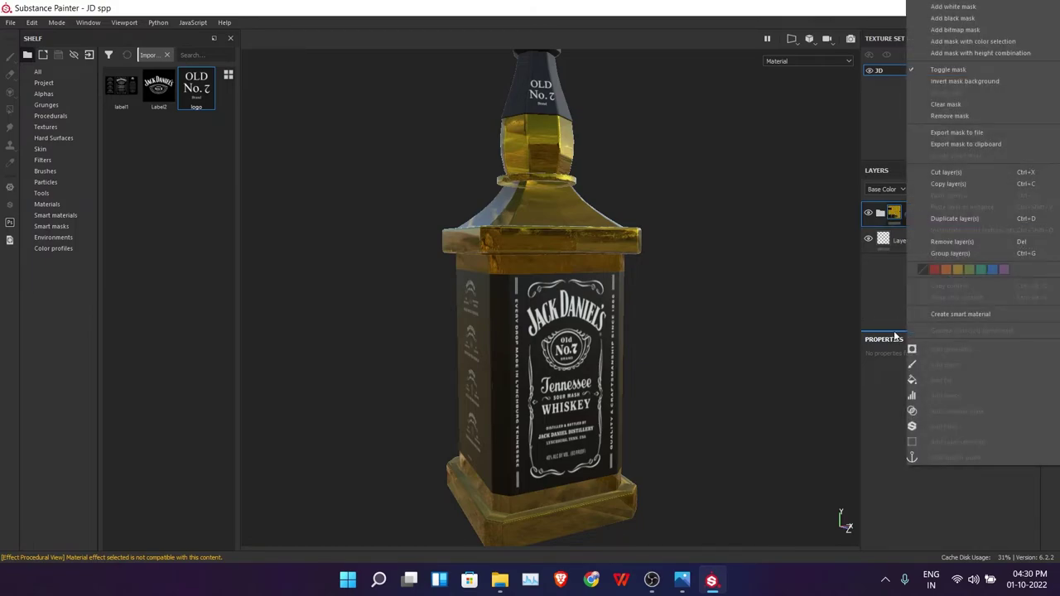
pyautogui.click(960, 18)
pyautogui.click(10, 111)
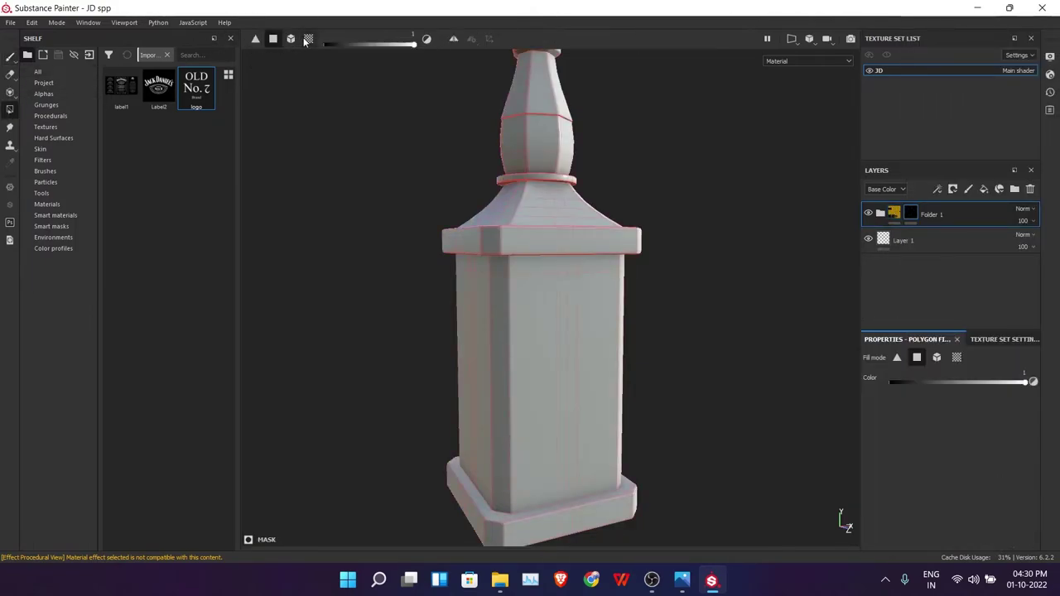
# Step: Try adding a filter effect to Folder 1's mask
pyautogui.rightClick(911, 214)
pyautogui.click(959, 427)
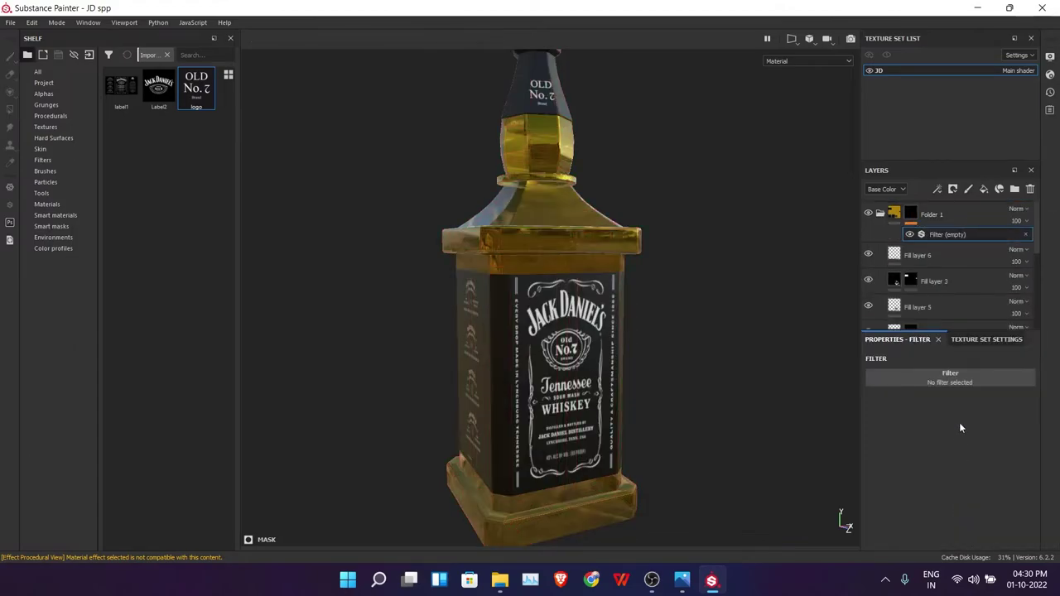
pyautogui.scroll(2, 811, 356)
pyautogui.click(949, 377)
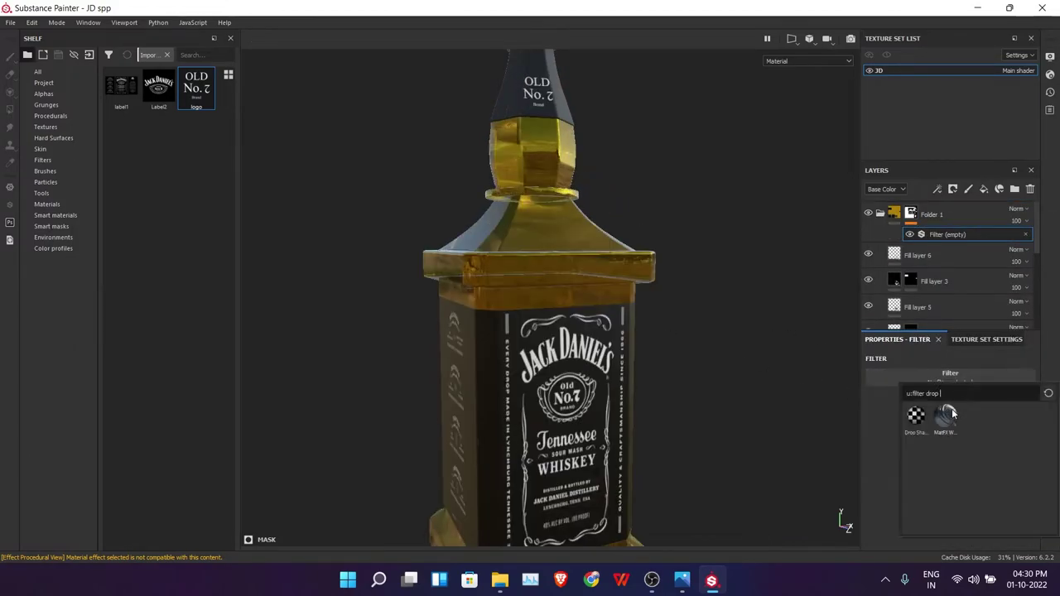
# Step: Add a new fill layer on top of Folder 1
pyautogui.click(1018, 254)
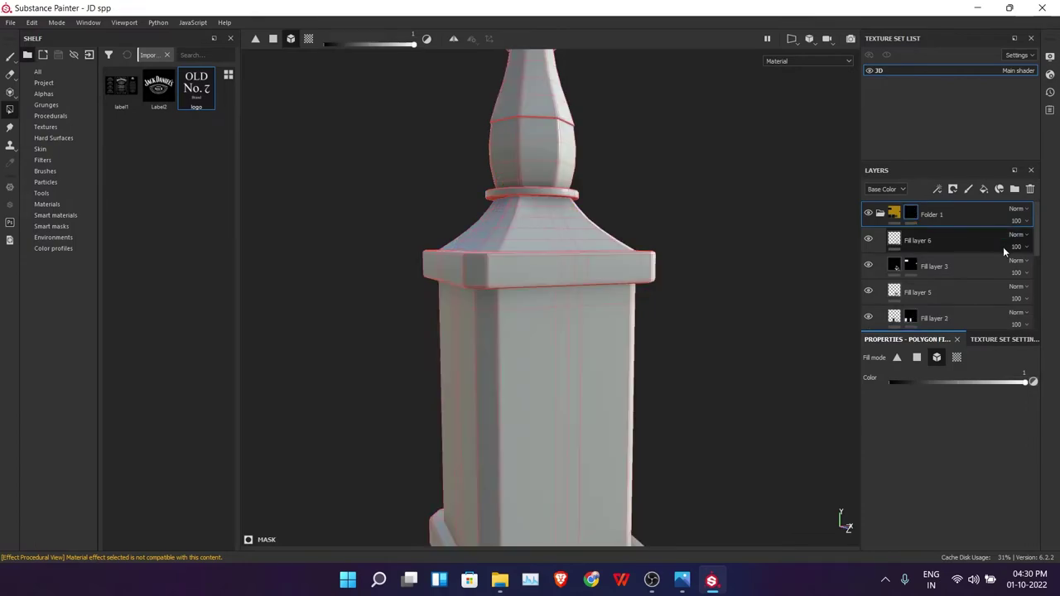
pyautogui.scroll(-3, 969, 273)
pyautogui.scroll(3, 967, 281)
pyautogui.click(952, 240)
# Step: Turn off the colour channel and toggle the opacity channel on Fill layer 7
pyautogui.scroll(-2, 973, 397)
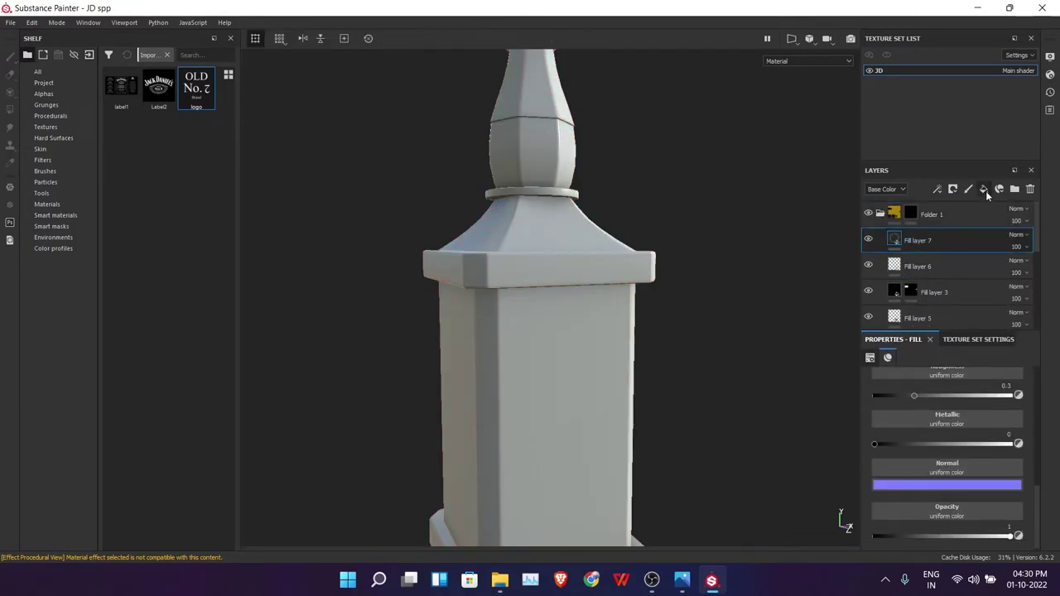
pyautogui.scroll(-2, 972, 406)
pyautogui.scroll(3, 973, 404)
pyautogui.click(883, 431)
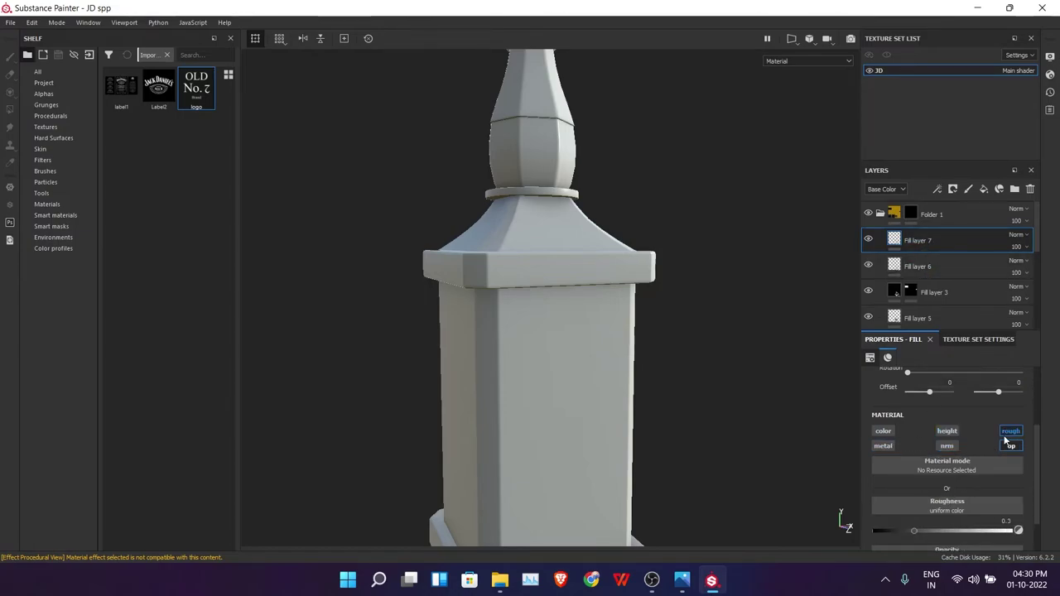
pyautogui.click(1010, 444)
# Step: Add a MatFX Water Drops filter to Fill layer 7
pyautogui.rightClick(919, 238)
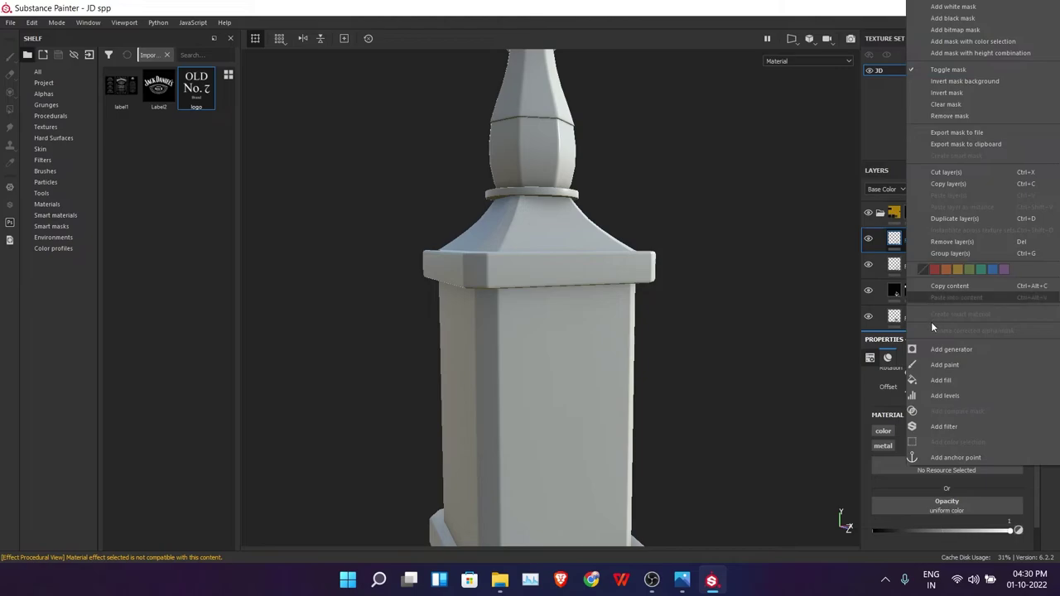
pyautogui.click(881, 385)
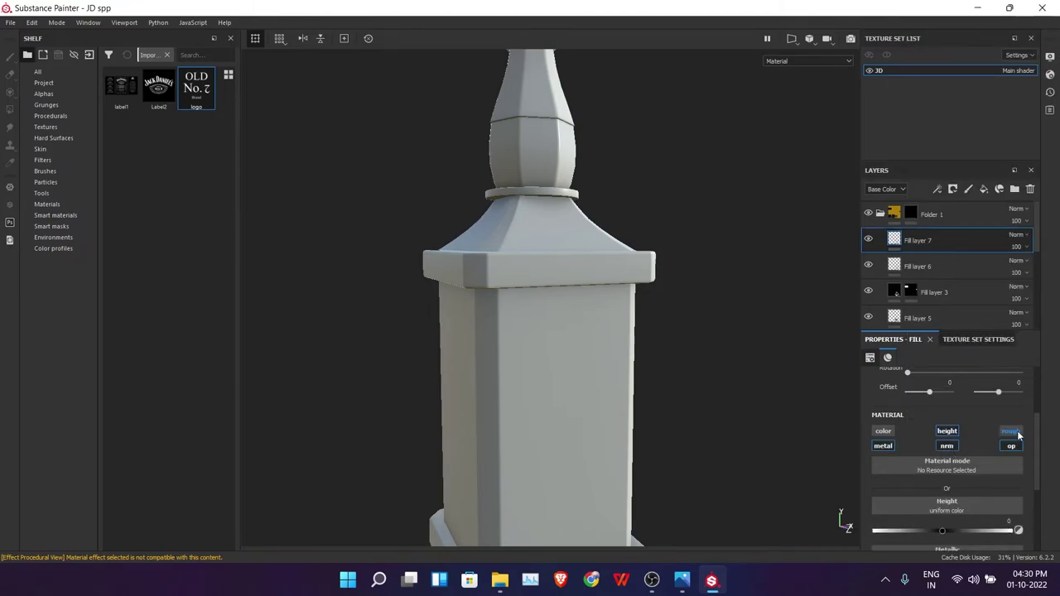
pyautogui.rightClick(923, 239)
pyautogui.click(937, 314)
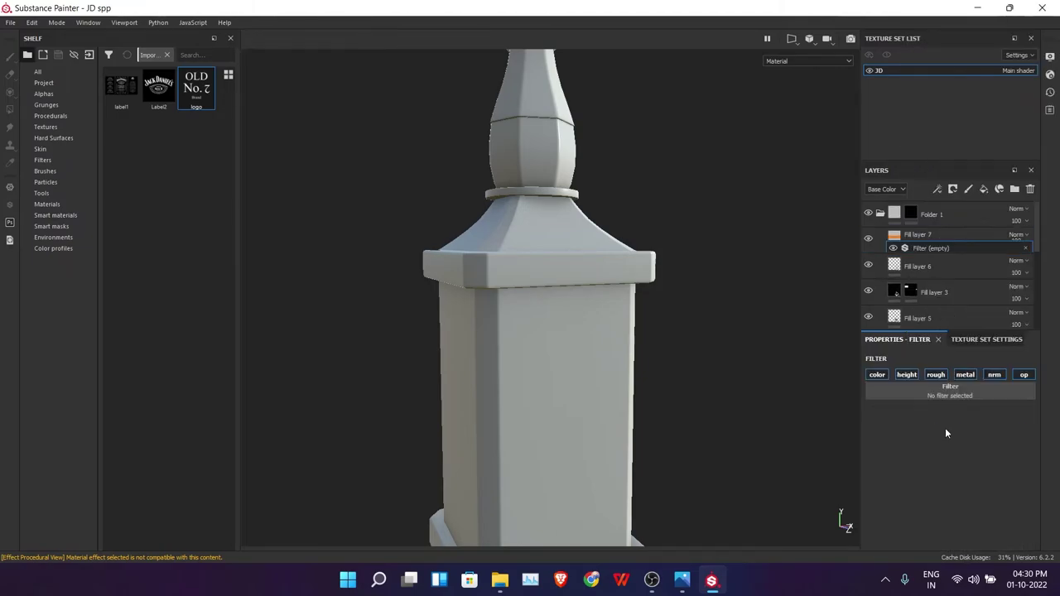
pyautogui.click(949, 386)
pyautogui.write('drop')
pyautogui.click(944, 427)
pyautogui.scroll(3, 691, 319)
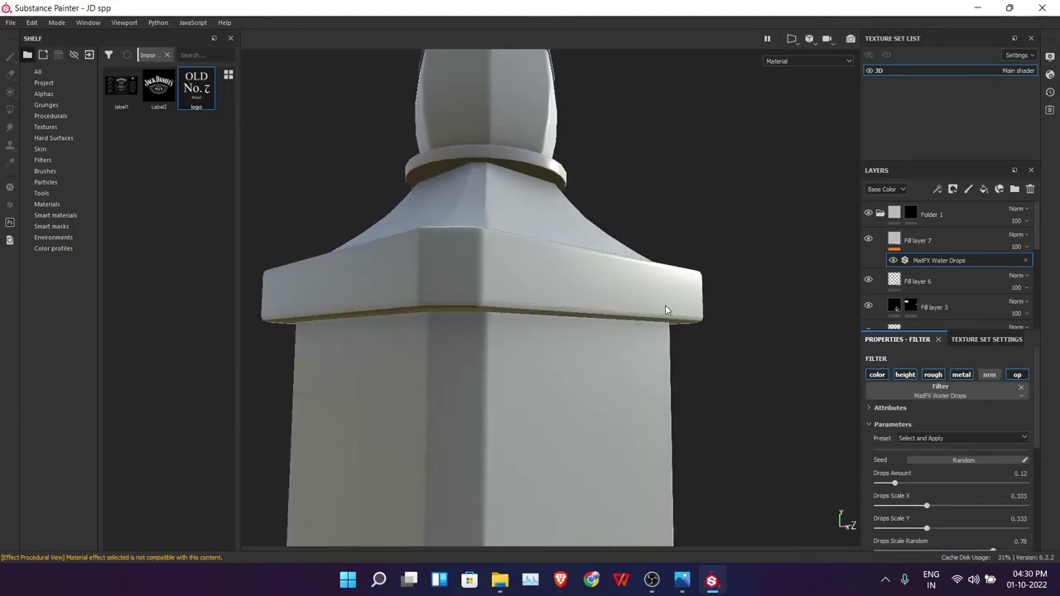
pyautogui.click(930, 241)
pyautogui.click(934, 263)
# Step: Set Fill layer 7's base colour to dark red
pyautogui.click(898, 240)
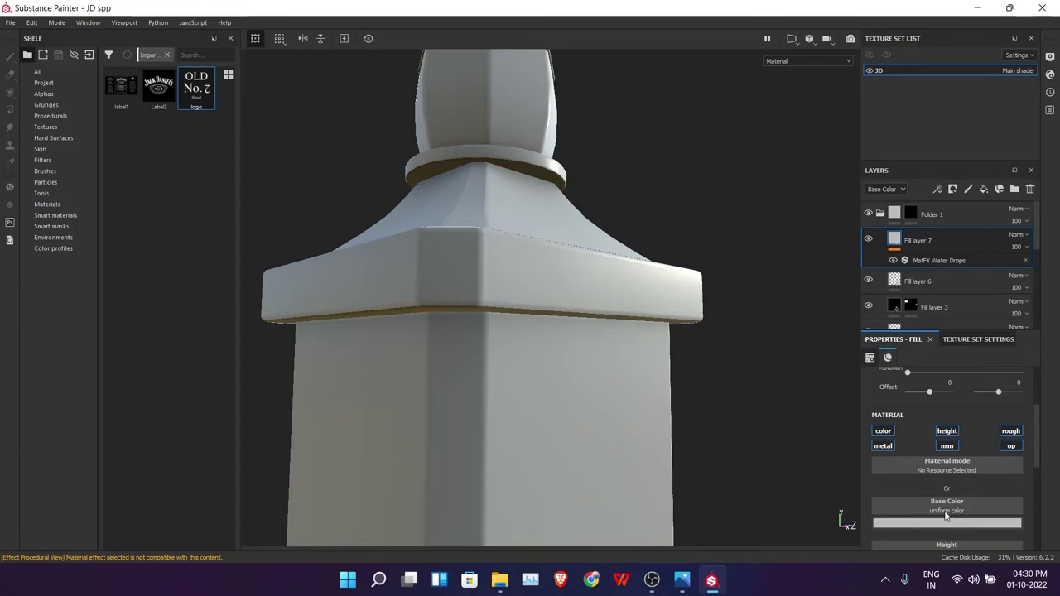
pyautogui.click(936, 521)
pyautogui.click(949, 482)
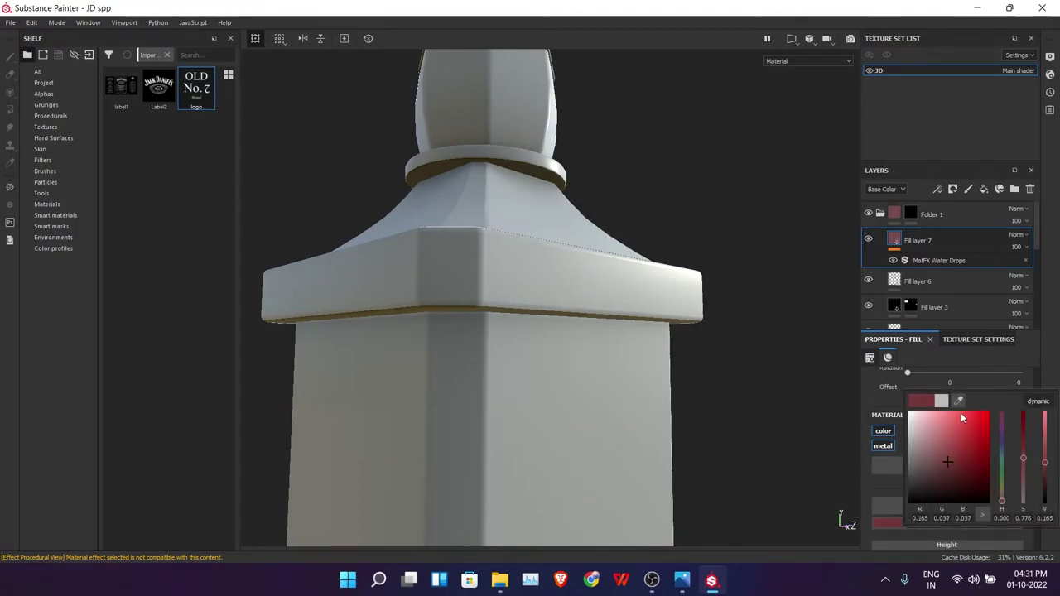
pyautogui.click(895, 248)
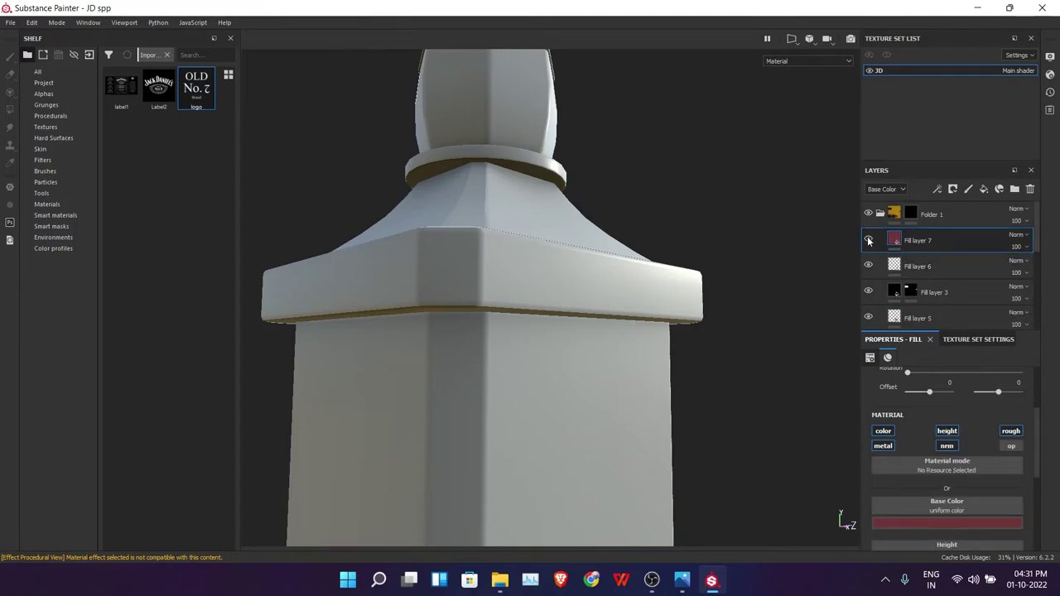
# Step: Delete the trial Fill layer 7
pyautogui.click(1030, 190)
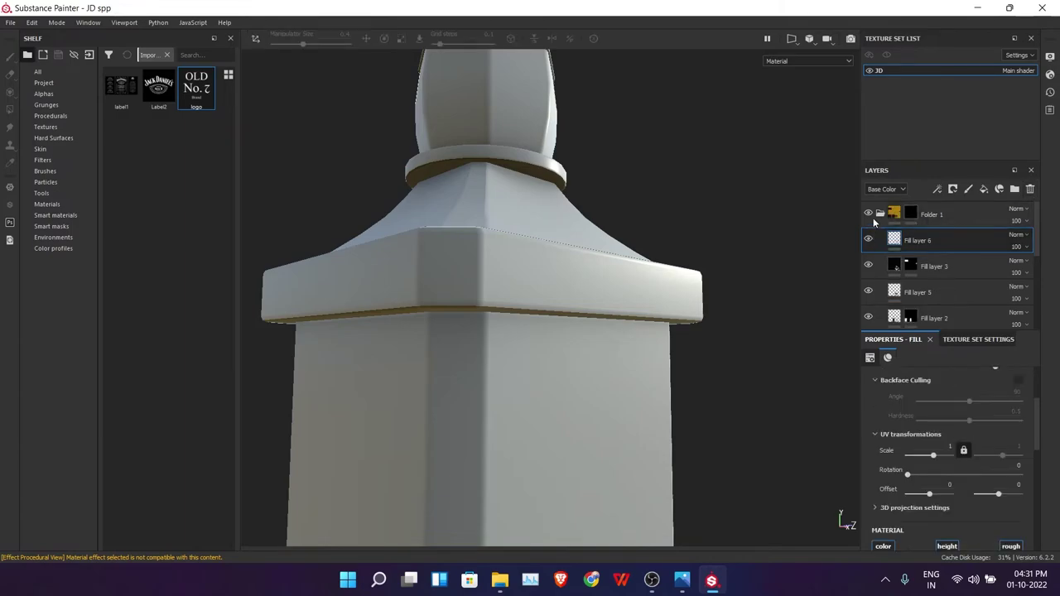
pyautogui.press('f')
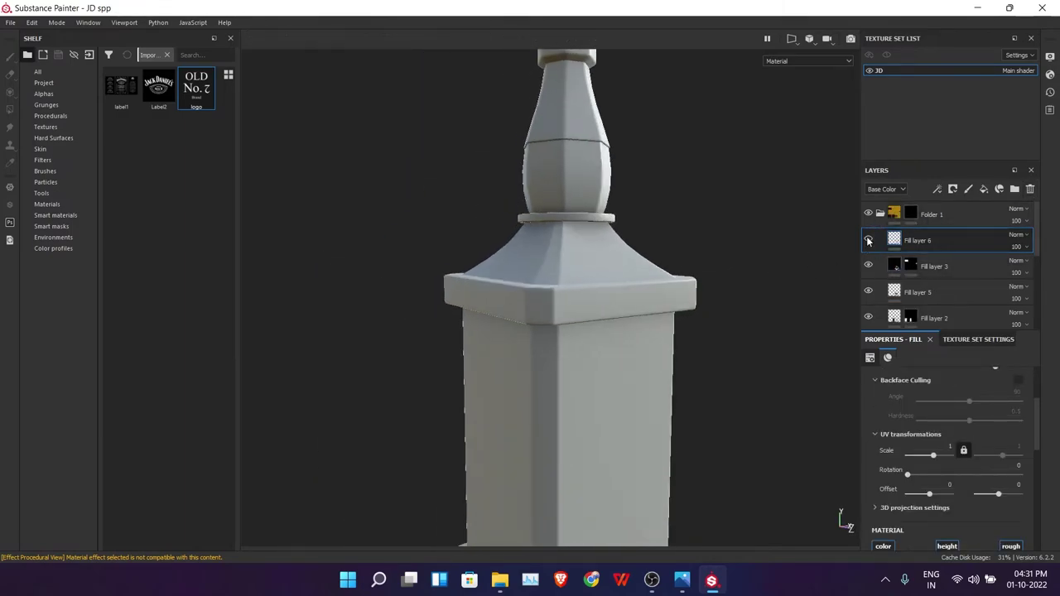
pyautogui.scroll(-2, 713, 208)
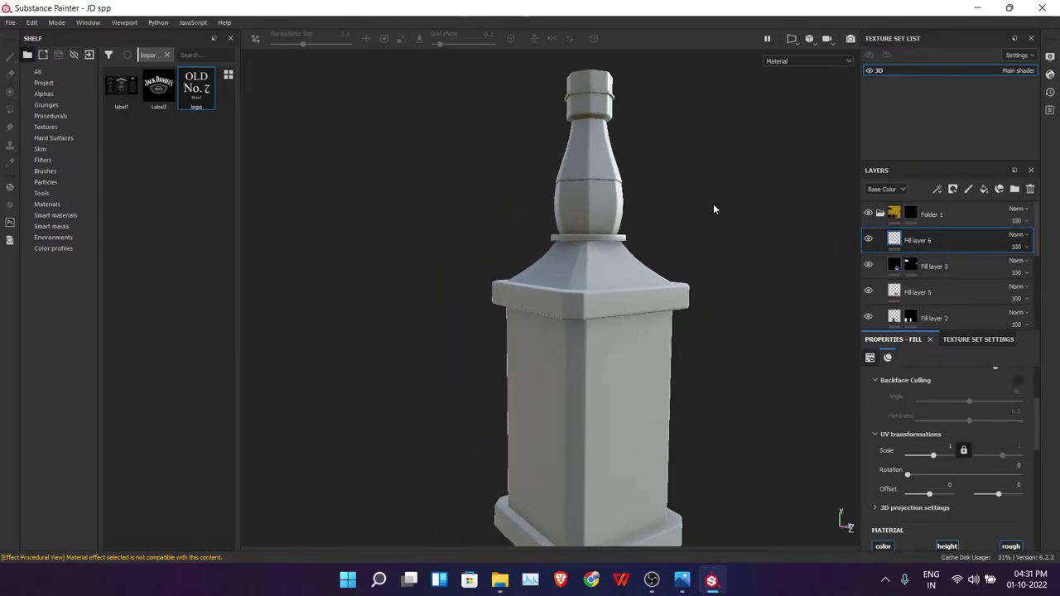
pyautogui.keyDown('alt'); pyautogui.moveTo(696, 315); pyautogui.dragTo(845, 268); pyautogui.keyUp('alt')
# Step: Remove the black mask from Folder 1
pyautogui.click(910, 213)
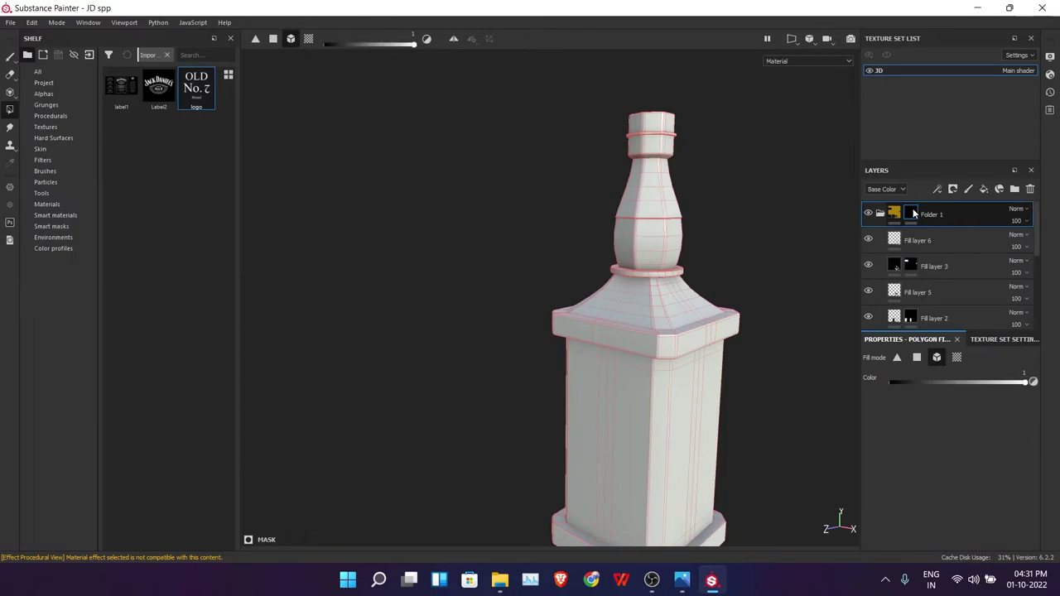
pyautogui.rightClick(913, 213)
pyautogui.click(935, 308)
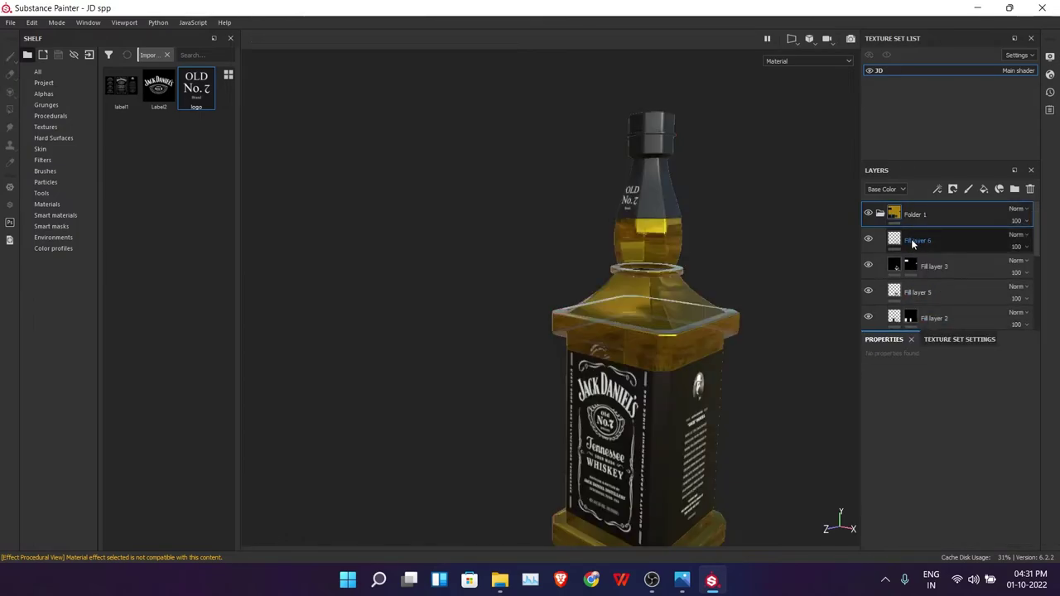
# Step: Add a fresh fill layer above Fill layer 6 to grey out the bottle
pyautogui.click(913, 241)
pyautogui.keyDown('alt'); pyautogui.moveTo(770, 308); pyautogui.dragTo(824, 312); pyautogui.keyUp('alt')
pyautogui.click(983, 190)
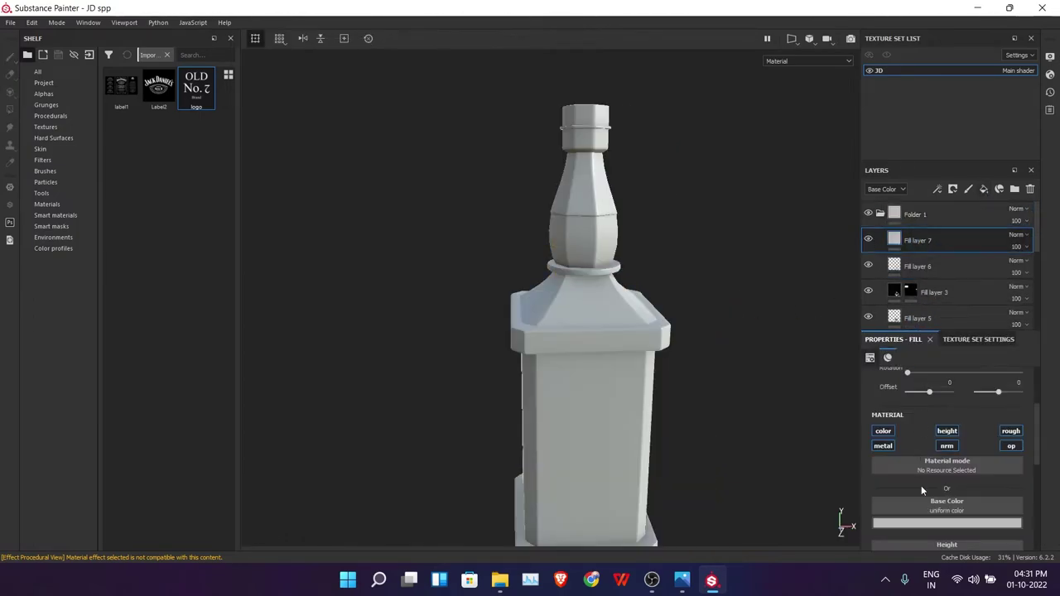
# Step: Add a MatFX Water Drops filter to the new Fill layer 7
pyautogui.rightClick(932, 247)
pyautogui.moveTo(945, 426)
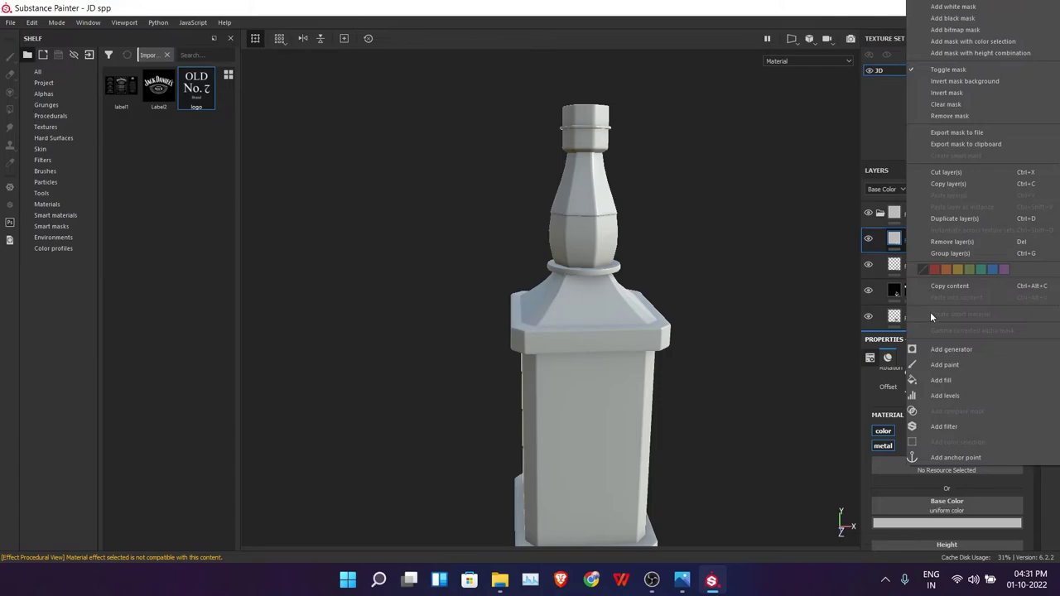
pyautogui.click(957, 422)
pyautogui.click(945, 418)
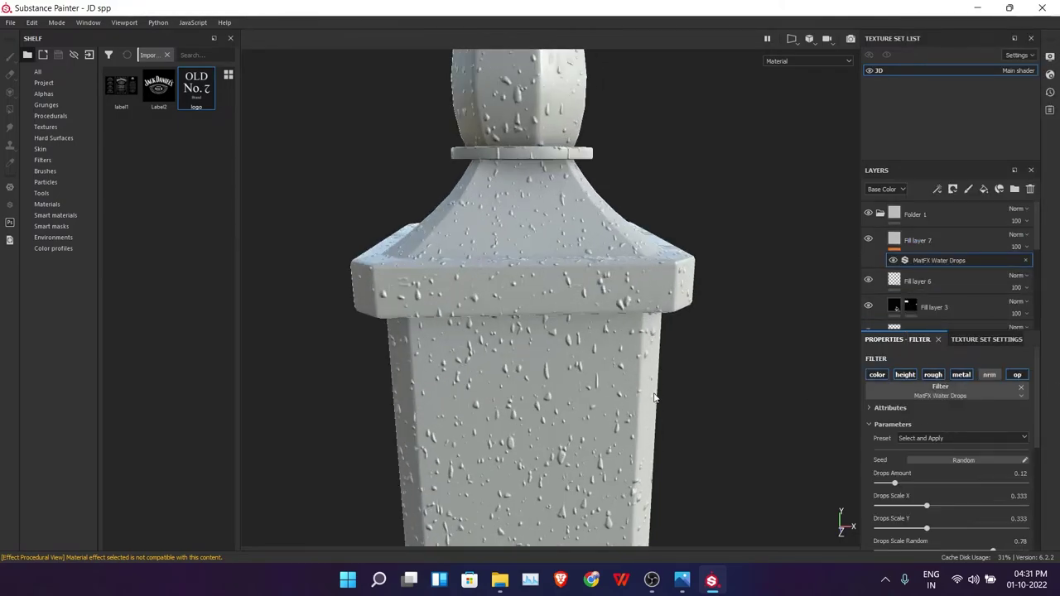
# Step: Try Passthrough, Multiply and Inverse divide blending on Fill layer 7
pyautogui.click(1023, 236)
pyautogui.click(1002, 15)
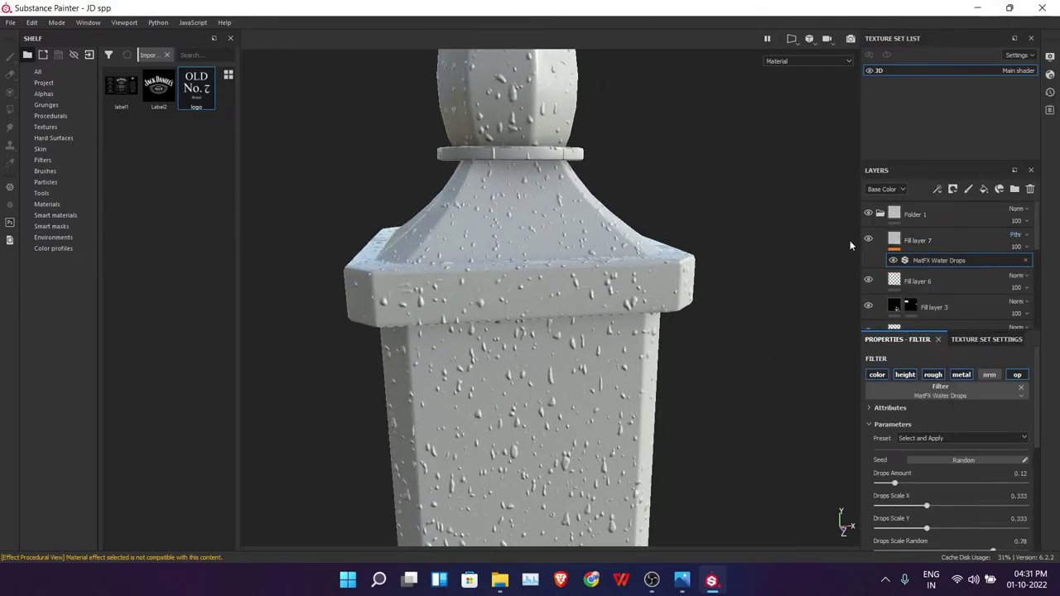
pyautogui.click(1016, 235)
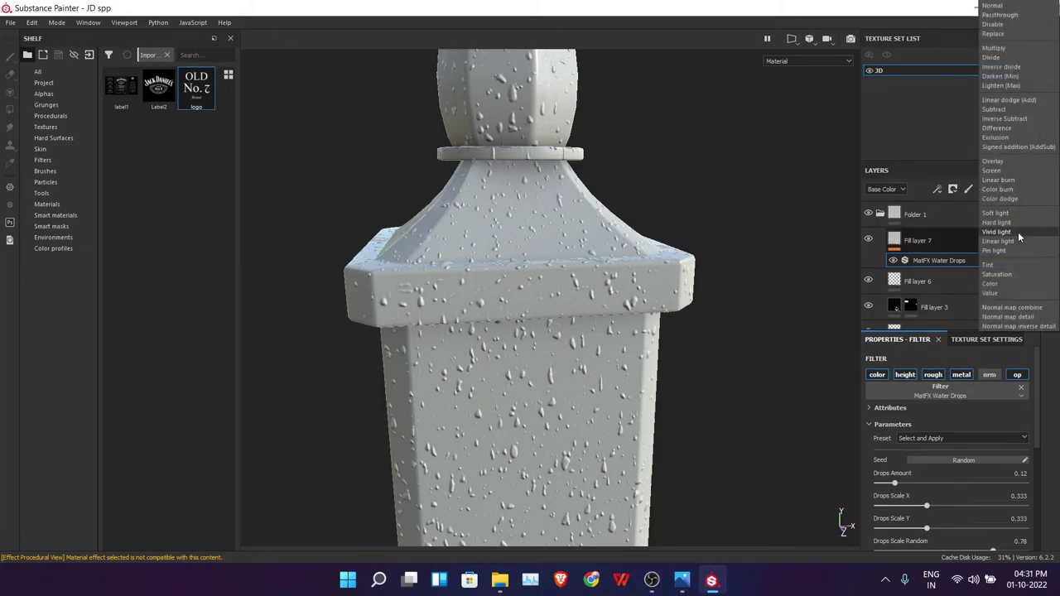
pyautogui.click(994, 47)
pyautogui.keyDown('alt'); pyautogui.moveTo(691, 257); pyautogui.dragTo(680, 271); pyautogui.keyUp('alt')
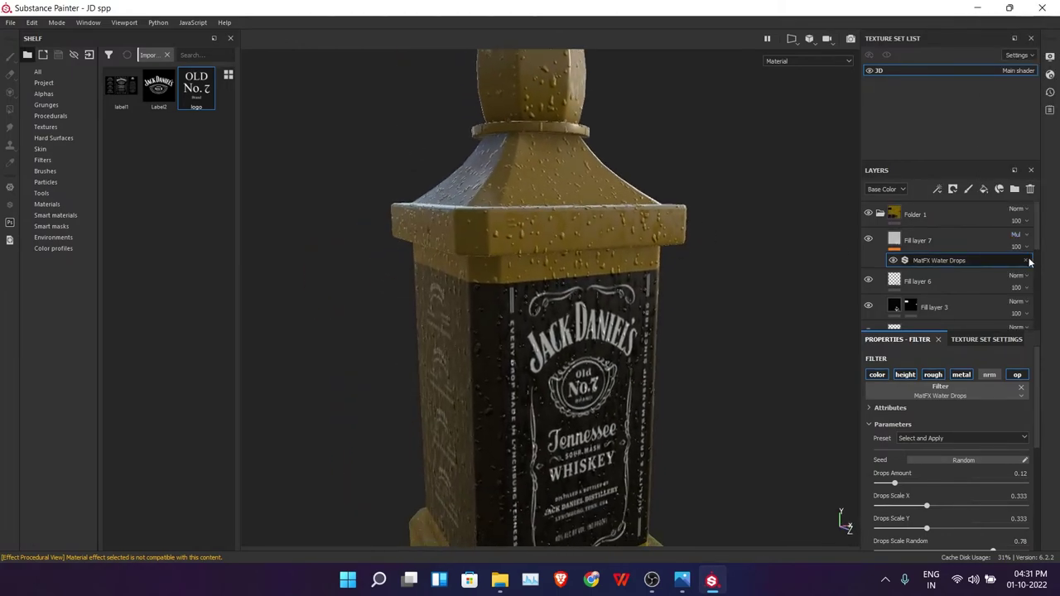
pyautogui.click(1022, 236)
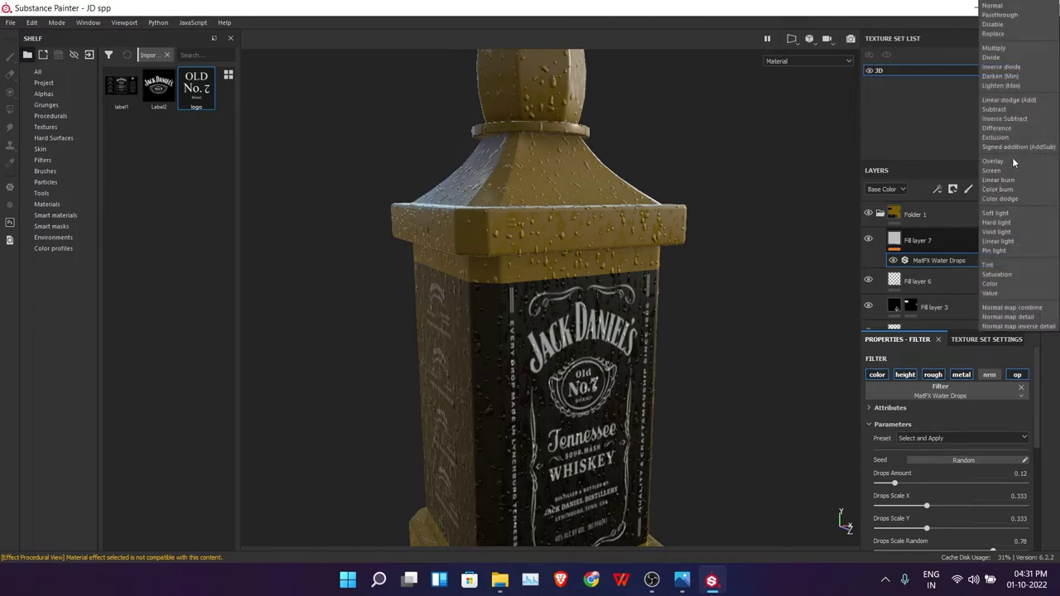
pyautogui.click(1004, 67)
# Step: Scroll through Fill layer 7's blend modes and adjust its opacity
pyautogui.scroll(3, 1022, 239)
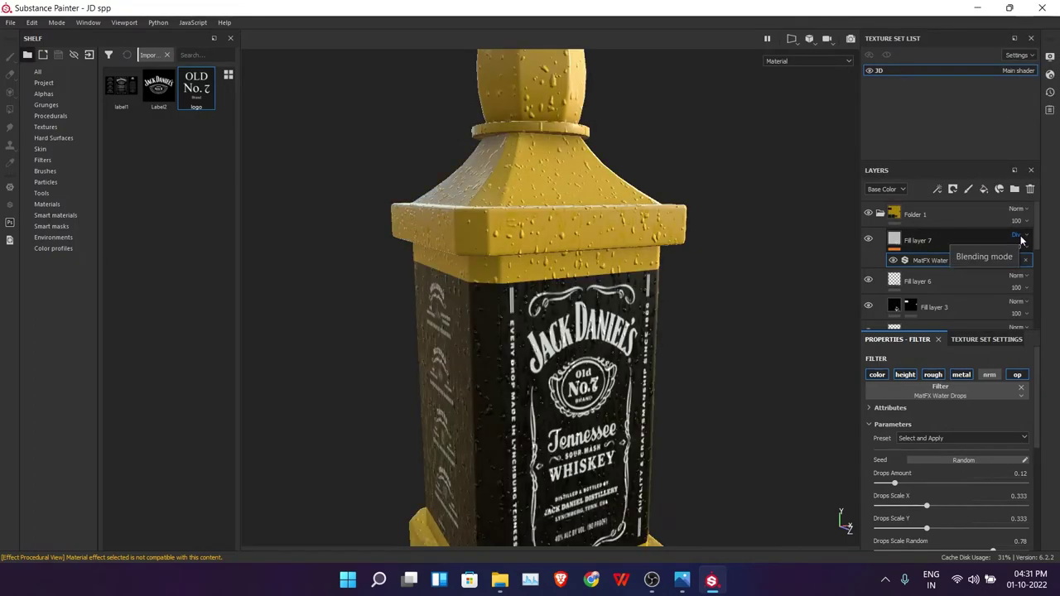
pyautogui.scroll(-3, 1022, 240)
pyautogui.scroll(-3, 1022, 239)
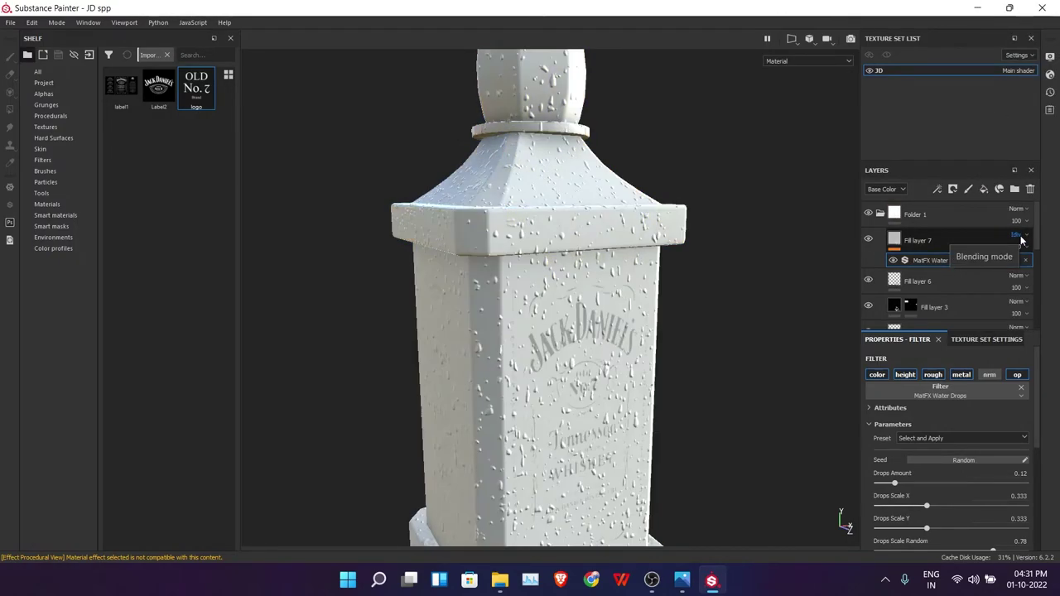
pyautogui.scroll(-3, 1021, 239)
pyautogui.scroll(-2, 1021, 240)
pyautogui.scroll(-1, 1021, 239)
pyautogui.scroll(-1, 1022, 239)
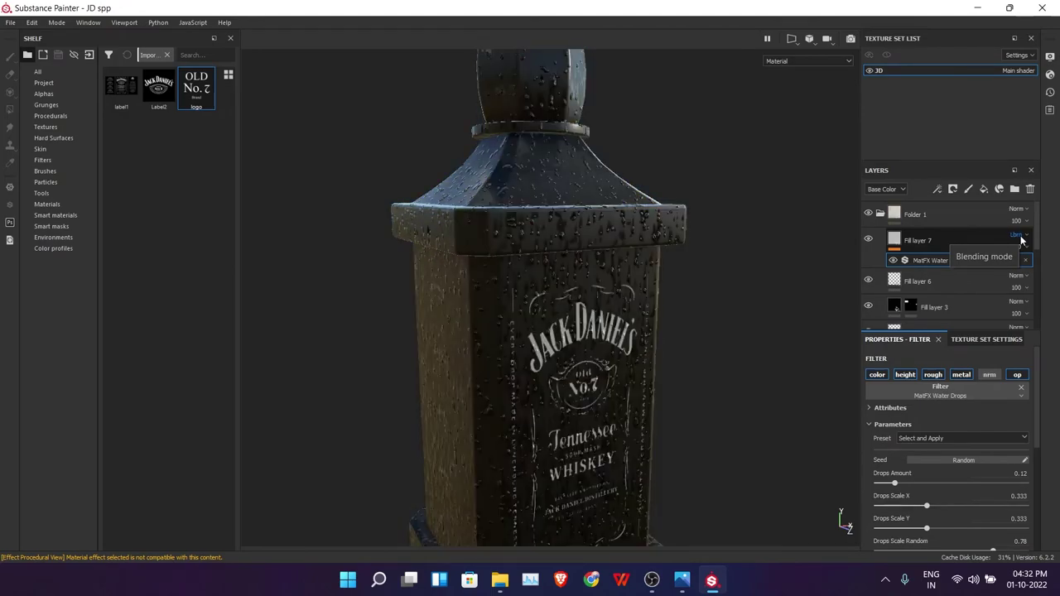
pyautogui.scroll(-1, 1021, 240)
pyautogui.scroll(-1, 1021, 239)
pyautogui.scroll(-1, 1022, 239)
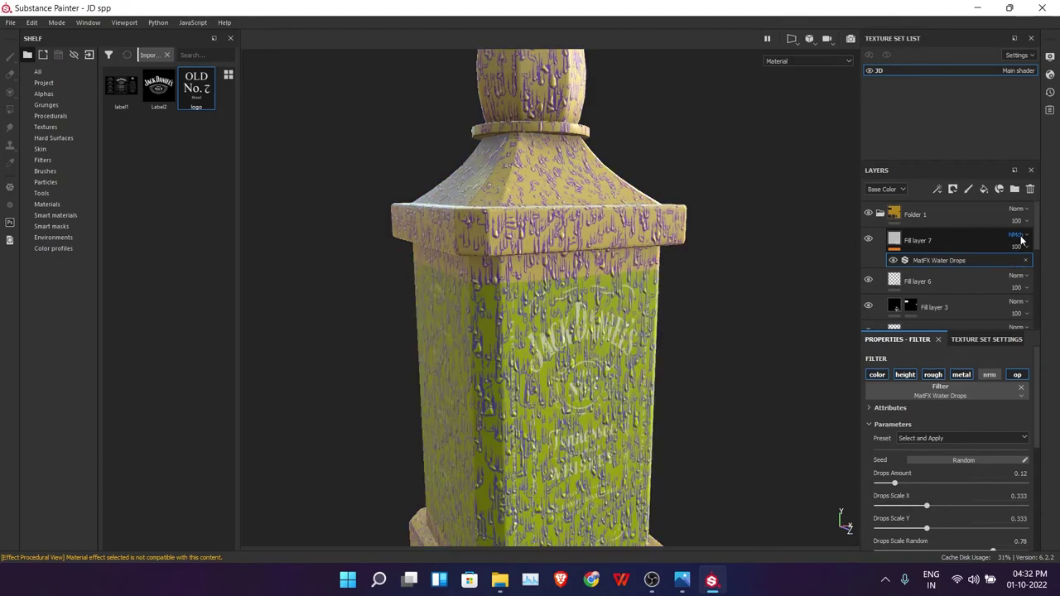
pyautogui.scroll(-1, 1021, 239)
pyautogui.scroll(-1, 1022, 239)
pyautogui.scroll(-1, 1021, 239)
pyautogui.scroll(-1, 1022, 239)
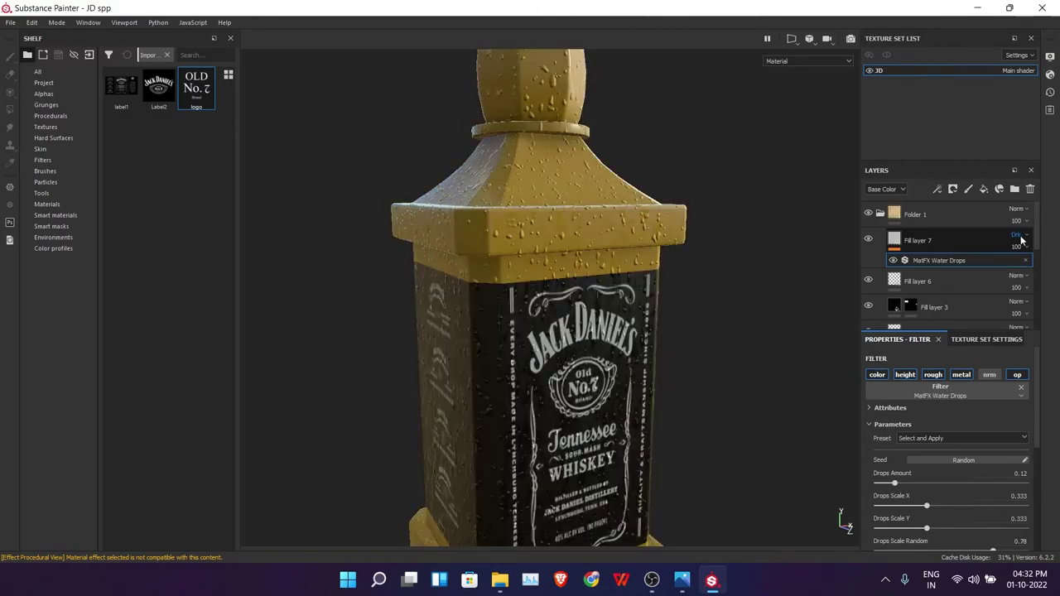
pyautogui.scroll(-1, 1022, 239)
pyautogui.scroll(-1, 1022, 239)
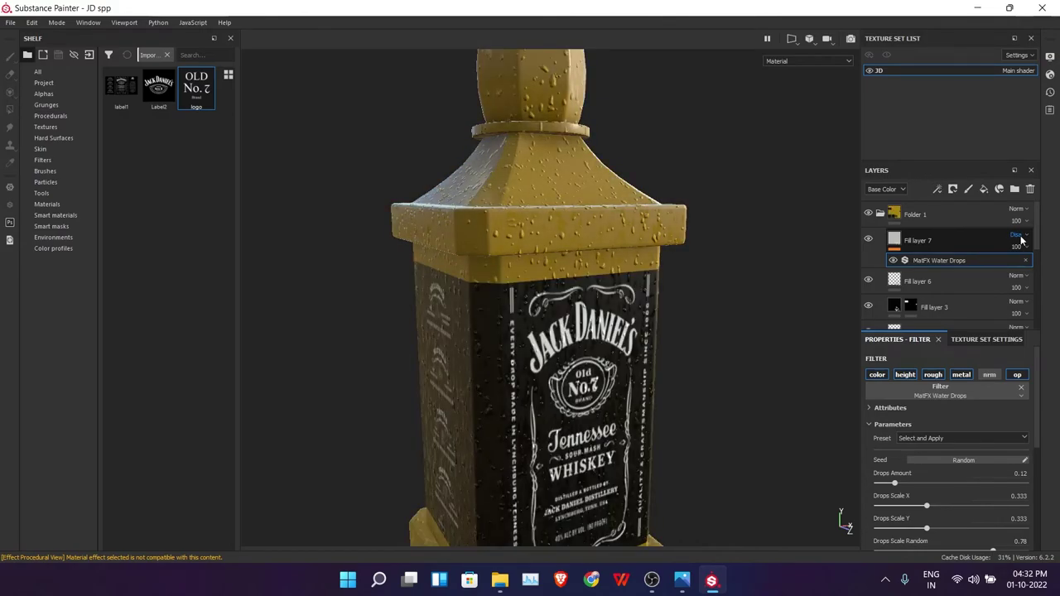
pyautogui.scroll(-2, 1022, 239)
pyautogui.scroll(-1, 1021, 239)
pyautogui.scroll(-1, 1021, 240)
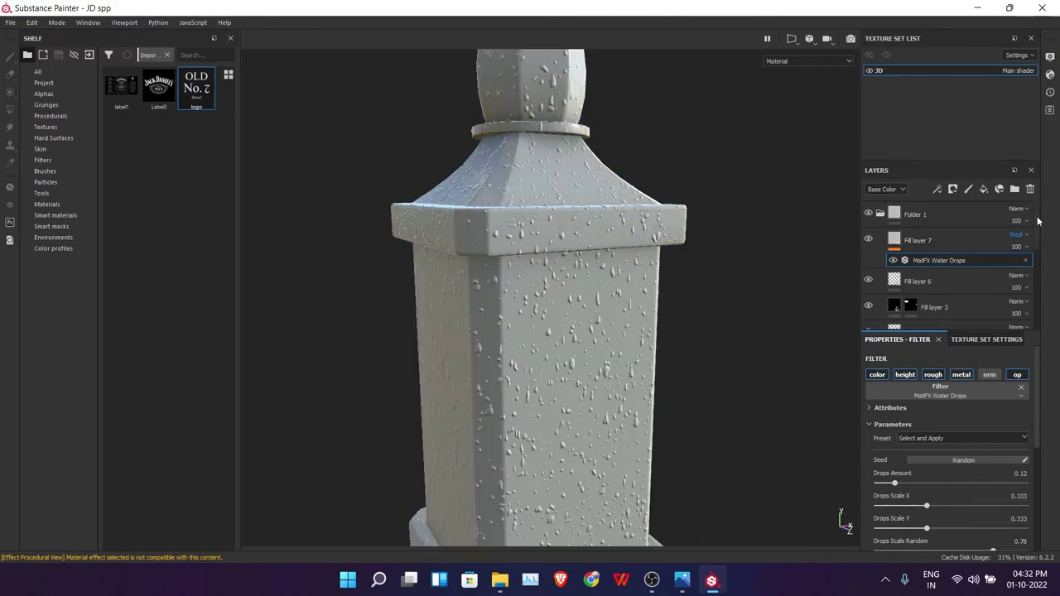
pyautogui.scroll(-1, 1021, 239)
pyautogui.scroll(-1, 1025, 245)
pyautogui.moveTo(1026, 248); pyautogui.dragTo(1045, 269)
# Step: Delete the water-drops fill layer
pyautogui.scroll(-2, 987, 432)
pyautogui.scroll(-3, 987, 432)
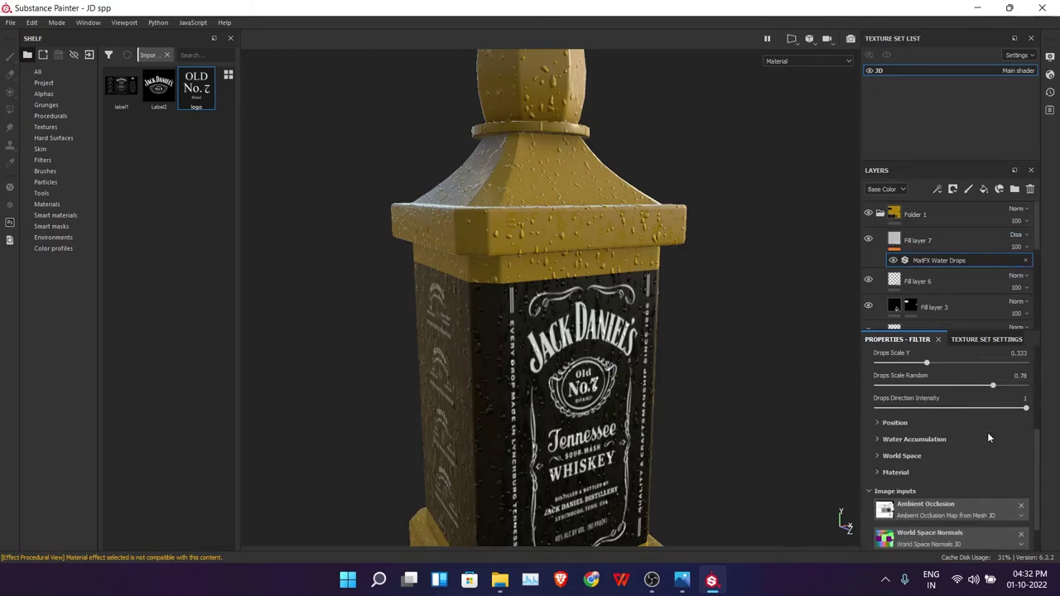
pyautogui.scroll(2, 922, 446)
pyautogui.scroll(3, 922, 446)
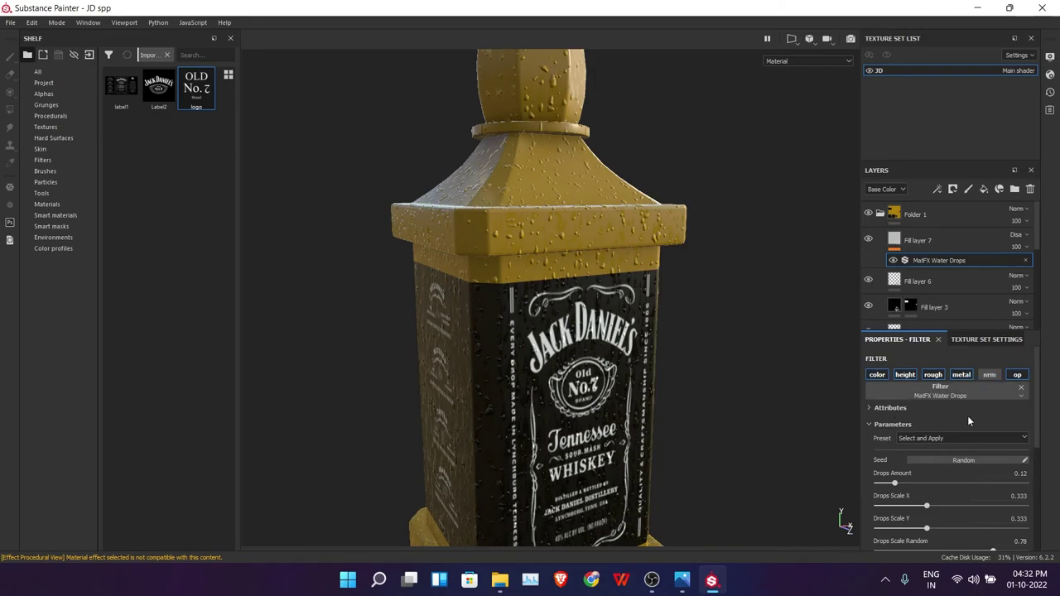
pyautogui.scroll(-5, 627, 276)
pyautogui.scroll(5, 628, 276)
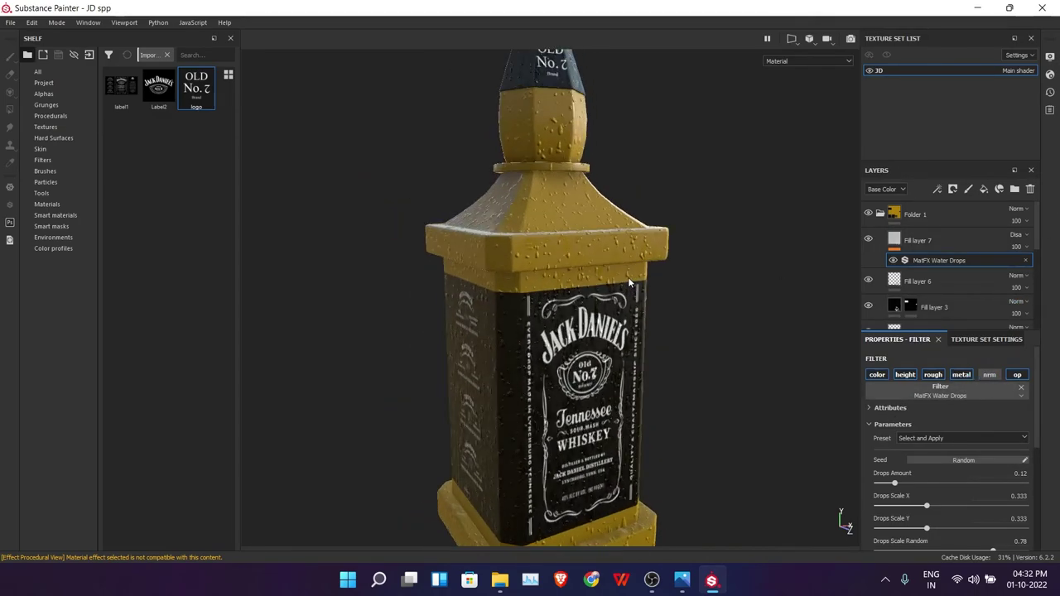
pyautogui.press('Delete')
pyautogui.scroll(-3, 654, 279)
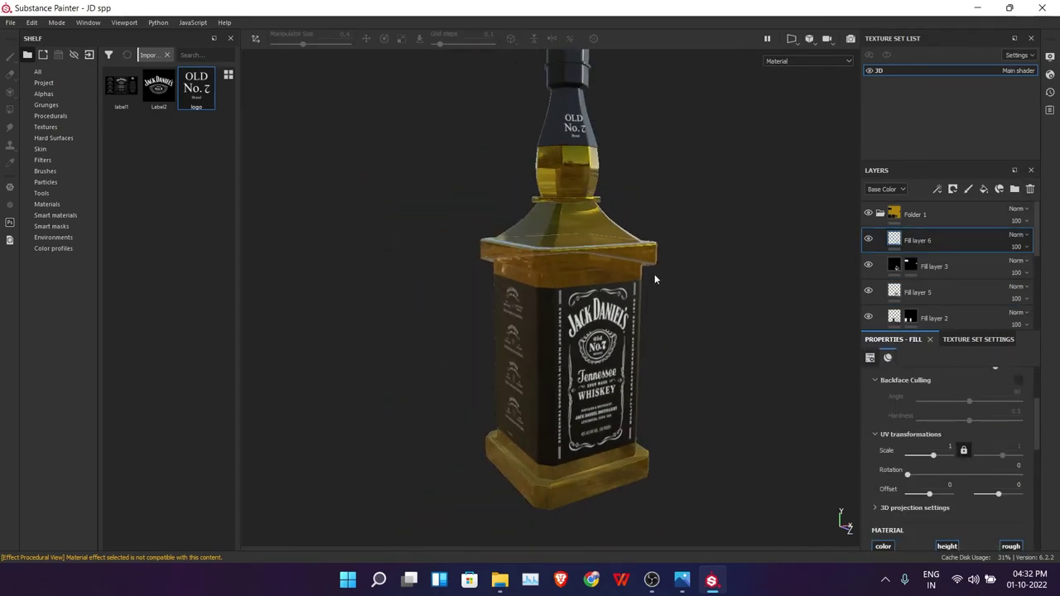
# Step: Switch to the Iray render on a plain grey Clear color background and rotate the lighting
pyautogui.press('F10')
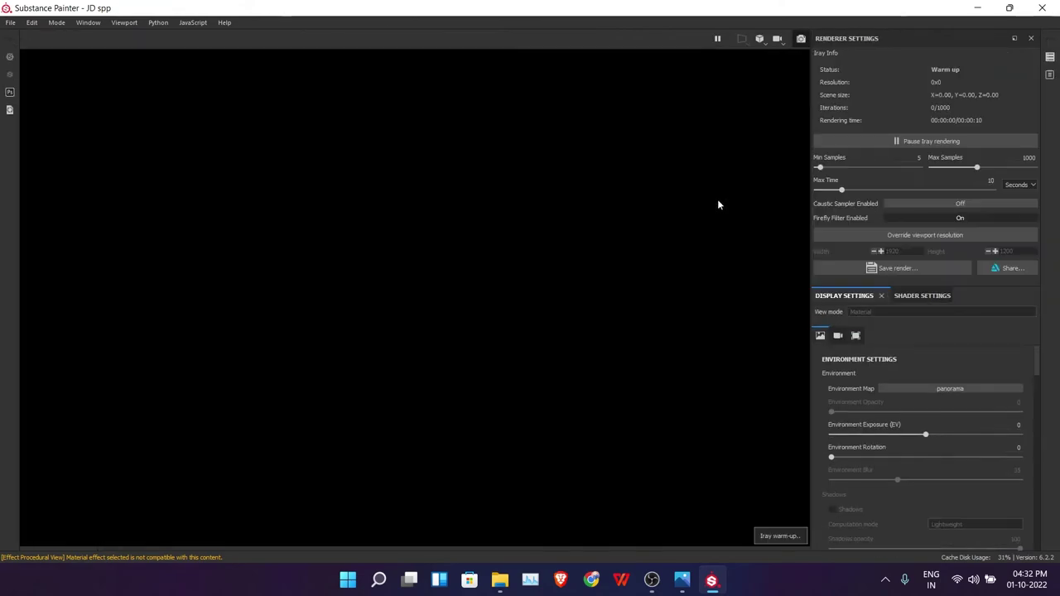
pyautogui.scroll(-5, 858, 416)
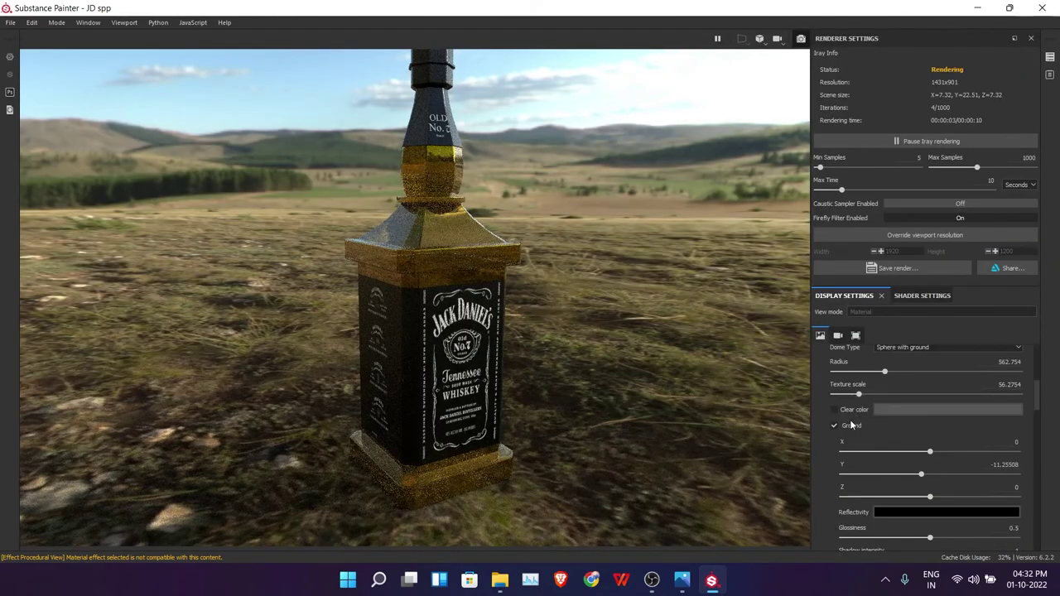
pyautogui.click(834, 410)
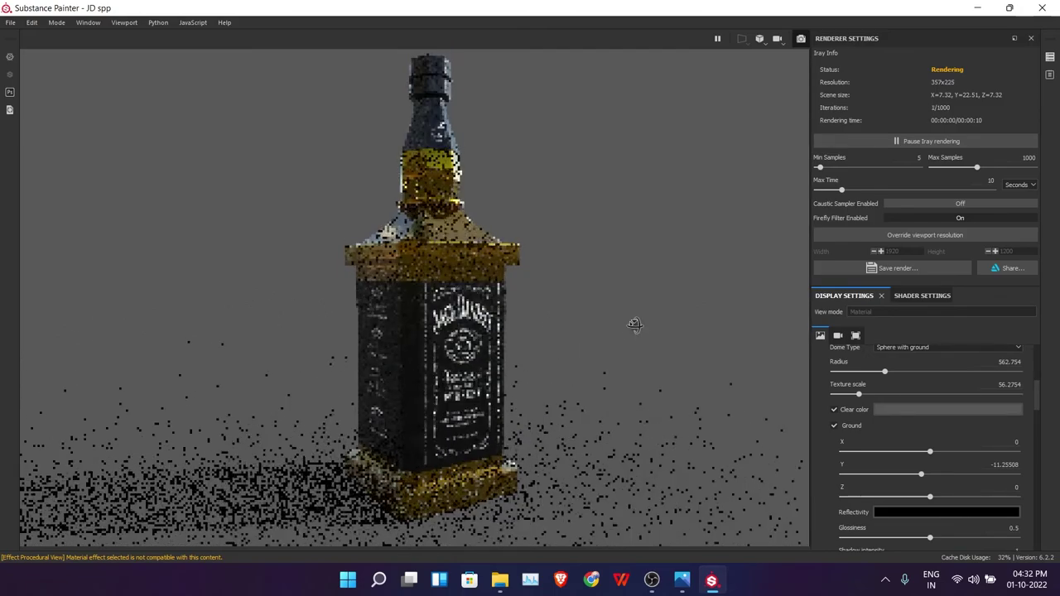
pyautogui.moveTo(634, 330)
pyautogui.keyDown('shift'); pyautogui.mouseDown(button='right')
pyautogui.moveTo(596, 325)
pyautogui.moveTo(603, 319)
pyautogui.mouseUp(button='right'); pyautogui.keyUp('shift')
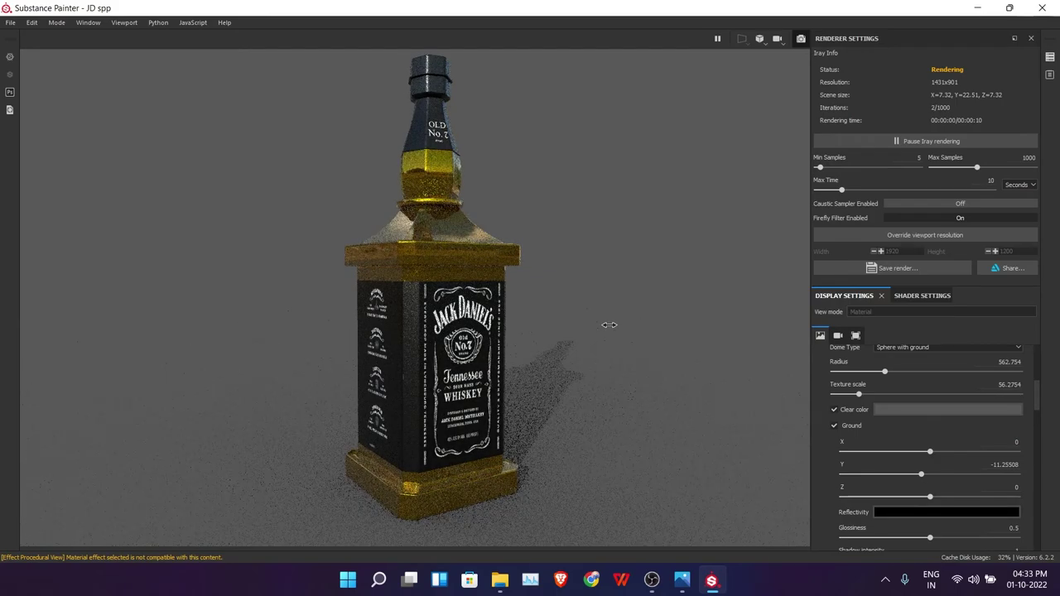
# Step: Try the Bonifacio Aragon Stairs, Bonifacio Street and Gdansk Shipyard Buildings environment maps
pyautogui.scroll(3, 865, 445)
pyautogui.scroll(3, 906, 412)
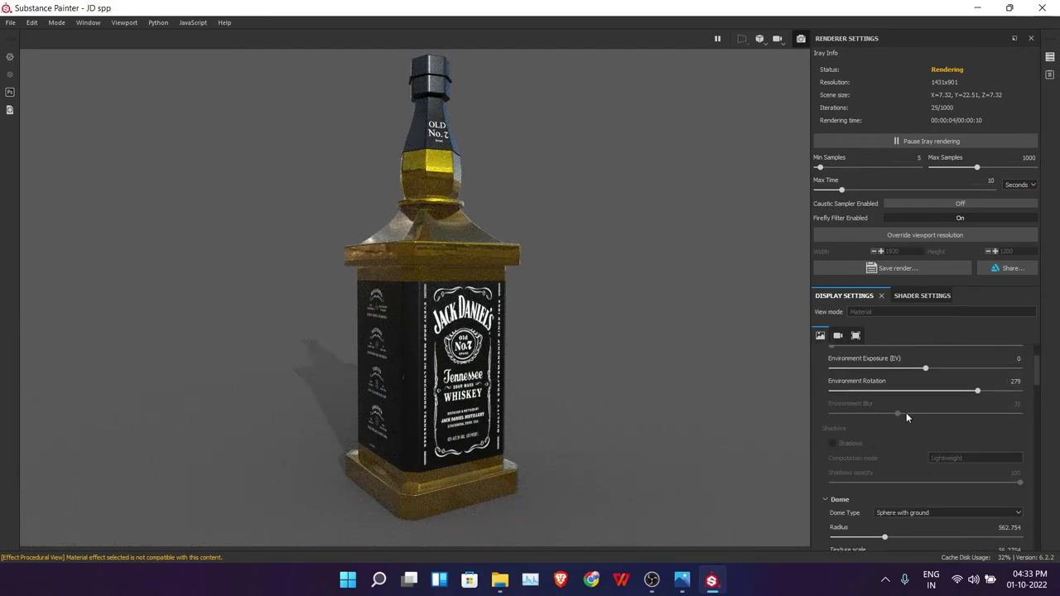
pyautogui.click(931, 389)
pyautogui.click(946, 425)
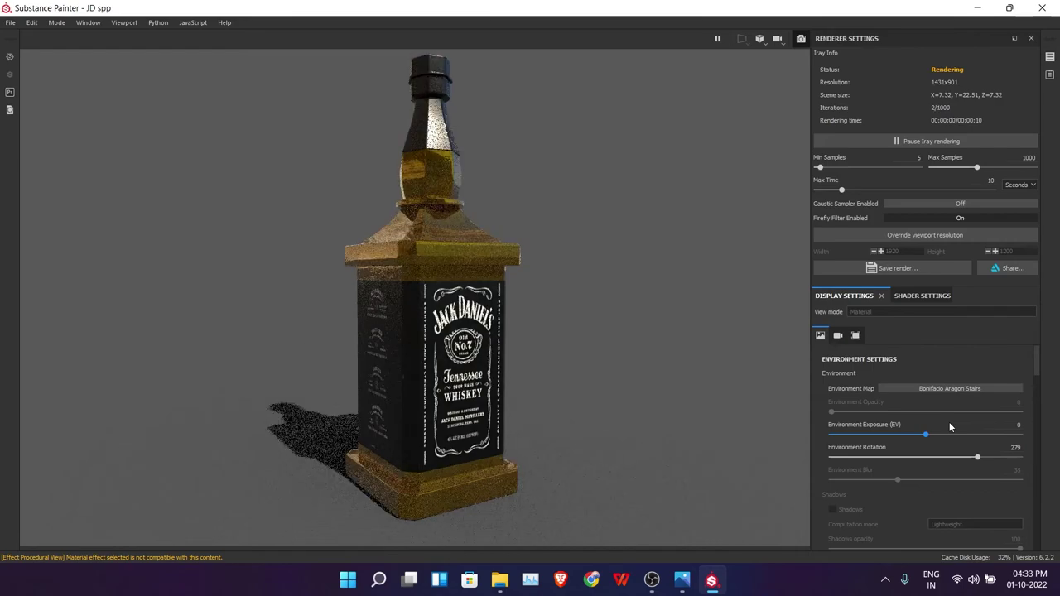
pyautogui.click(944, 390)
pyautogui.click(971, 420)
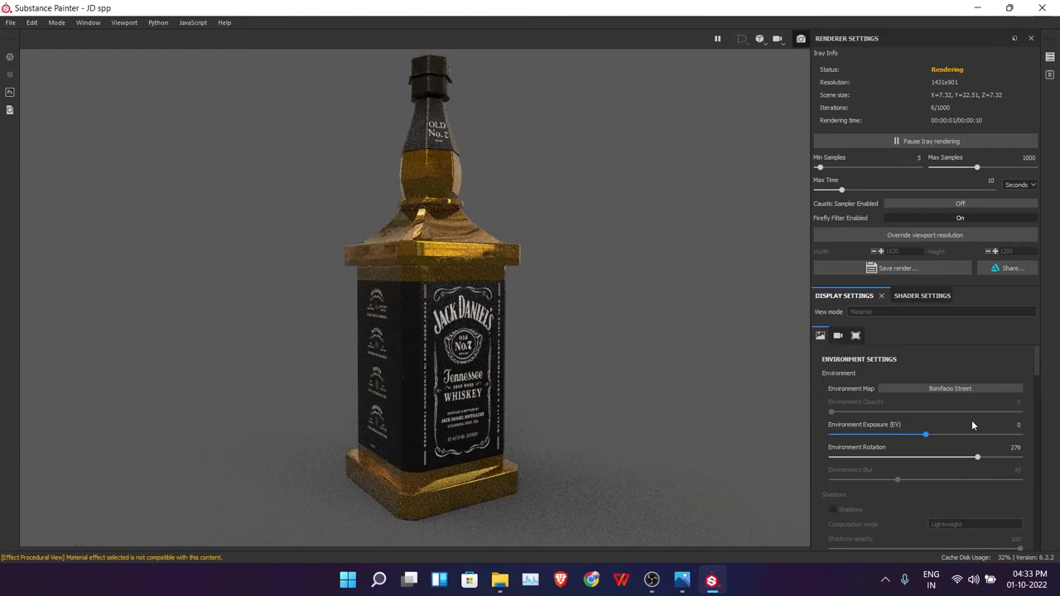
pyautogui.click(952, 389)
pyautogui.click(973, 457)
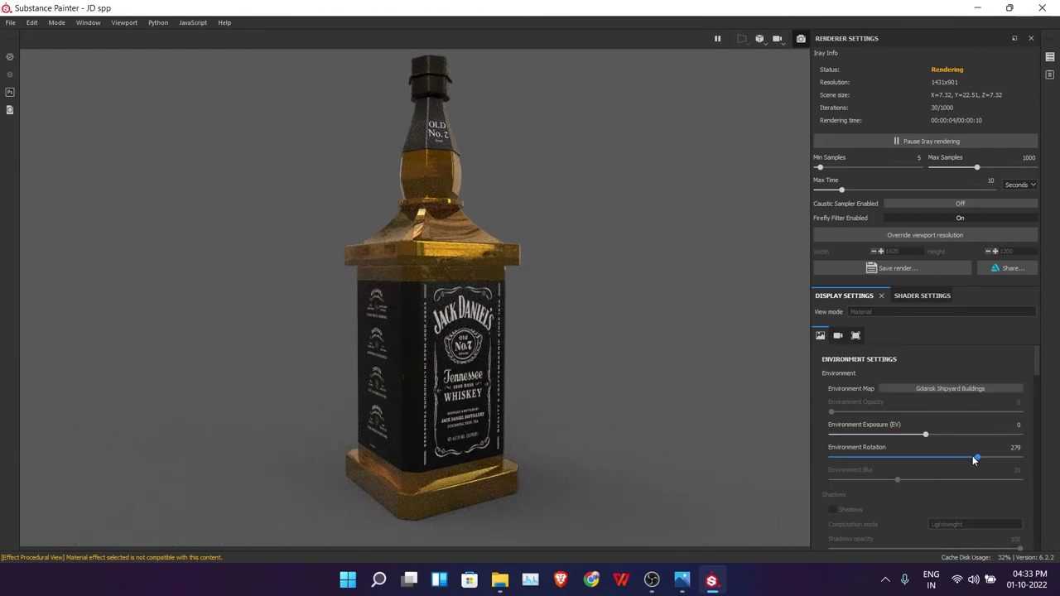
# Step: Preview the Glazed Patio, Canopus Ground, Panorama and Corsica Beach environments
pyautogui.click(948, 391)
pyautogui.click(1004, 454)
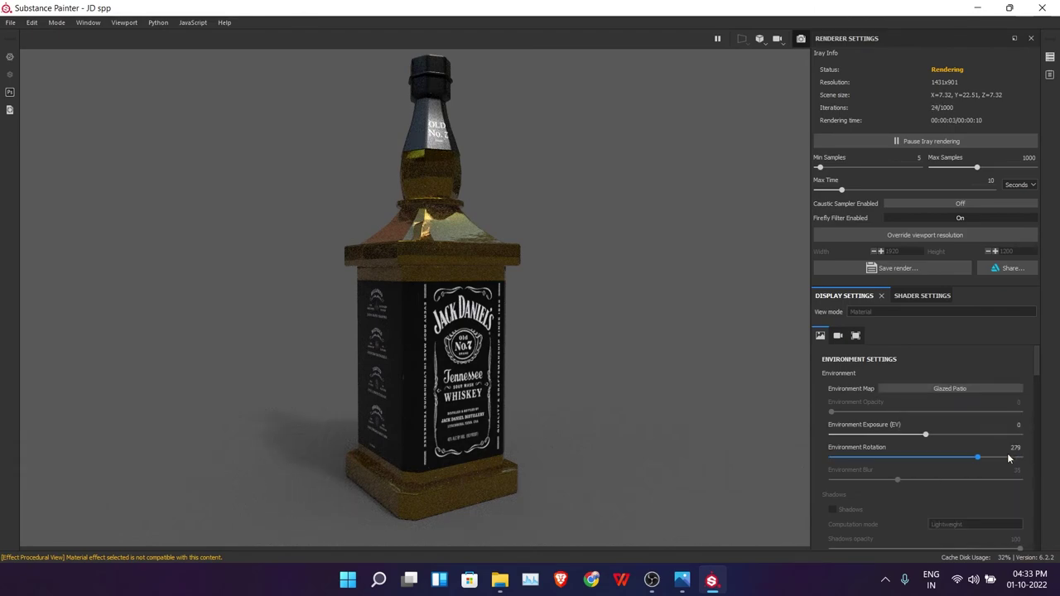
pyautogui.click(952, 388)
pyautogui.click(1027, 426)
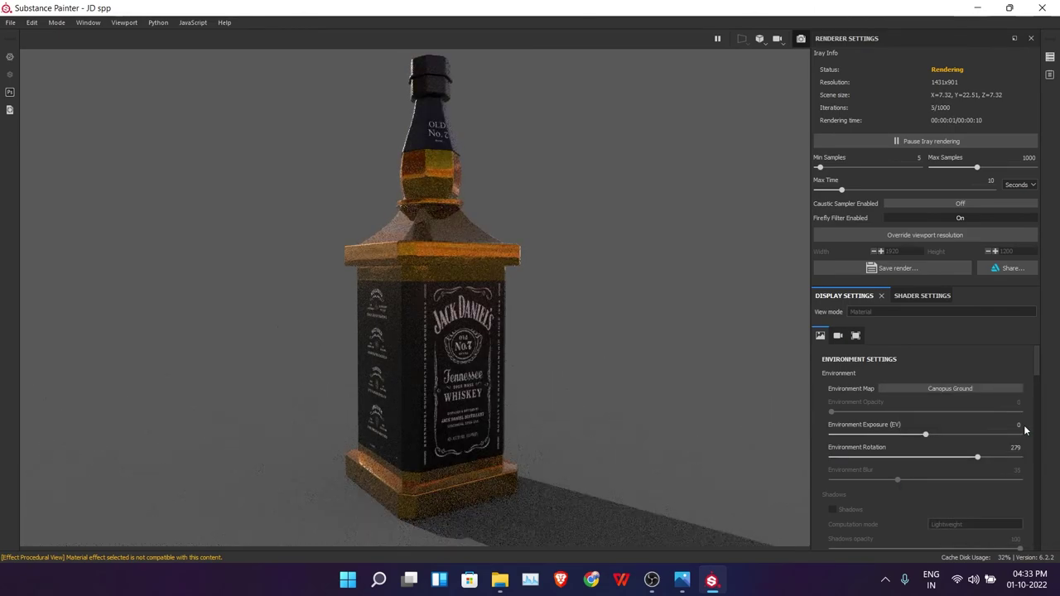
pyautogui.click(970, 389)
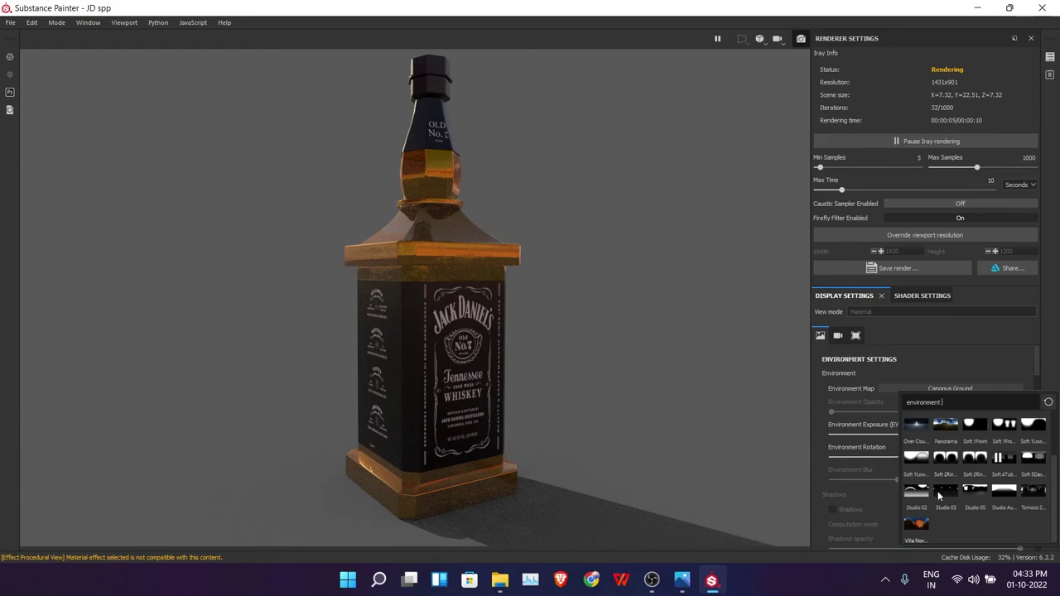
pyautogui.click(949, 490)
pyautogui.click(952, 389)
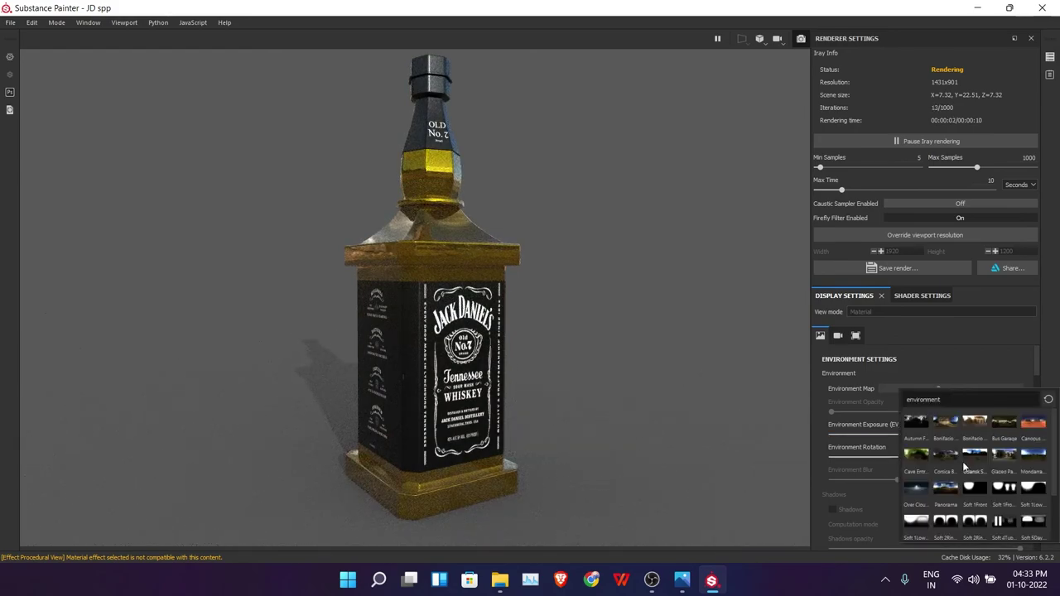
pyautogui.click(948, 457)
pyautogui.click(948, 457)
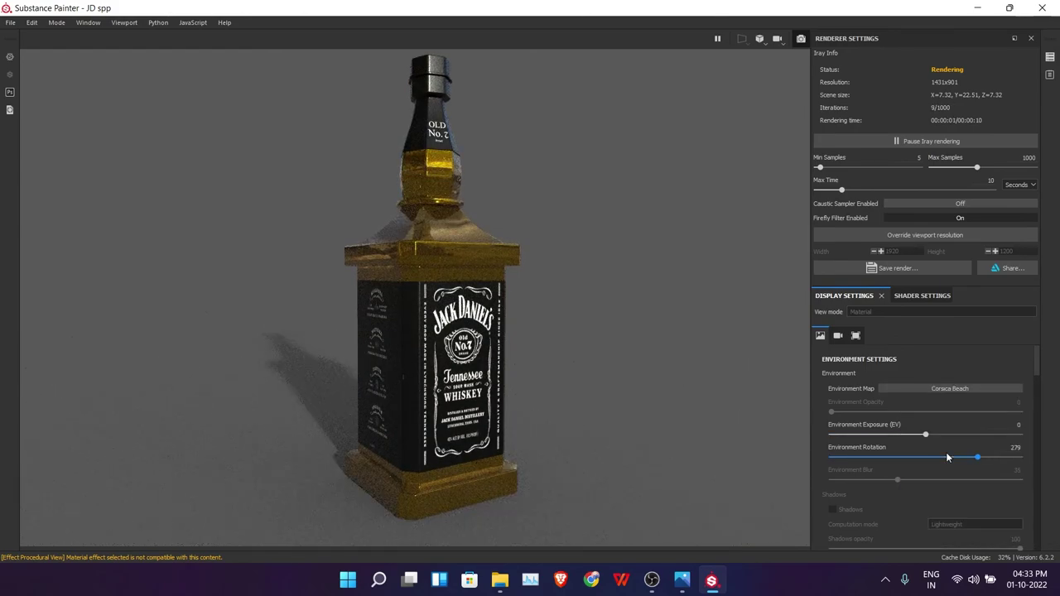
# Step: Settle on Bonifacio Aragon Stairs and rotate the environment to 268
pyautogui.click(950, 388)
pyautogui.click(1002, 455)
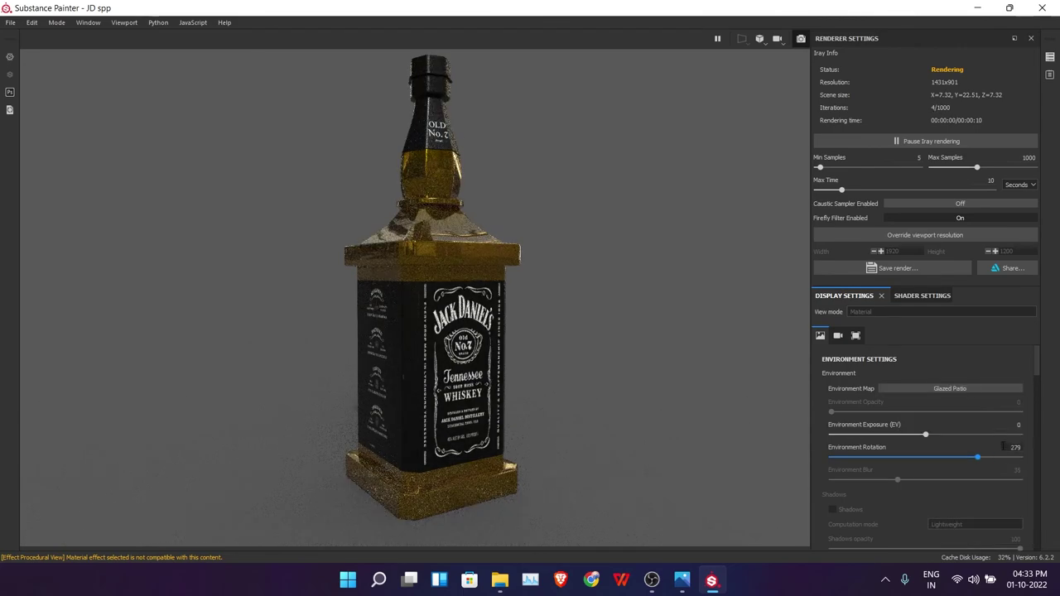
pyautogui.click(957, 390)
pyautogui.click(952, 425)
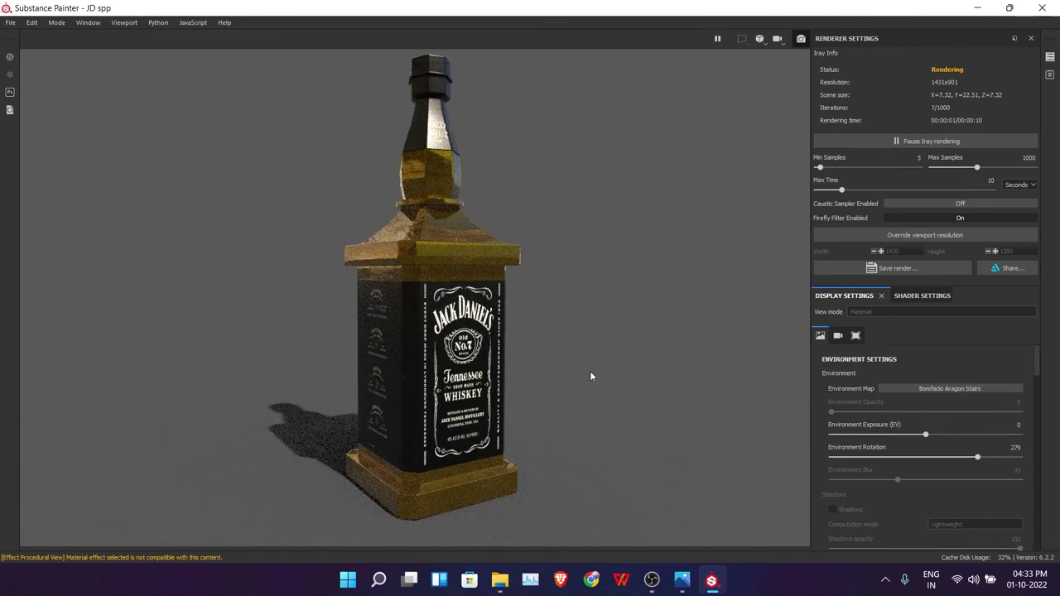
pyautogui.keyDown('shift'); pyautogui.moveTo(566, 369); pyautogui.dragTo(586, 370, button='right'); pyautogui.keyUp('shift')
pyautogui.click(652, 579)
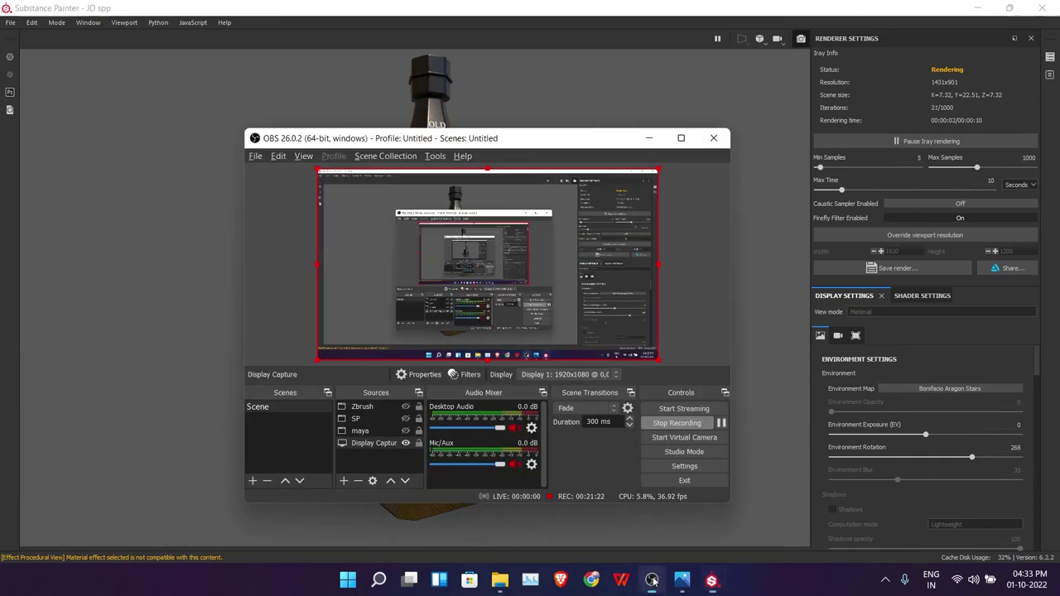